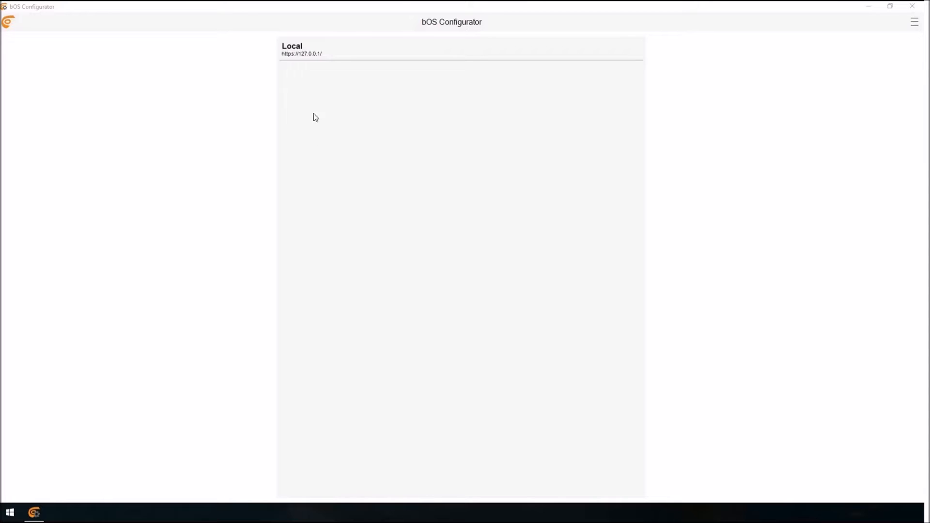
# Open the Local server and register its controller with the server name Training and the Access ID training.
pyautogui.click(336, 83)
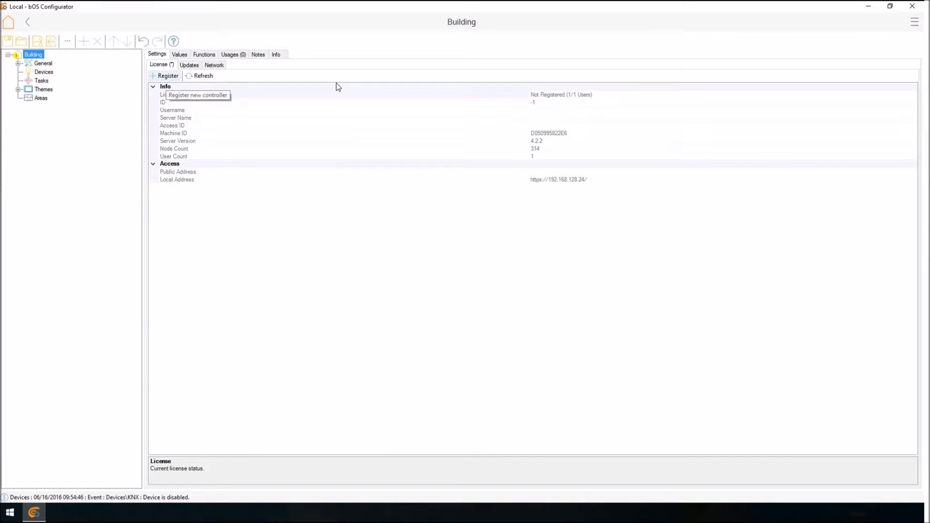
pyautogui.click(167, 76)
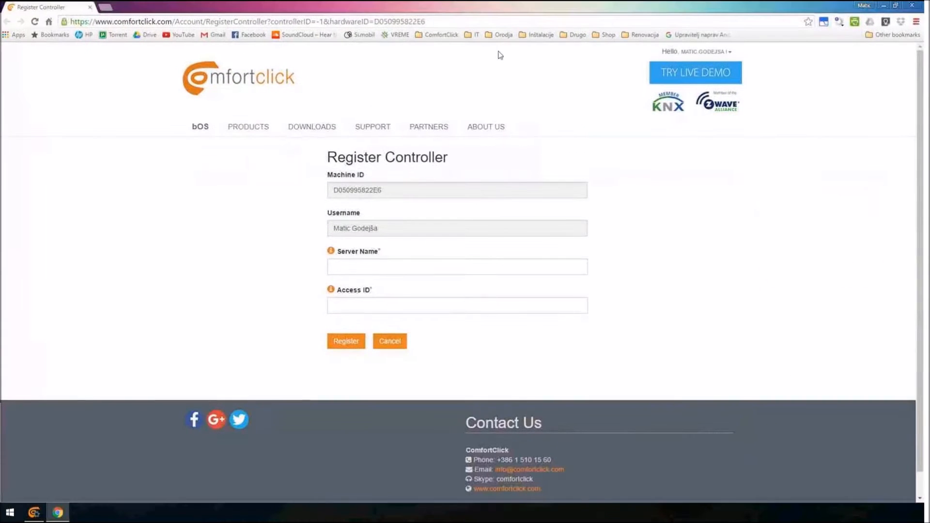
pyautogui.click(347, 267)
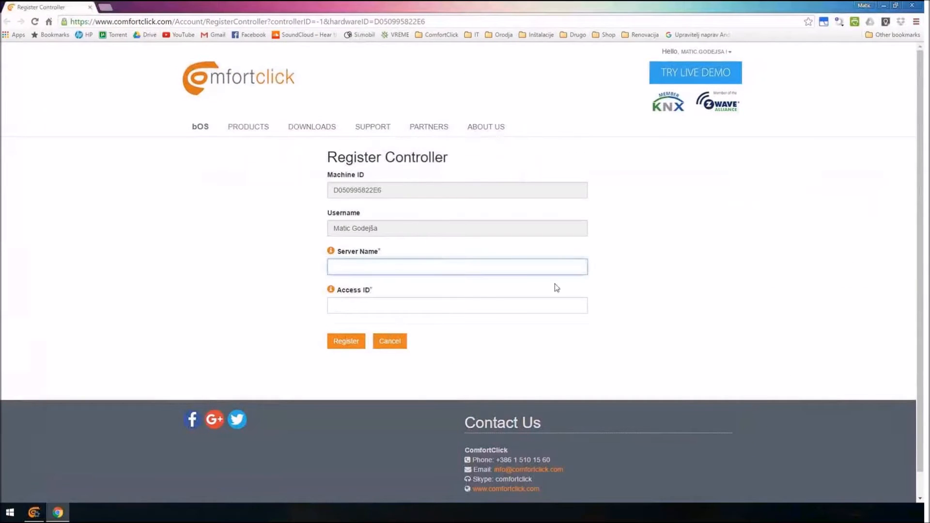
pyautogui.write('Training')
pyautogui.press('Tab')
pyautogui.press('Tab')
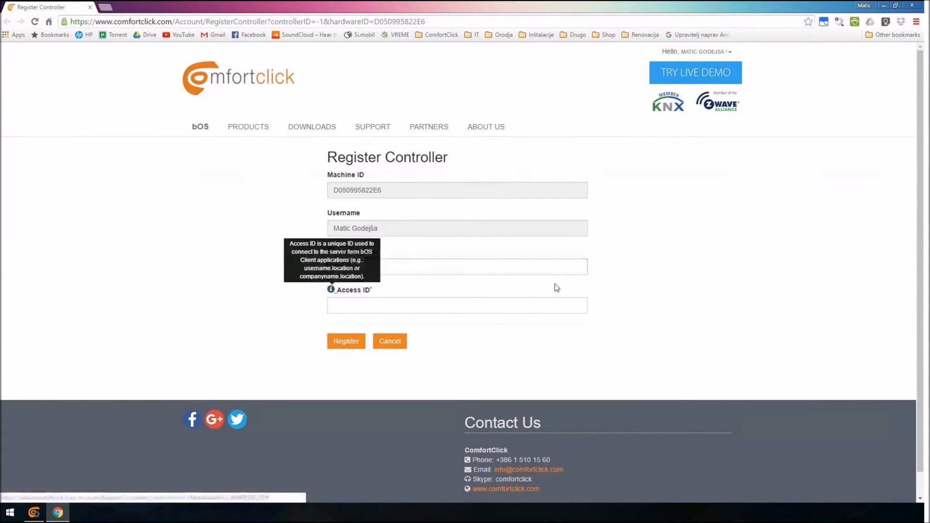
pyautogui.write('training')
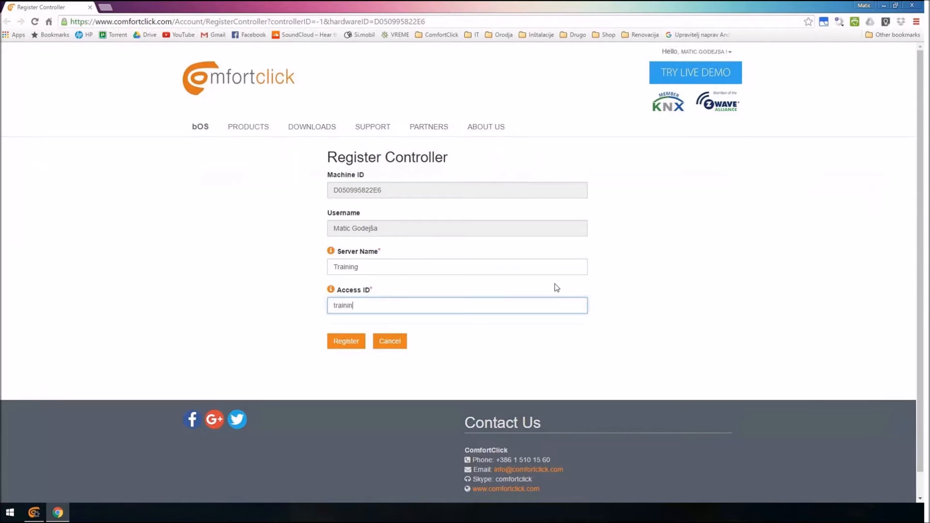
pyautogui.click(354, 348)
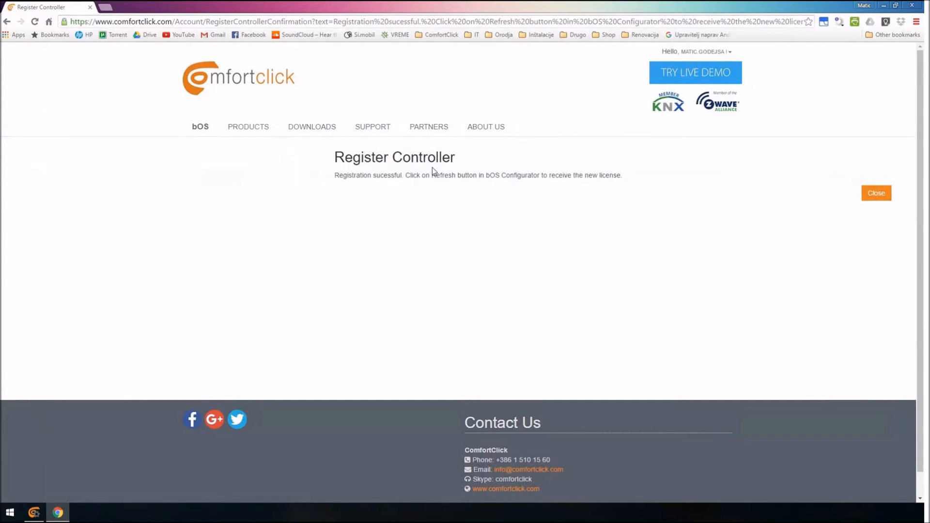
pyautogui.click(875, 193)
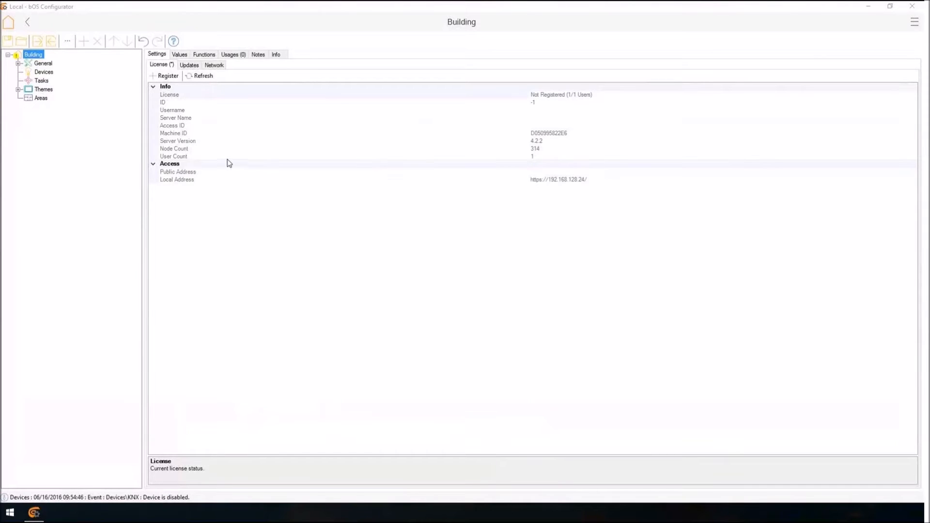
# Refresh the controller's license information and check the registered Access ID.
pyautogui.click(202, 77)
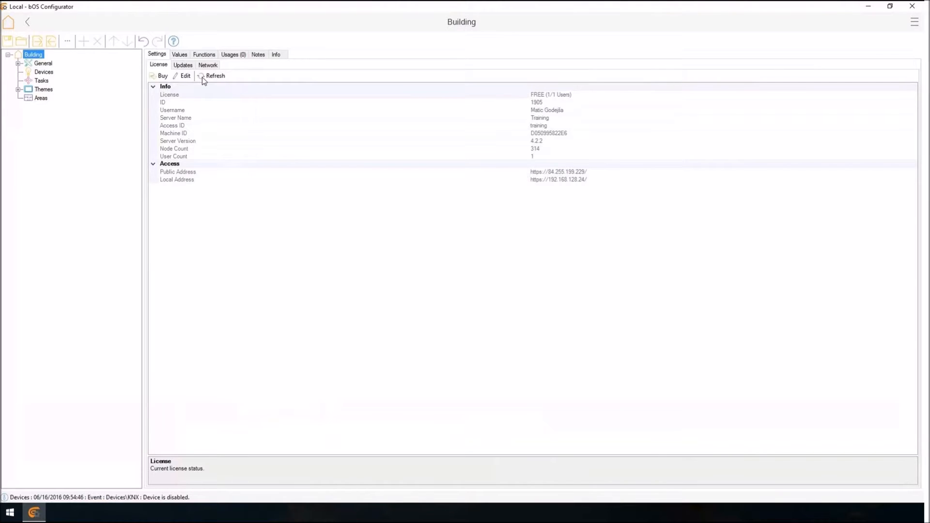
pyautogui.click(538, 125)
pyautogui.doubleClick(538, 125)
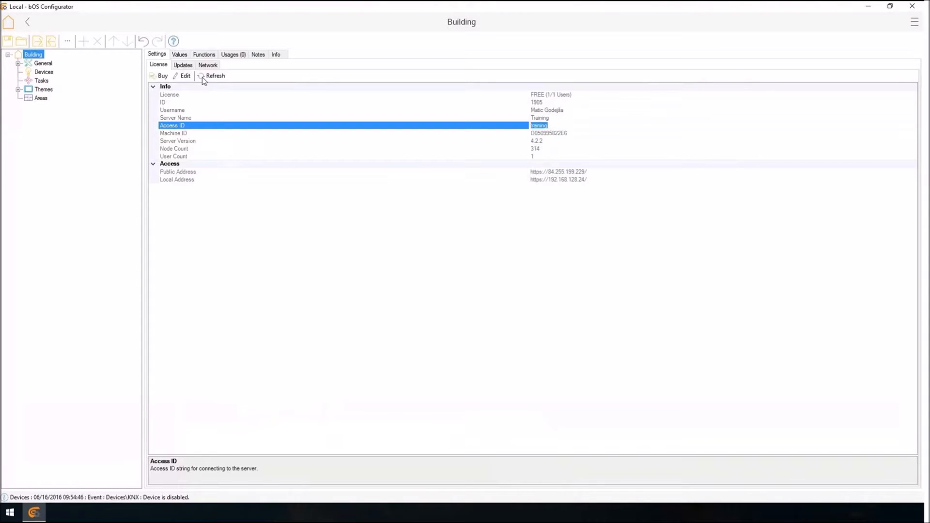
pyautogui.click(202, 77)
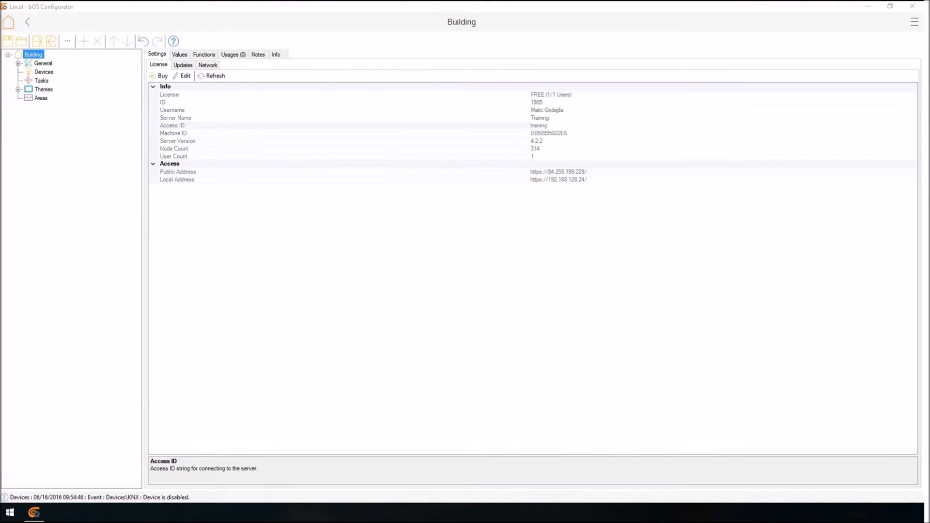
# Log out of the Local server, then add and open a server connection using the Access ID training.
pyautogui.click(915, 22)
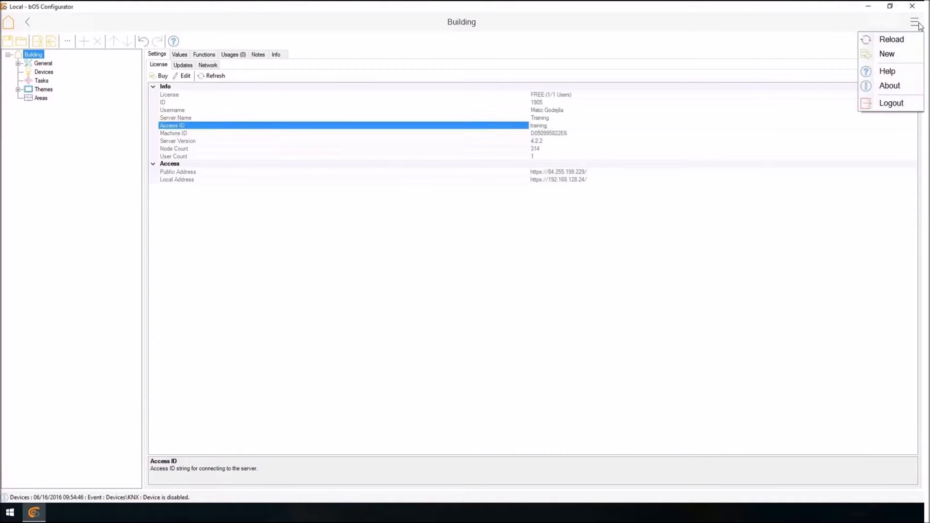
pyautogui.press('Return')
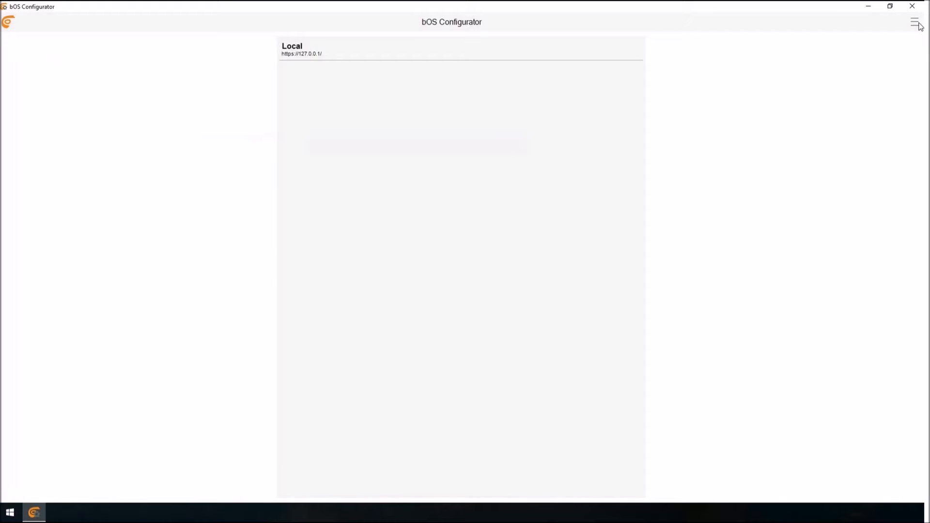
pyautogui.click(915, 23)
pyautogui.click(918, 22)
pyautogui.click(918, 23)
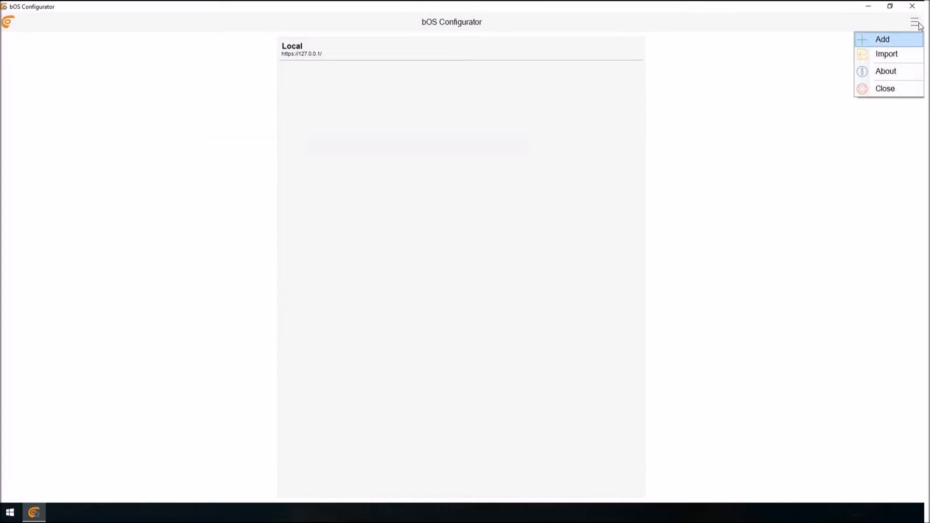
pyautogui.press('Return')
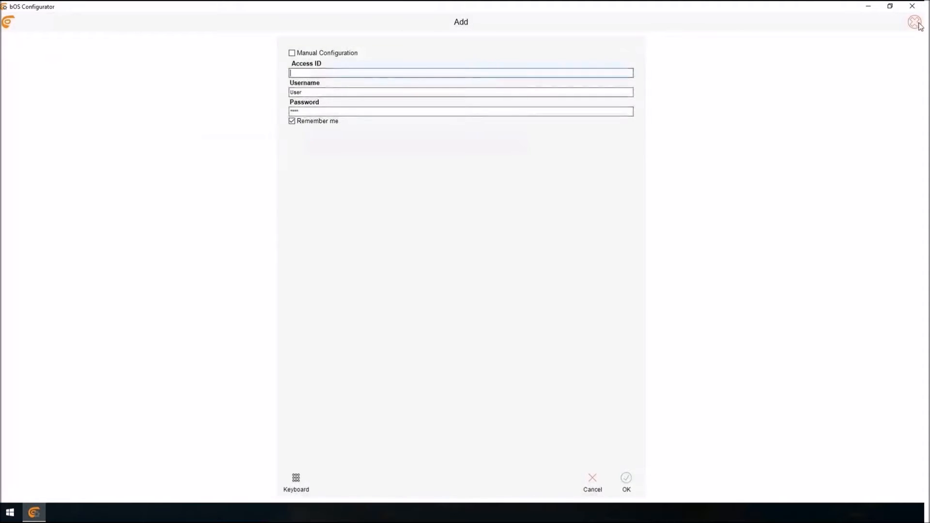
pyautogui.write('training')
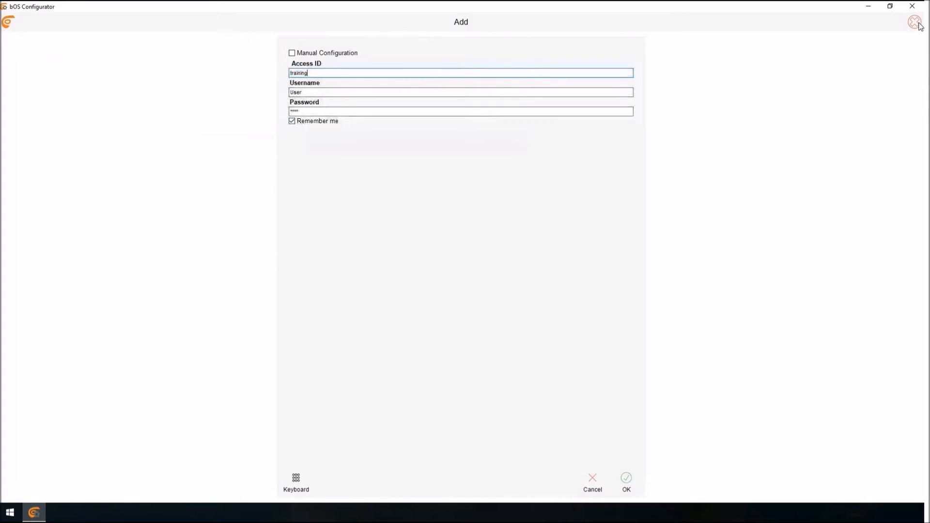
pyautogui.press('Return')
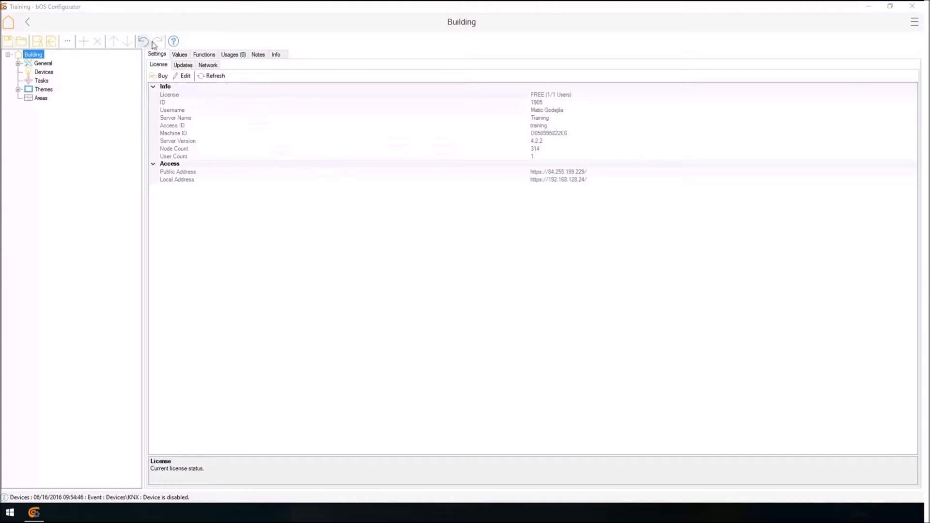
# Examine the commands available for the General node and the child nodes it contains.
pyautogui.rightClick(35, 65)
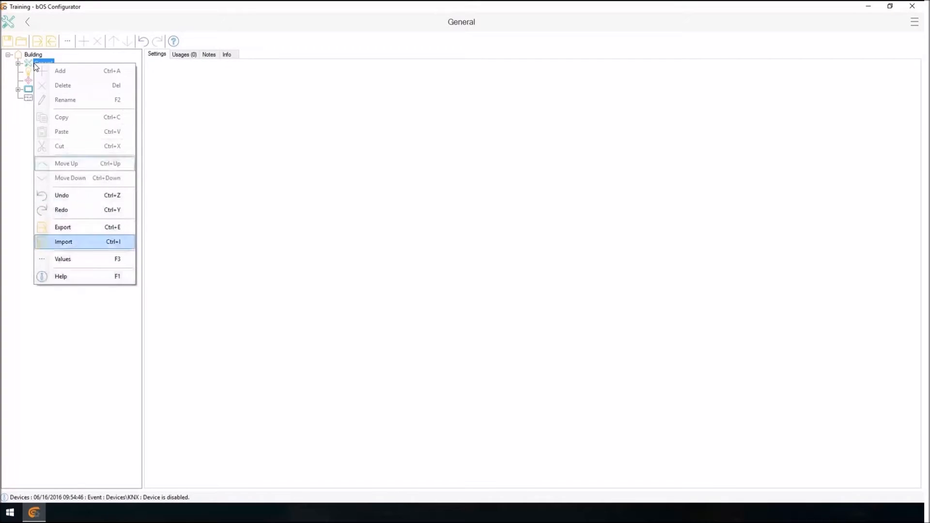
pyautogui.click(33, 55)
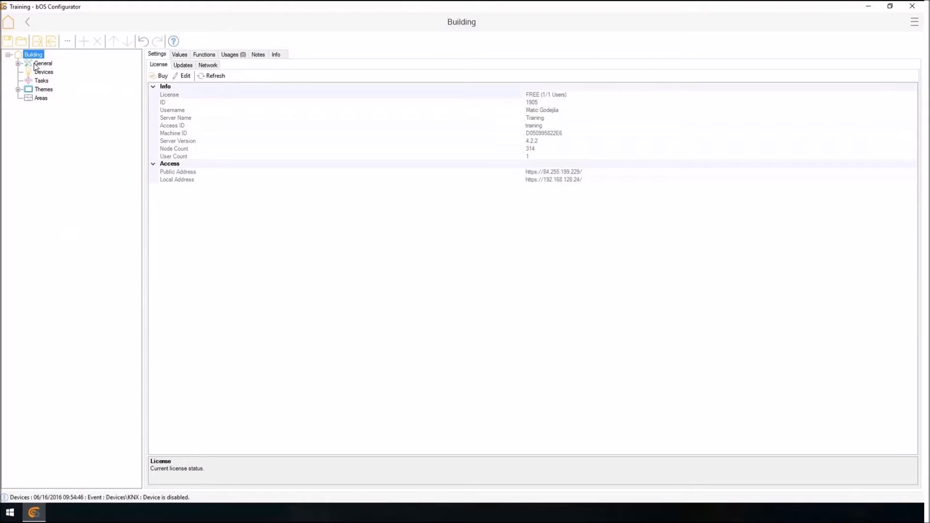
pyautogui.doubleClick(36, 66)
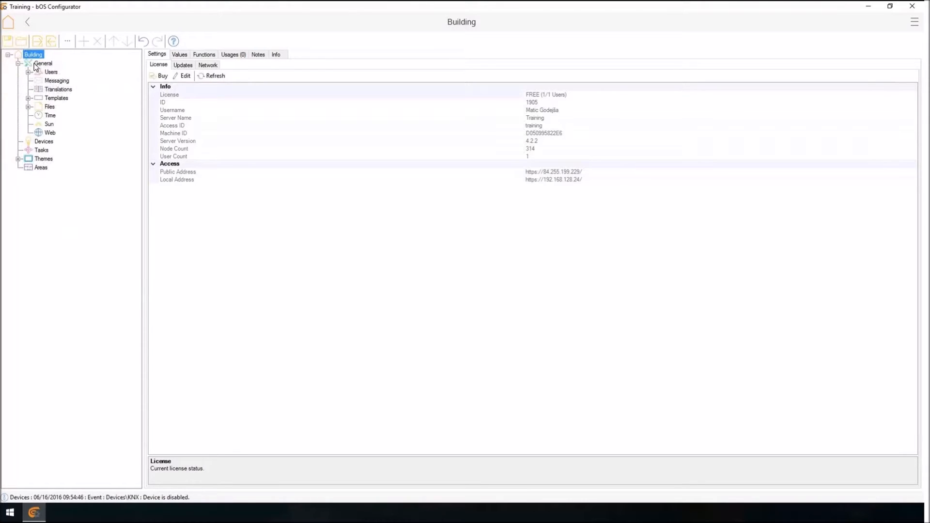
pyautogui.rightClick(36, 66)
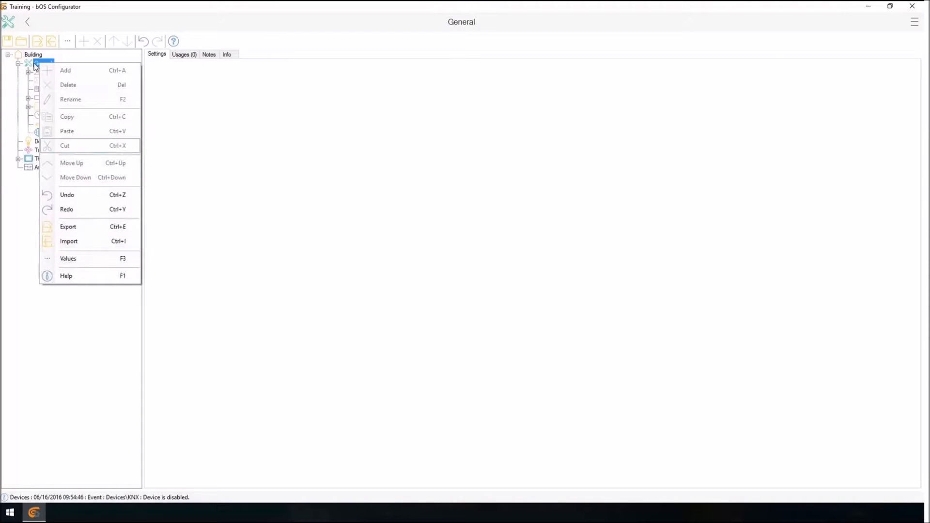
pyautogui.click(35, 66)
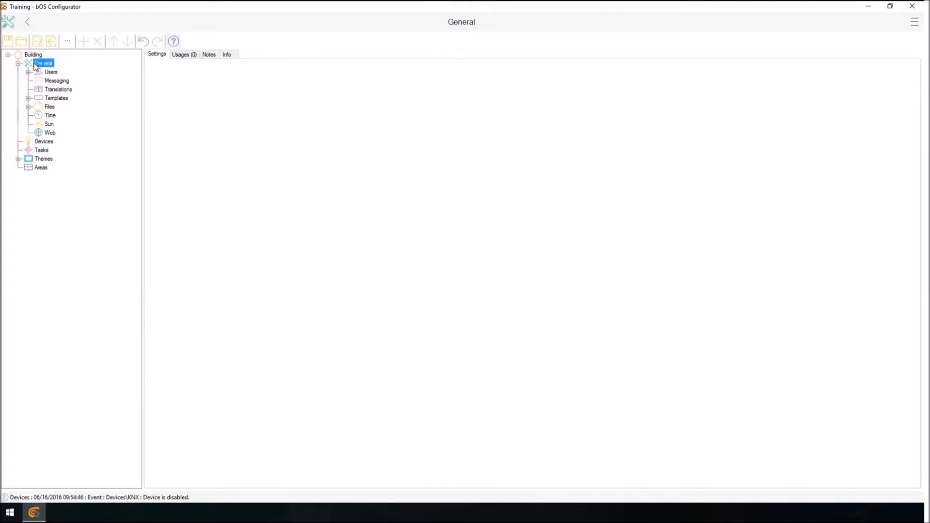
pyautogui.rightClick(35, 66)
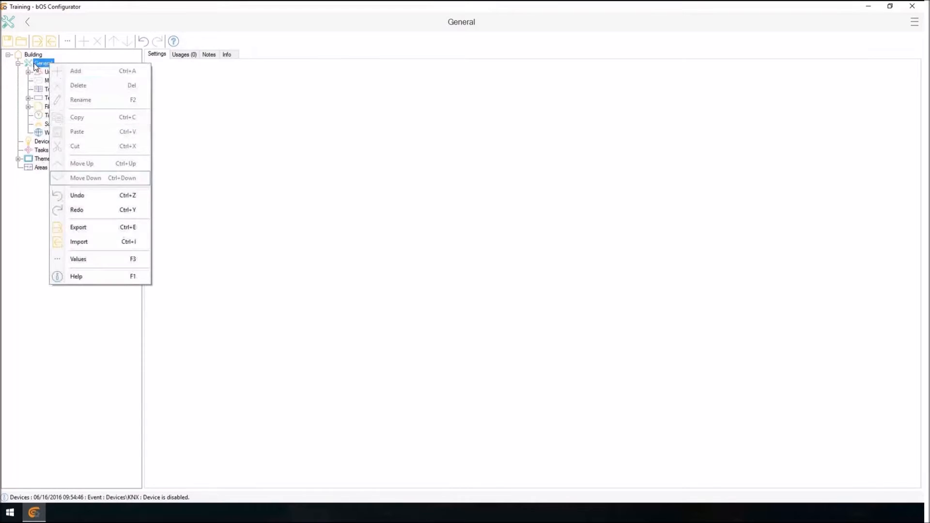
pyautogui.press('Escape')
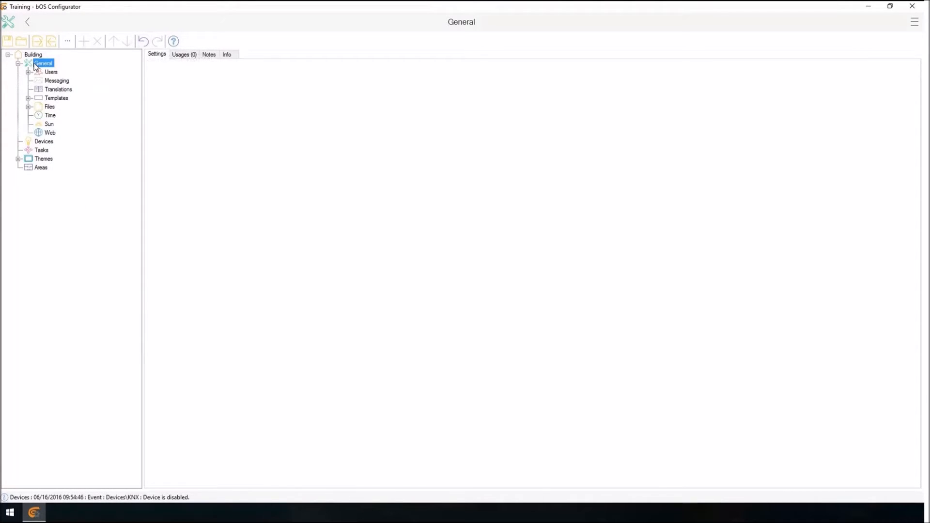
pyautogui.doubleClick(35, 65)
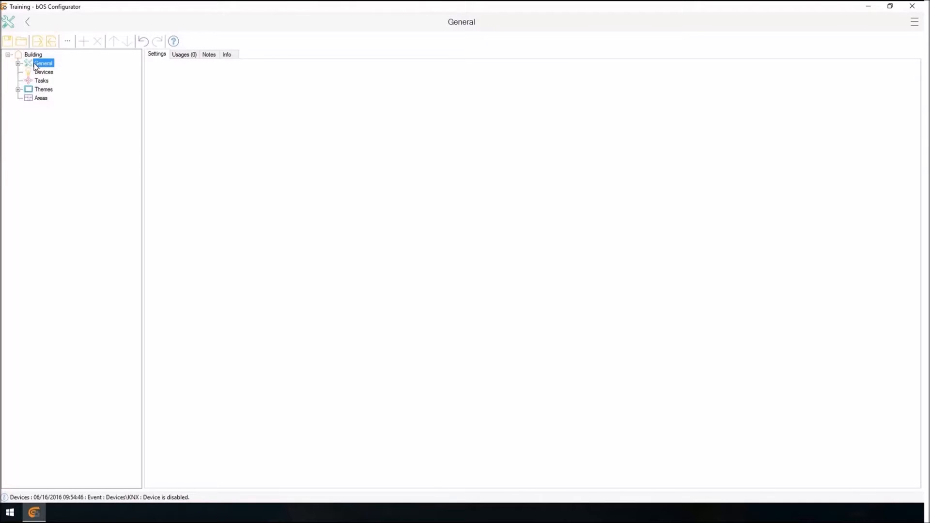
# Expand the General node and examine the Messaging node's settings, values, usages, notes and info.
pyautogui.doubleClick(35, 65)
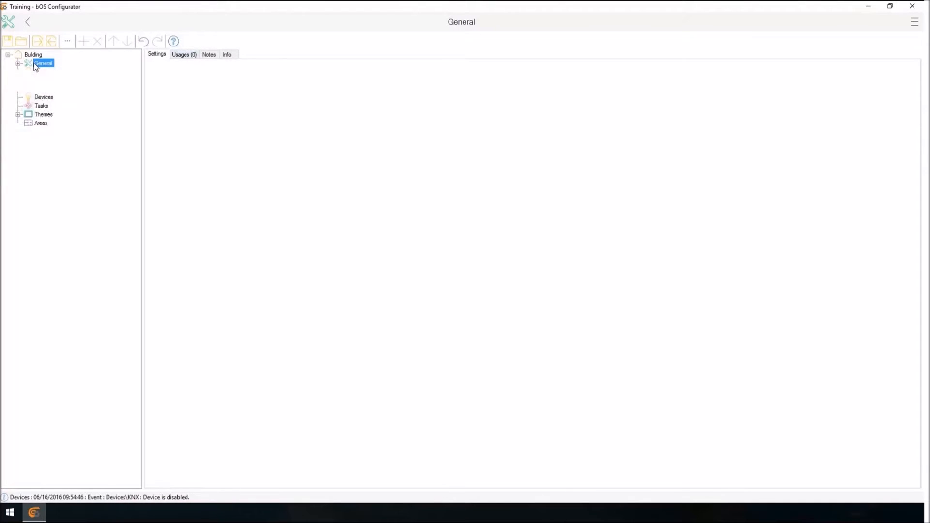
pyautogui.press('Down')
pyautogui.press('Down')
pyautogui.press('Up')
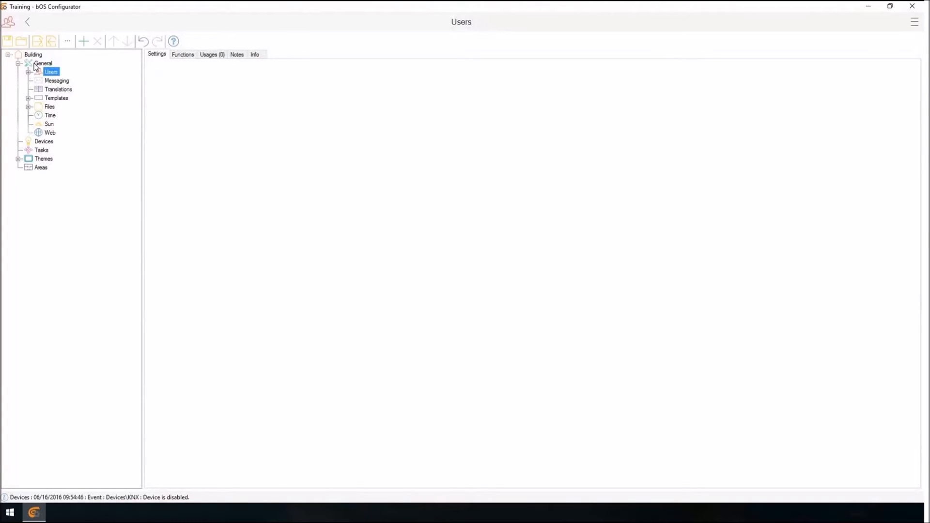
pyautogui.press('Down')
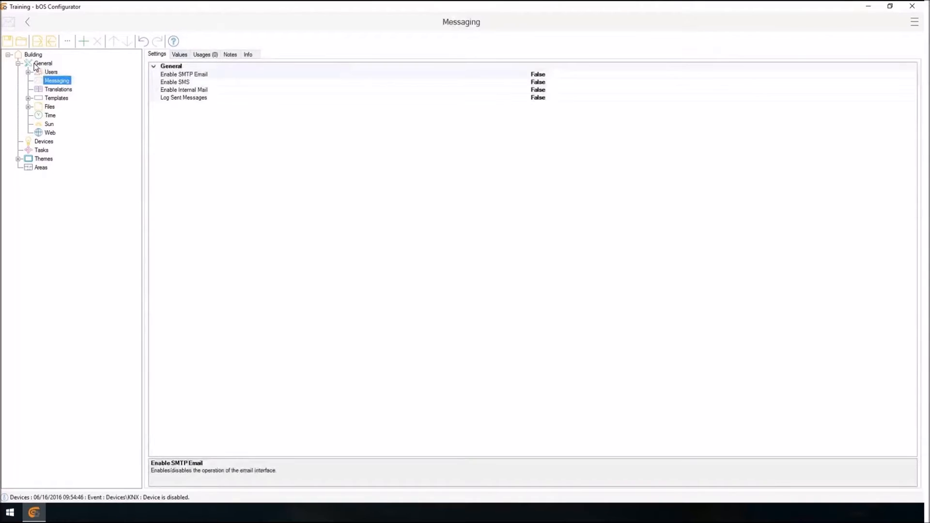
pyautogui.hotkey('ctrl', 'Tab')
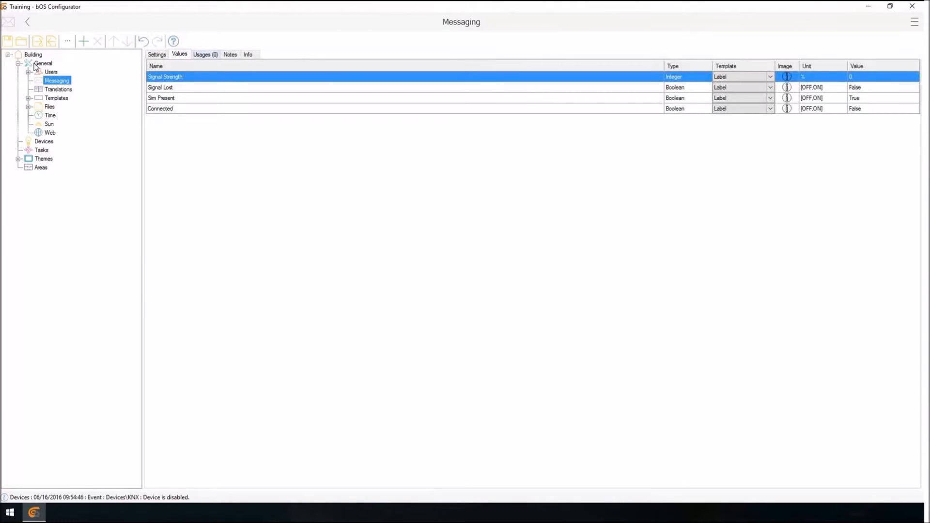
pyautogui.hotkey('ctrl', 'Tab')
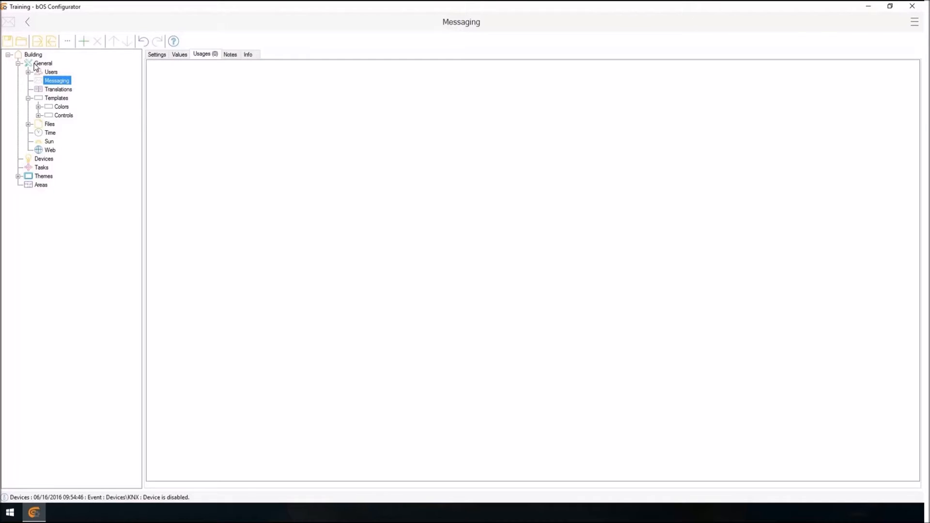
pyautogui.hotkey('ctrl', 'Tab')
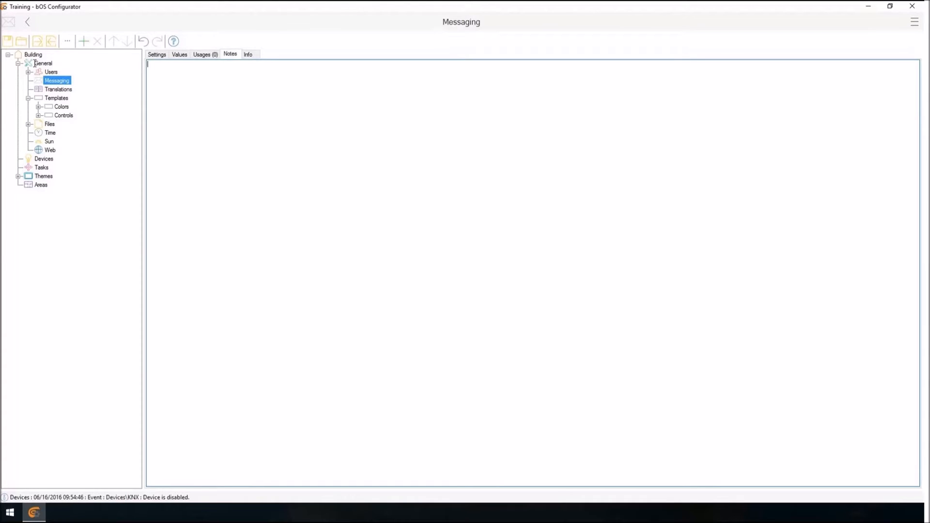
pyautogui.hotkey('ctrl', 'Tab')
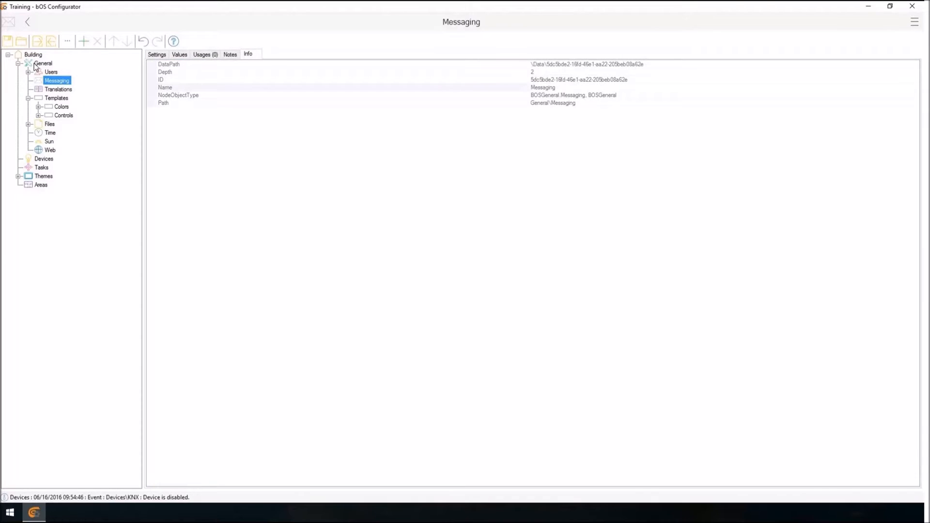
pyautogui.press('Down')
pyautogui.press('Down')
pyautogui.press('Down')
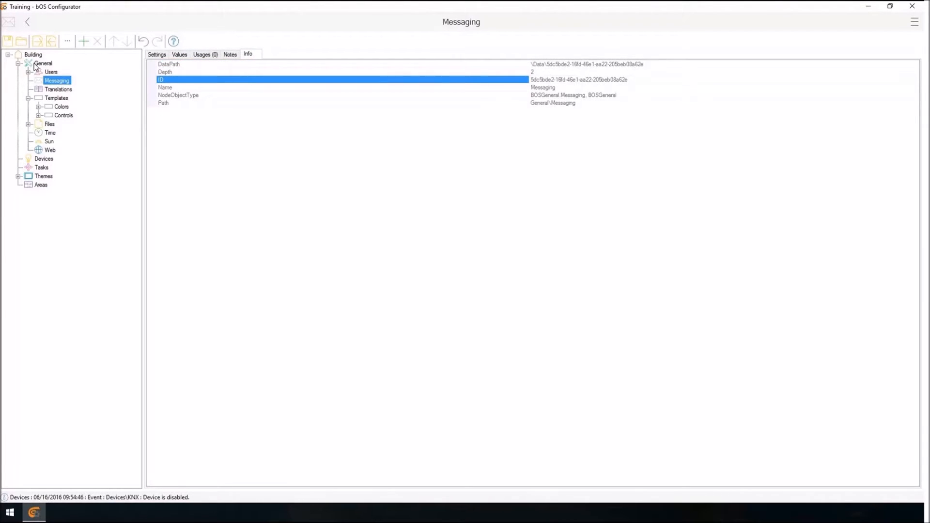
pyautogui.hotkey('ctrl', 'Tab')
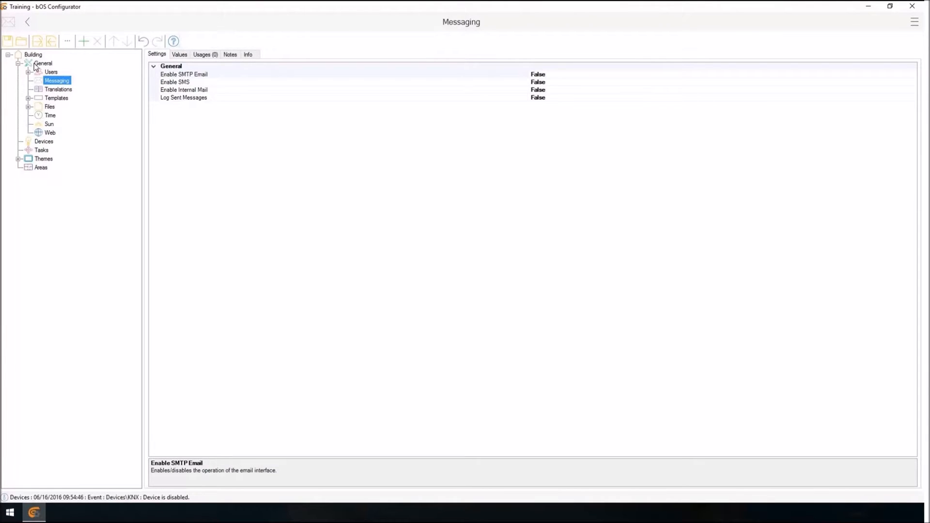
pyautogui.doubleClick(35, 66)
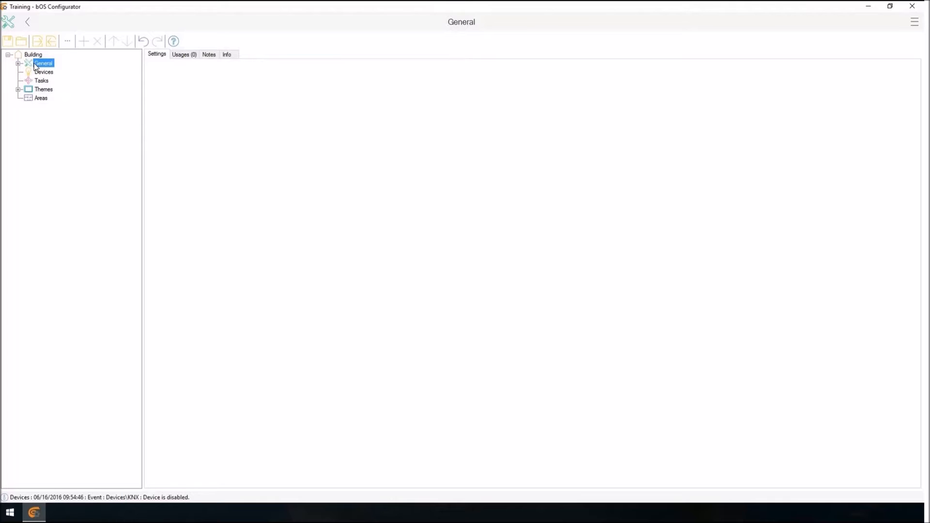
pyautogui.doubleClick(35, 66)
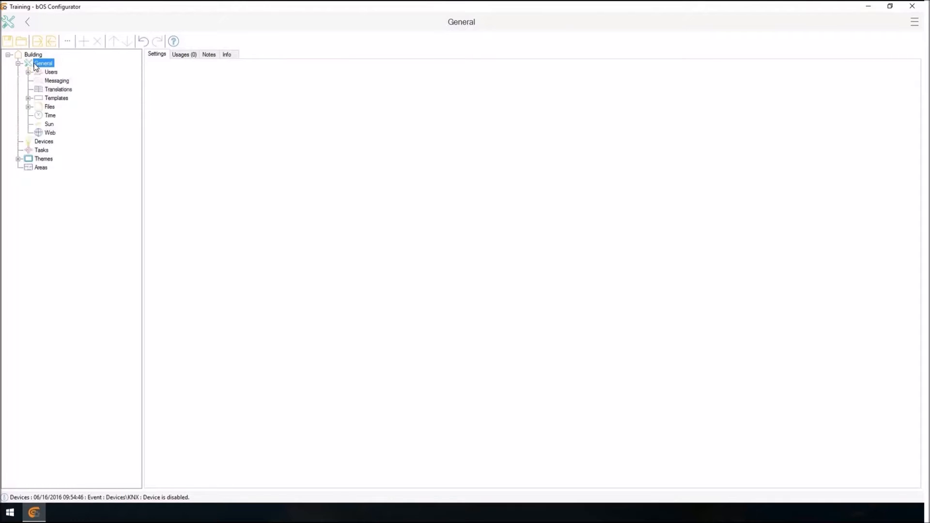
# Expand the Users node, and enable SMTP Email in the Messaging node's settings.
pyautogui.click(38, 72)
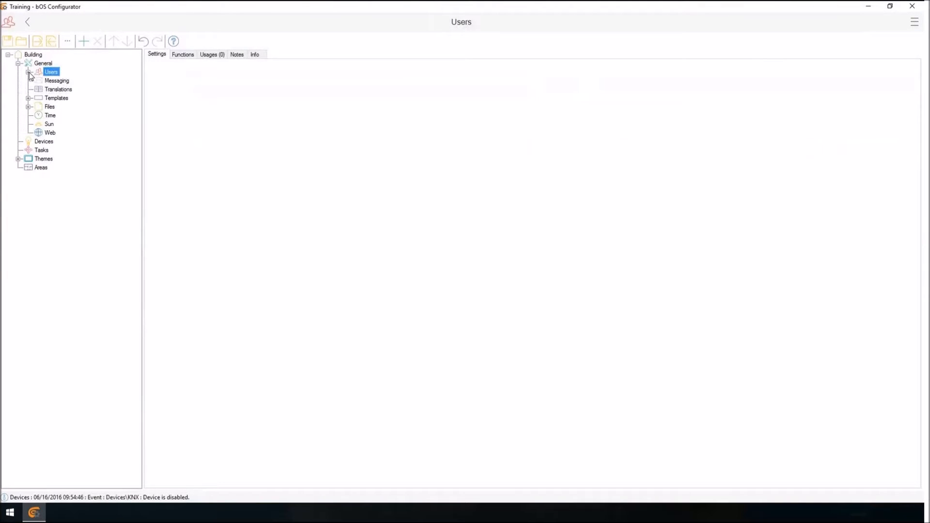
pyautogui.click(29, 72)
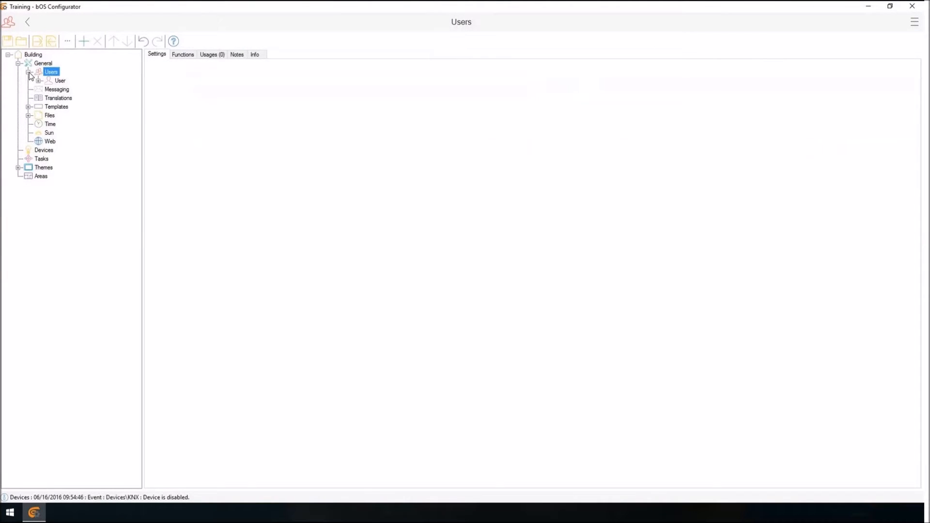
pyautogui.press('Down')
pyautogui.press('Down')
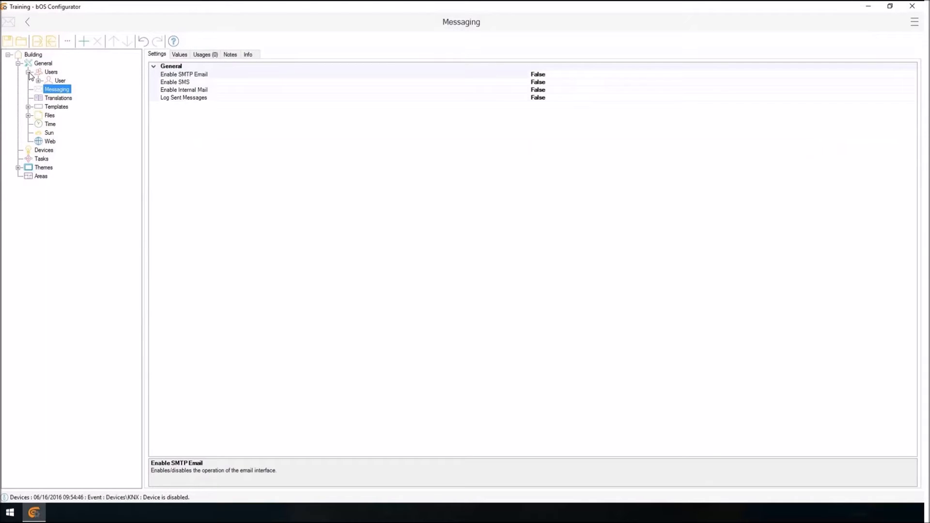
pyautogui.doubleClick(184, 74)
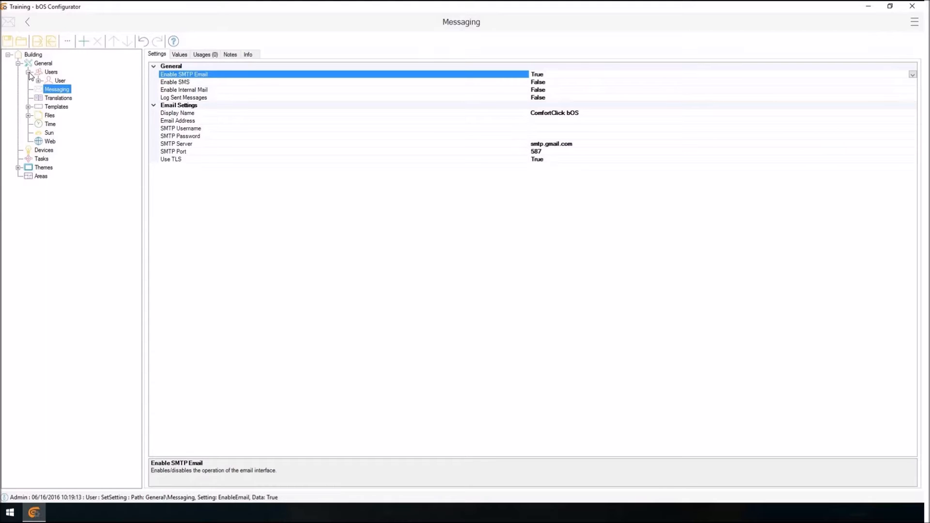
pyautogui.press('Down')
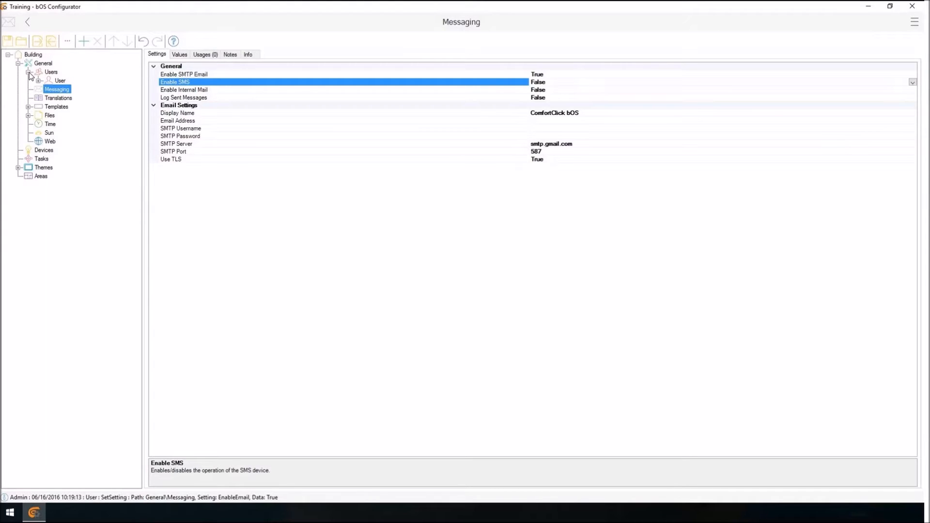
# Examine the settings of the Translations, Templates and Files nodes, including the folders under Files.
pyautogui.press('Down')
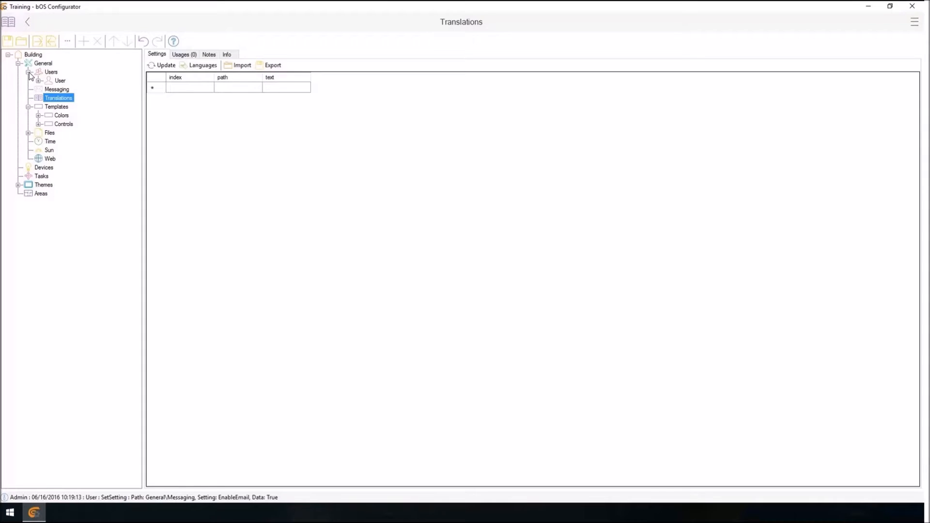
pyautogui.press('Down')
pyautogui.press('Left')
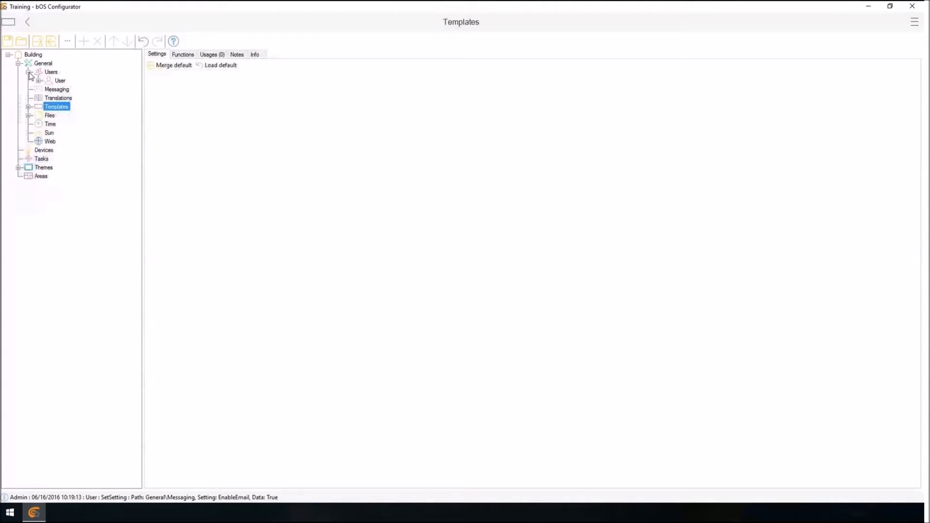
pyautogui.press('Down')
pyautogui.press('Right')
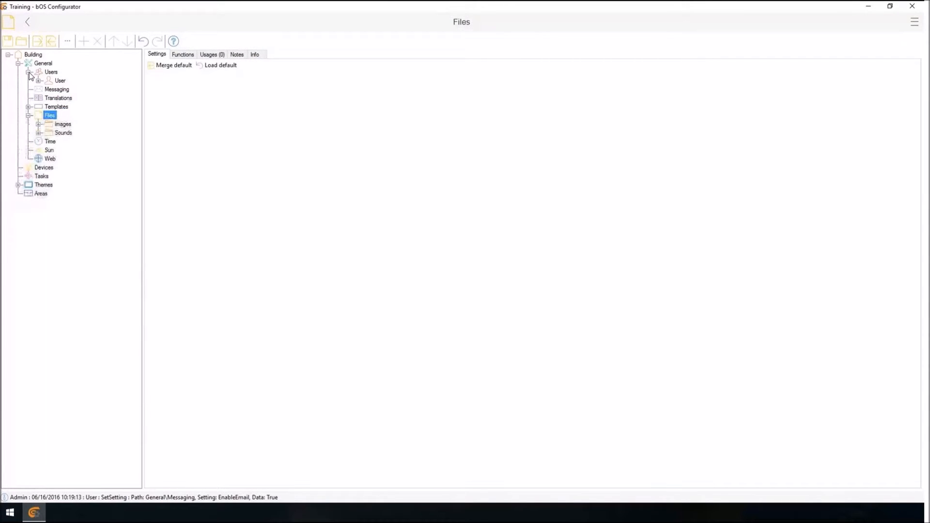
pyautogui.press('Left')
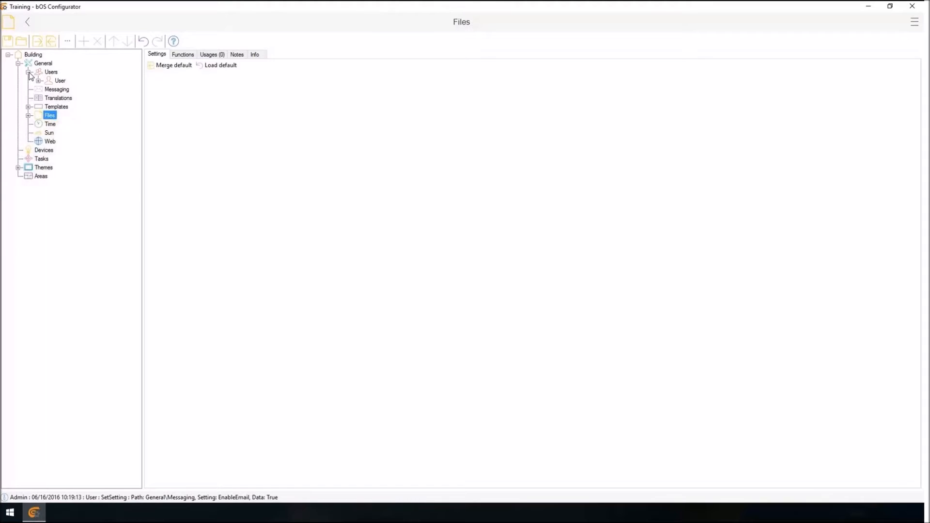
# Examine the Time node's general, working days, vacations and holidays settings, and the Sun node's settings and values.
pyautogui.press('Down')
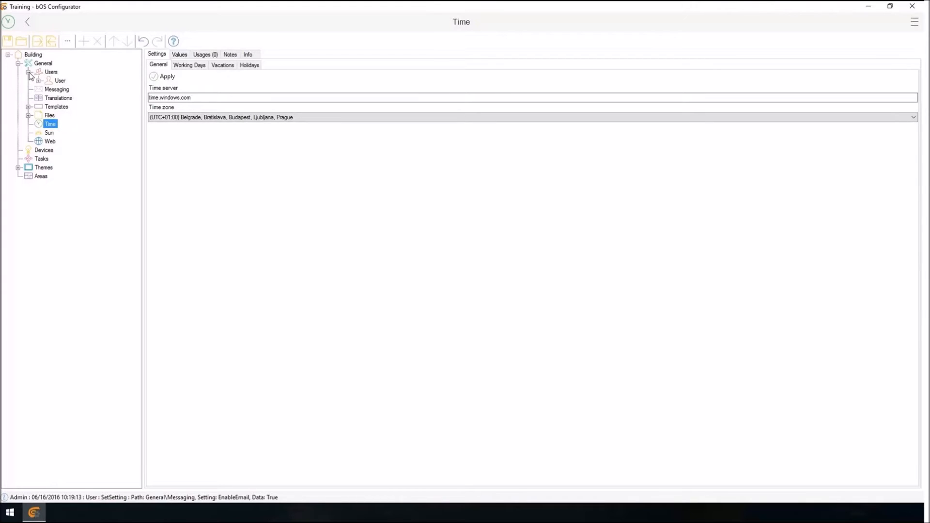
pyautogui.press('Down')
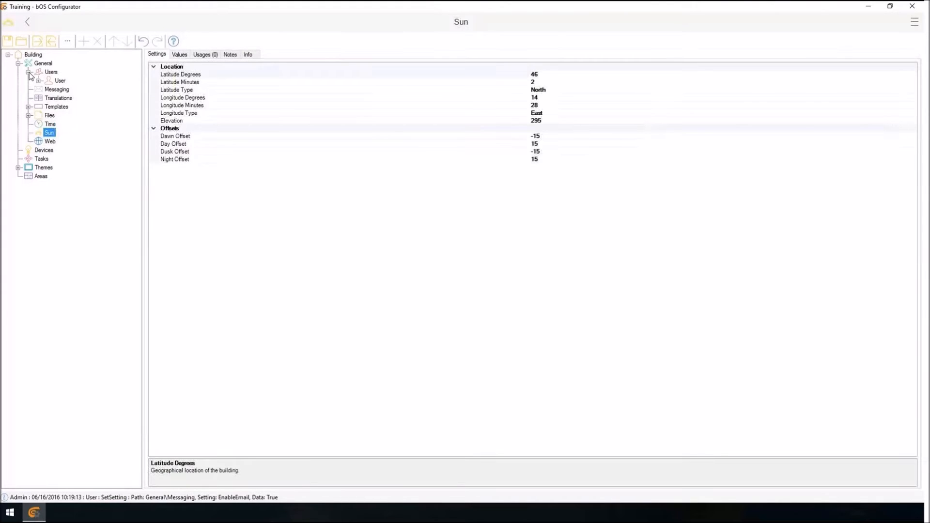
pyautogui.press('Up')
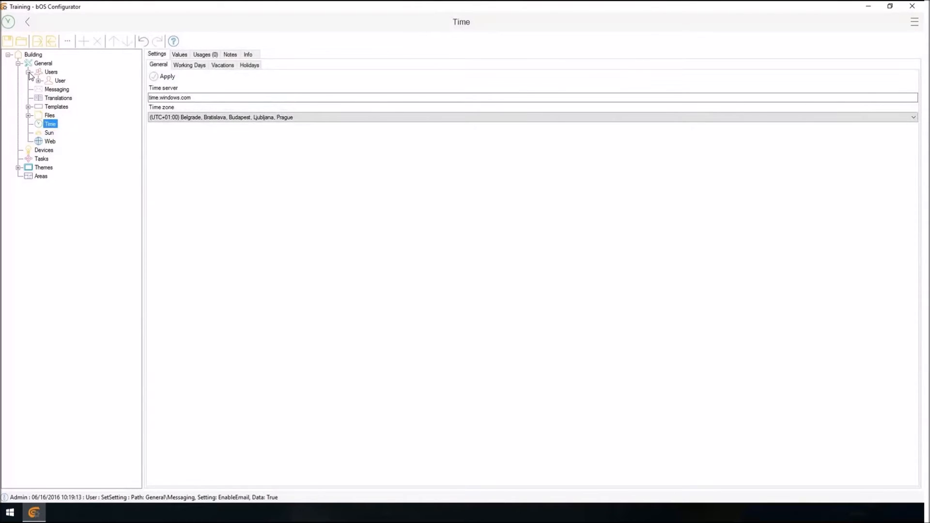
pyautogui.click(189, 65)
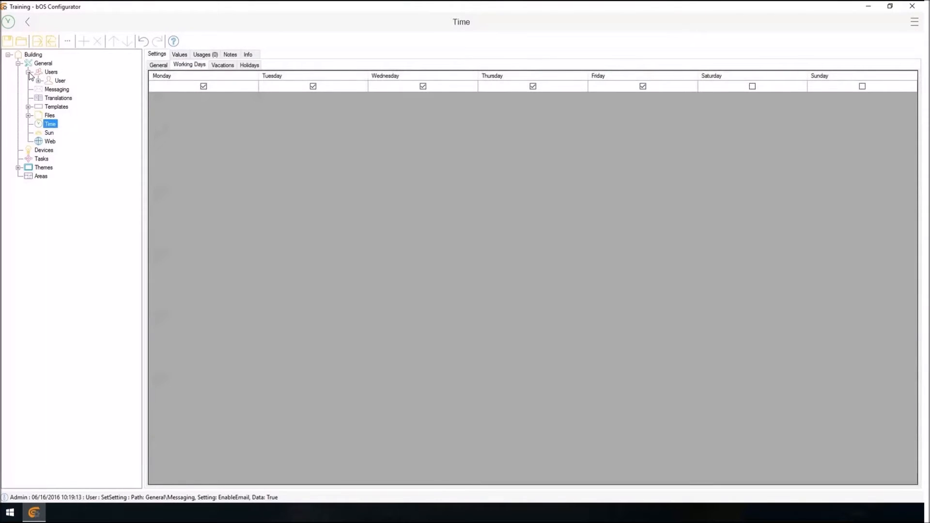
pyautogui.click(249, 65)
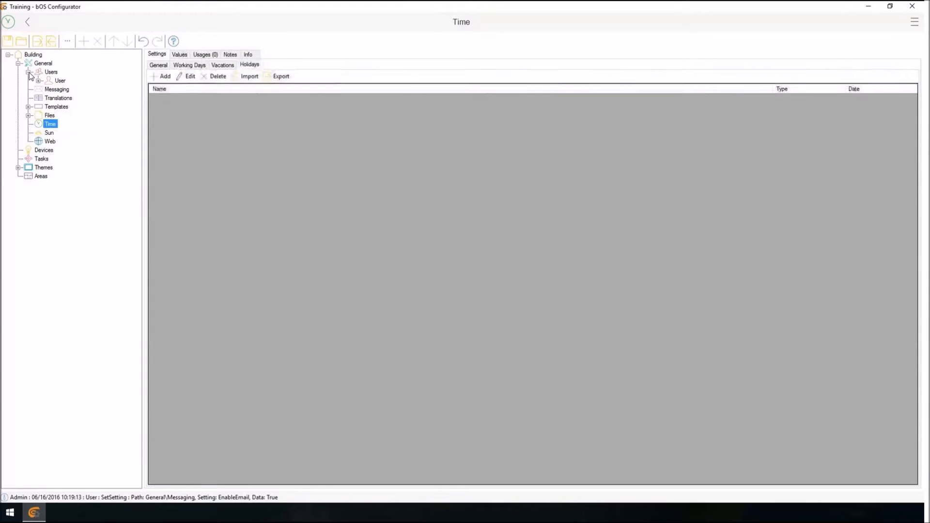
pyautogui.click(222, 65)
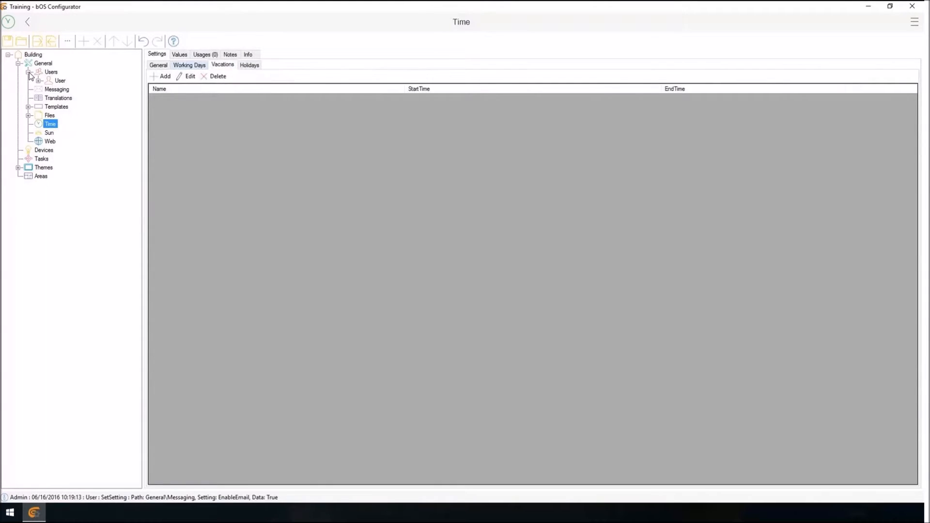
pyautogui.click(189, 65)
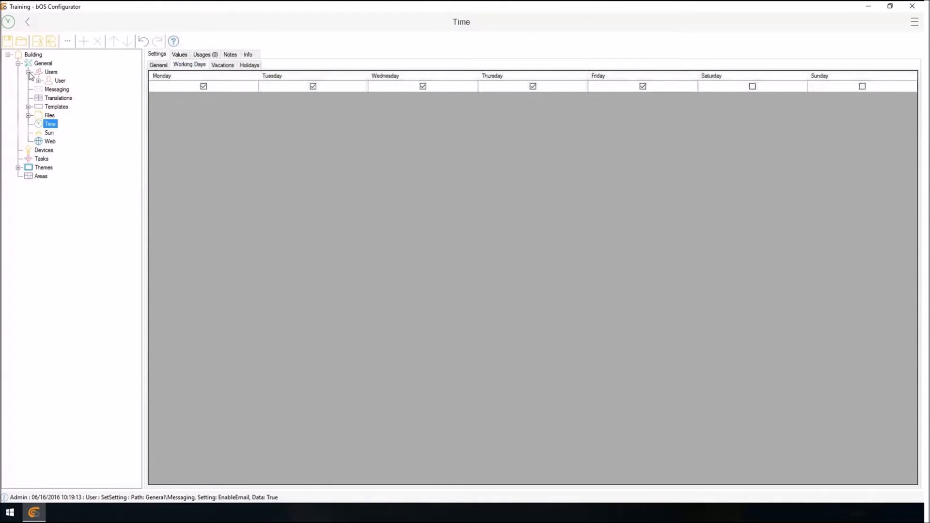
pyautogui.click(158, 65)
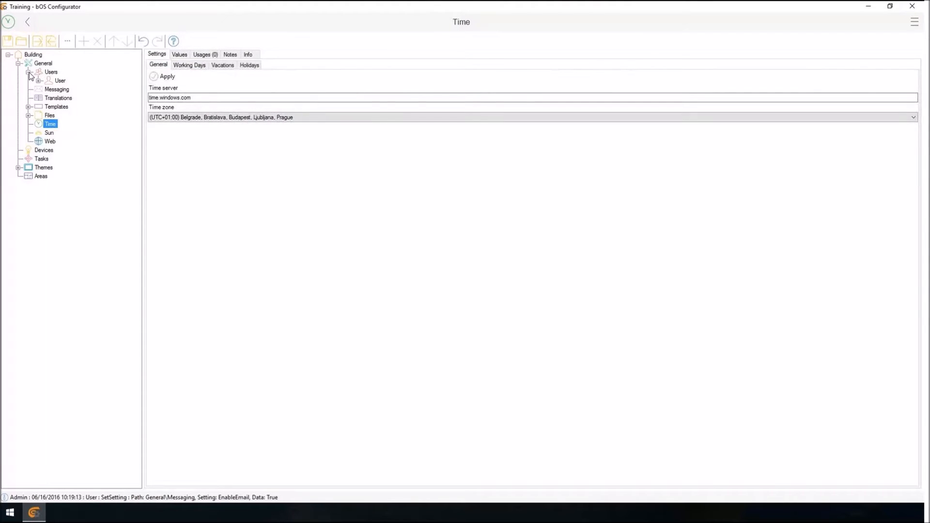
pyautogui.click(49, 133)
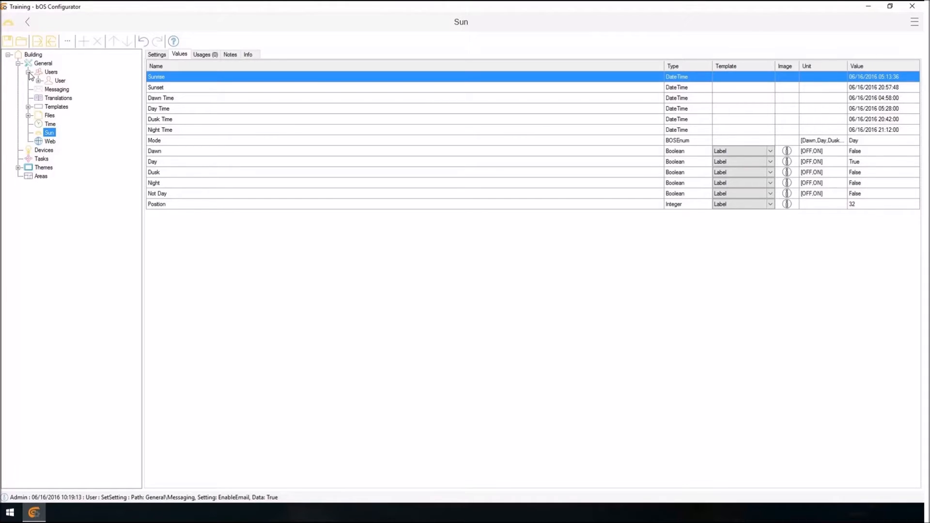
# Add a Weather device under the Web node with the name Weather.
pyautogui.press('Down')
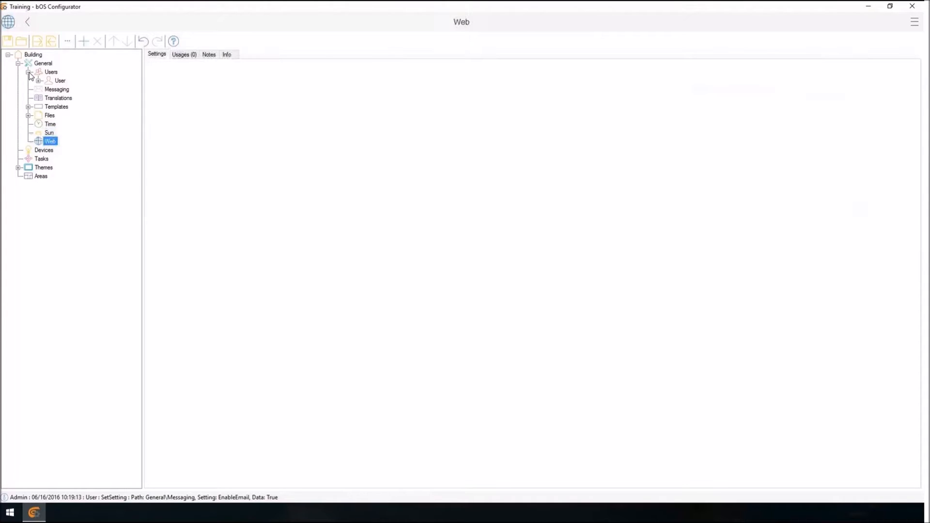
pyautogui.press('Return')
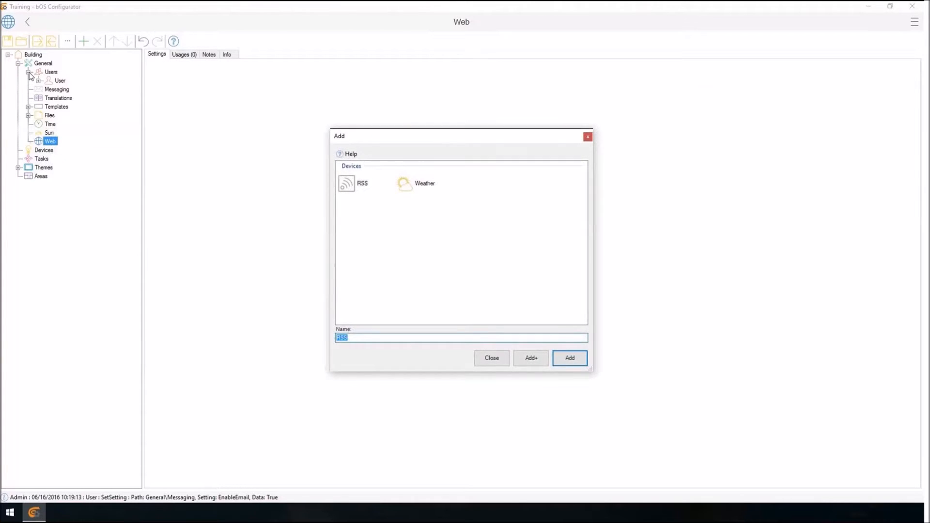
pyautogui.press('Right')
pyautogui.press('Return')
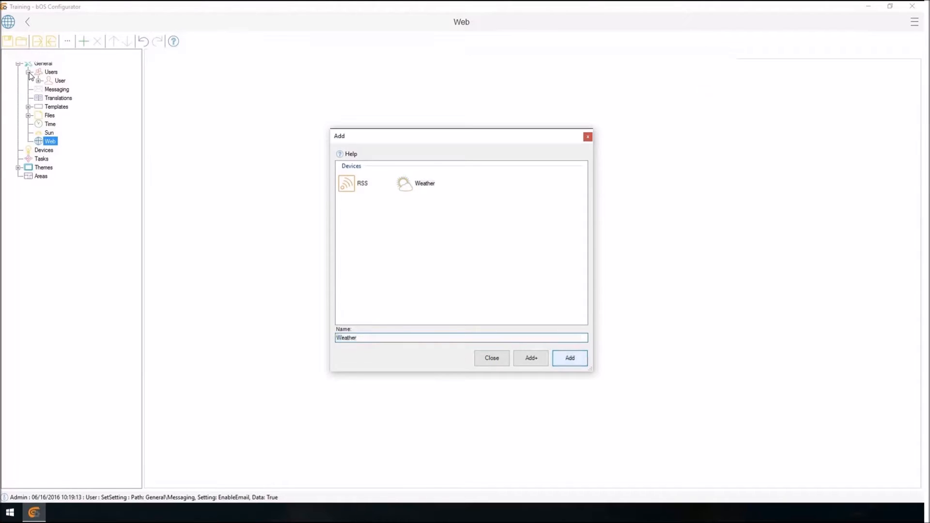
# Search for Ljubljana as the Weather node's location code and confirm Ljubljana, Slovenia.
pyautogui.press('Down')
pyautogui.press('Up')
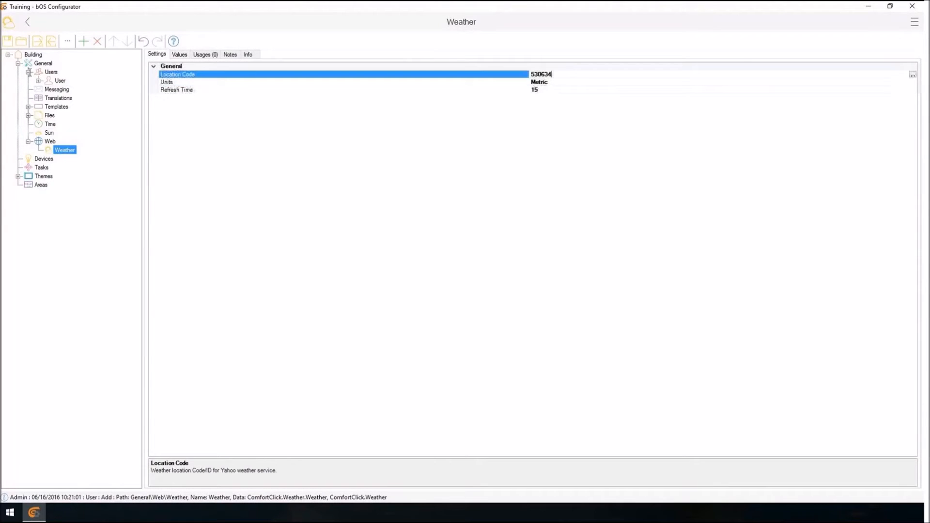
pyautogui.press('F4')
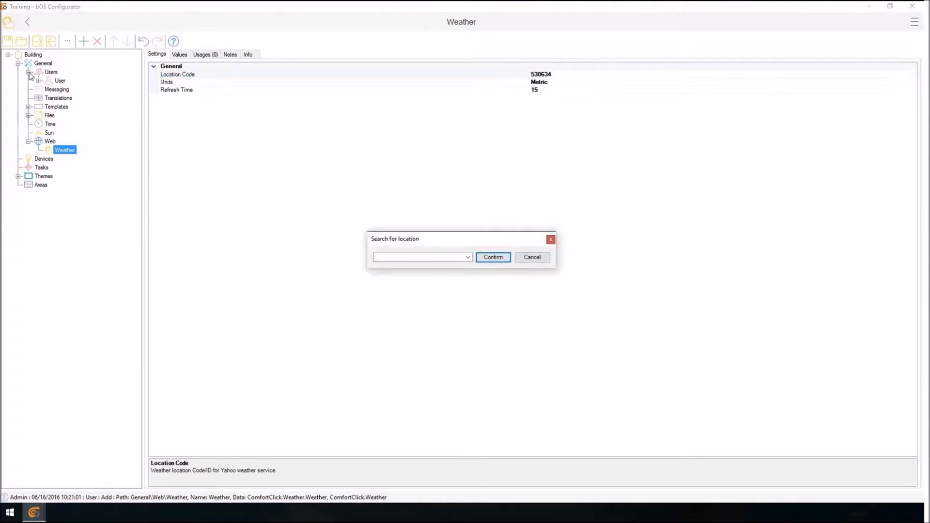
pyautogui.press('Tab')
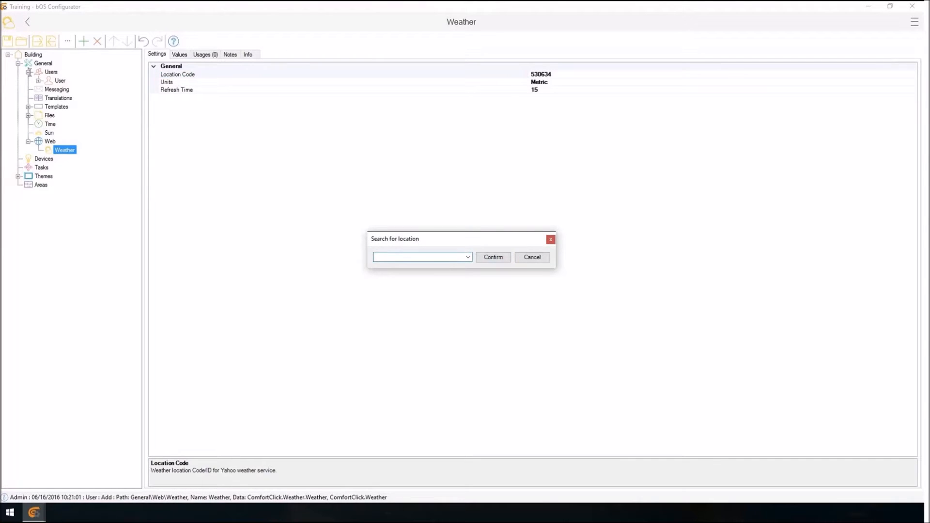
pyautogui.write('Ljubl')
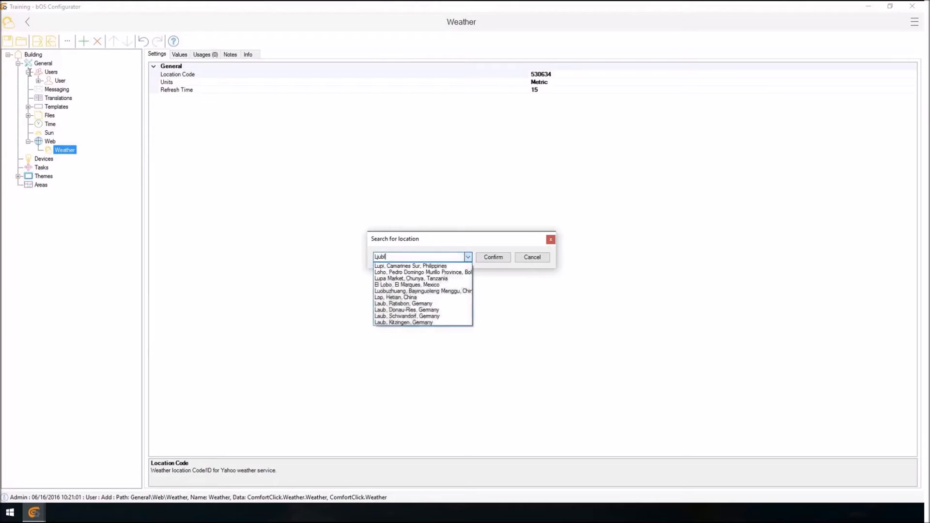
pyautogui.write('jana')
pyautogui.press('Down')
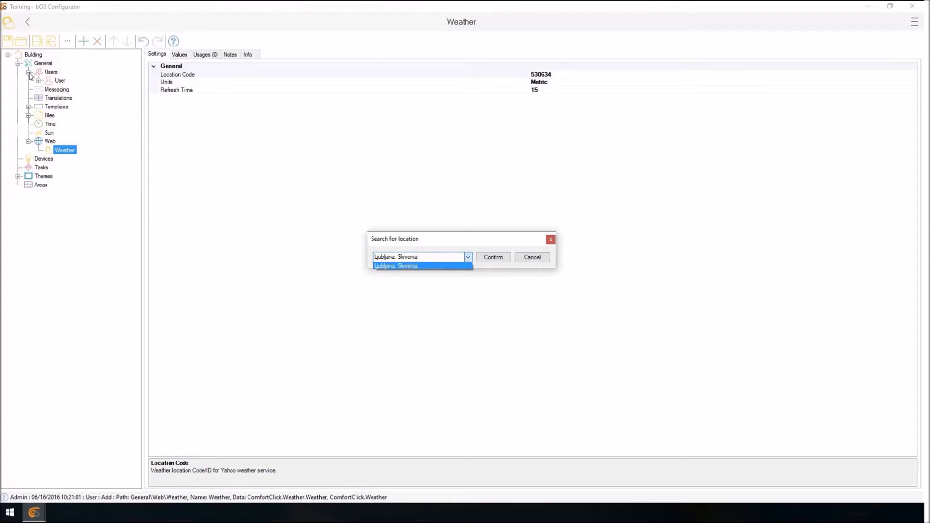
pyautogui.press('Return')
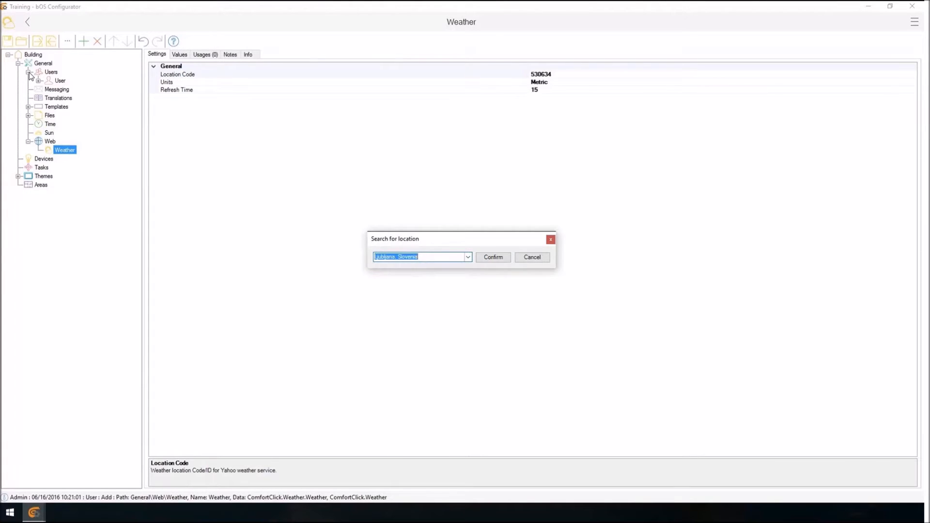
pyautogui.press('Return')
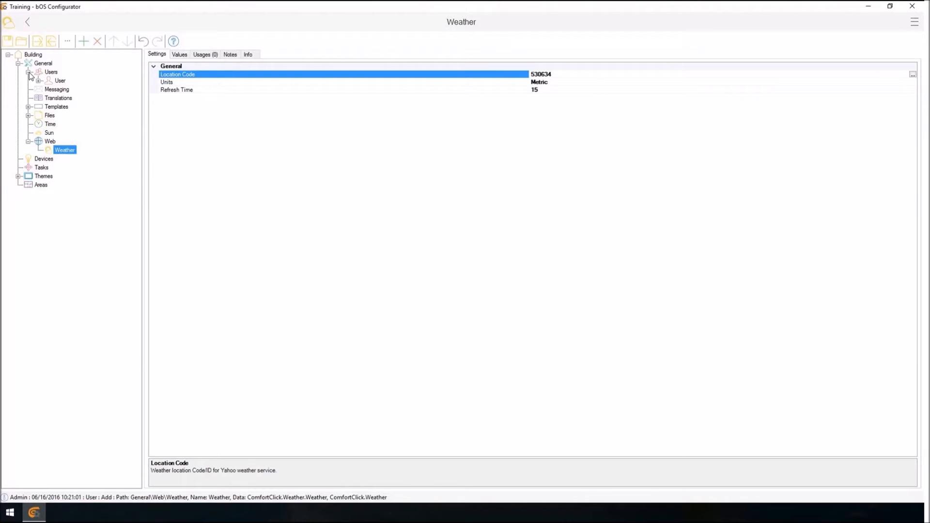
# Collapse the Web and General nodes in the node tree.
pyautogui.press('Left')
pyautogui.press('Left')
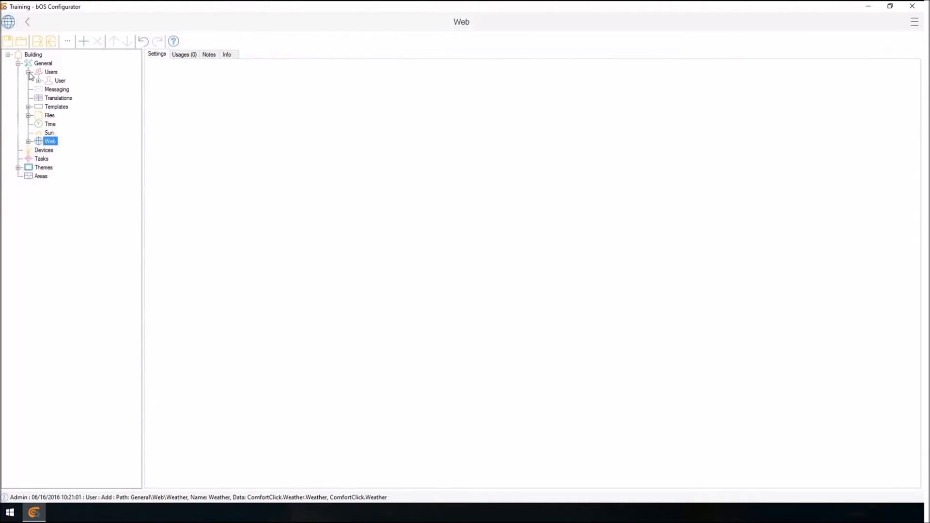
pyautogui.press('Left')
pyautogui.press('Left')
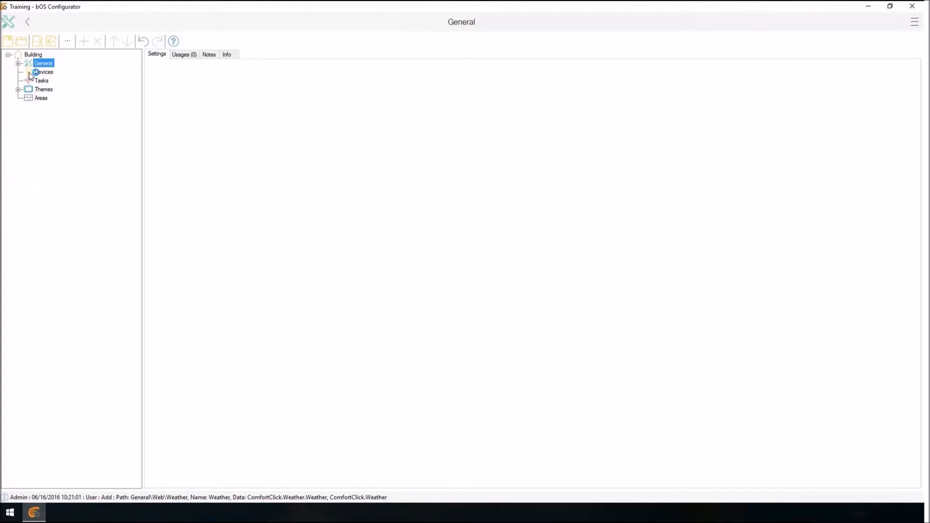
# Examine the Building node's license information, its update and additional setup options, and its network settings.
pyautogui.press('Left')
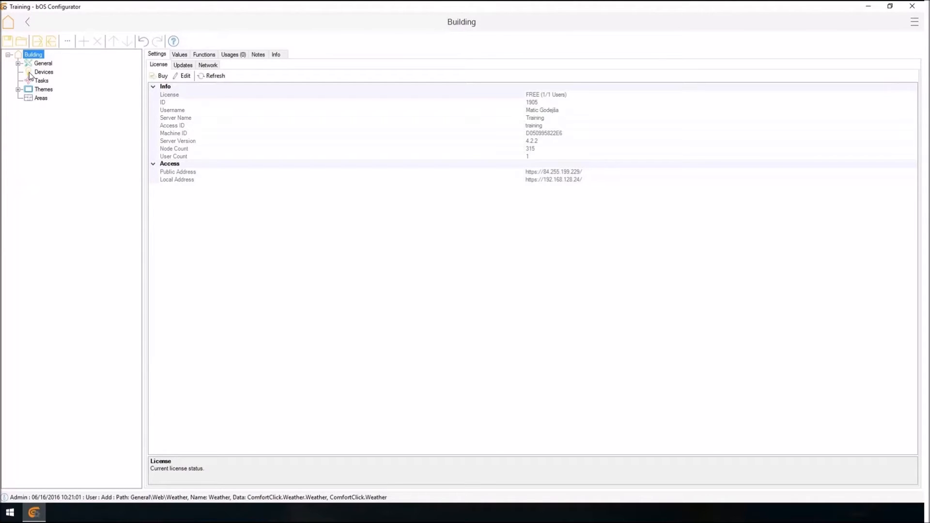
pyautogui.click(183, 65)
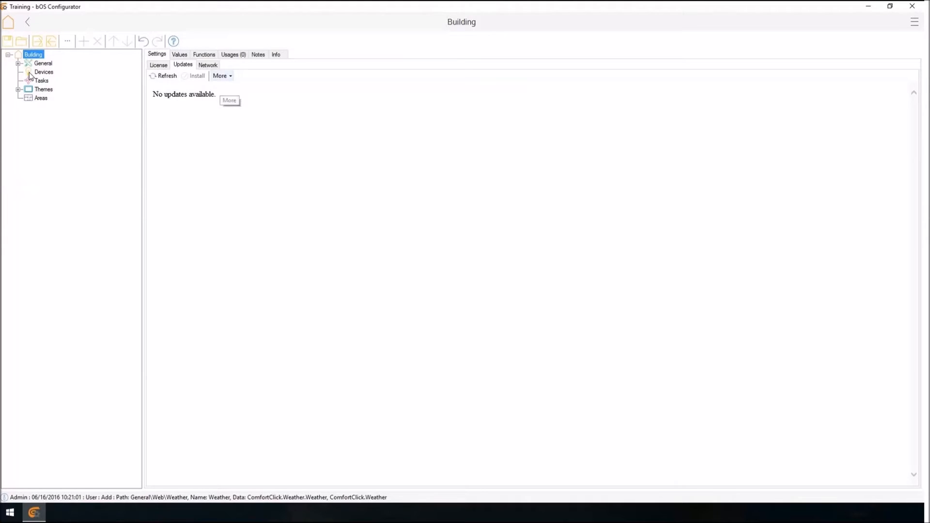
pyautogui.click(221, 75)
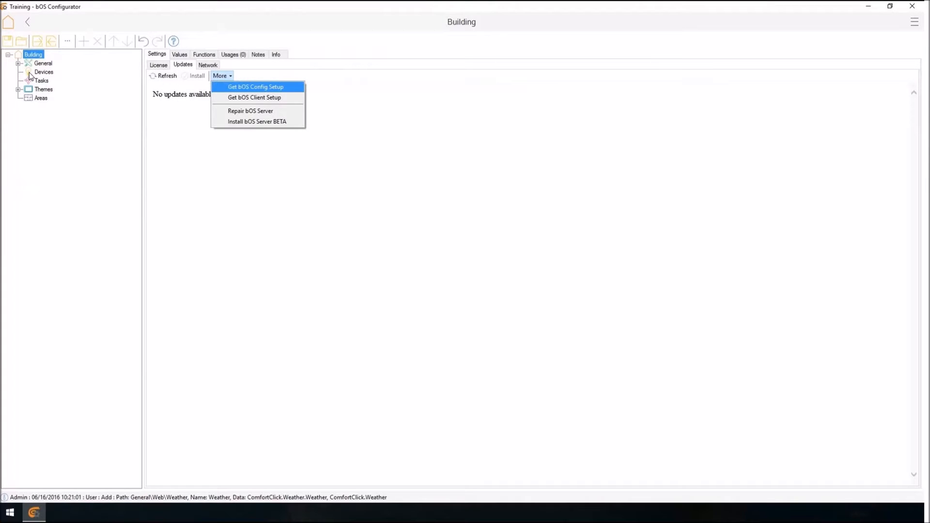
pyautogui.press('Down')
pyautogui.press('Return')
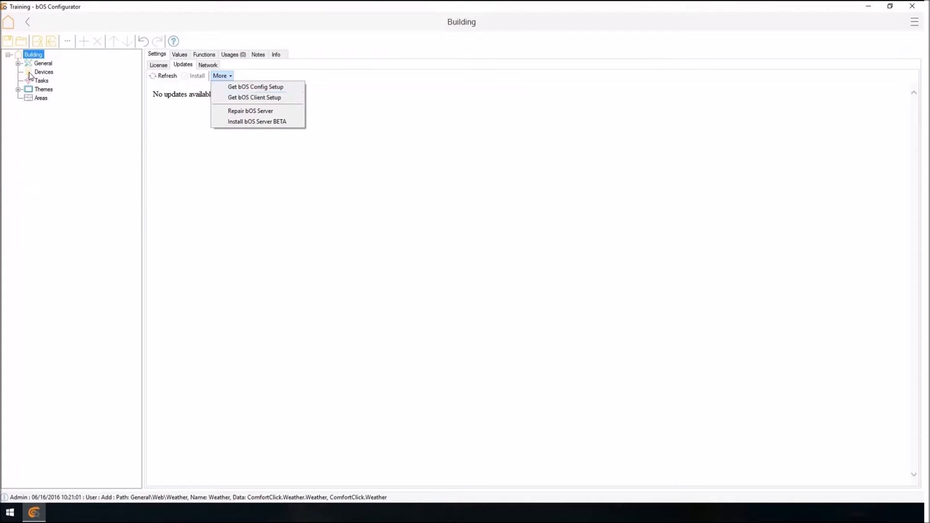
pyautogui.click(208, 65)
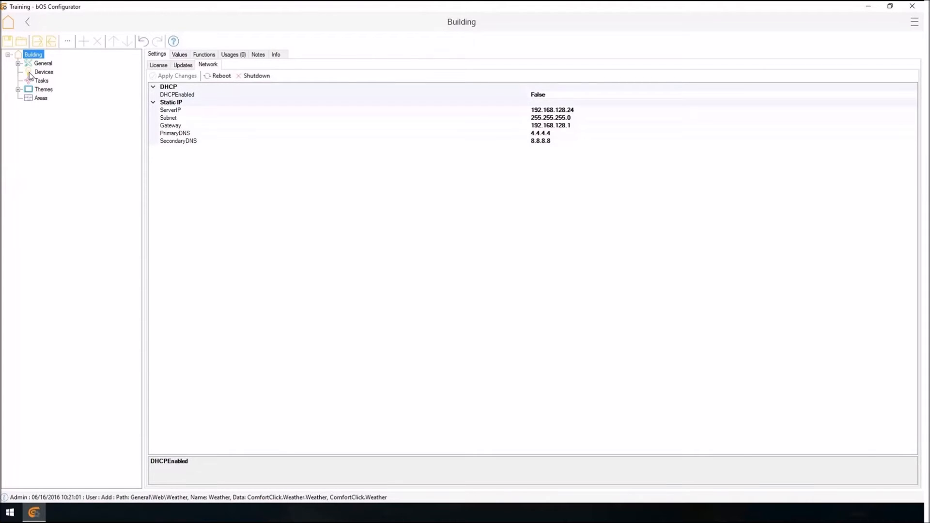
# Add a KNX device under the Devices node with the name KNX.
pyautogui.press('Down')
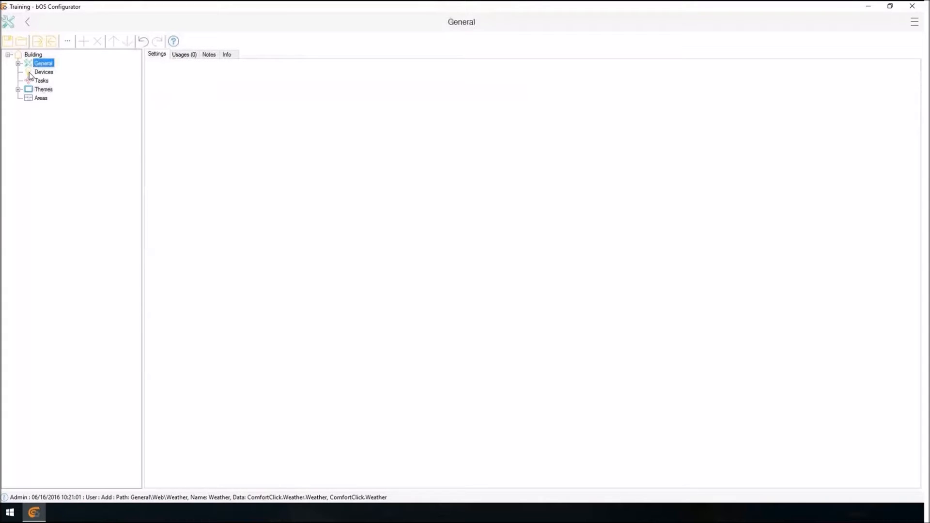
pyautogui.press('Down')
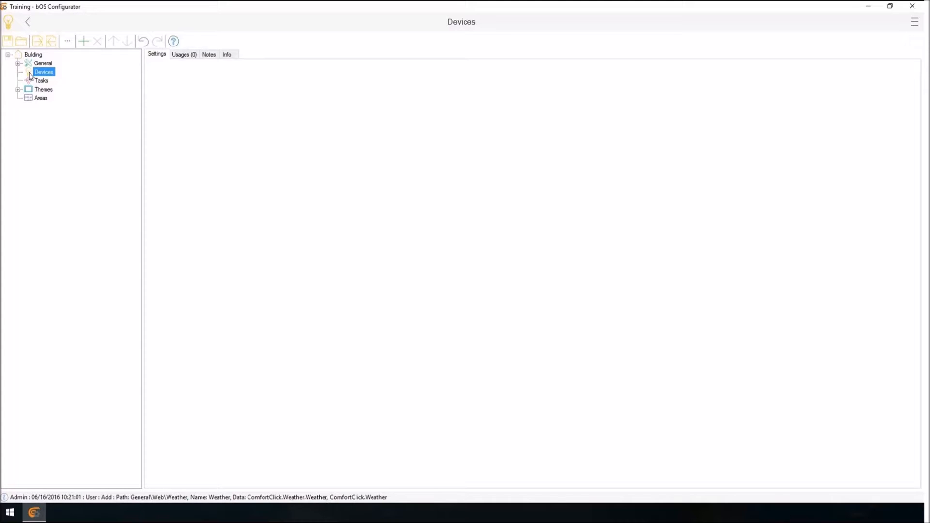
pyautogui.rightClick(30, 75)
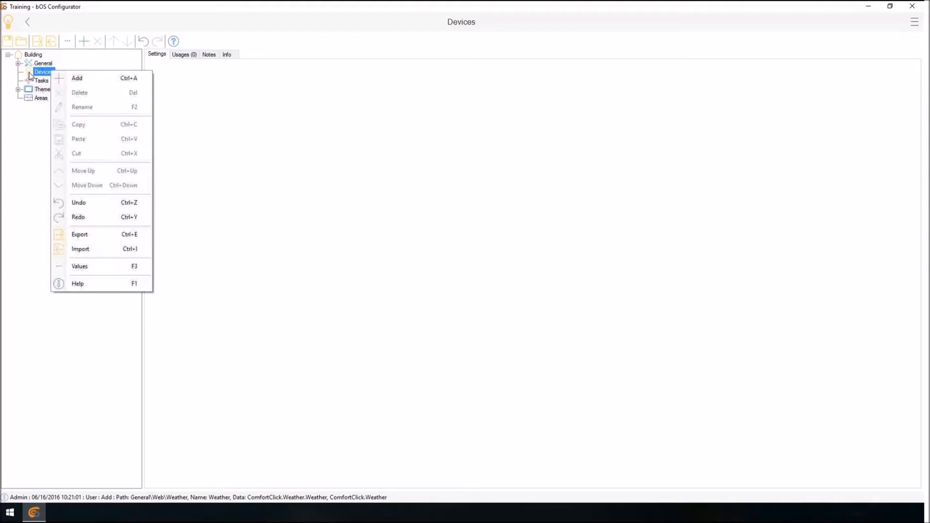
pyautogui.press('Down')
pyautogui.press('Return')
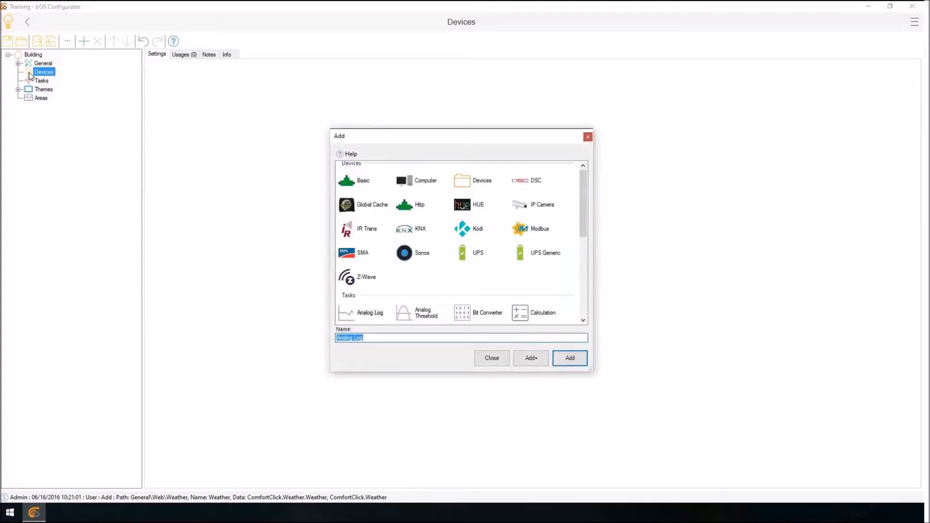
pyautogui.click(411, 229)
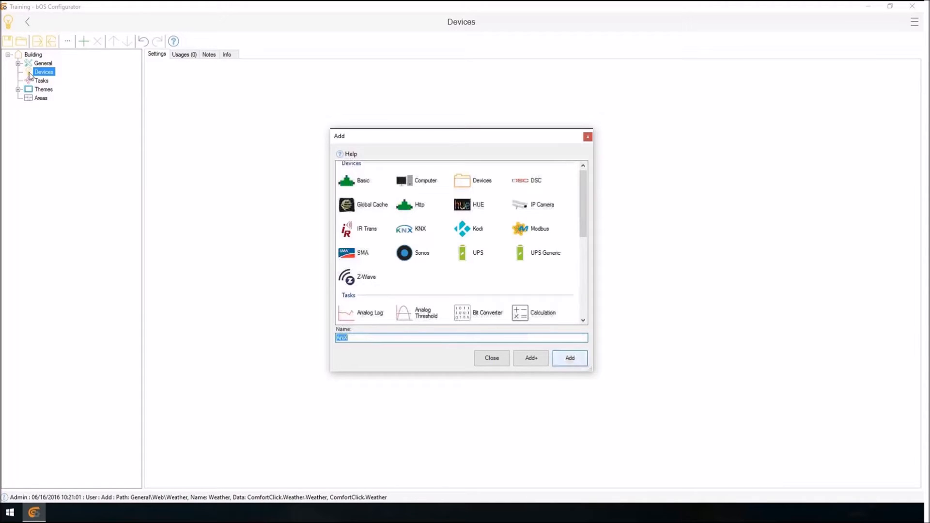
pyautogui.press('Return')
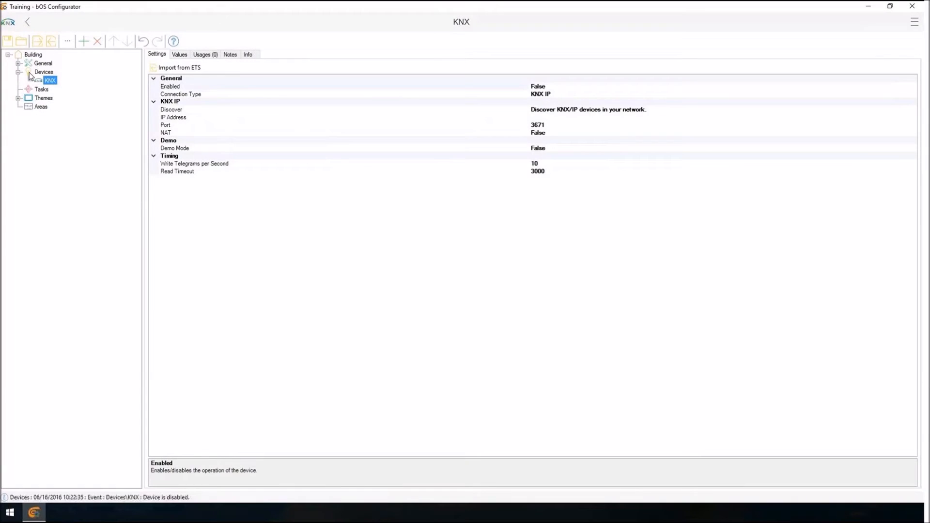
# Discover KNX/IP devices in the network and select the KNX IP Interface at 192.168.128.11 as the KNX gateway.
pyautogui.click(181, 86)
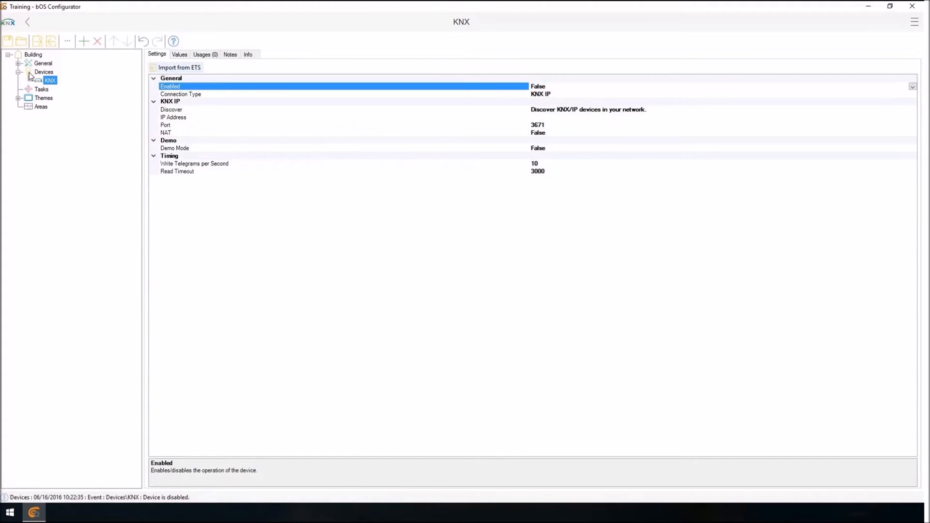
pyautogui.click(172, 110)
pyautogui.click(173, 117)
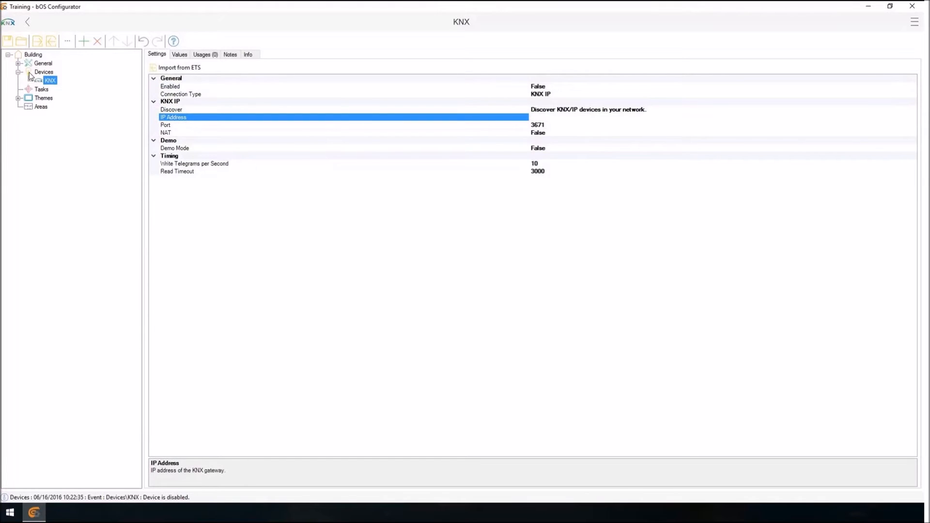
pyautogui.click(588, 110)
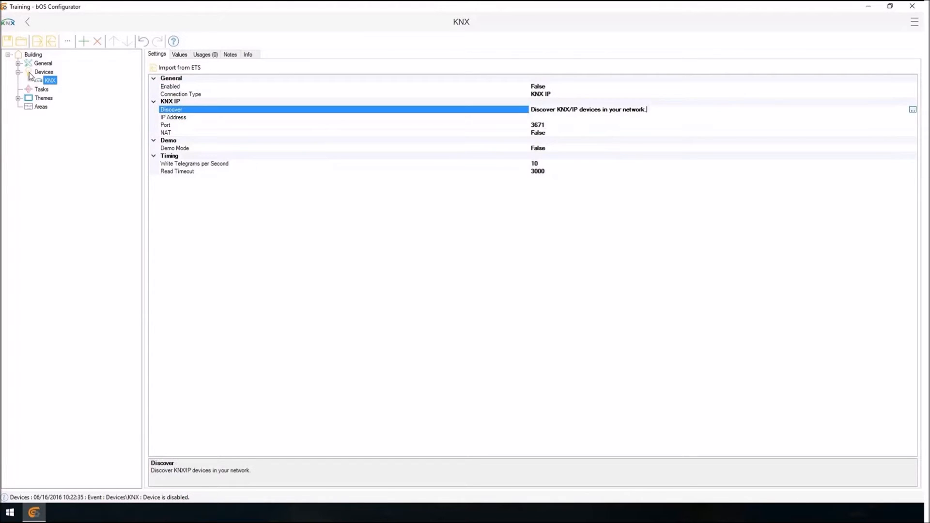
pyautogui.click(912, 110)
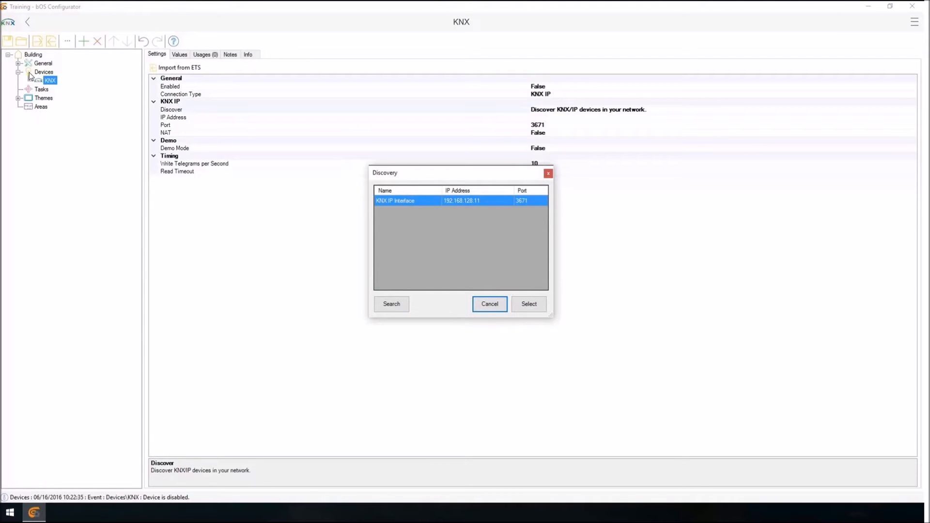
pyautogui.click(529, 304)
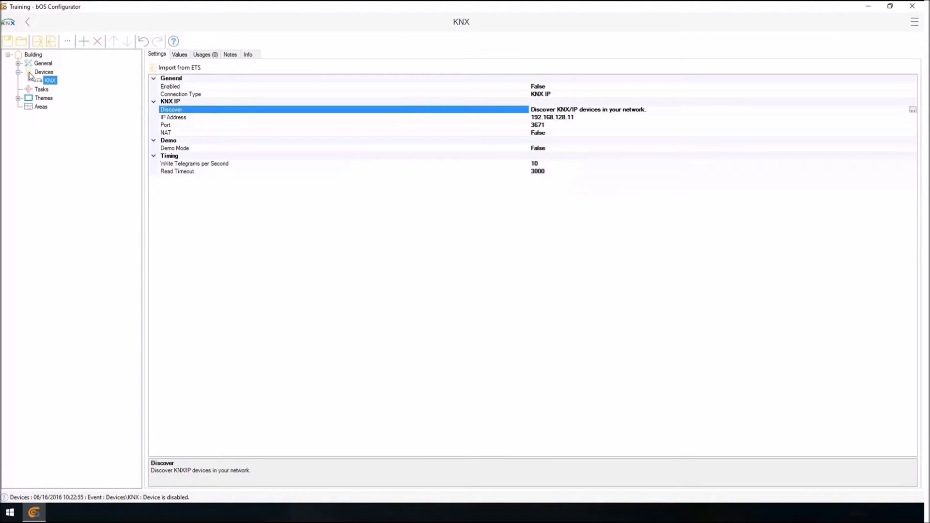
# Import the ETS export file Demo.esf from the Desktop into the KNX device.
pyautogui.click(170, 140)
pyautogui.click(170, 125)
pyautogui.click(172, 86)
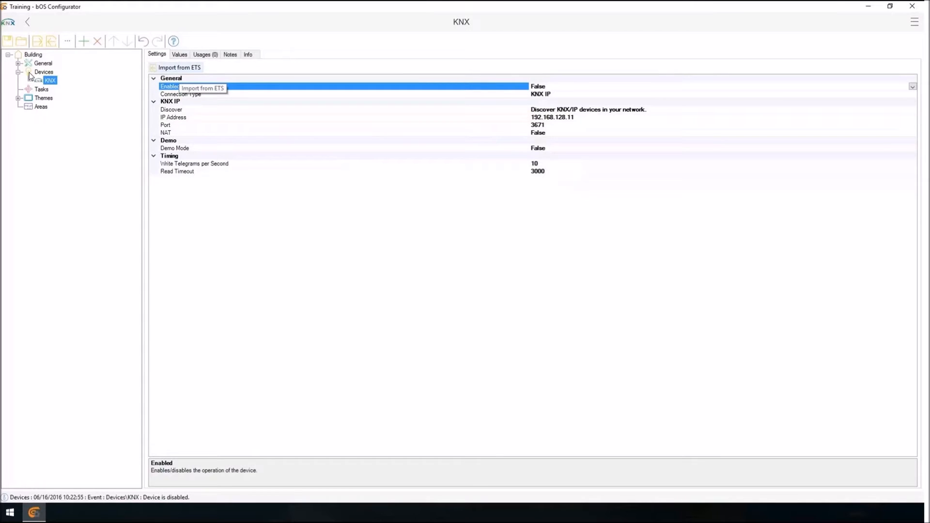
pyautogui.click(179, 67)
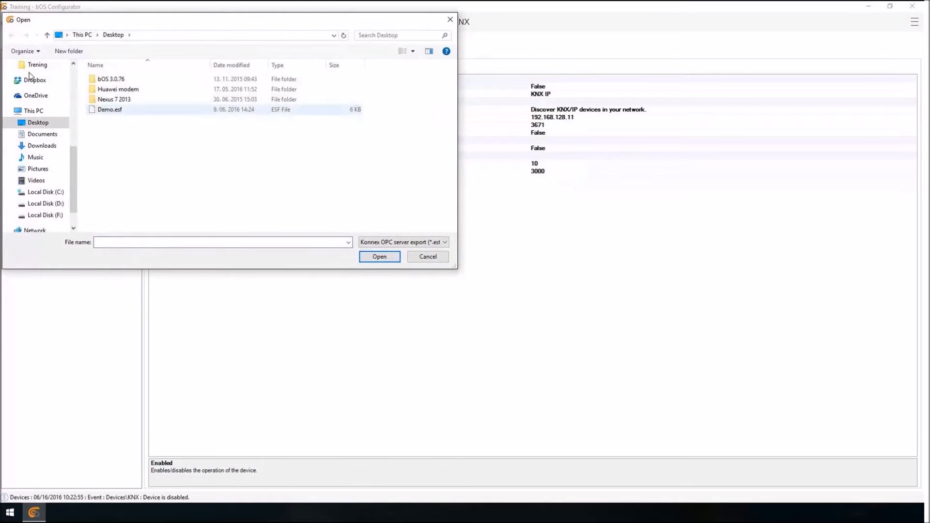
pyautogui.doubleClick(110, 109)
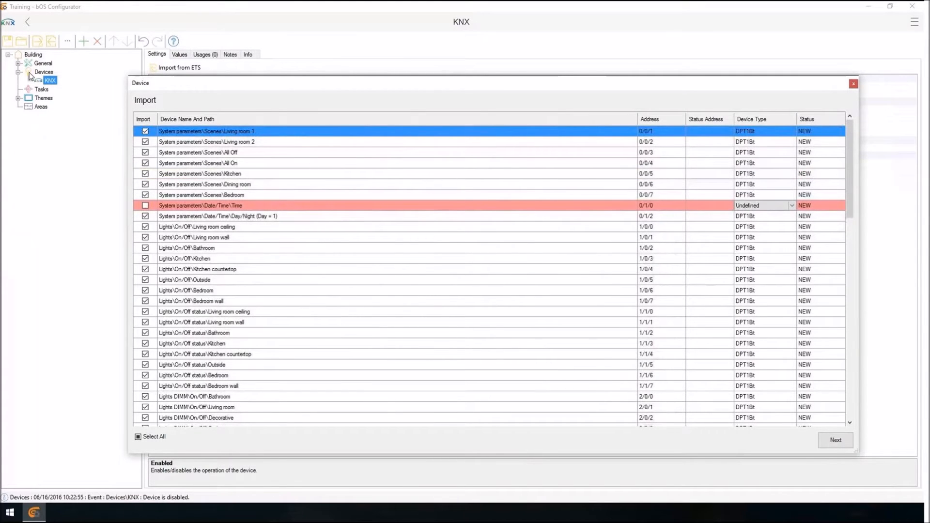
# Set the device type of the System parameters Date/Time Time entry to DPTTime in the import list.
pyautogui.moveTo(339, 142); pyautogui.dragTo(339, 184)
pyautogui.click(339, 174)
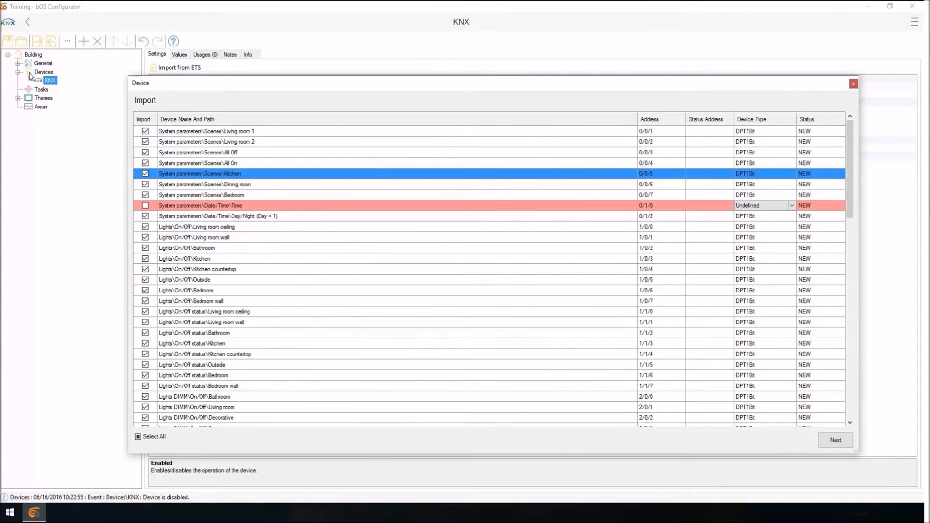
pyautogui.press('Down')
pyautogui.press('Down')
pyautogui.press('Down')
pyautogui.click(792, 205)
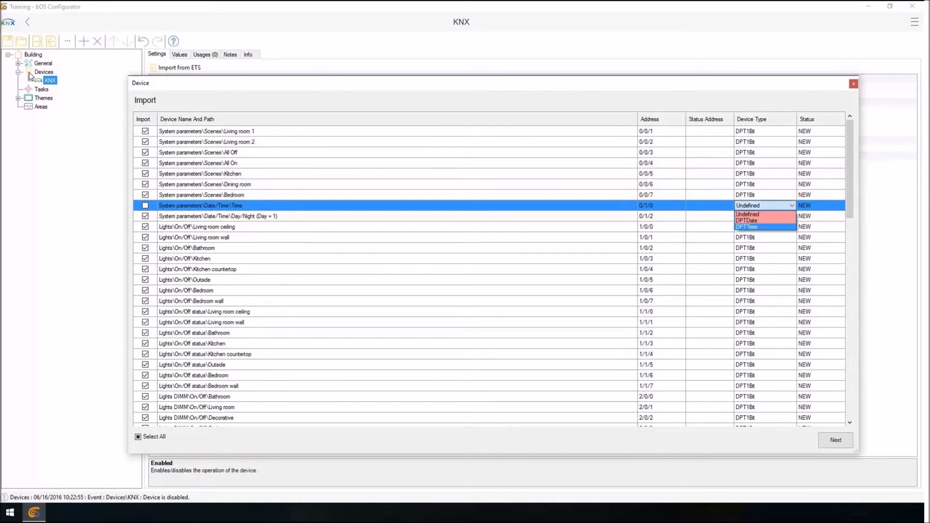
pyautogui.press('Return')
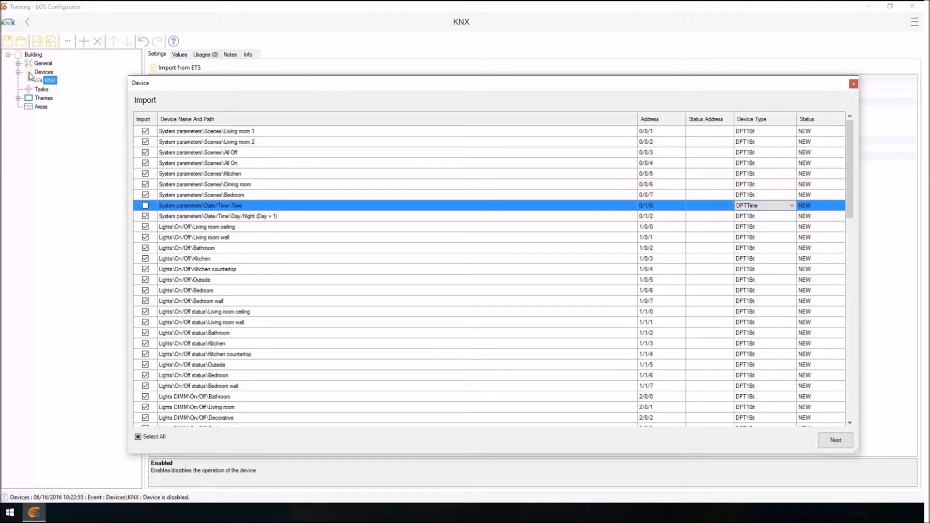
pyautogui.click(775, 269)
# Set the device type of the four Lights DIMM absolute dimming entries to DPT1ByteUnsigned together.
pyautogui.scroll(-10, 774, 269)
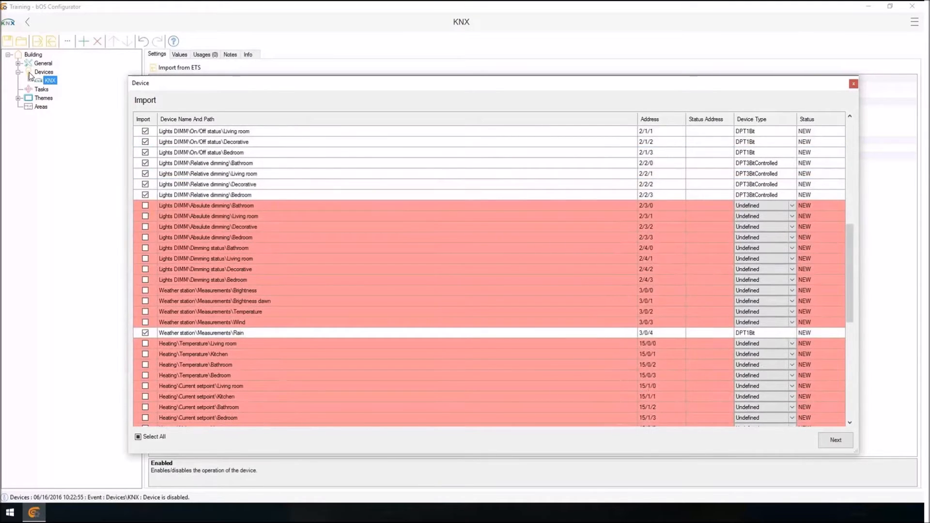
pyautogui.moveTo(397, 205); pyautogui.dragTo(397, 247)
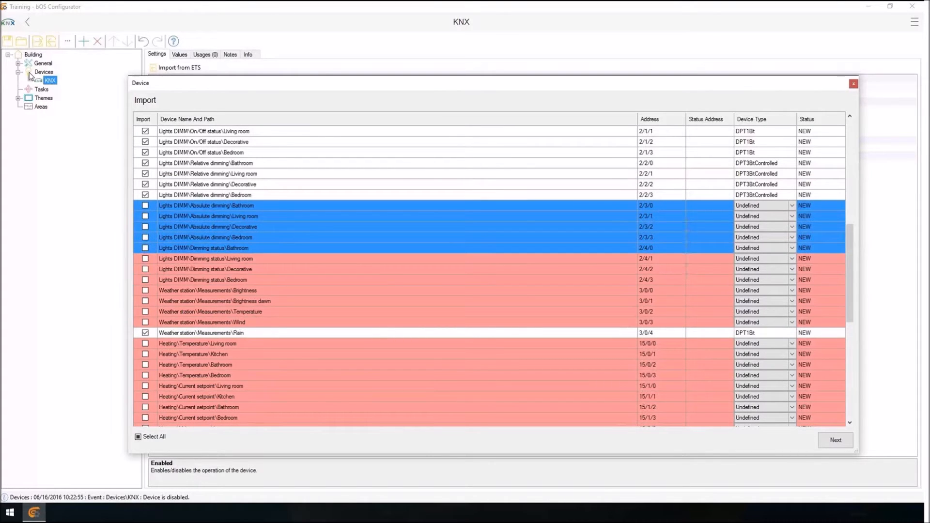
pyautogui.moveTo(397, 248); pyautogui.dragTo(397, 237)
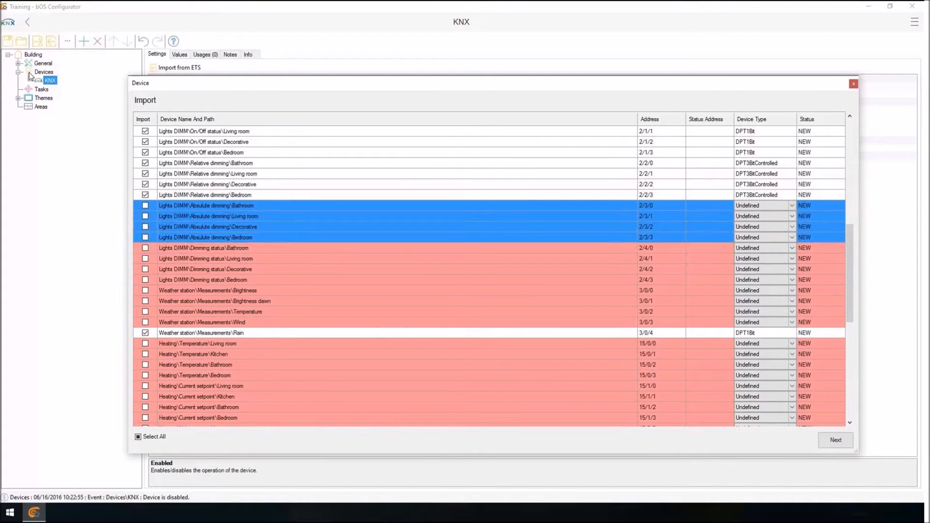
pyautogui.rightClick(305, 224)
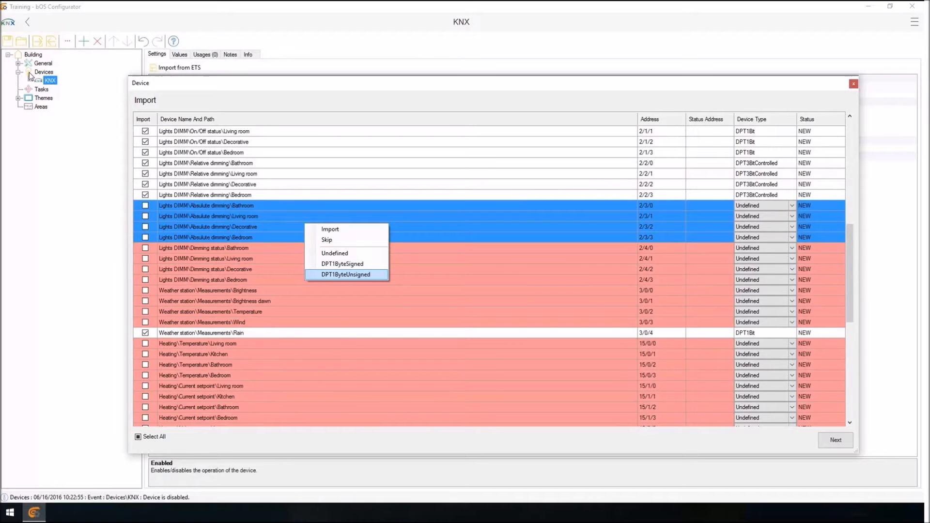
pyautogui.click(345, 274)
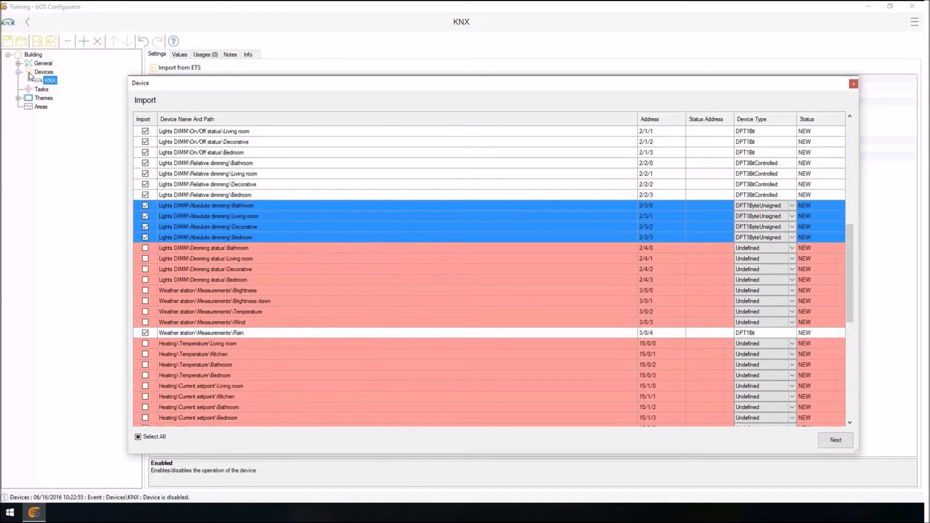
# Set the device type of the four Lights DIMM dimming status entries to DPT1ByteUnsigned together.
pyautogui.moveTo(258, 248); pyautogui.dragTo(258, 279)
pyautogui.rightClick(257, 271)
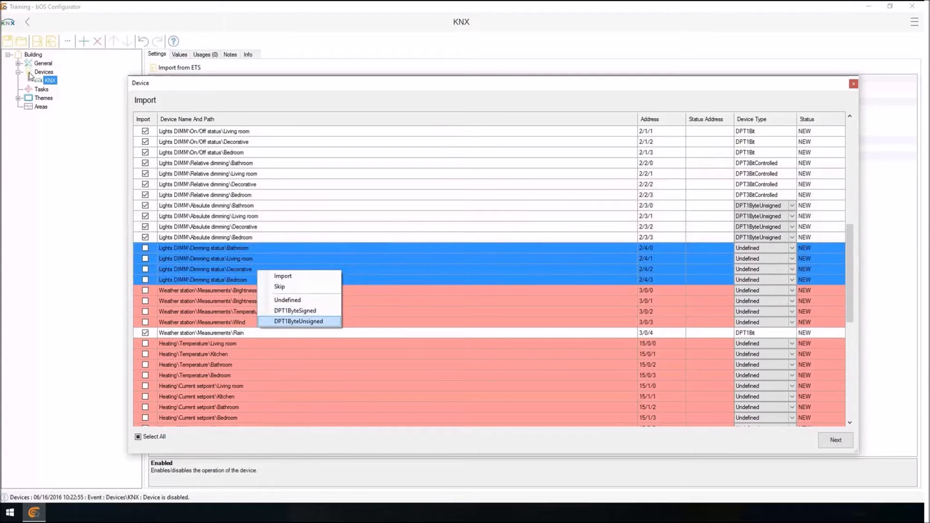
pyautogui.click(299, 321)
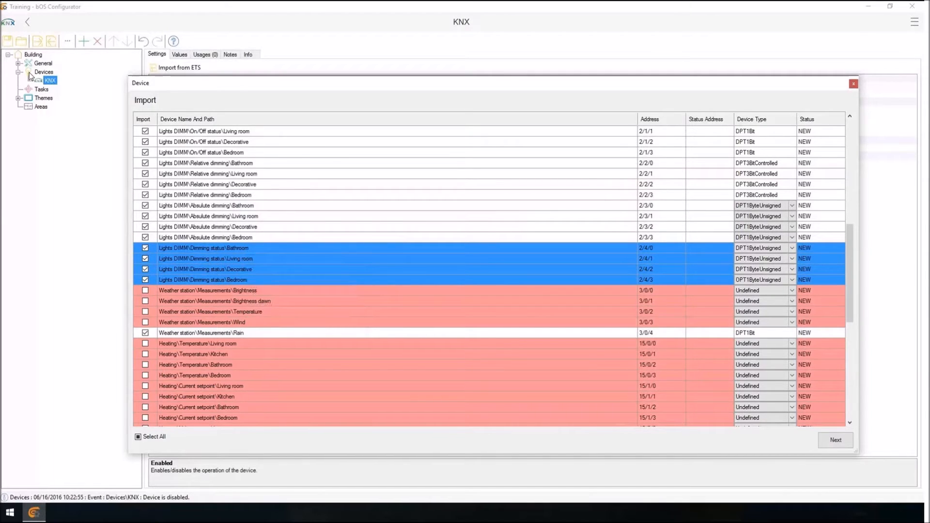
# Compare the absolute dimming entries with the dimming status entries and their group addresses.
pyautogui.click(259, 216)
pyautogui.moveTo(258, 247); pyautogui.dragTo(258, 280)
pyautogui.click(709, 258)
pyautogui.press('Up')
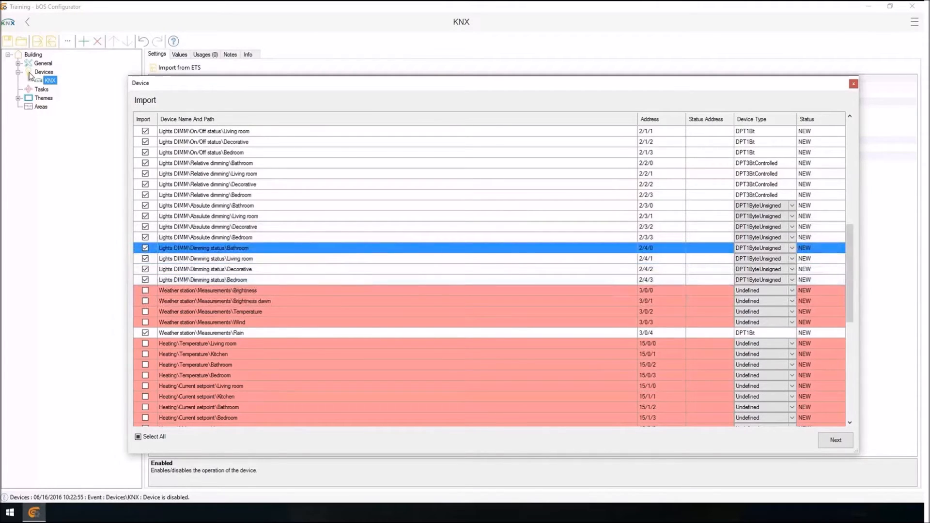
pyautogui.press('Up')
pyautogui.press('Up')
pyautogui.press('Up')
pyautogui.press('Up')
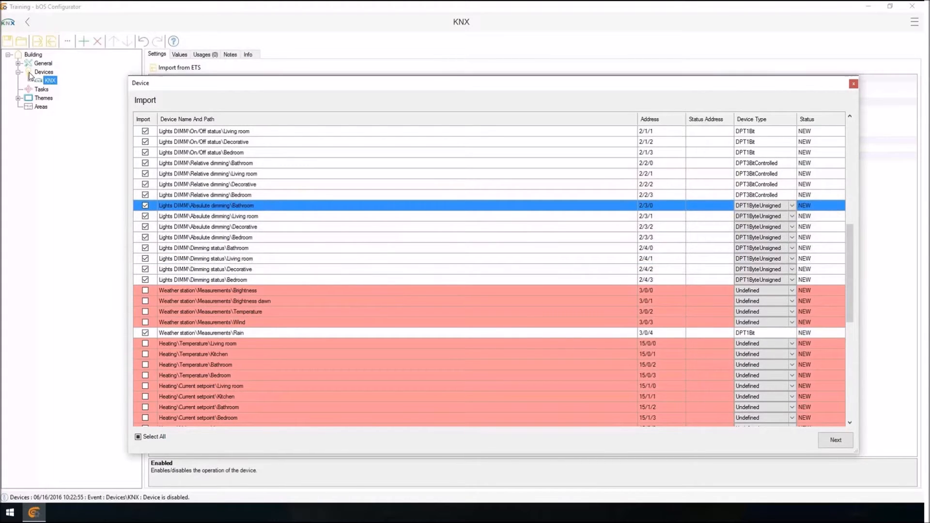
pyautogui.press('F2')
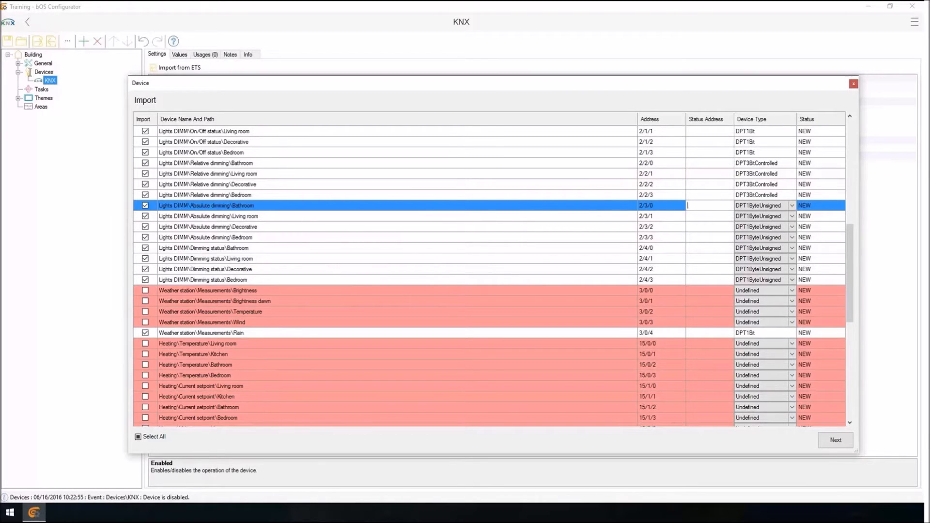
pyautogui.click(647, 248)
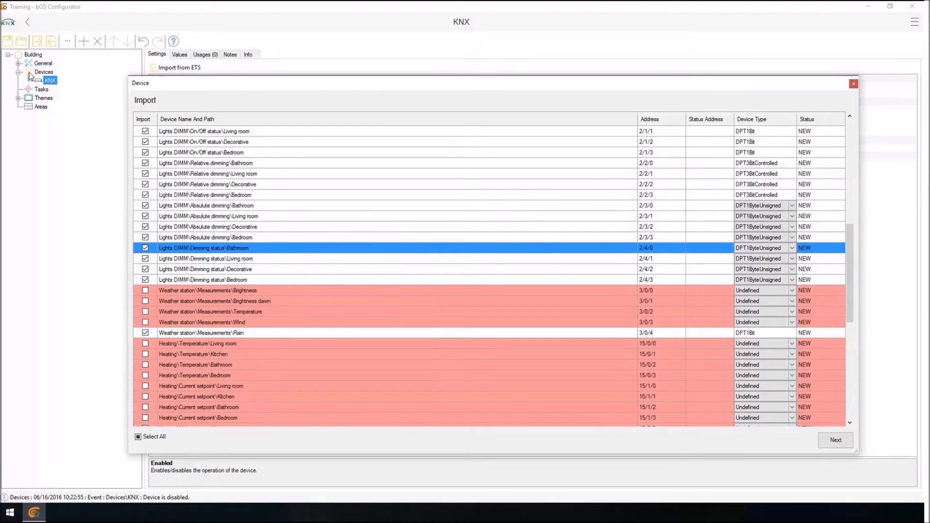
# Set the status address of the Bathroom absolute dimming entry to 3/0/0.
pyautogui.click(708, 206)
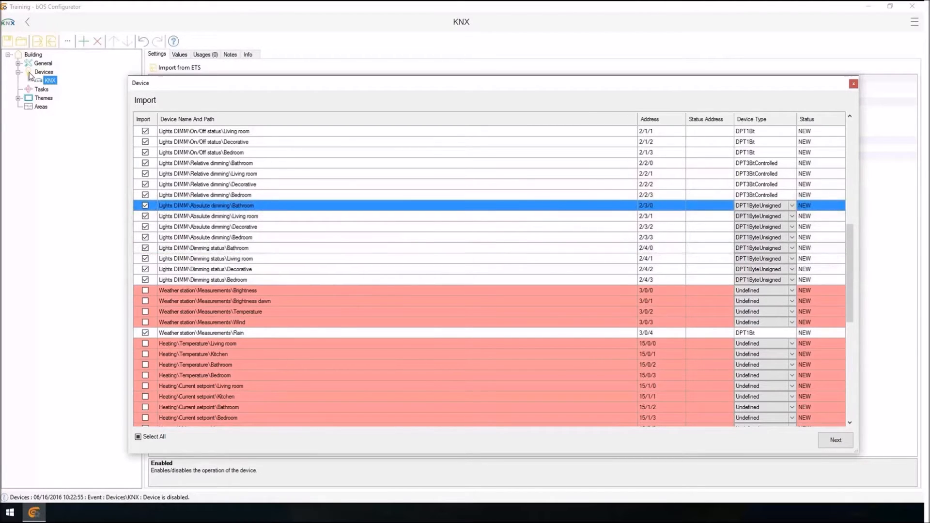
pyautogui.click(708, 205)
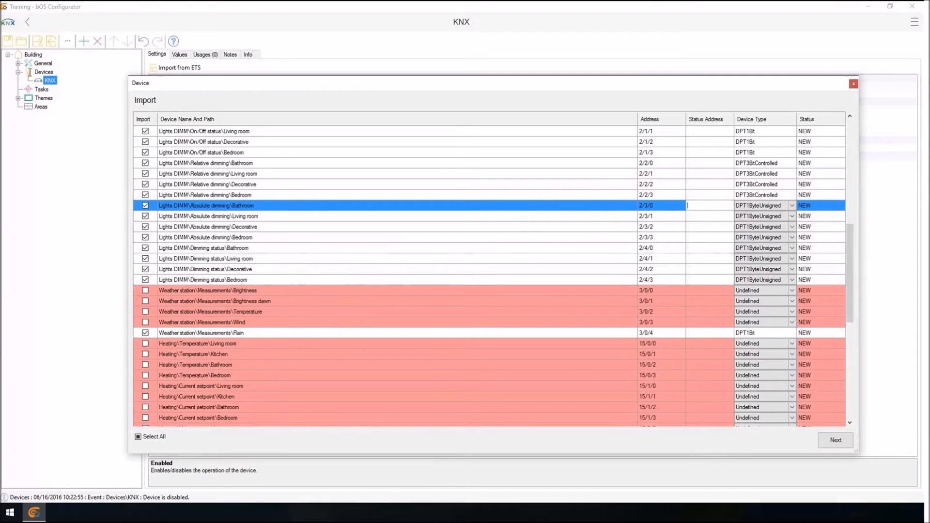
pyautogui.write('2/3/')
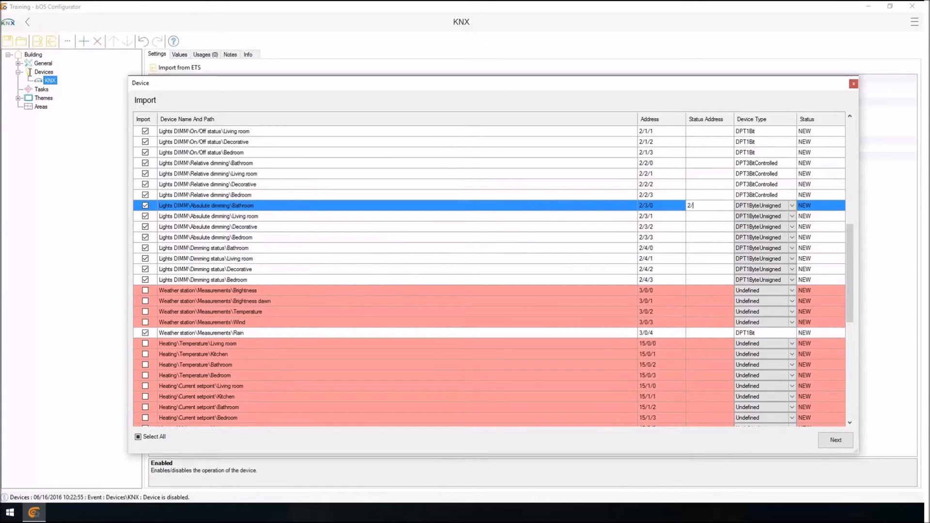
pyautogui.press('BackSpace')
pyautogui.press('BackSpace')
pyautogui.press('BackSpace')
pyautogui.press('BackSpace')
pyautogui.write('3/0/0')
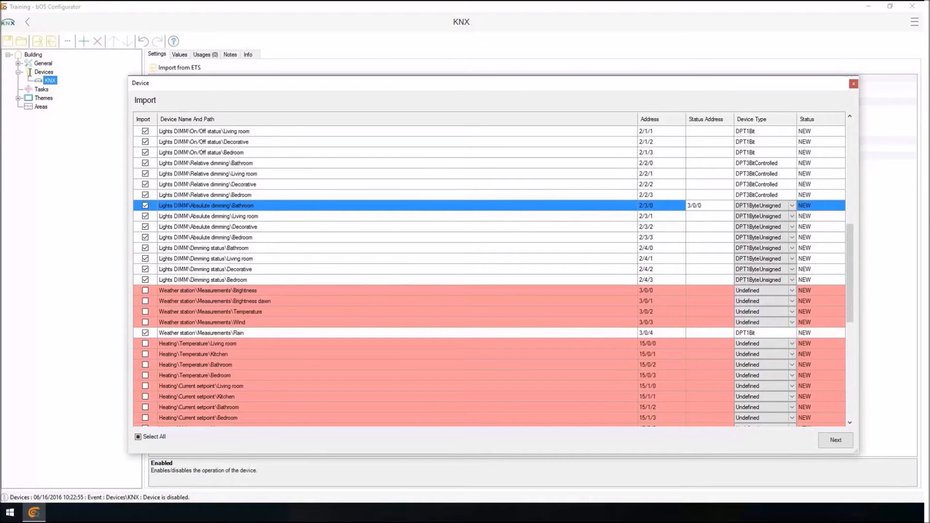
pyautogui.moveTo(696, 205); pyautogui.dragTo(690, 205)
pyautogui.press('Return')
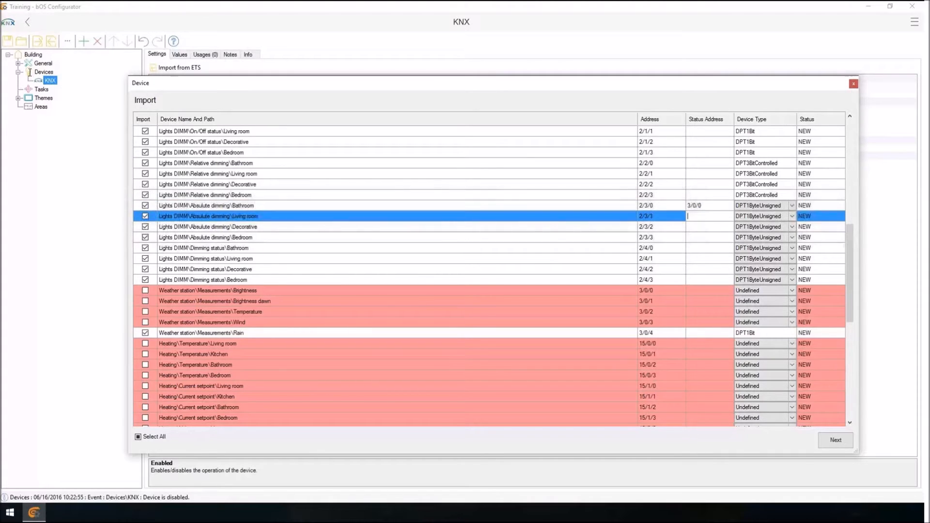
pyautogui.write('3/0/1')
# Set the status addresses of the Living room, Decorative and Bedroom absolute dimming entries to 3/0/1, 3/0/2 and 3/0/3.
pyautogui.press('Return')
pyautogui.write('3/0/2')
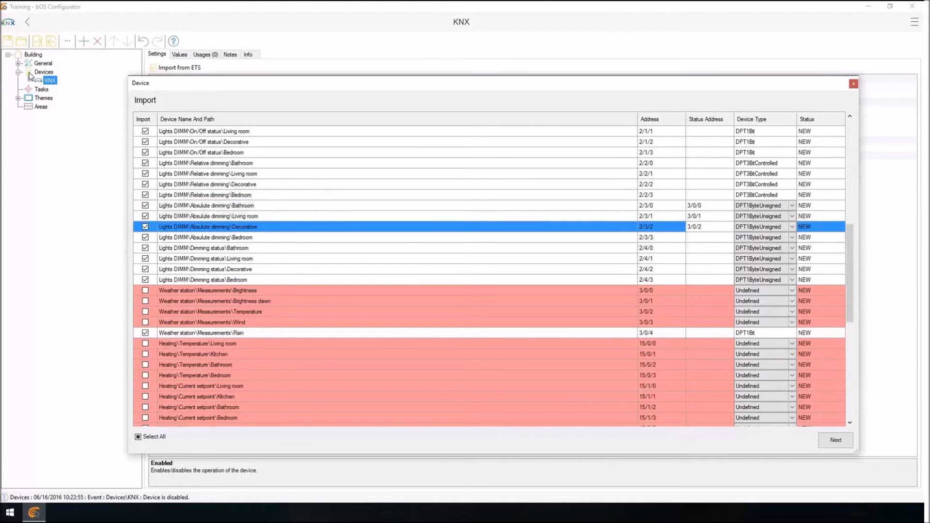
pyautogui.press('Return')
pyautogui.write('3/0/3')
pyautogui.press('Return')
pyautogui.write('3/0/')
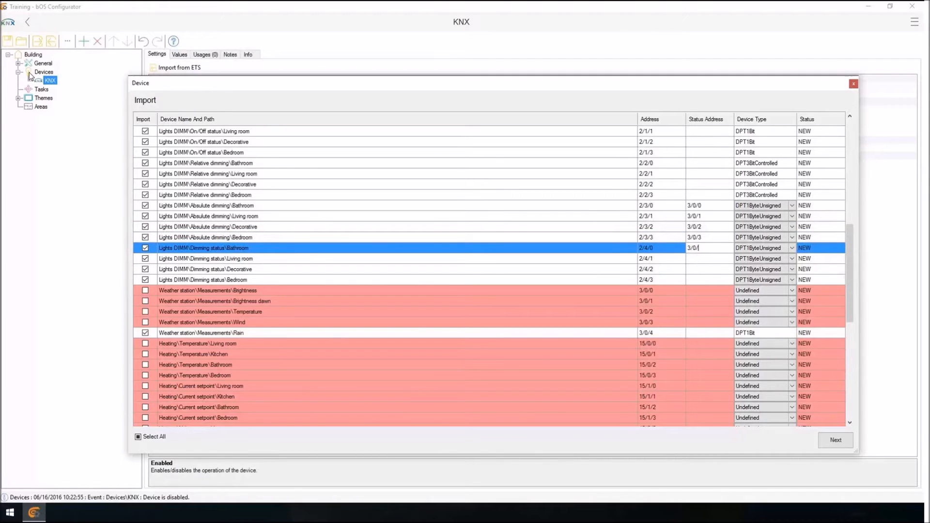
pyautogui.press('BackSpace')
pyautogui.press('BackSpace')
pyautogui.press('BackSpace')
pyautogui.press('BackSpace')
pyautogui.press('Down')
pyautogui.press('Down')
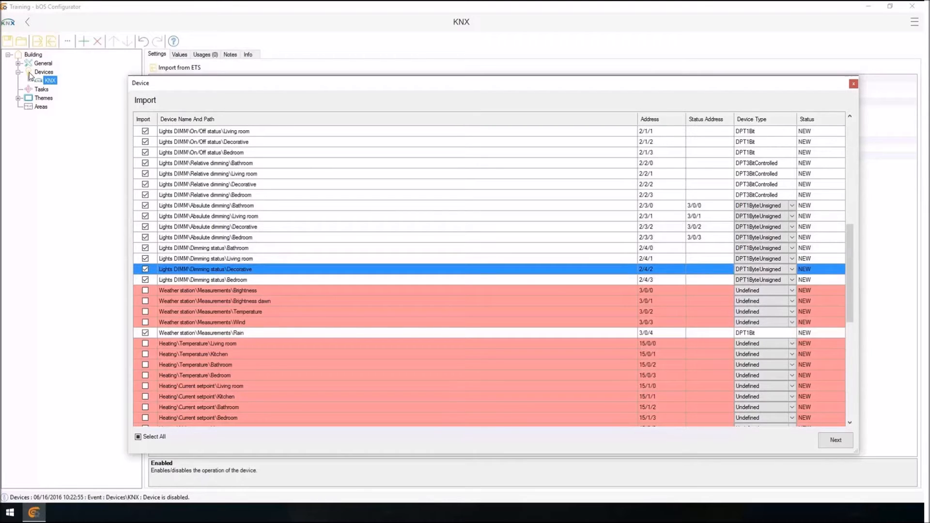
# Set the status addresses of the Bathroom and Living room absolute dimming entries to 2/4/0 and 2/4/1.
pyautogui.press('Up')
pyautogui.press('Up')
pyautogui.press('Up')
pyautogui.press('Up')
pyautogui.press('Up')
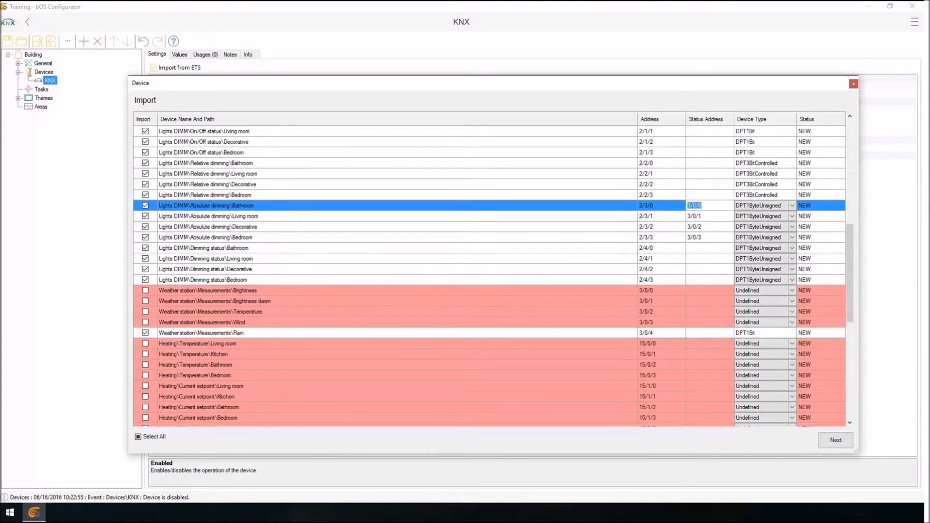
pyautogui.write('2/4/0')
pyautogui.press('Left')
pyautogui.hotkey('shift', 'Left')
pyautogui.hotkey('shift', 'Left')
pyautogui.hotkey('shift', 'Left')
pyautogui.press('Down')
pyautogui.write('2/4/')
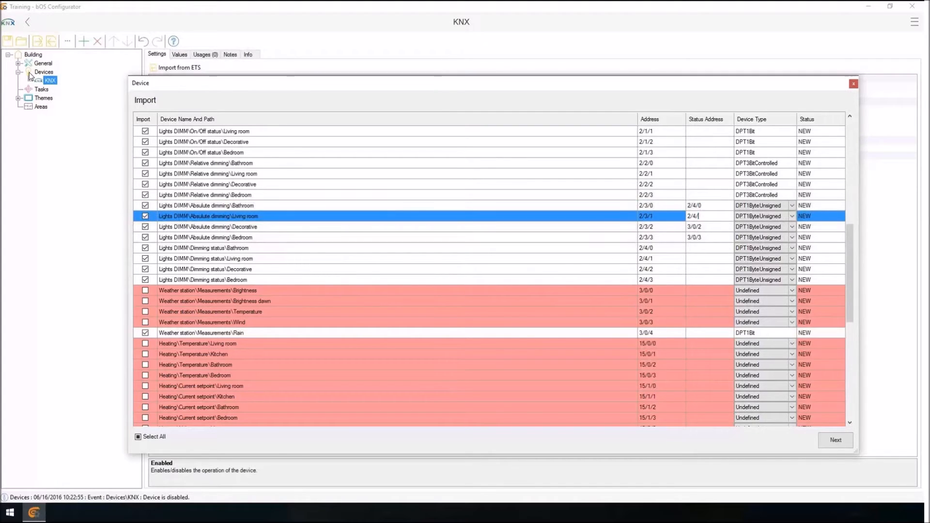
pyautogui.write('1')
# Set the status addresses of the Decorative and Bedroom absolute dimming entries to 2/4/2 and 2/4/3.
pyautogui.press('Down')
pyautogui.write('2/4/2')
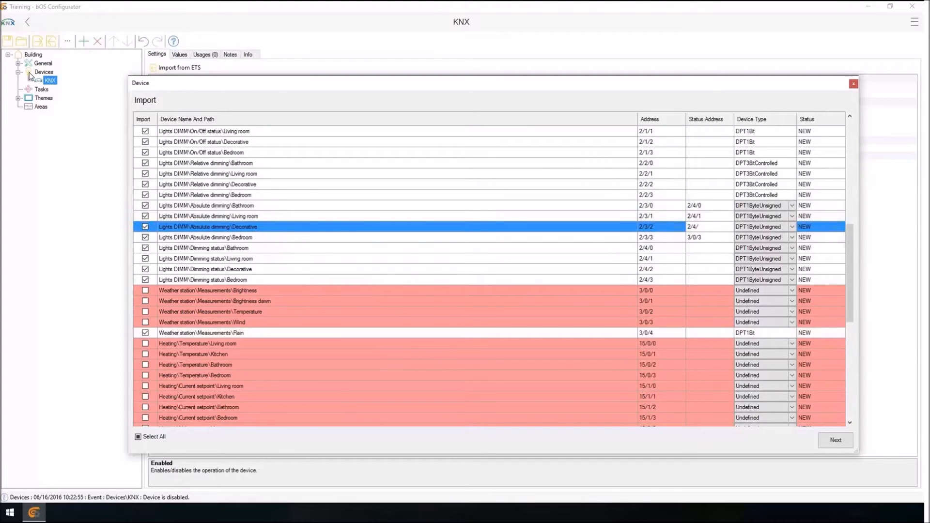
pyautogui.press('Down')
pyautogui.write('2/4/3')
pyautogui.press('Down')
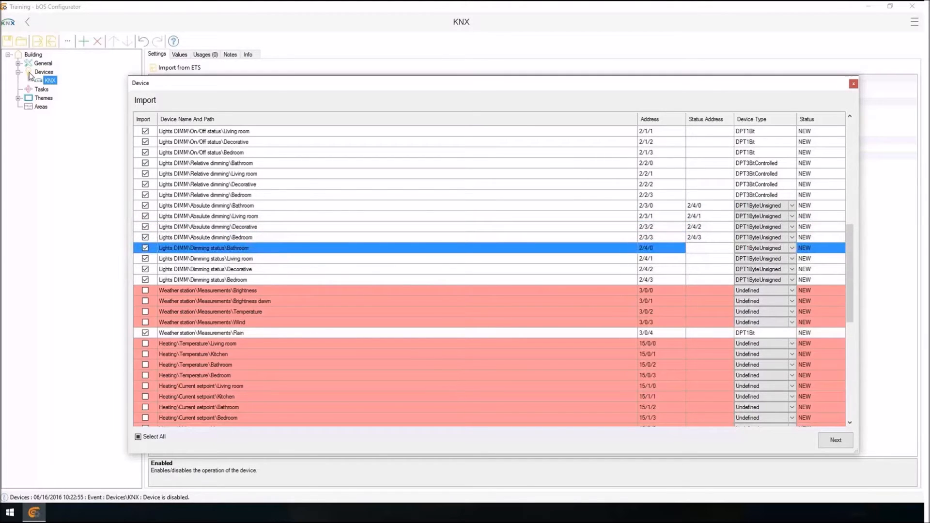
# Set the device type of the weather station's Brightness and Brightness dawn entries to DPT2ByteFloat together.
pyautogui.press('Down')
pyautogui.press('Down')
pyautogui.press('Down')
pyautogui.press('Down')
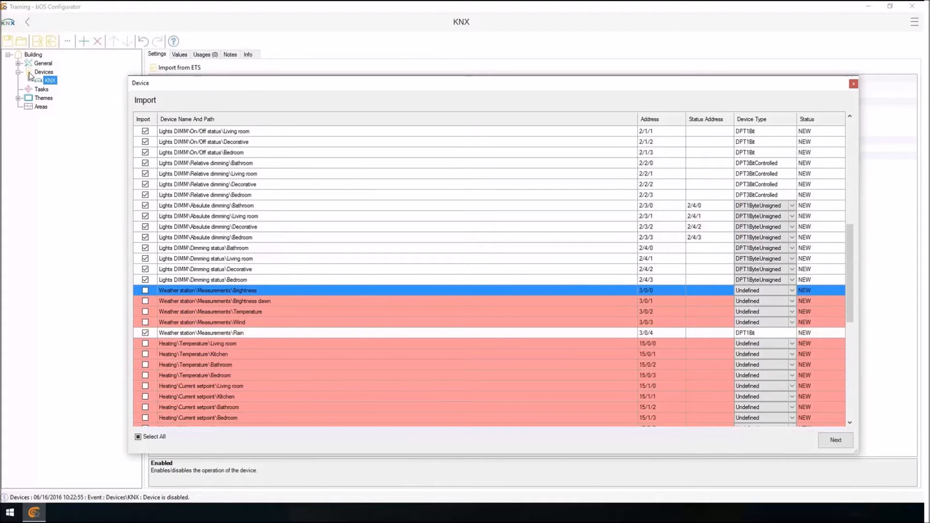
pyautogui.rightClick(270, 291)
pyautogui.click(262, 301)
pyautogui.moveTo(261, 301); pyautogui.dragTo(262, 292)
pyautogui.rightClick(261, 292)
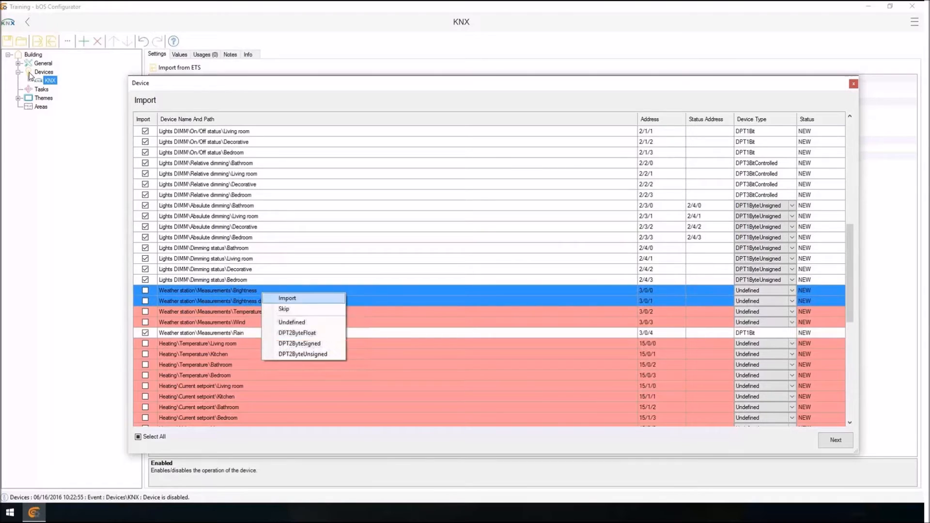
pyautogui.click(297, 332)
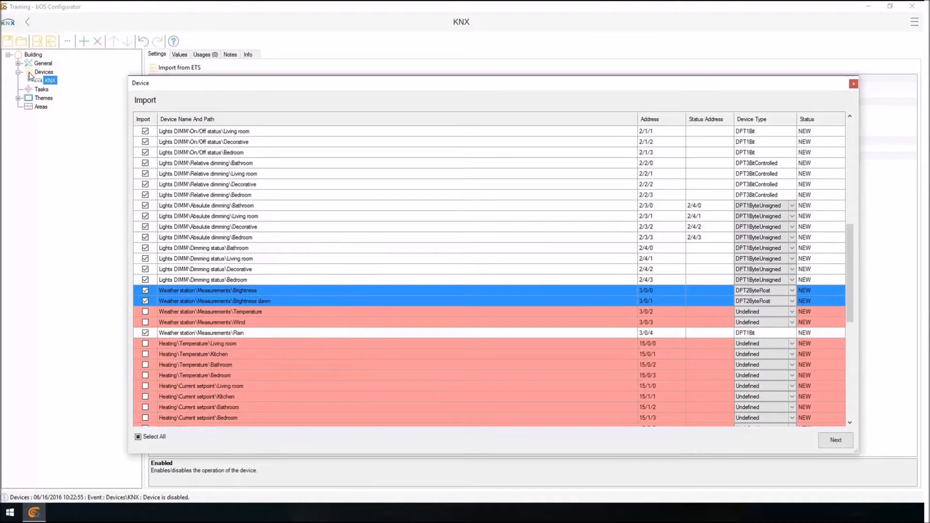
# Set the device type of the weather station's Temperature and Wind entries to DPT2ByteFloat.
pyautogui.rightClick(275, 311)
pyautogui.click(300, 352)
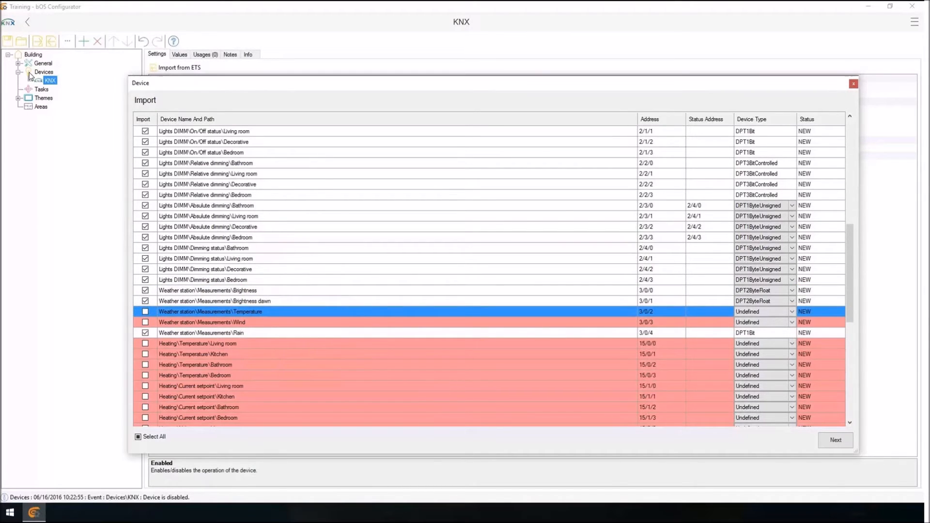
pyautogui.rightClick(264, 323)
pyautogui.click(301, 364)
pyautogui.click(291, 354)
# Set the device type of the four Heating Temperature and four Current setpoint entries to DPT2ByteFloat.
pyautogui.scroll(-2, 291, 354)
pyautogui.moveTo(234, 280); pyautogui.dragTo(234, 312)
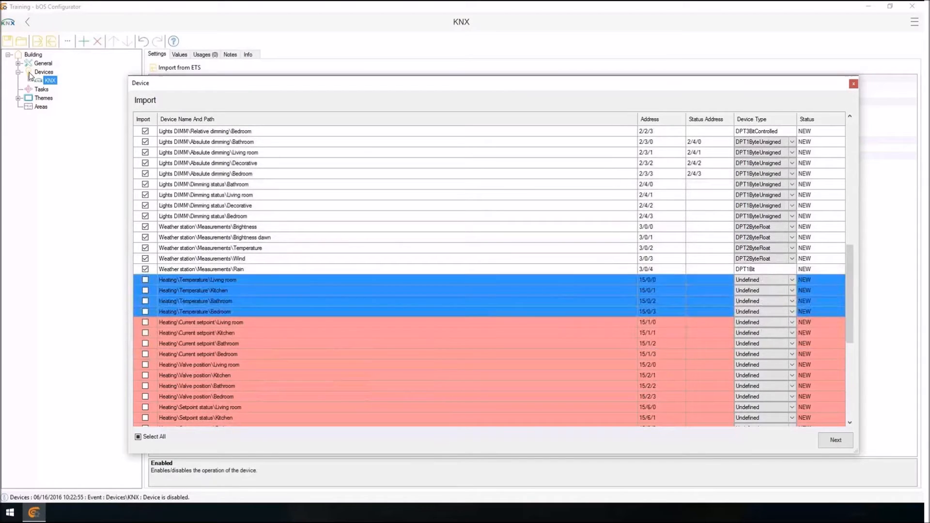
pyautogui.rightClick(235, 303)
pyautogui.click(269, 344)
pyautogui.moveTo(234, 322)
pyautogui.mouseDown()
pyautogui.moveTo(242, 365)
pyautogui.moveTo(247, 353)
pyautogui.moveTo(235, 365)
pyautogui.moveTo(234, 396)
pyautogui.mouseUp()
pyautogui.rightClick(247, 352)
pyautogui.click(282, 391)
# Set the four Heating Valve position entries to DPT1ByteUnsigned and the four Setpoint status entries to DPT2ByteFloat.
pyautogui.rightClick(247, 384)
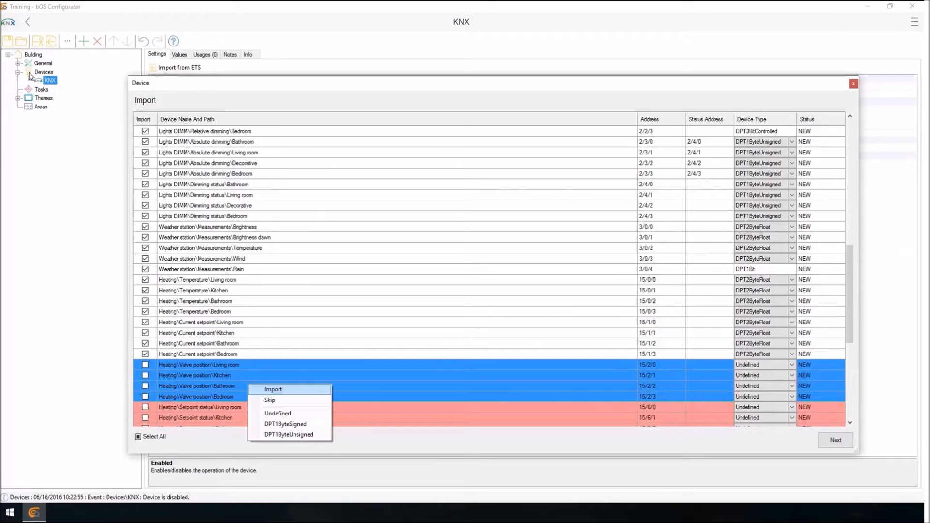
pyautogui.click(271, 435)
pyautogui.scroll(-3, 242, 339)
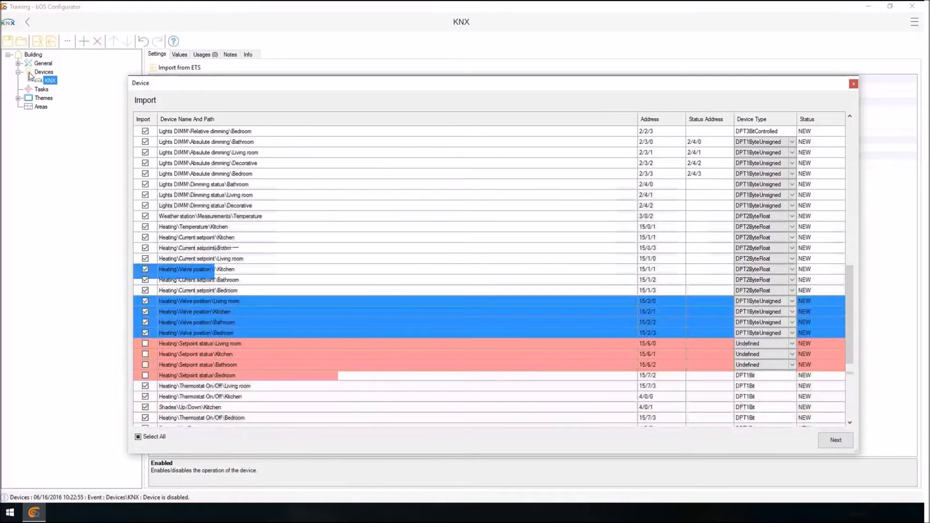
pyautogui.moveTo(234, 311); pyautogui.dragTo(234, 343)
pyautogui.rightClick(249, 332)
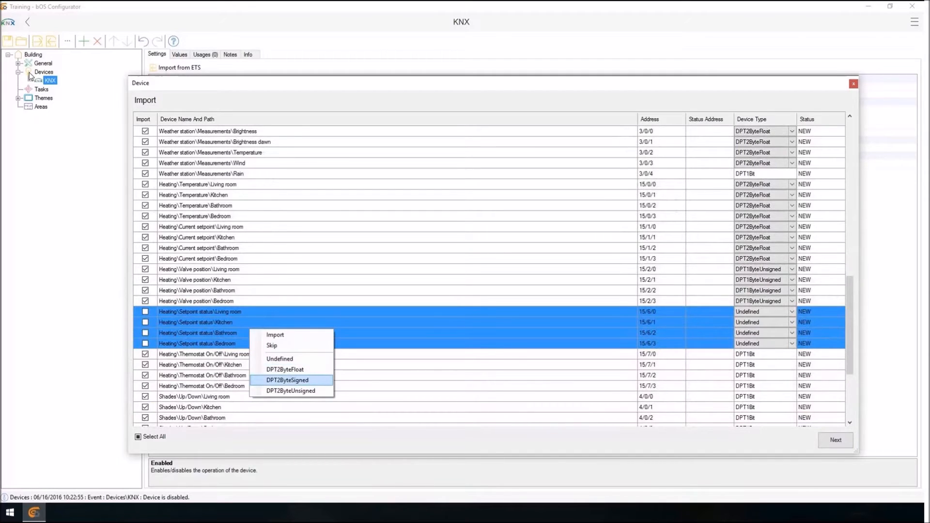
pyautogui.click(284, 369)
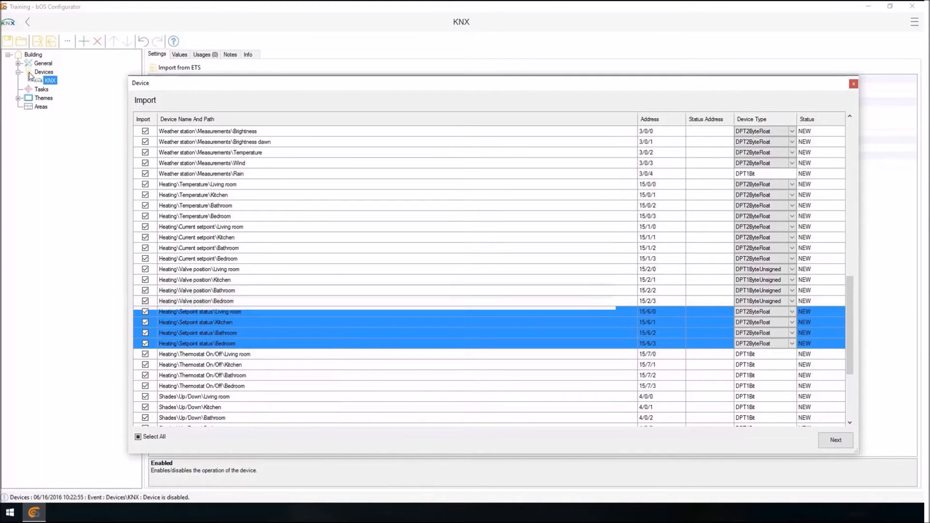
# Set the device type of all Shades Position and Position status entries to DPT1ByteUnsigned together.
pyautogui.scroll(-2, 489, 276)
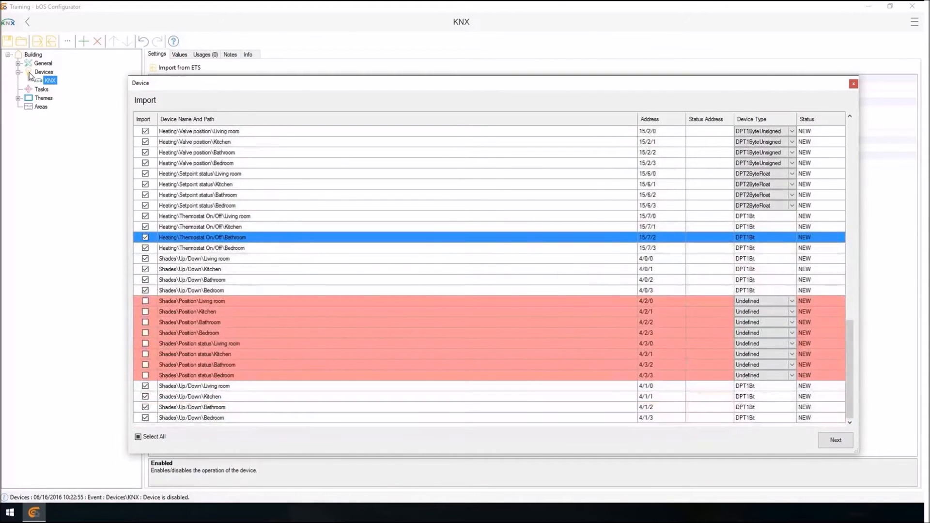
pyautogui.moveTo(242, 301); pyautogui.dragTo(242, 376)
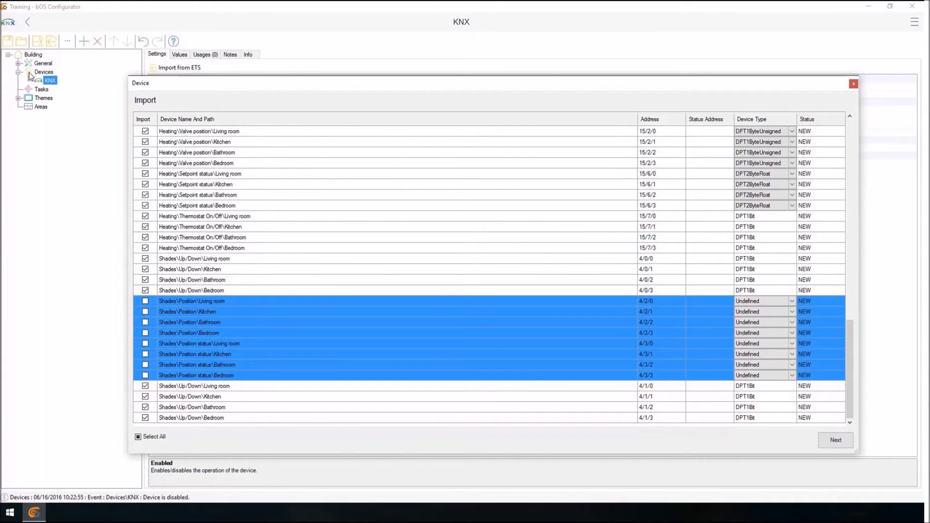
pyautogui.click(242, 333)
pyautogui.moveTo(242, 291); pyautogui.dragTo(242, 376)
pyautogui.rightClick(232, 344)
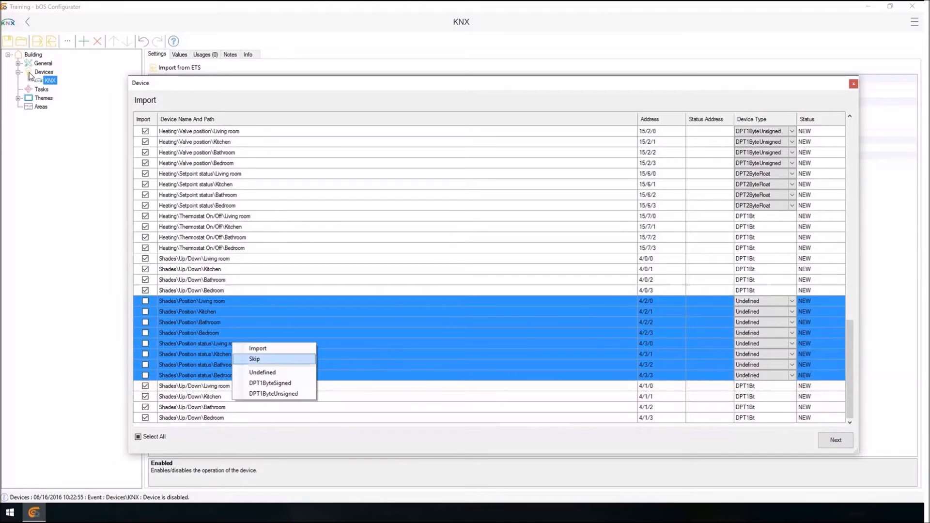
pyautogui.click(273, 394)
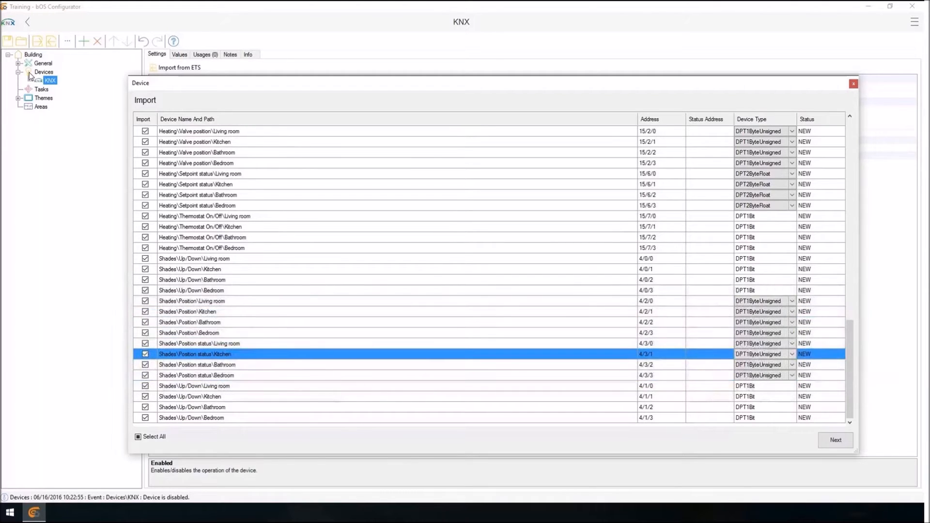
# Set the status addresses of the Living room, Kitchen, Bathroom and Bedroom Shades Position entries to 4/3/0, 4/3/1, 4/3/2 and 4/3/3.
pyautogui.click(242, 343)
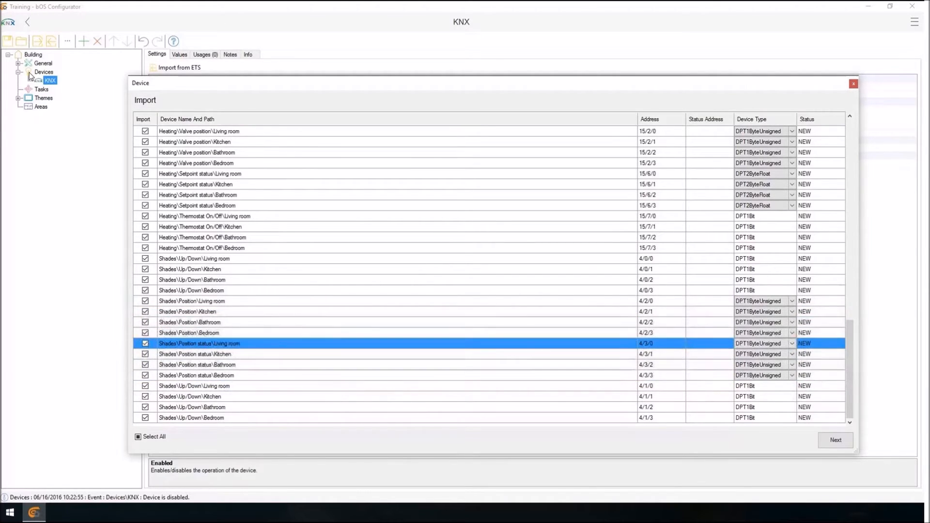
pyautogui.click(709, 301)
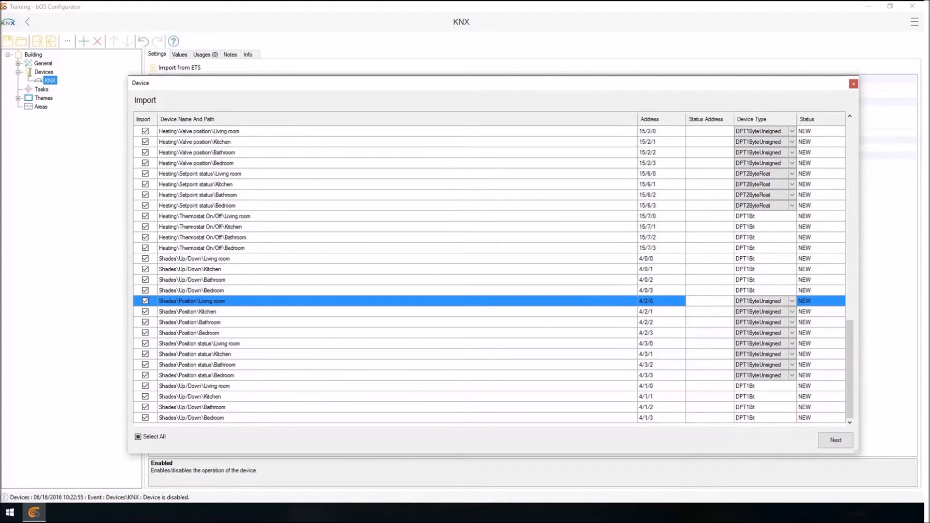
pyautogui.write('4/3/0')
pyautogui.press('Return')
pyautogui.write('4/3/1')
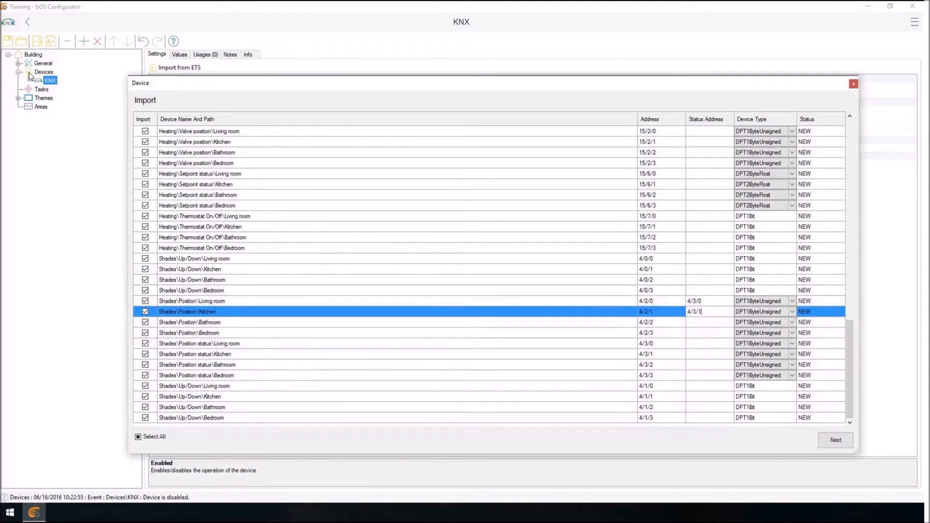
pyautogui.press('Return')
pyautogui.write('4/3/2')
pyautogui.press('Return')
pyautogui.write('4/3/3')
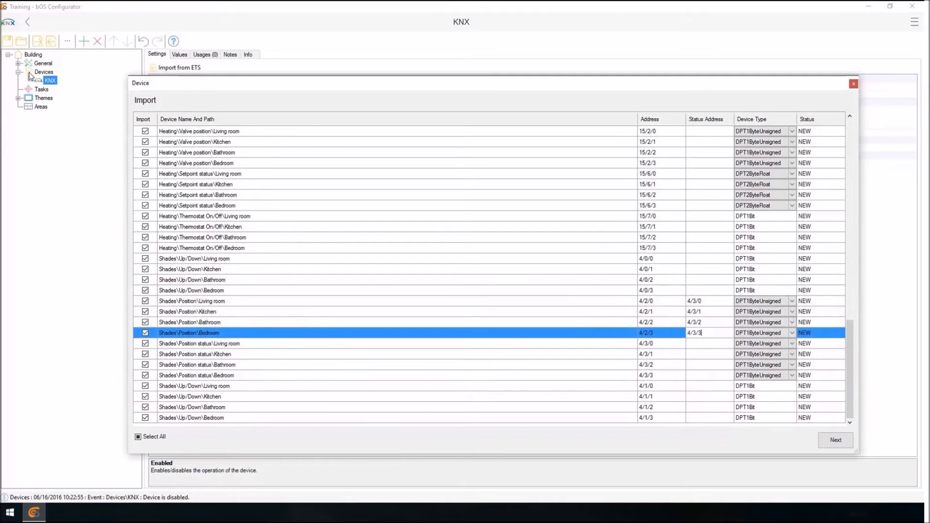
pyautogui.press('Return')
# Review the whole import list, checking the import marks, status addresses and device types of all entries.
pyautogui.press('Up')
pyautogui.press('Up')
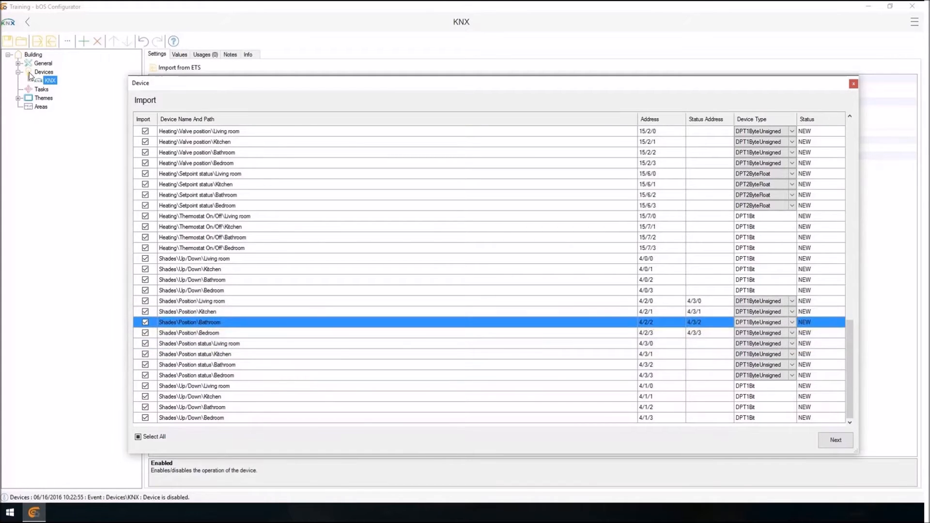
pyautogui.scroll(12, 489, 274)
pyautogui.scroll(8, 29, 71)
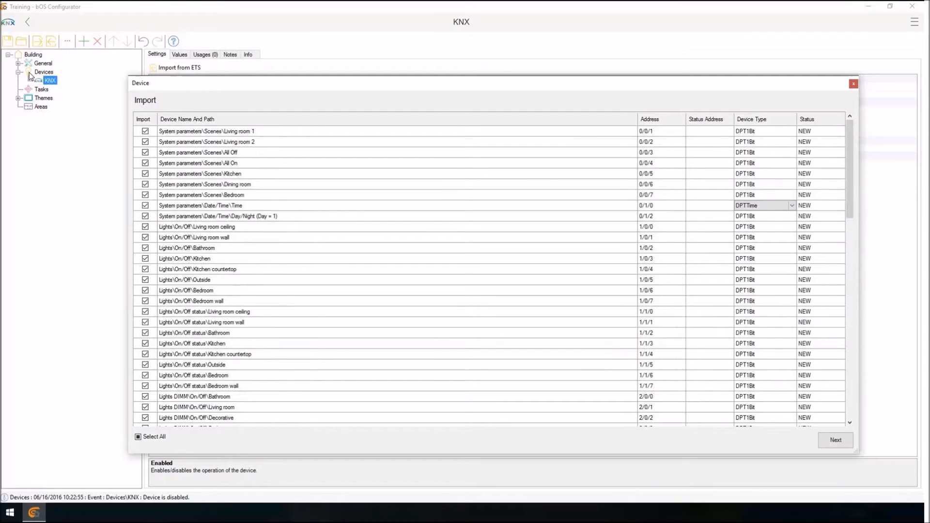
pyautogui.scroll(-7, 29, 71)
pyautogui.scroll(-1, 29, 71)
pyautogui.scroll(1, 29, 72)
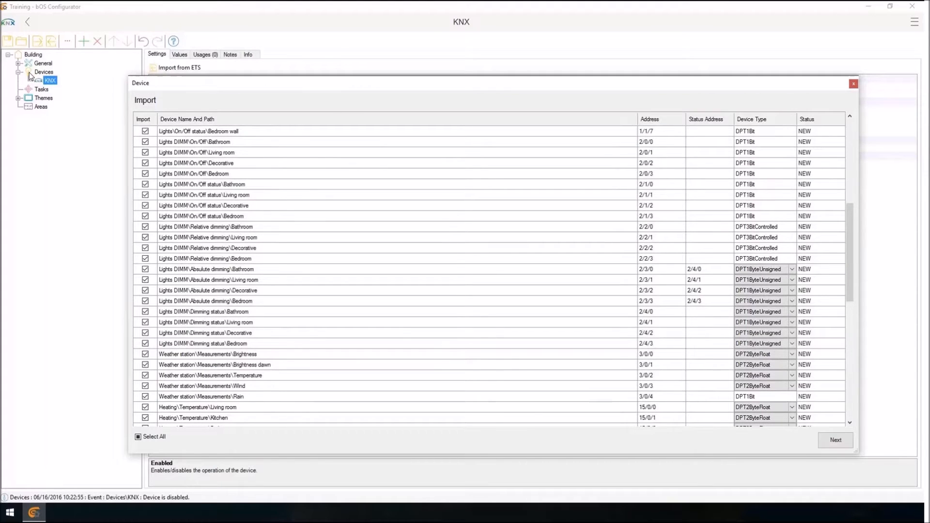
pyautogui.scroll(-4, 29, 71)
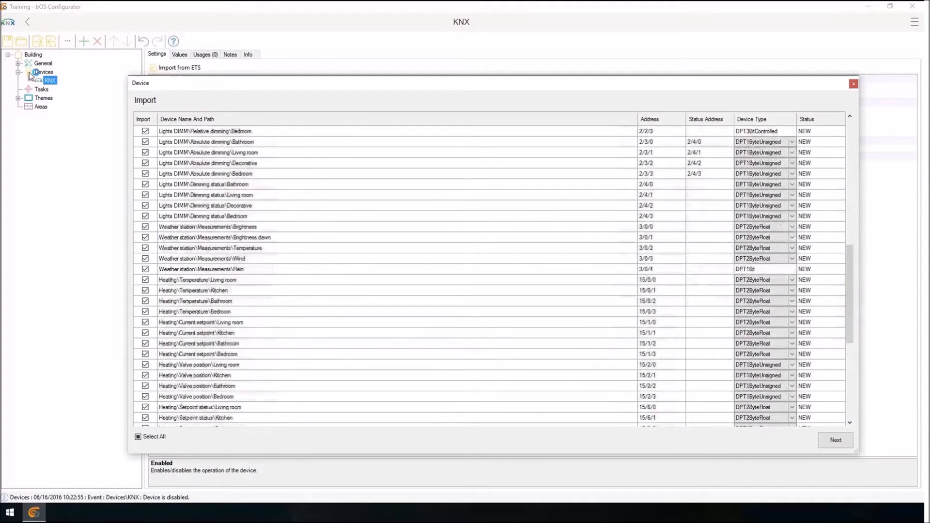
pyautogui.scroll(2, 29, 72)
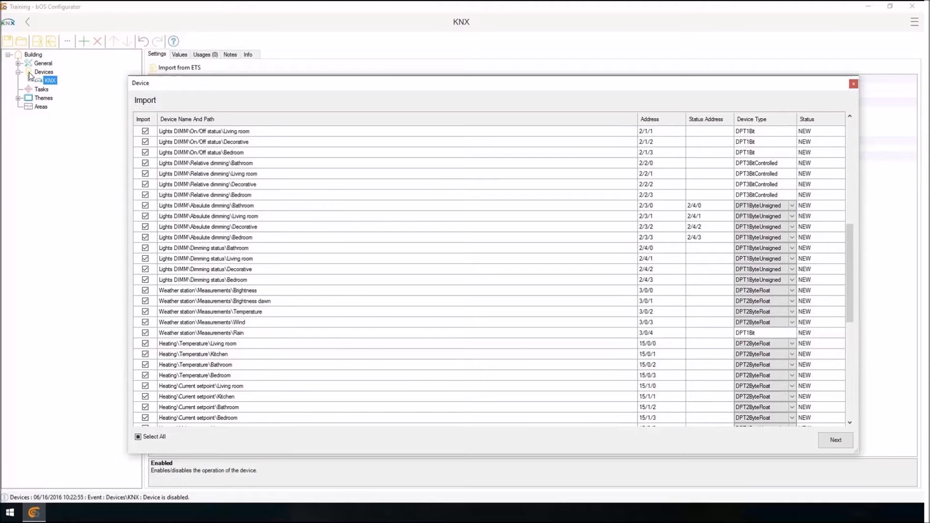
pyautogui.scroll(-9, 30, 76)
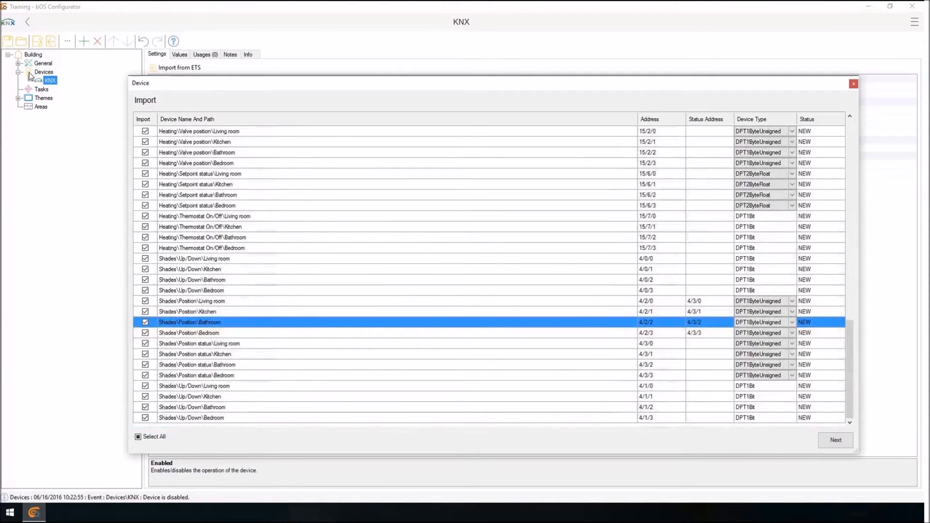
pyautogui.scroll(4, 29, 75)
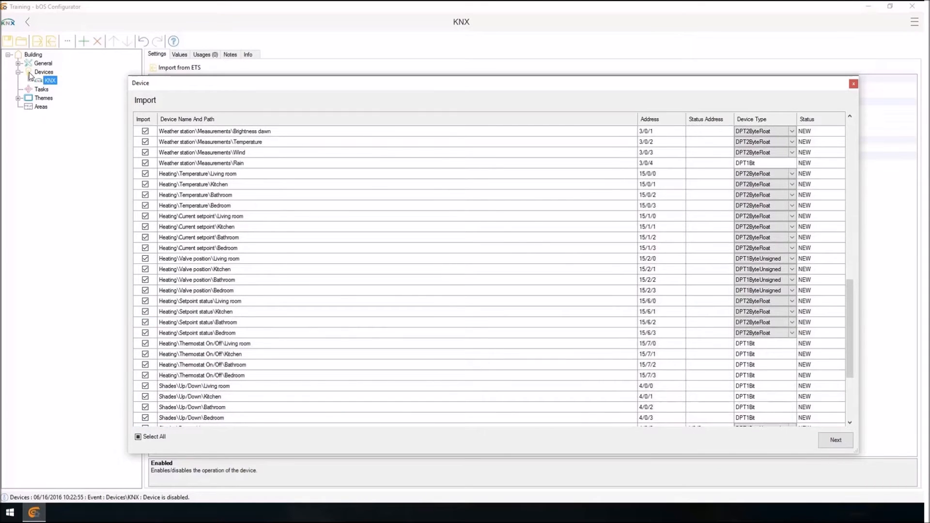
# Examine the Heating Current setpoint entries alongside the Valve position, Setpoint status and Thermostat On/Off entries.
pyautogui.moveTo(232, 216); pyautogui.dragTo(232, 248)
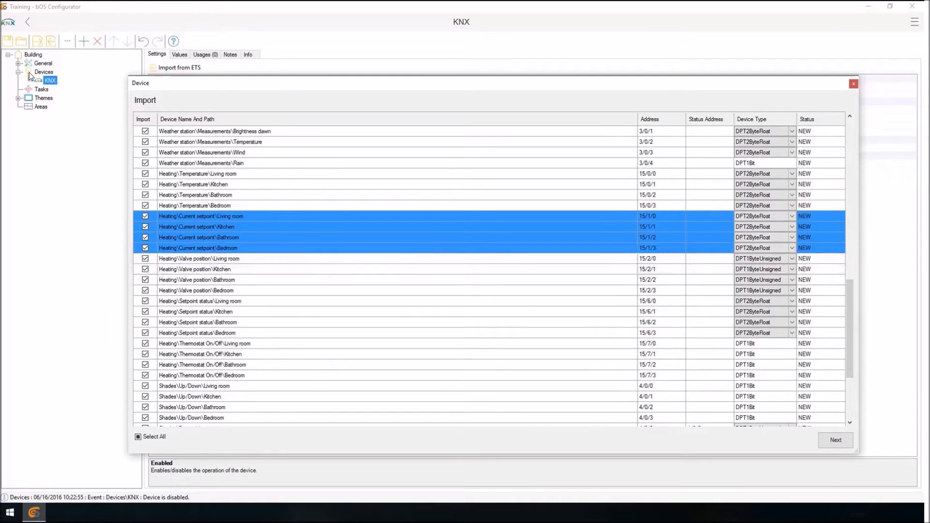
pyautogui.keyDown('ctrl'); pyautogui.click(243, 280); pyautogui.keyUp('ctrl')
pyautogui.keyDown('ctrl'); pyautogui.click(242, 332); pyautogui.keyUp('ctrl')
pyautogui.keyDown('ctrl'); pyautogui.click(242, 365); pyautogui.keyUp('ctrl')
pyautogui.rightClick(311, 226)
pyautogui.click(336, 232)
pyautogui.click(320, 290)
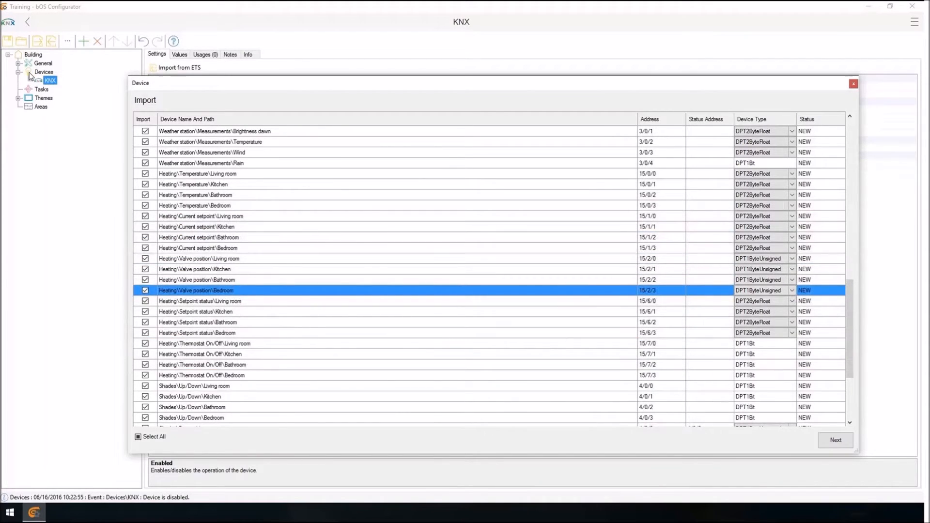
pyautogui.scroll(-4, 29, 72)
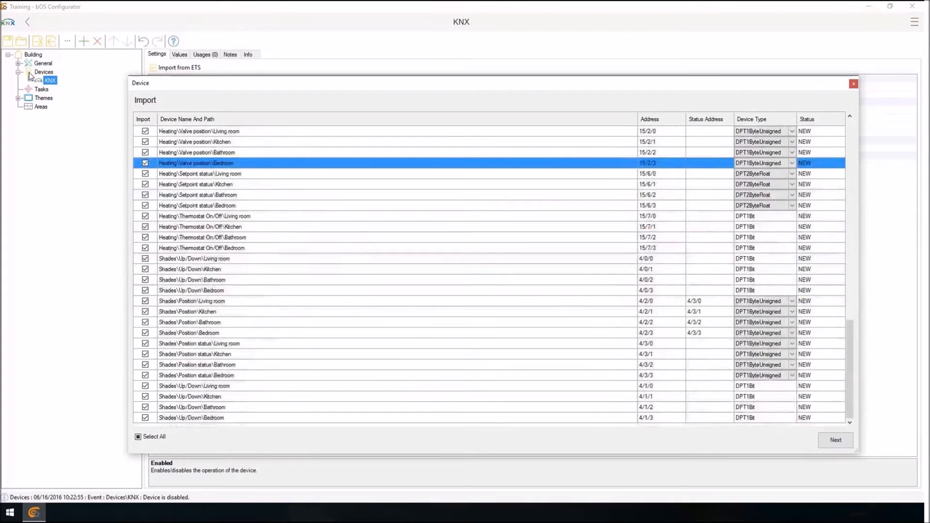
pyautogui.scroll(15, 29, 71)
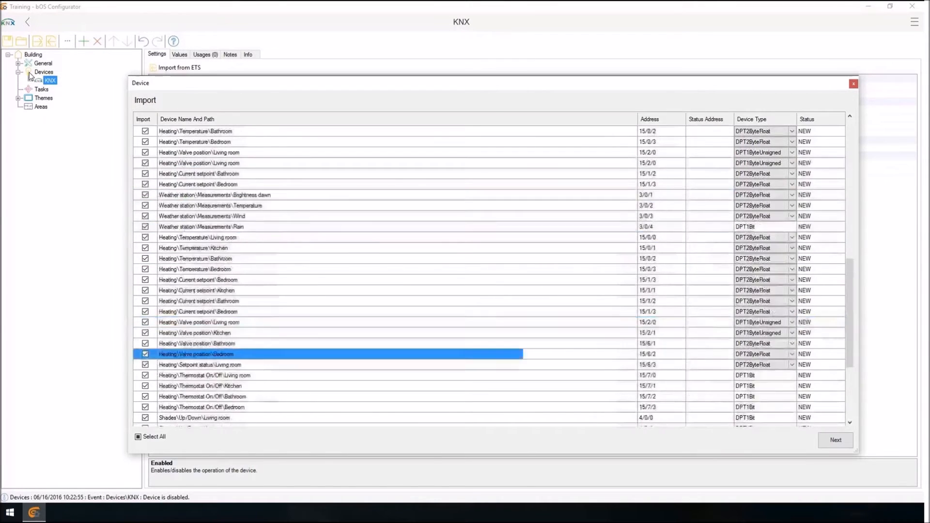
# Import all marked KNX entries and continue to the list of their values.
pyautogui.scroll(-15, 29, 74)
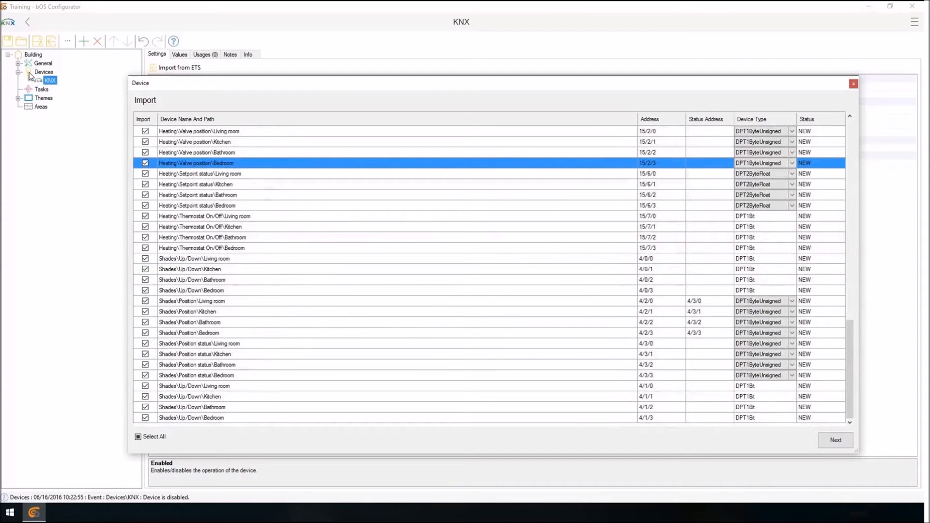
pyautogui.click(835, 440)
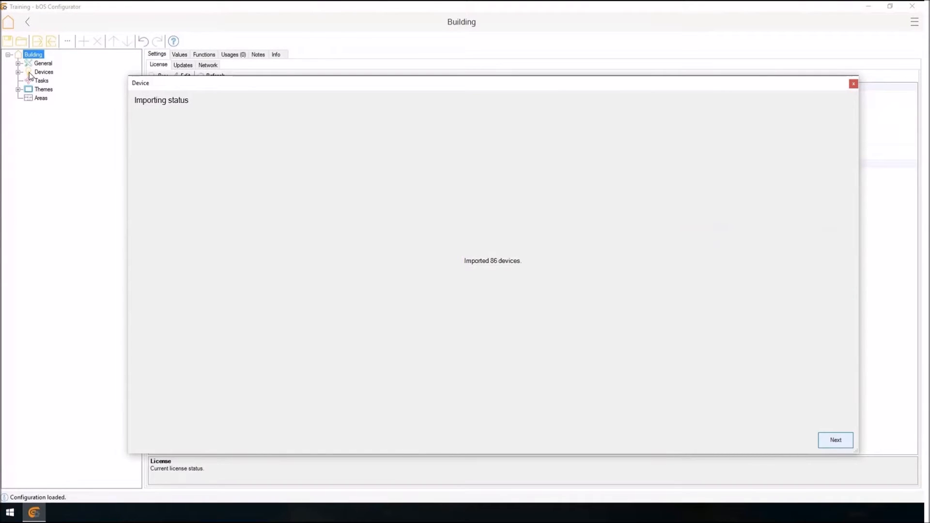
pyautogui.click(835, 440)
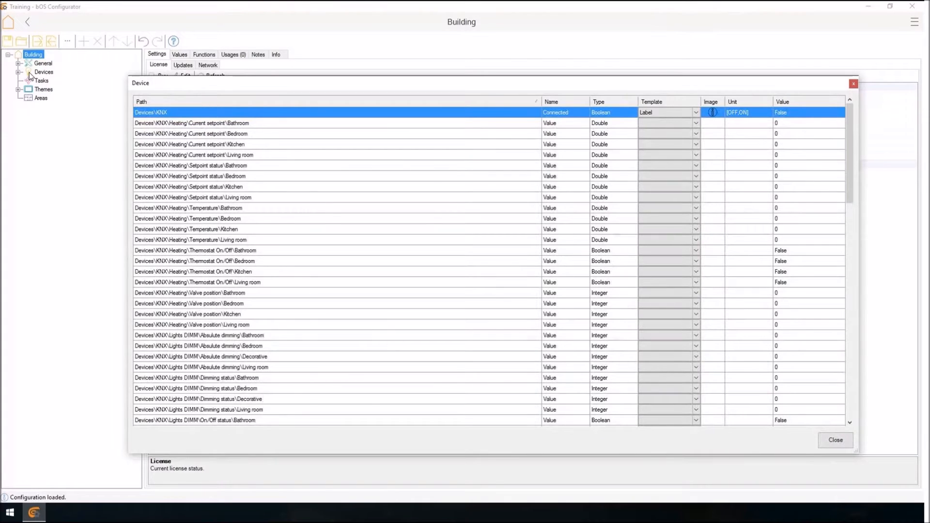
# Assign the Temperature Setpoint template to the four Heating Current setpoint values together.
pyautogui.click(337, 187)
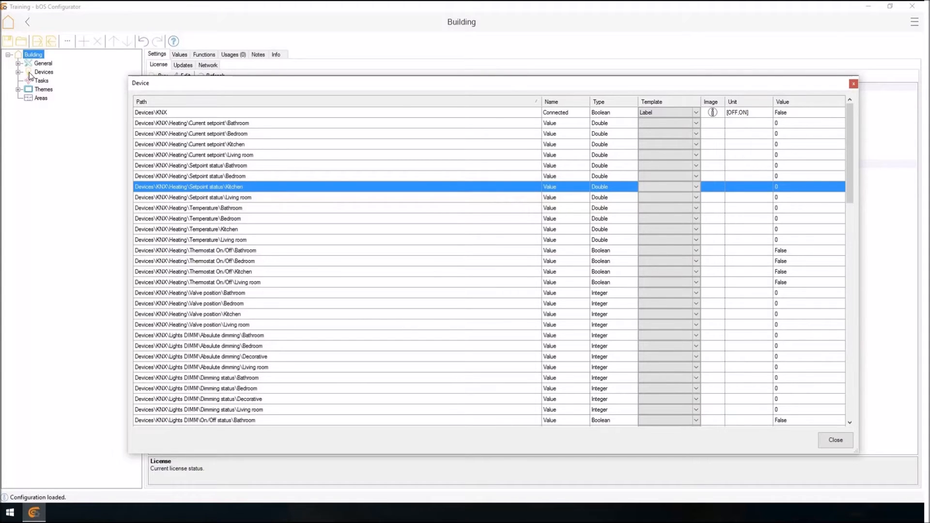
pyautogui.press('Up')
pyautogui.press('Up')
pyautogui.press('Up')
pyautogui.press('Up')
pyautogui.press('Up')
pyautogui.press('Up')
pyautogui.hotkey('shift', 'Down')
pyautogui.hotkey('shift', 'Down')
pyautogui.hotkey('shift', 'Down')
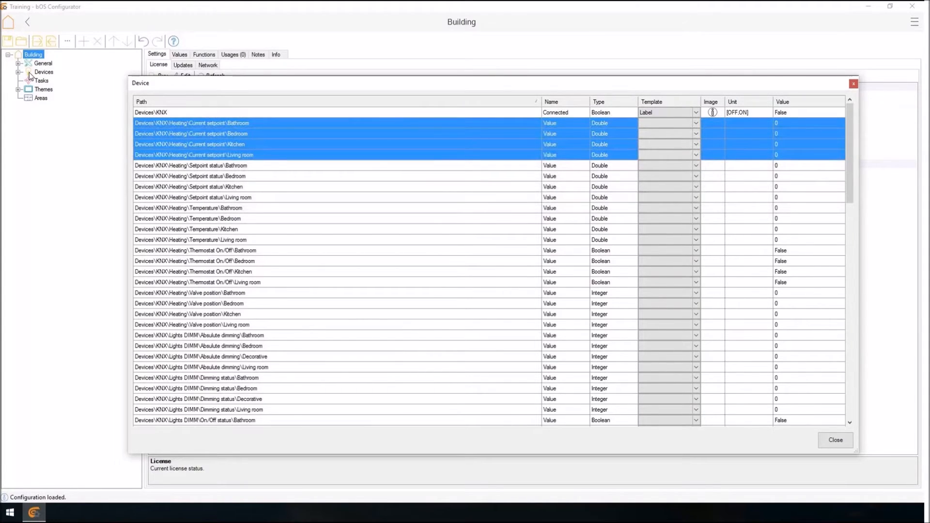
pyautogui.hotkey('shift', 'F10')
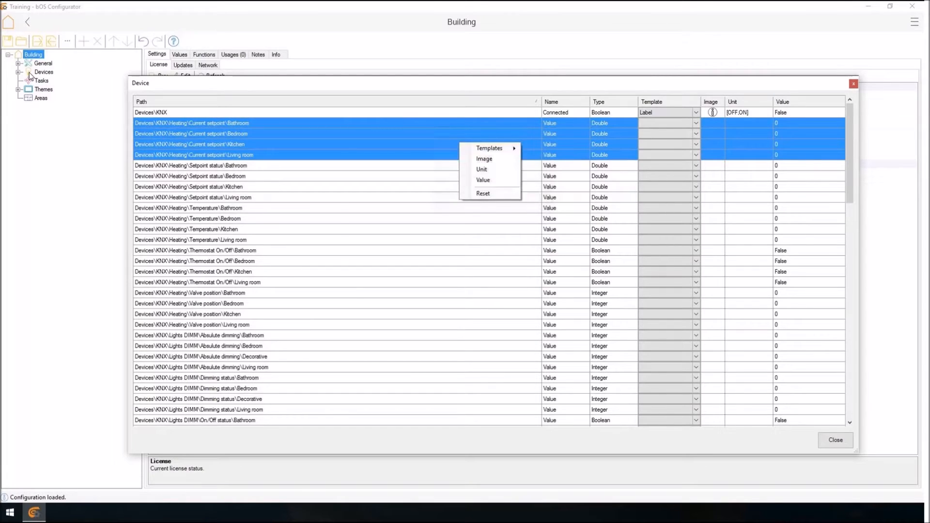
pyautogui.press('Down')
pyautogui.press('Right')
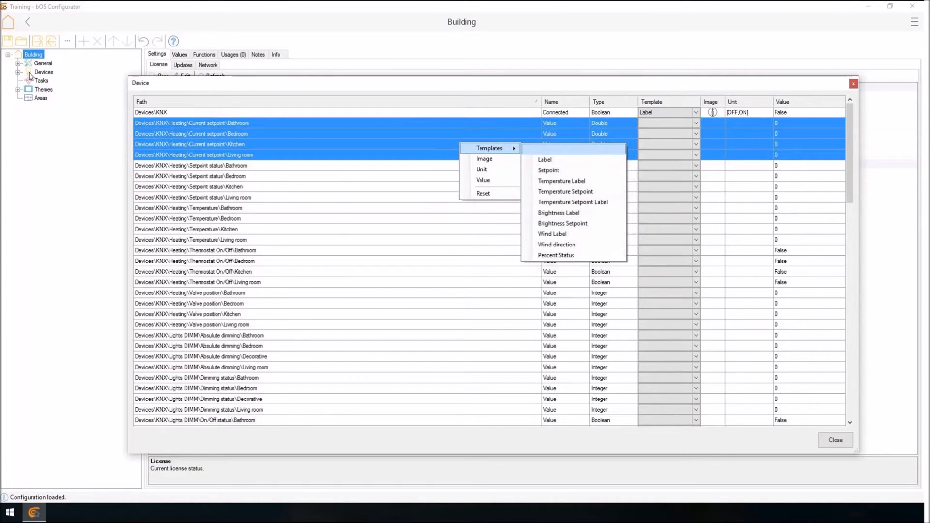
pyautogui.press('Down')
pyautogui.press('Down')
pyautogui.press('Down')
pyautogui.press('Down')
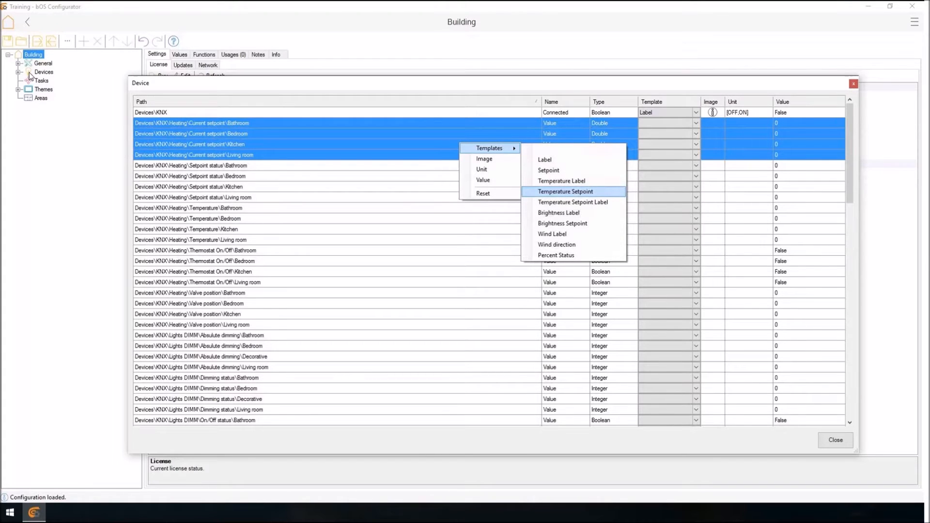
pyautogui.press('Return')
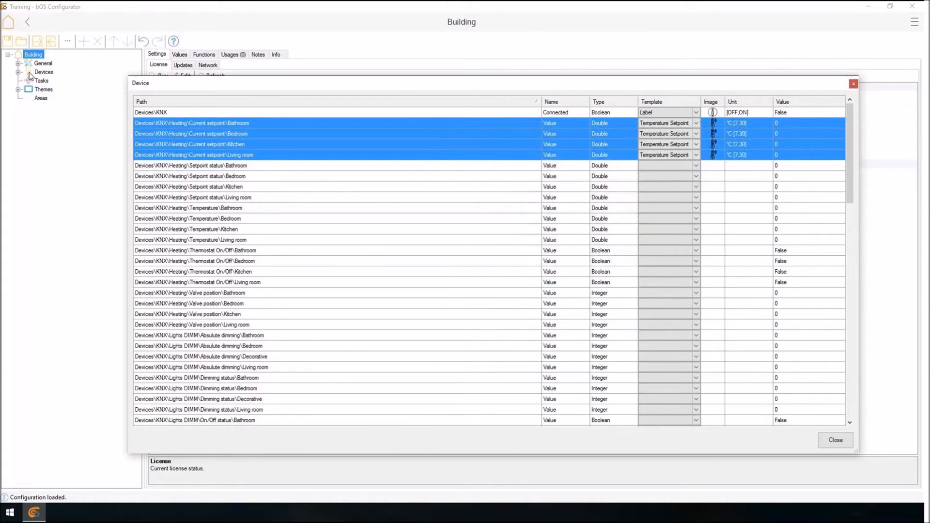
# Assign the Temperature Setpoint Label template to the four Heating Setpoint status values together.
pyautogui.moveTo(269, 165); pyautogui.dragTo(269, 197)
pyautogui.rightClick(269, 184)
pyautogui.press('Right')
pyautogui.press('Down')
pyautogui.press('Down')
pyautogui.press('Down')
pyautogui.press('Down')
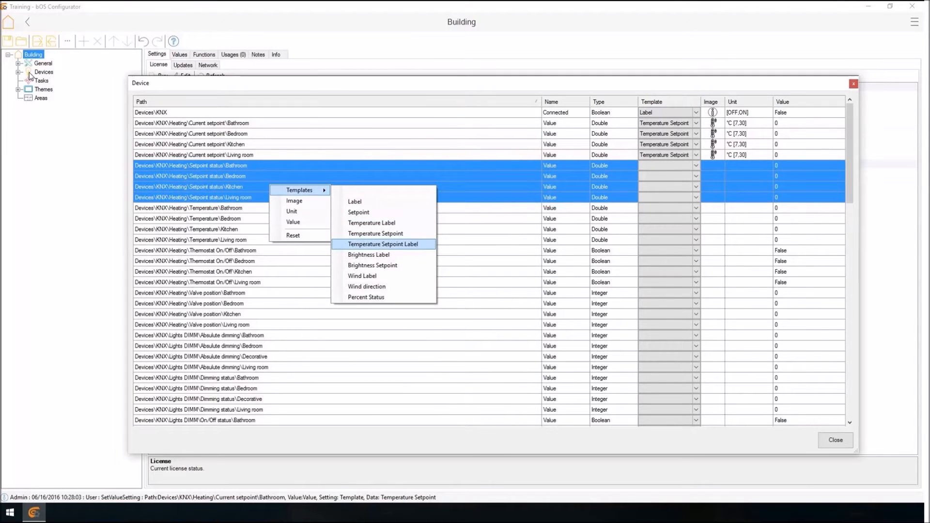
pyautogui.press('Return')
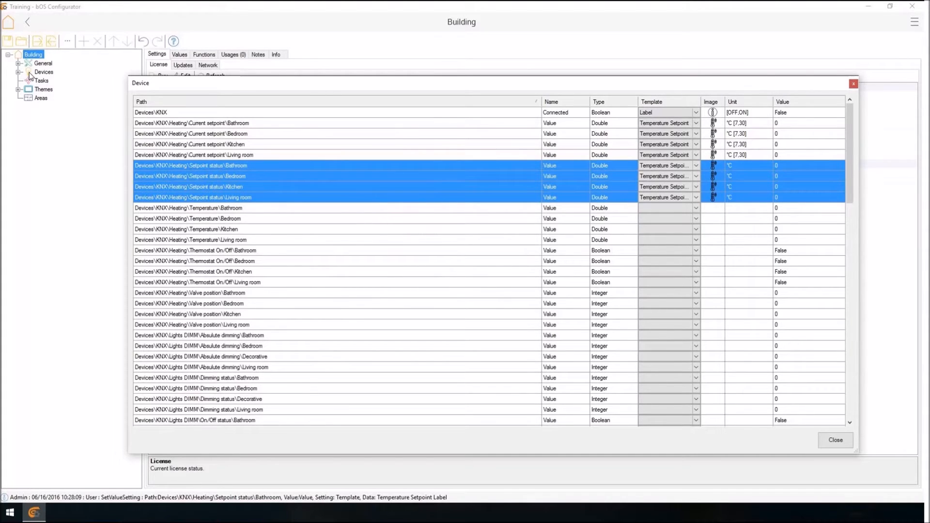
# Assign the Temperature Label template to the Bathroom, Bedroom, Kitchen and Living room Heating Temperature values.
pyautogui.click(223, 219)
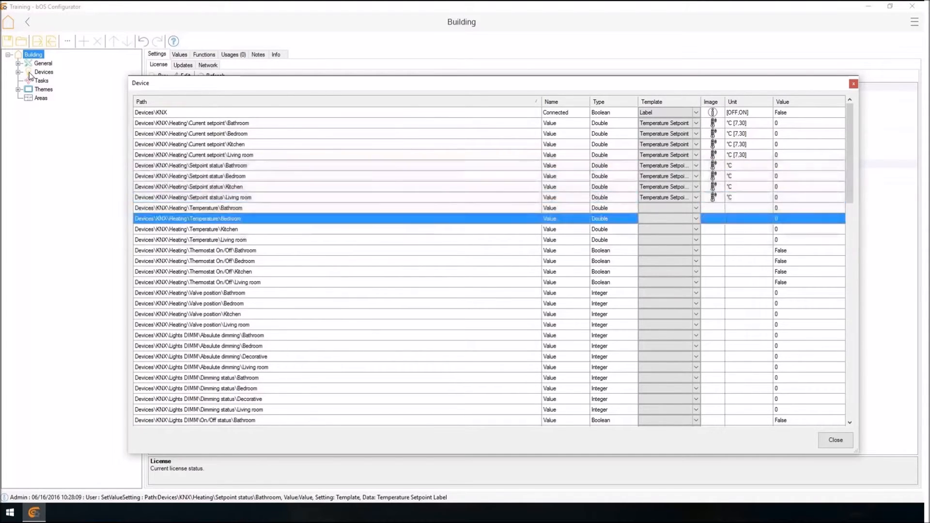
pyautogui.scroll(-1, 223, 218)
pyautogui.keyDown('ctrl'); pyautogui.click(223, 177); pyautogui.keyUp('ctrl')
pyautogui.keyDown('ctrl'); pyautogui.click(223, 197); pyautogui.keyUp('ctrl')
pyautogui.keyDown('ctrl'); pyautogui.click(223, 208); pyautogui.keyUp('ctrl')
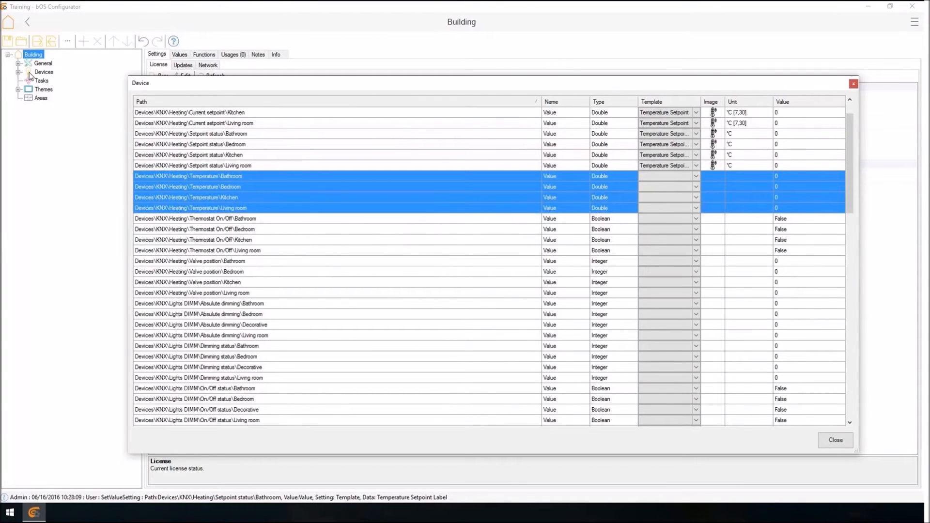
pyautogui.rightClick(315, 185)
pyautogui.moveTo(343, 188)
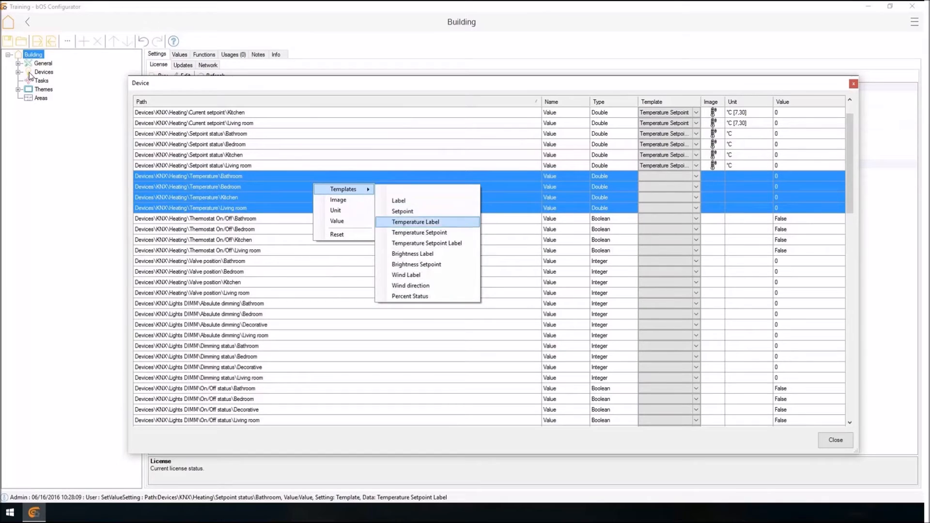
pyautogui.click(415, 222)
# Assign the Enabled template to the four Heating Thermostat On/Off values together.
pyautogui.click(223, 239)
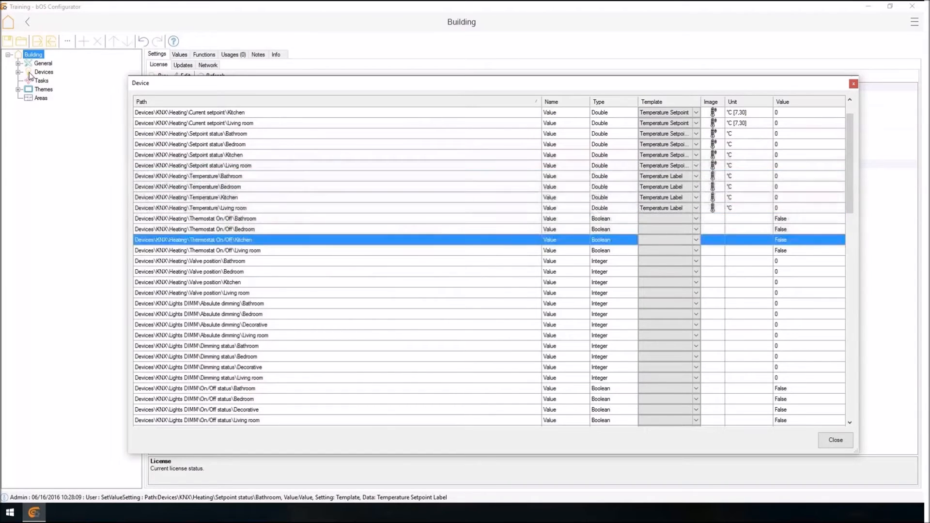
pyautogui.keyDown('ctrl'); pyautogui.click(222, 219); pyautogui.keyUp('ctrl')
pyautogui.keyDown('ctrl'); pyautogui.click(223, 230); pyautogui.keyUp('ctrl')
pyautogui.keyDown('ctrl'); pyautogui.click(223, 250); pyautogui.keyUp('ctrl')
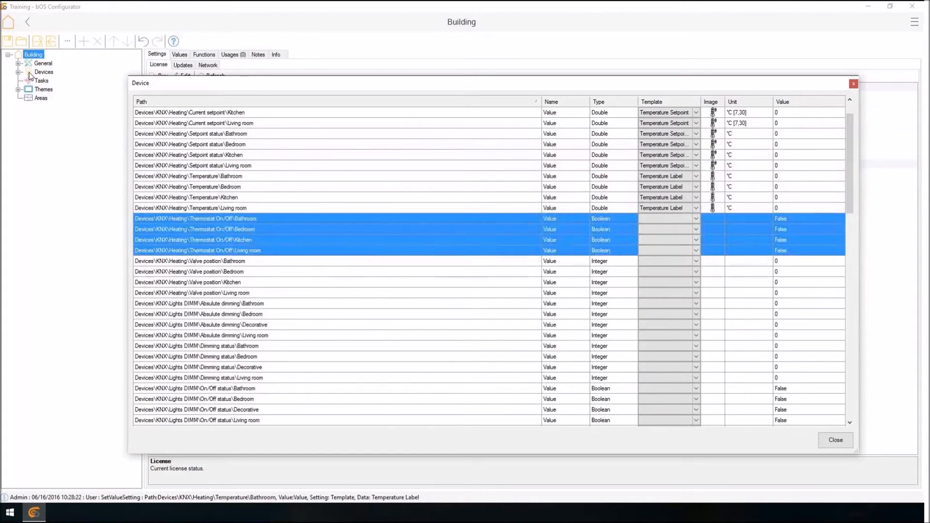
pyautogui.rightClick(365, 227)
pyautogui.moveTo(396, 231)
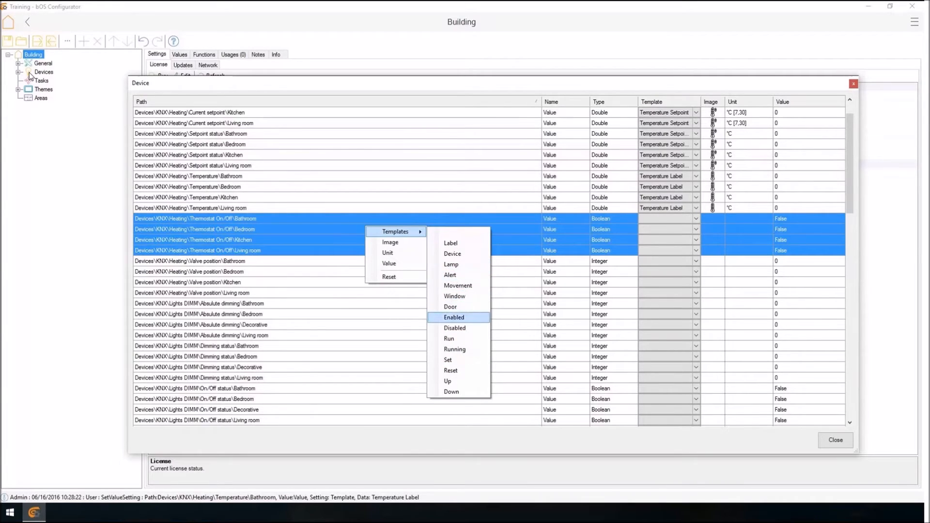
pyautogui.press('Return')
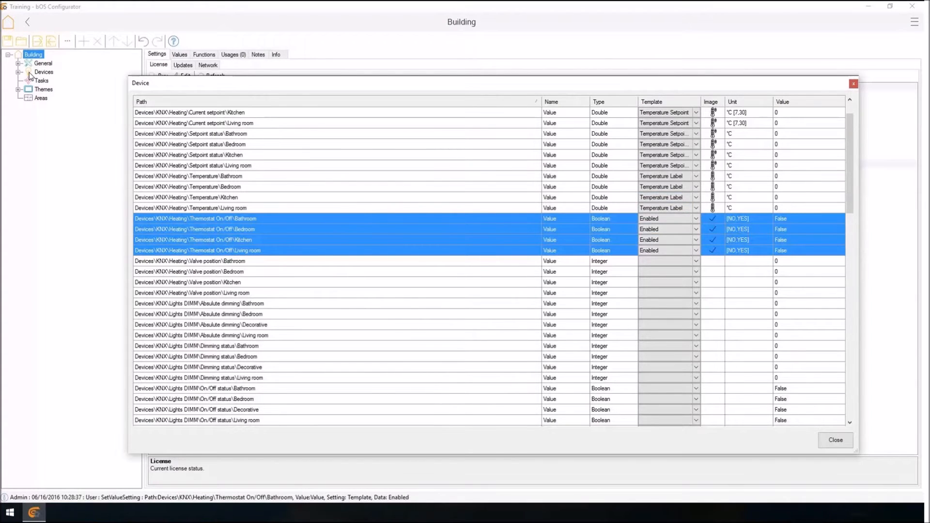
# Set the image of the four Thermostat On/Off values to Boolean.svg from the library.
pyautogui.scroll(-1, 489, 266)
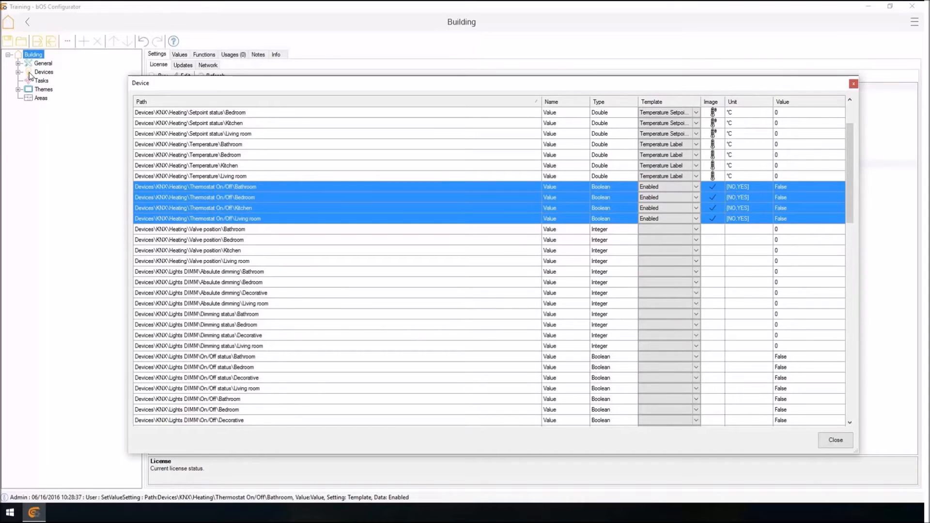
pyautogui.rightClick(373, 196)
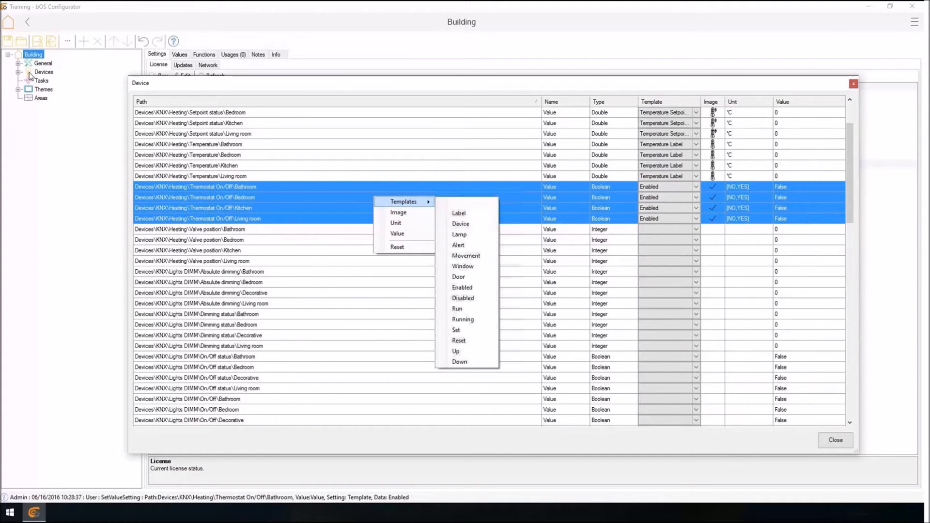
pyautogui.click(398, 212)
pyautogui.scroll(-3, 409, 276)
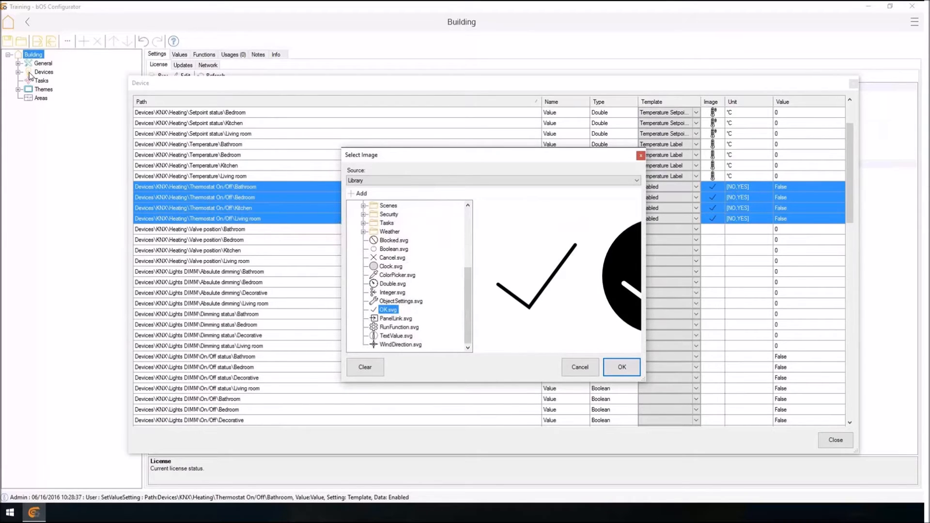
pyautogui.click(393, 248)
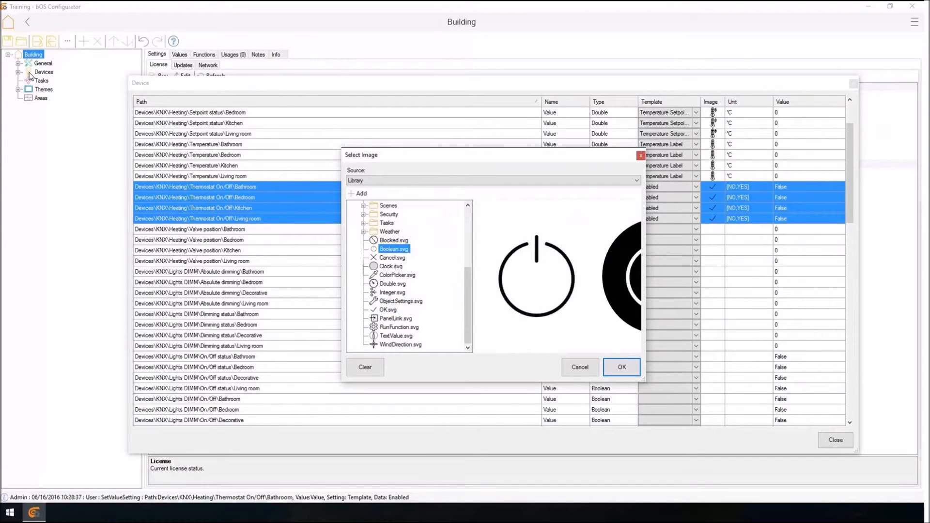
pyautogui.click(621, 367)
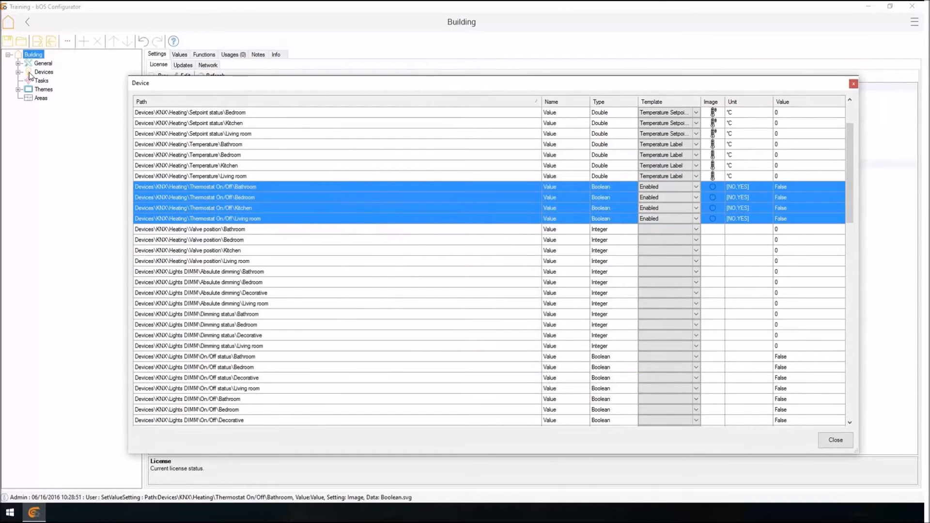
# Assign the Valve Label template to the four Heating Valve position values together.
pyautogui.click(339, 240)
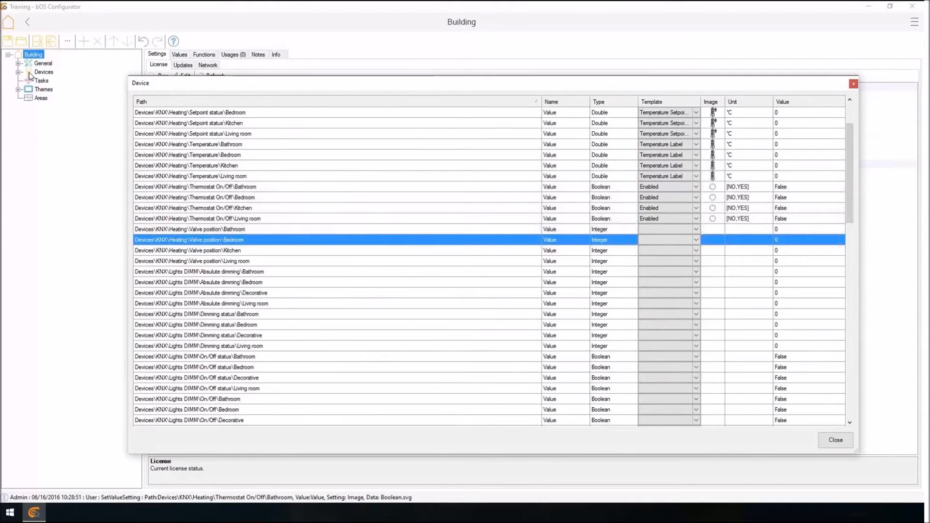
pyautogui.moveTo(339, 229); pyautogui.dragTo(339, 250)
pyautogui.keyDown('ctrl'); pyautogui.click(290, 261); pyautogui.keyUp('ctrl')
pyautogui.rightClick(289, 251)
pyautogui.moveTo(320, 256)
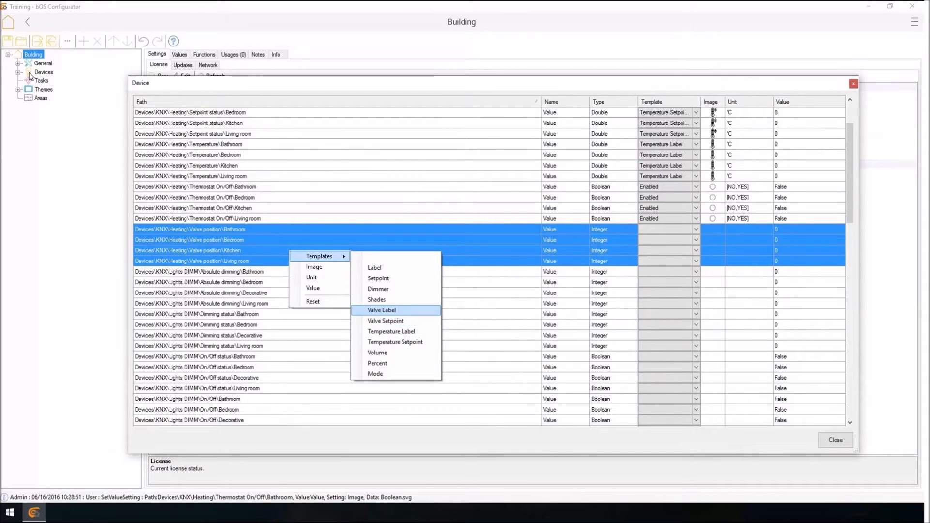
pyautogui.click(382, 310)
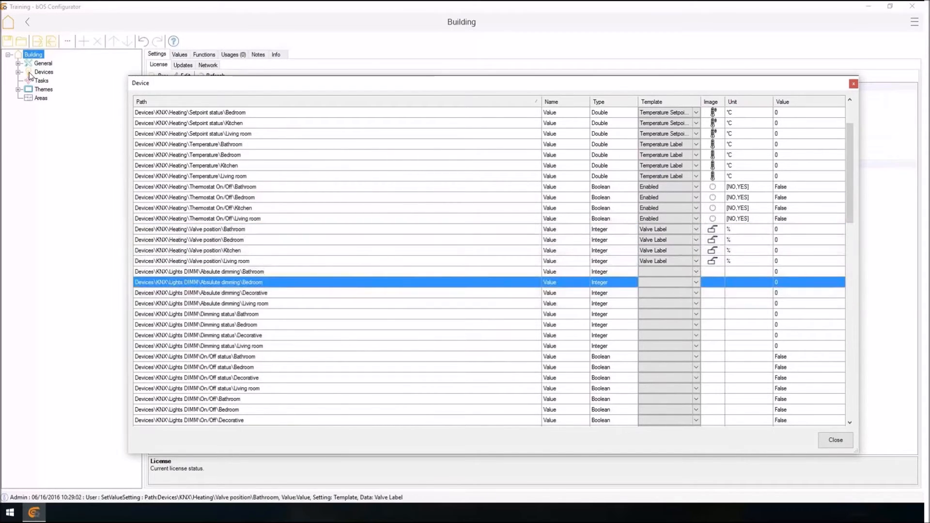
# Assign the Dimmer template to the Bathroom, Bedroom, Decorative and Living room absolute dimming values under Lights DIMM.
pyautogui.scroll(-1, 485, 242)
pyautogui.scroll(-2, 489, 262)
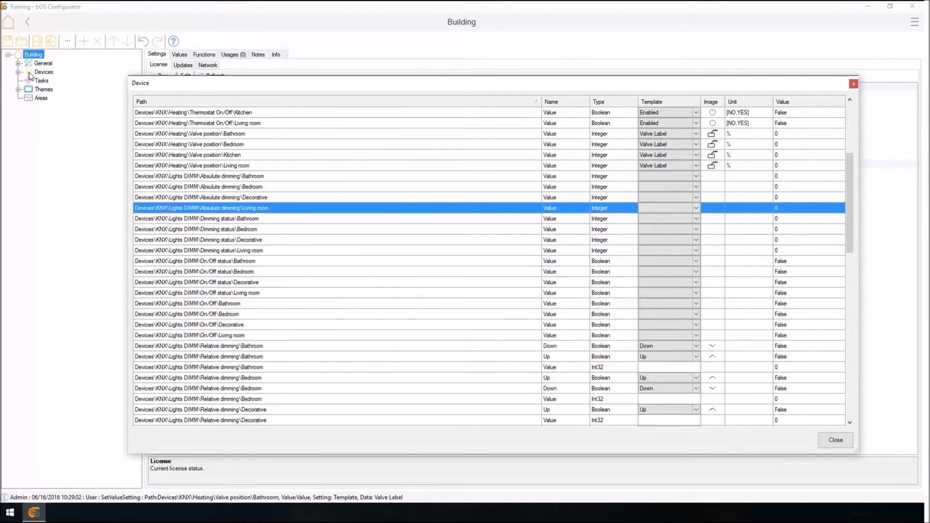
pyautogui.scroll(-3, 30, 76)
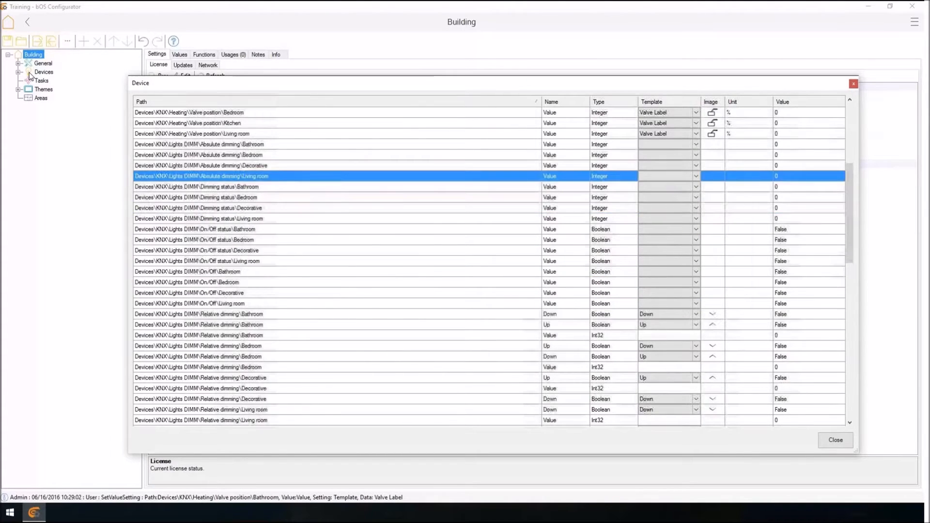
pyautogui.scroll(-3, 29, 76)
pyautogui.scroll(5, 29, 76)
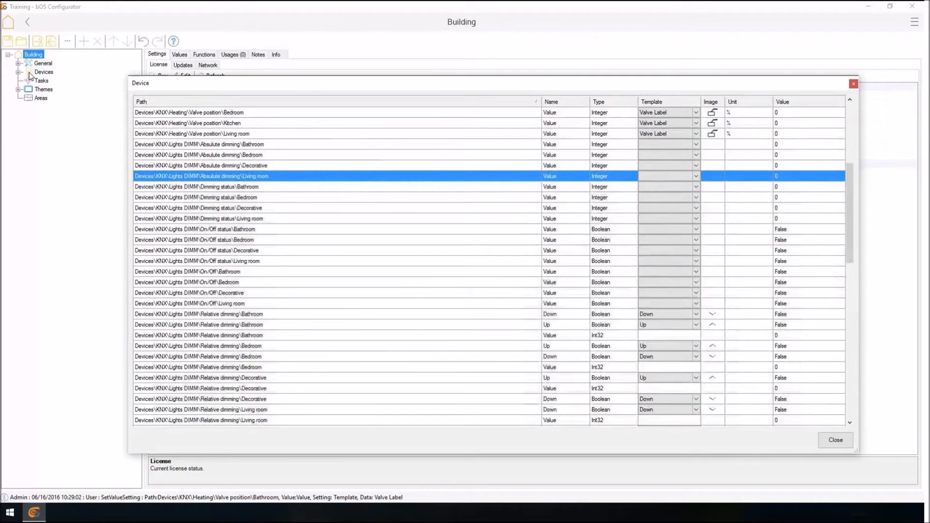
pyautogui.hotkey('shift', 'Up')
pyautogui.hotkey('shift', 'Up')
pyautogui.hotkey('shift', 'Up')
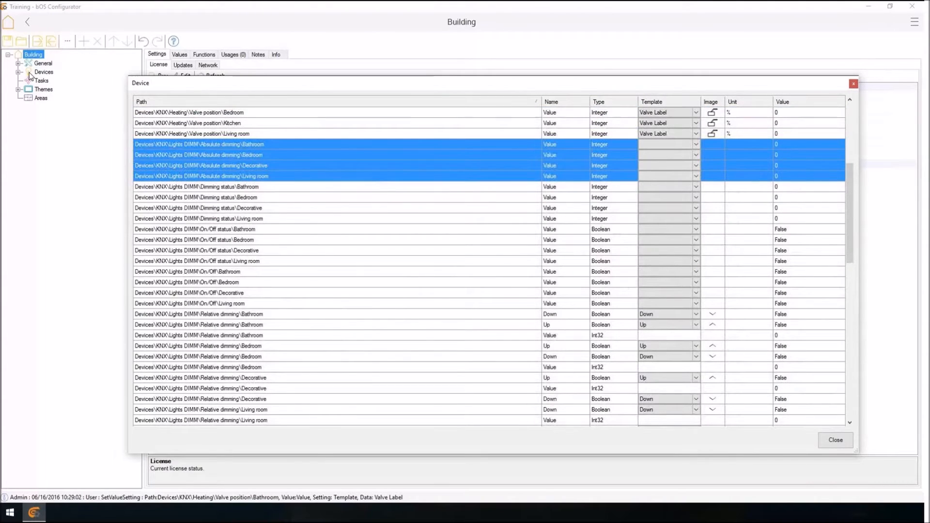
pyautogui.rightClick(321, 159)
pyautogui.moveTo(350, 165)
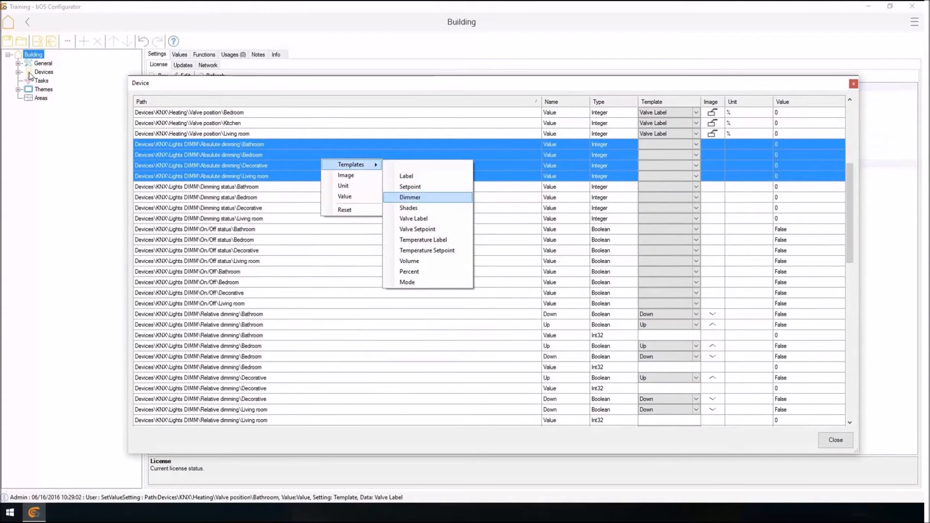
pyautogui.click(410, 197)
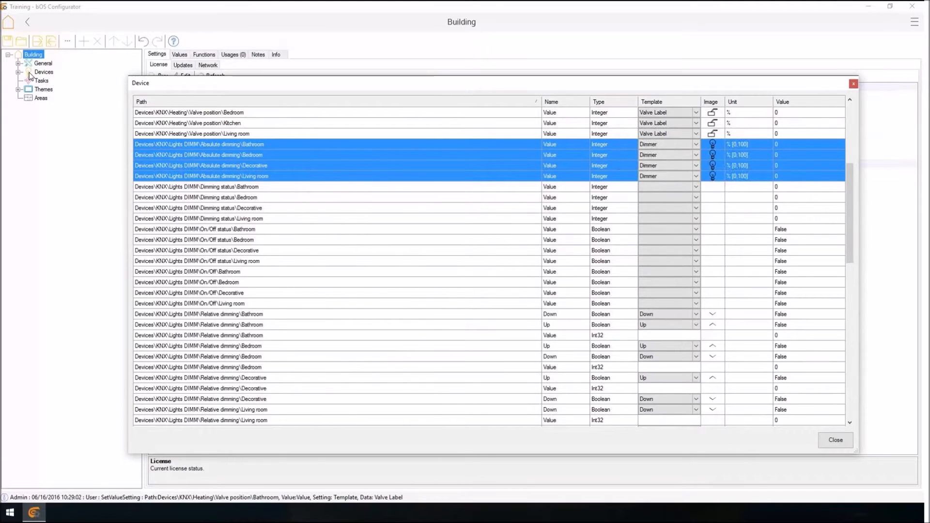
# Set the image of the Decorative and Living room absolute dimming values to InWall.svg from the Lamps library folder.
pyautogui.rightClick(496, 168)
pyautogui.click(516, 165)
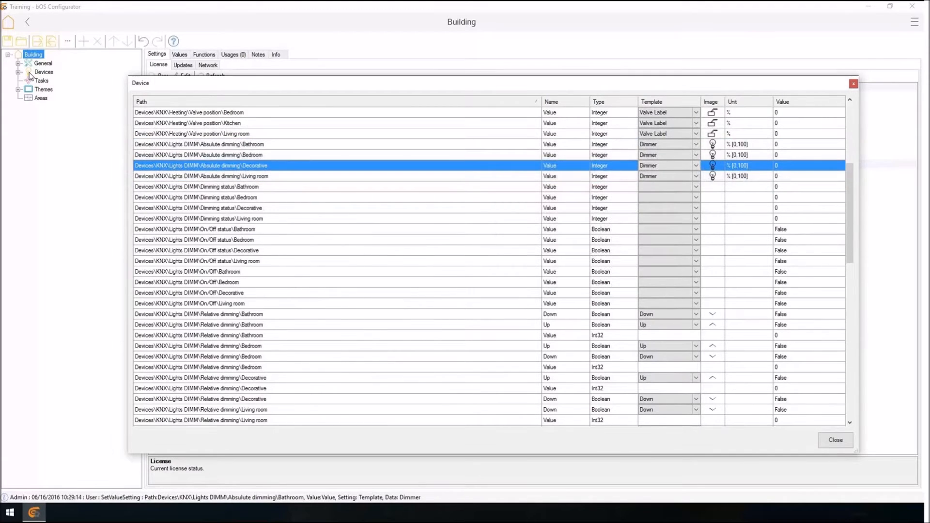
pyautogui.keyDown('shift'); pyautogui.click(484, 175); pyautogui.keyUp('shift')
pyautogui.rightClick(484, 167)
pyautogui.click(504, 183)
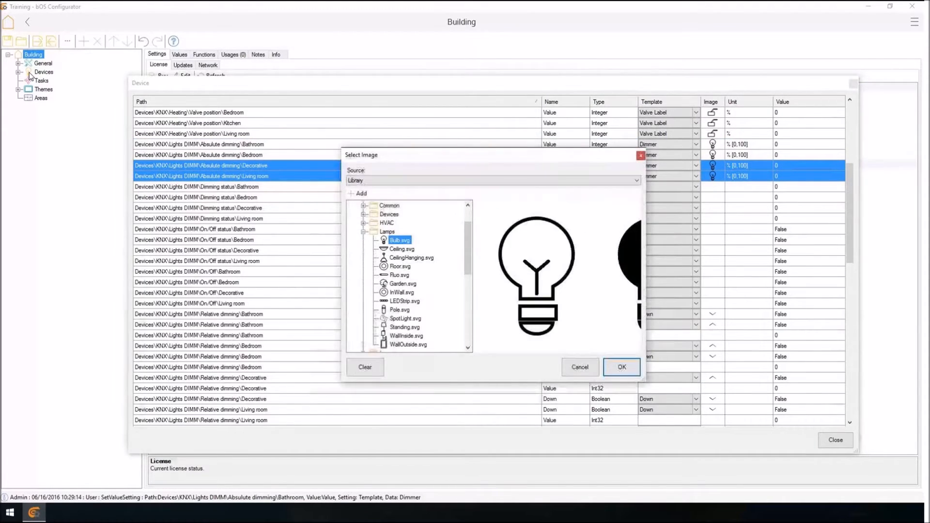
pyautogui.click(401, 293)
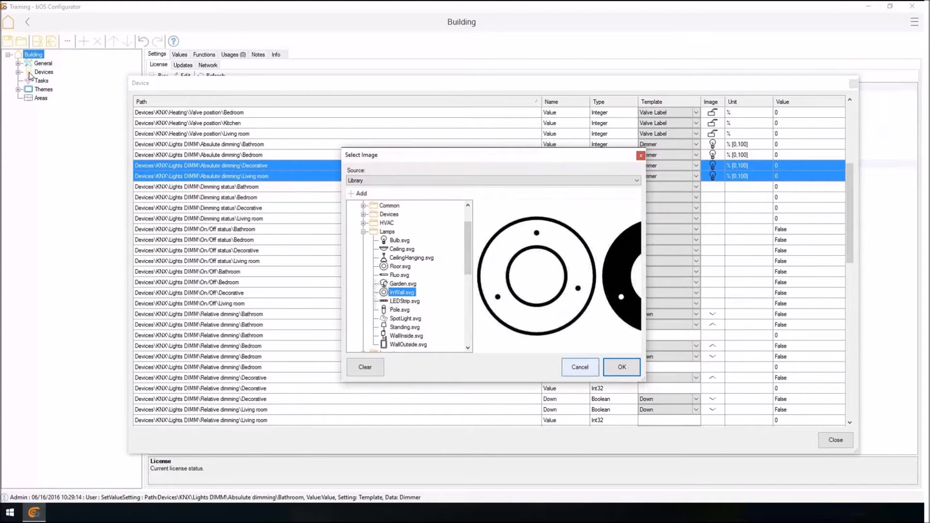
pyautogui.click(622, 367)
pyautogui.click(571, 208)
# Check the MaxValue and MinValue entries in the value editor of the Living room's Heating current setpoint, leaving them unedited.
pyautogui.scroll(-1, 572, 207)
pyautogui.scroll(-3, 30, 75)
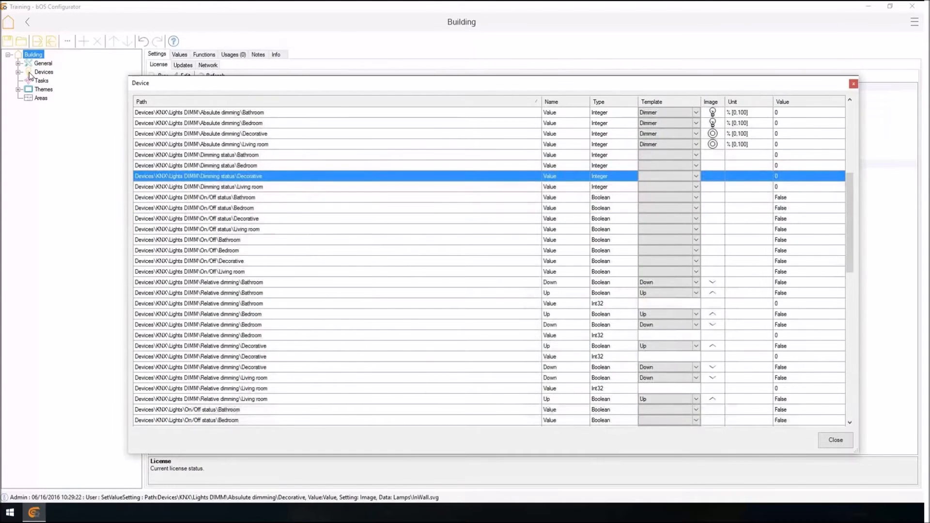
pyautogui.scroll(9, 30, 75)
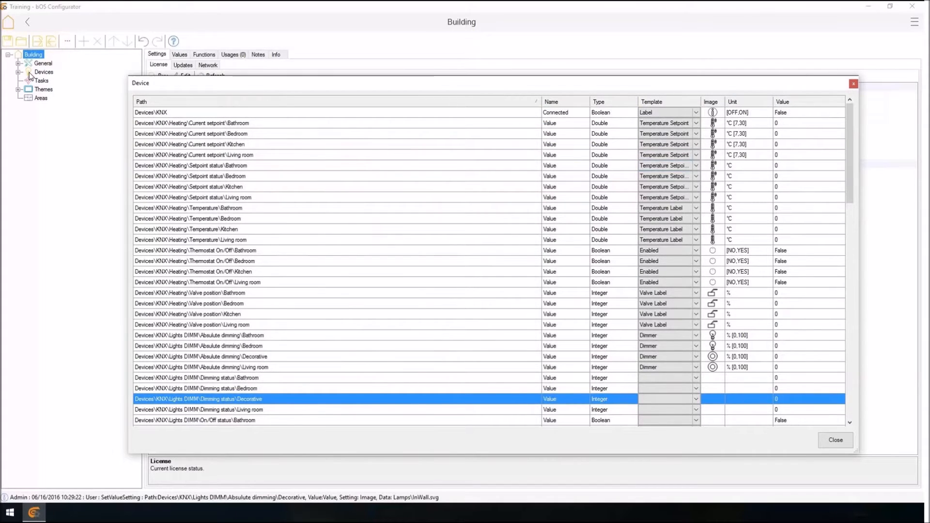
pyautogui.moveTo(271, 166); pyautogui.dragTo(271, 240)
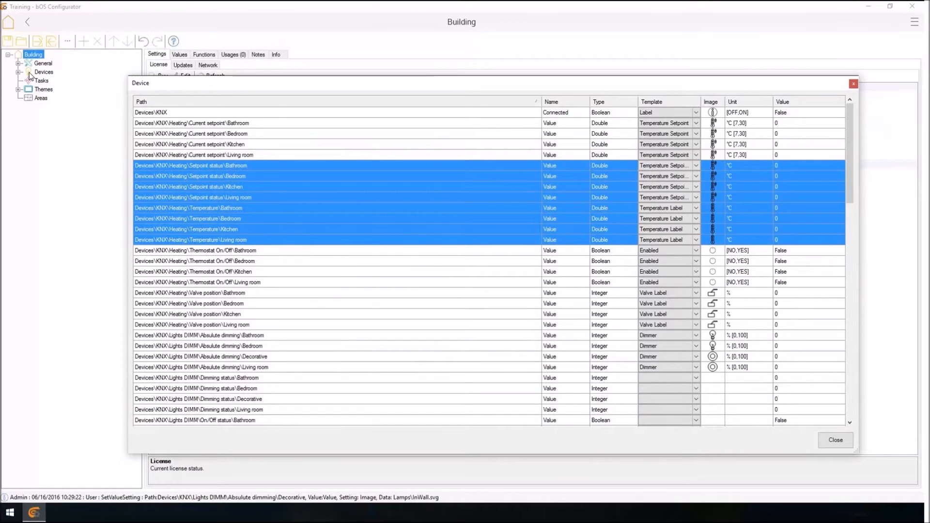
pyautogui.doubleClick(748, 155)
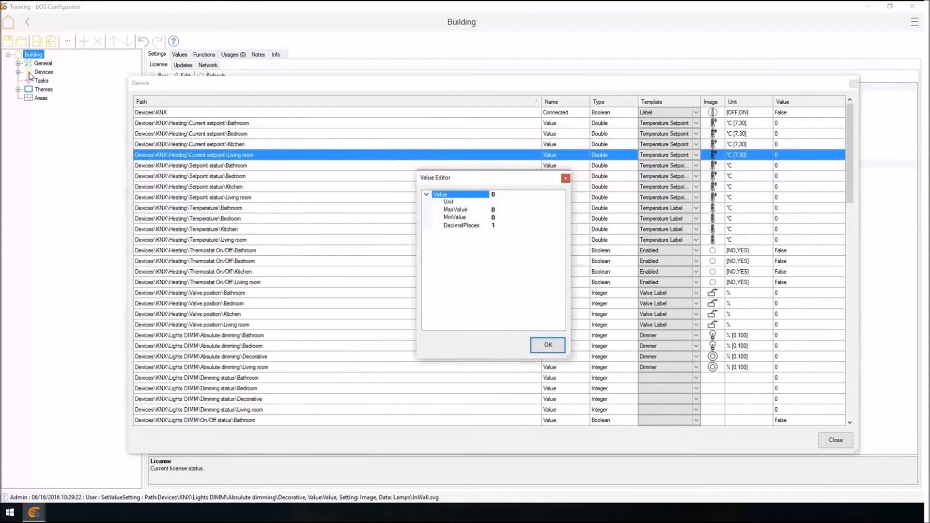
pyautogui.press('Return')
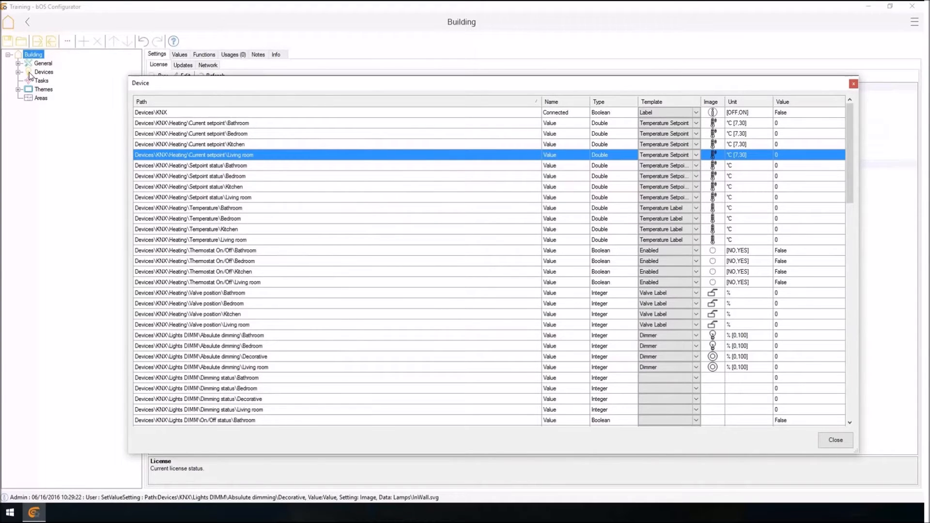
pyautogui.doubleClick(748, 155)
pyautogui.doubleClick(493, 210)
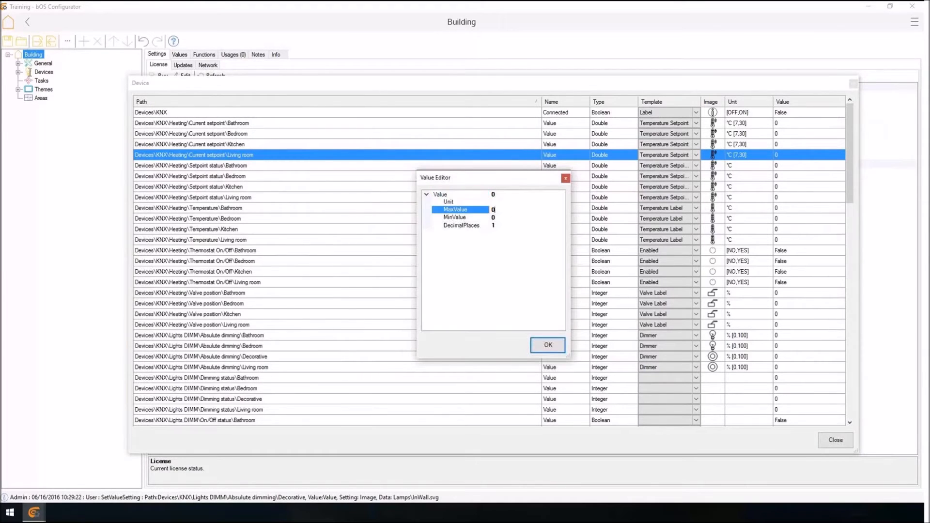
pyautogui.press('Down')
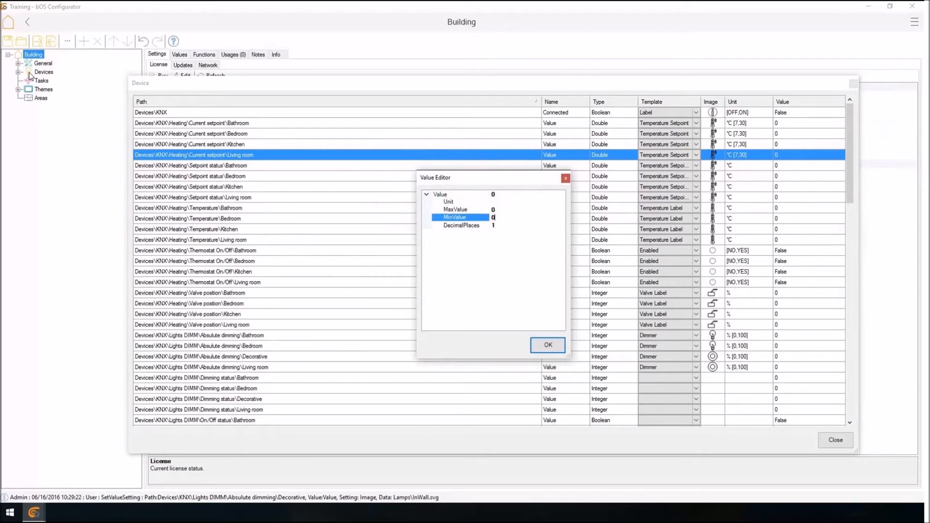
pyautogui.click(565, 179)
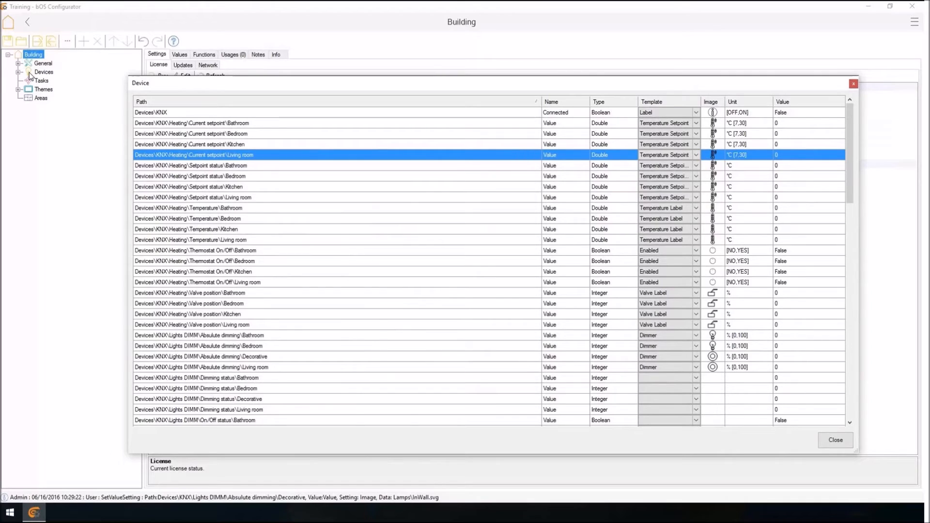
# Close the values overview and browse the device tree to the KNX Heating Current setpoint folder.
pyautogui.scroll(-20, 30, 76)
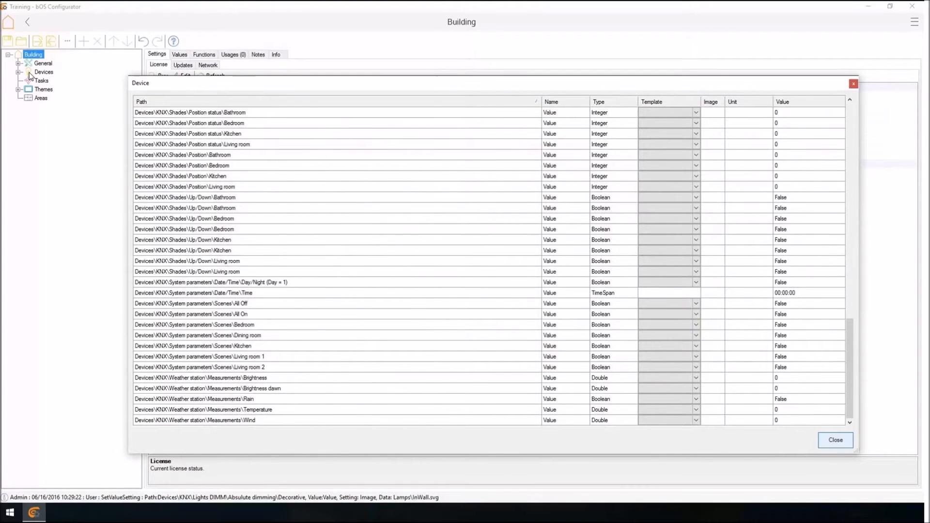
pyautogui.press('Return')
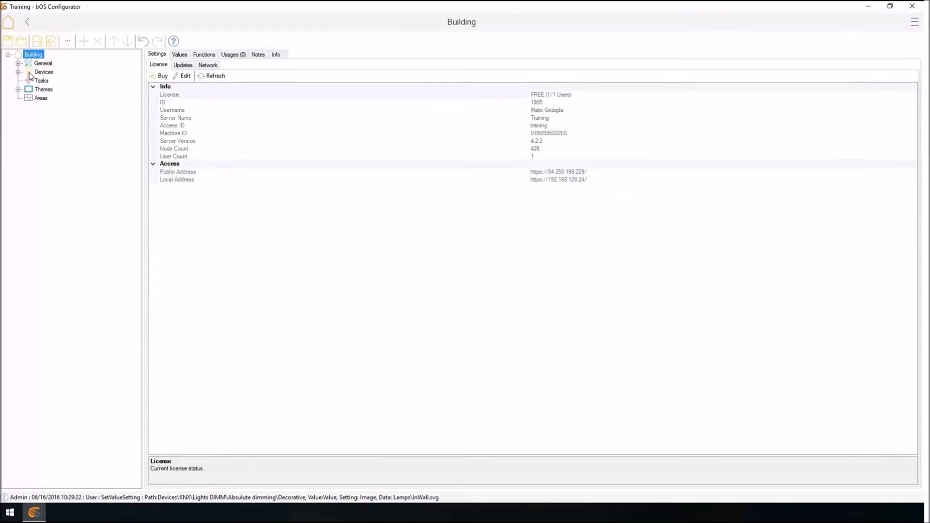
pyautogui.doubleClick(29, 75)
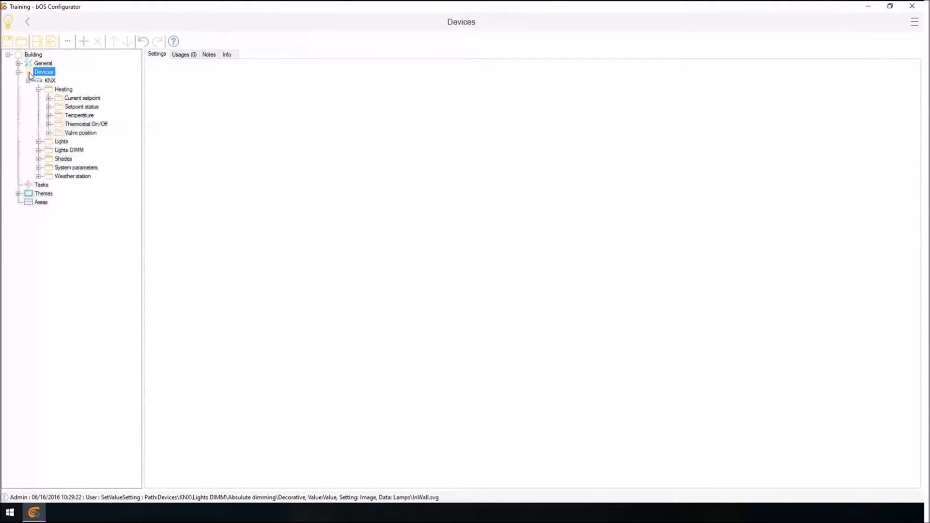
pyautogui.press('Right')
pyautogui.press('Right')
pyautogui.press('Right')
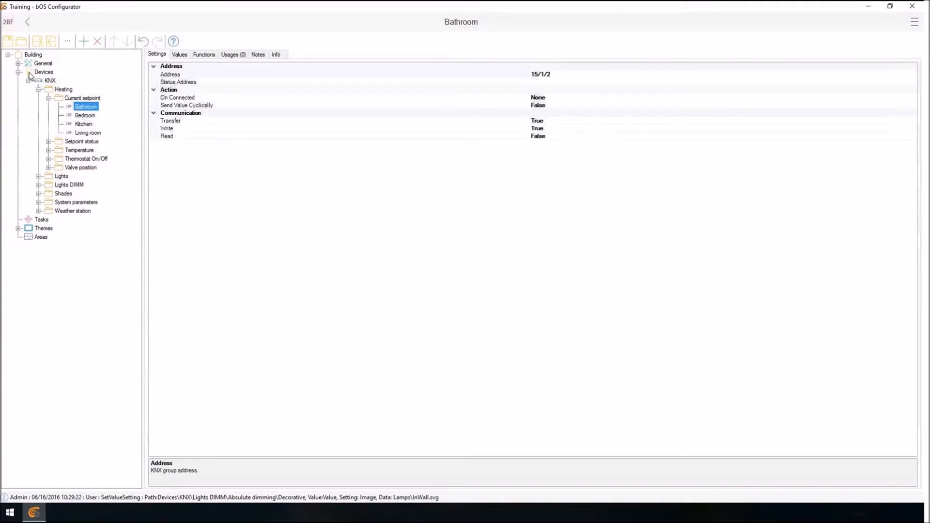
pyautogui.press('Left')
pyautogui.press('Left')
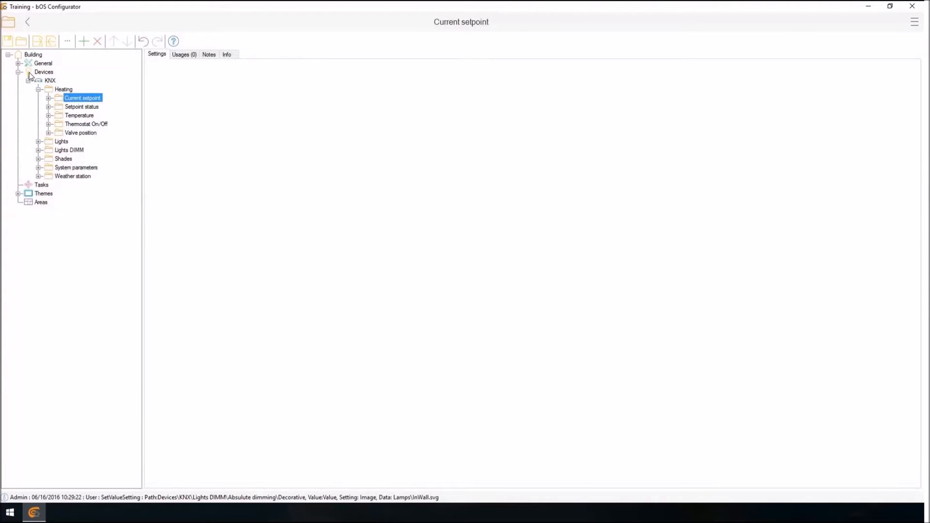
# Add a KNX folder inside the Heating Current setpoint folder.
pyautogui.press('Right')
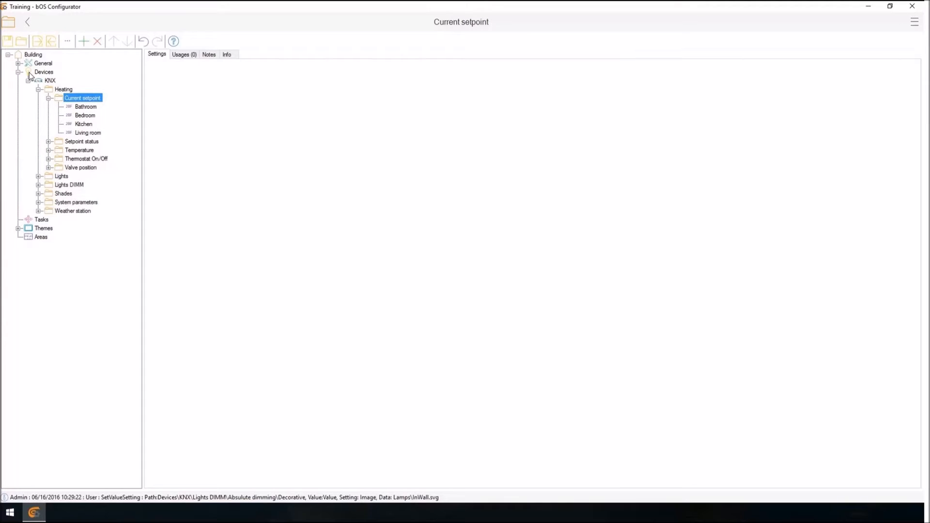
pyautogui.press('Menu')
pyautogui.press('Return')
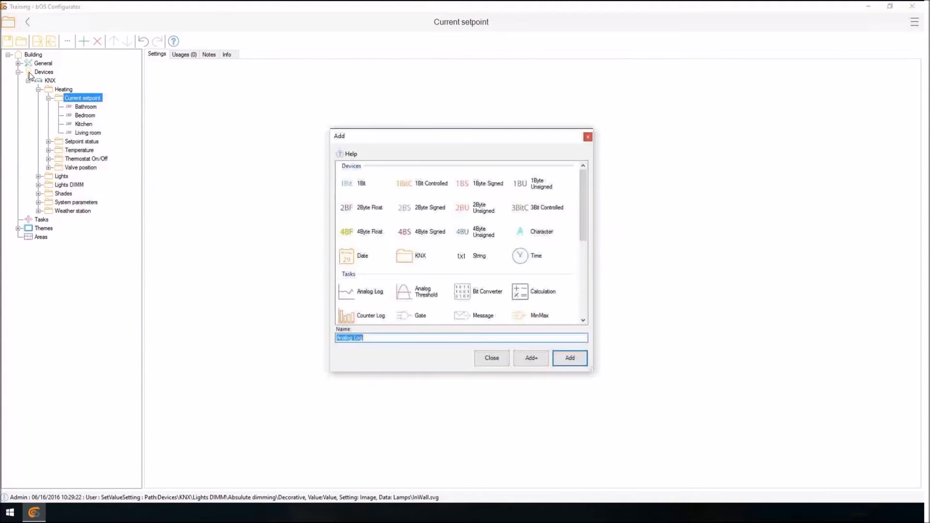
pyautogui.press('Return')
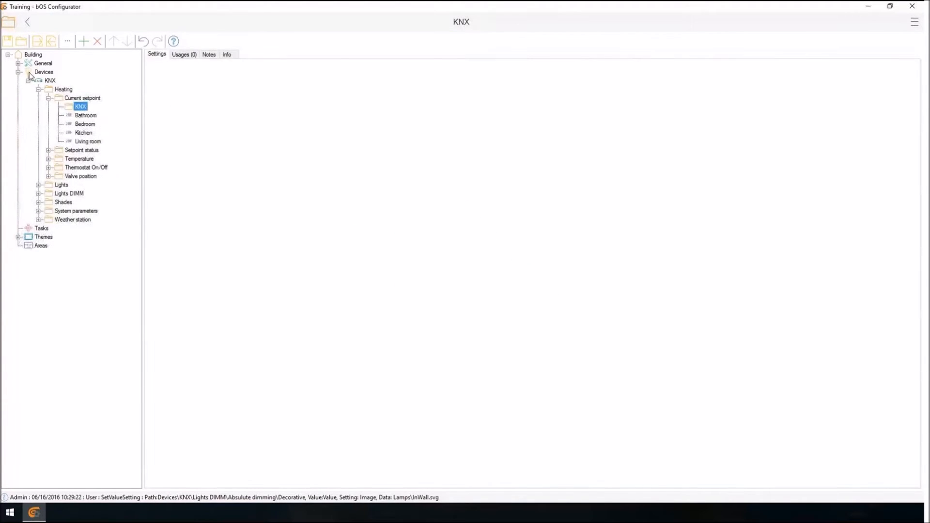
# Move the Bathroom, Bedroom, Kitchen and Living room setpoint devices into the KNX subfolder of Current setpoint.
pyautogui.moveTo(85, 115); pyautogui.dragTo(81, 107)
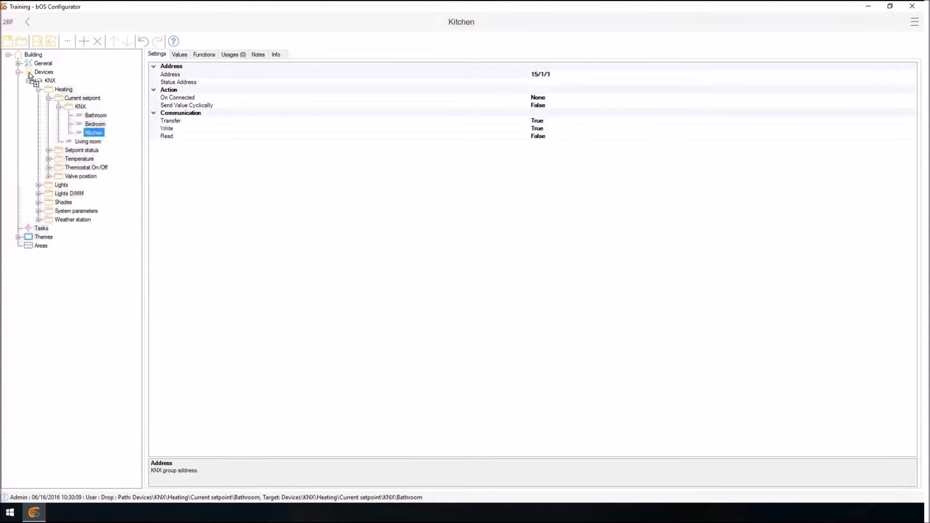
pyautogui.moveTo(87, 141); pyautogui.dragTo(81, 107)
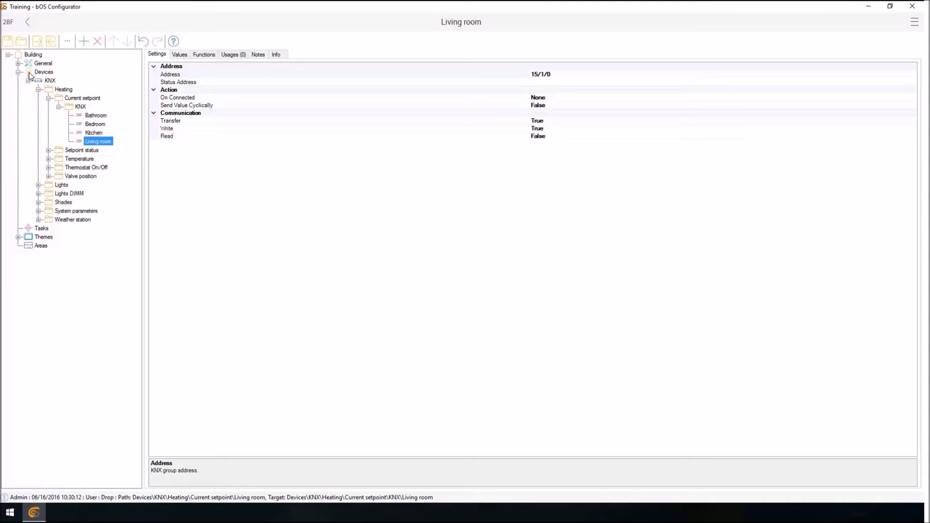
pyautogui.press('Left')
pyautogui.press('Left')
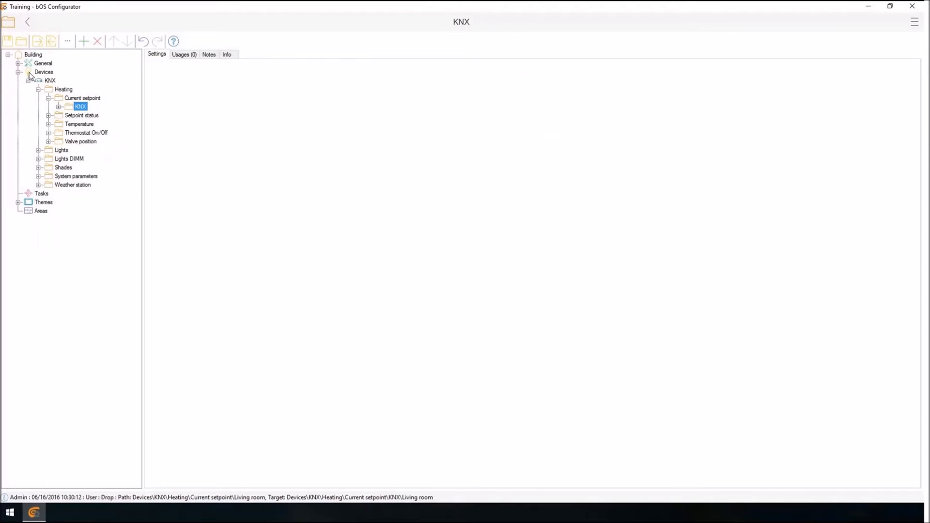
# Collapse the Heating folder and delete the Lights folder from the KNX device.
pyautogui.press('Right')
pyautogui.press('Left')
pyautogui.press('Left')
pyautogui.press('Left')
pyautogui.press('Left')
pyautogui.press('Left')
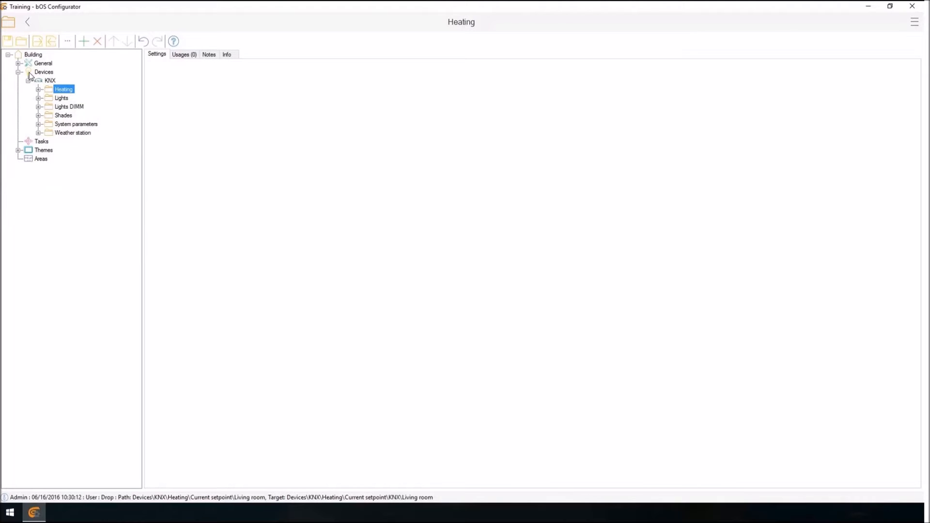
pyautogui.press('Down')
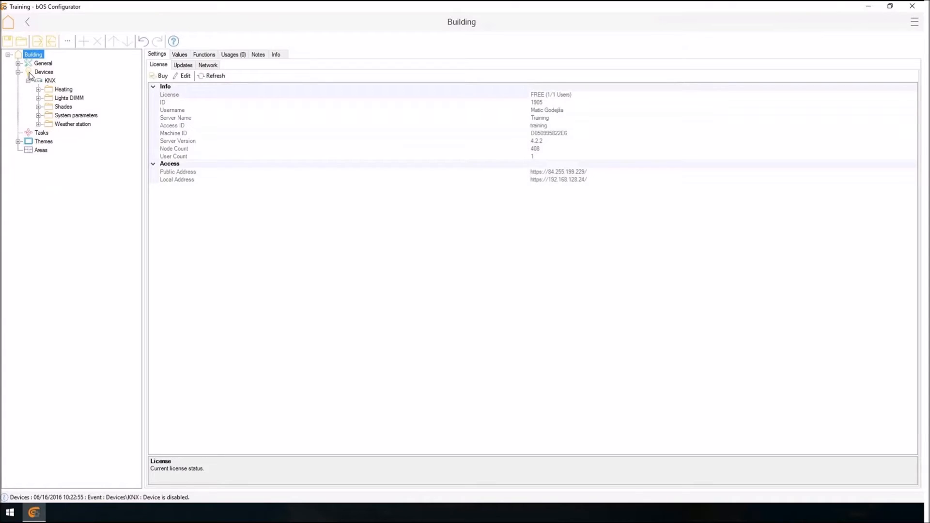
# Start another import from ETS on the KNX device, using the Demo.esf file from the desktop.
pyautogui.rightClick(47, 80)
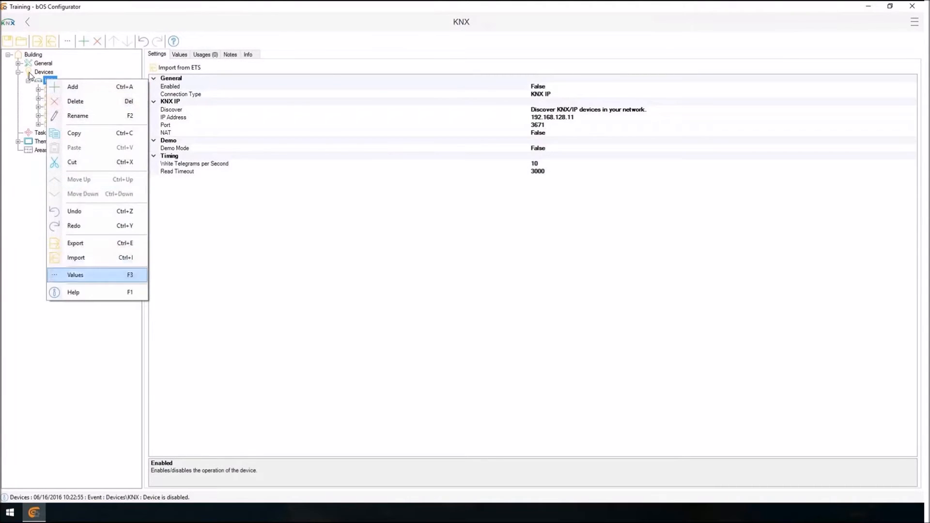
pyautogui.click(179, 67)
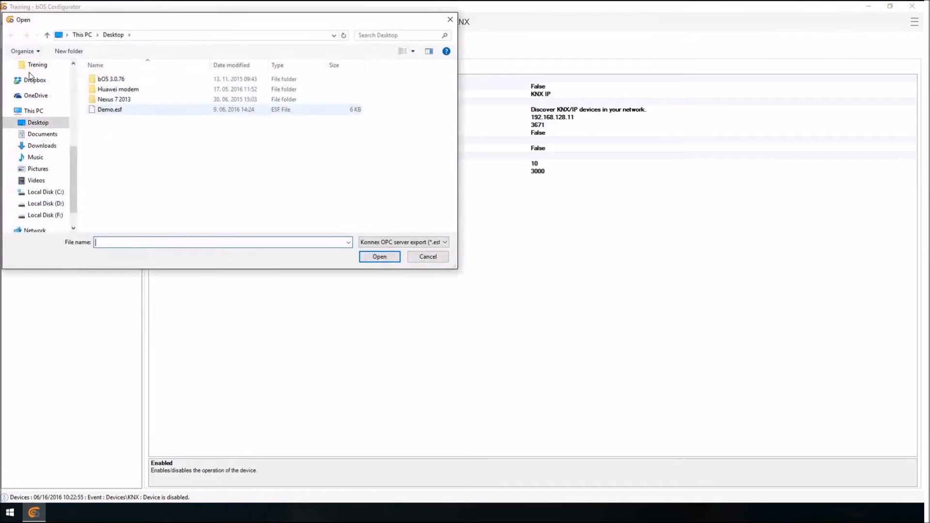
pyautogui.doubleClick(109, 109)
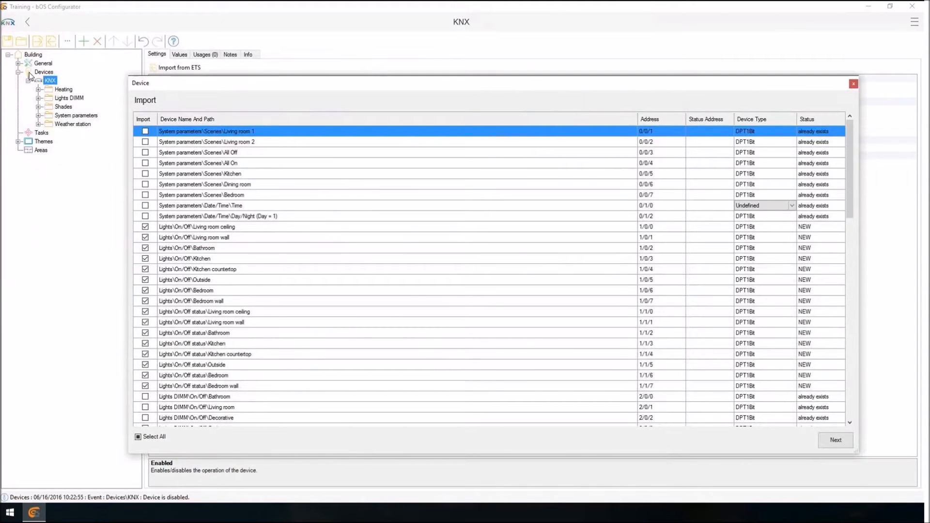
# Review the import list, examining the status of the Lights On/Off and On/Off status addresses against the other group addresses.
pyautogui.scroll(-1, 489, 272)
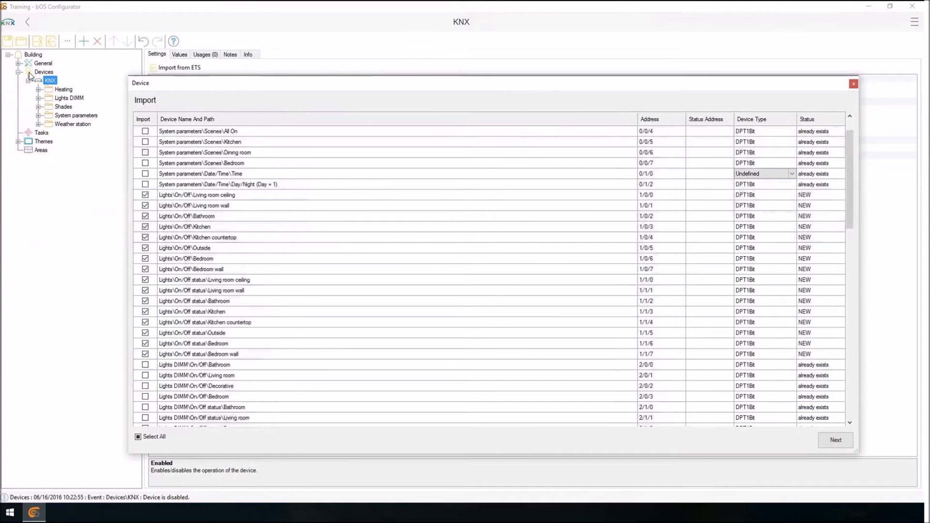
pyautogui.click(197, 194)
pyautogui.moveTo(196, 194); pyautogui.dragTo(197, 354)
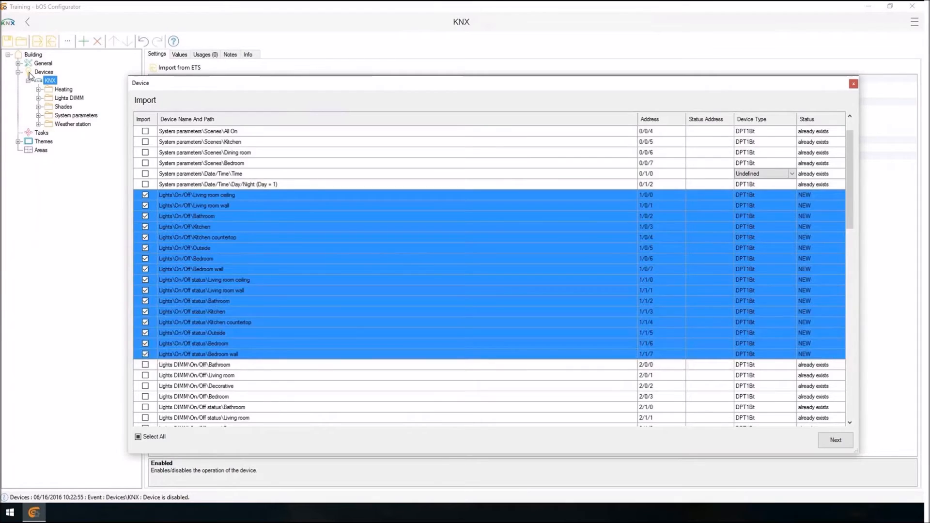
pyautogui.scroll(-2, 489, 272)
pyautogui.scroll(2, 489, 271)
pyautogui.moveTo(849, 179)
pyautogui.mouseDown()
pyautogui.moveTo(849, 334)
pyautogui.moveTo(849, 307)
pyautogui.mouseUp()
pyautogui.scroll(13, 489, 271)
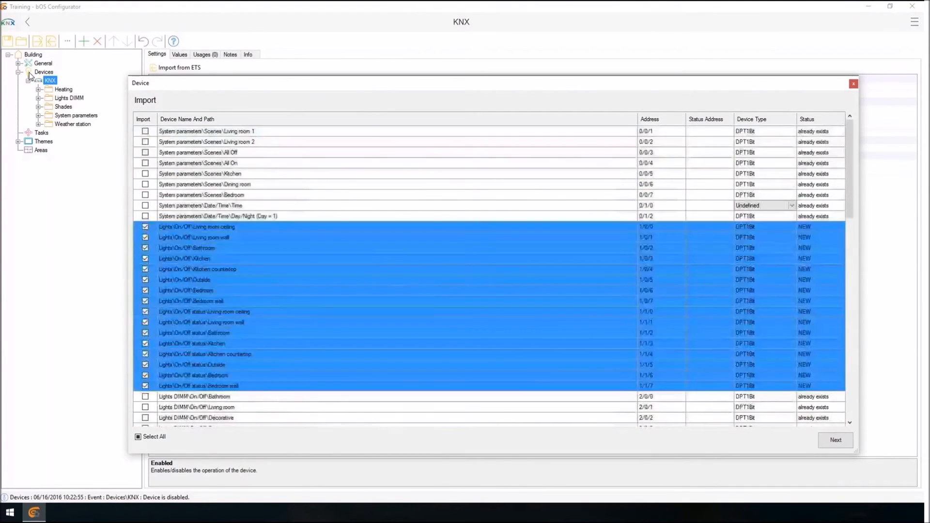
# Set the device type of the four Heating Current setpoint addresses to DPT2ByteFloat.
pyautogui.scroll(-12, 489, 271)
pyautogui.moveTo(208, 322); pyautogui.dragTo(208, 354)
pyautogui.rightClick(529, 334)
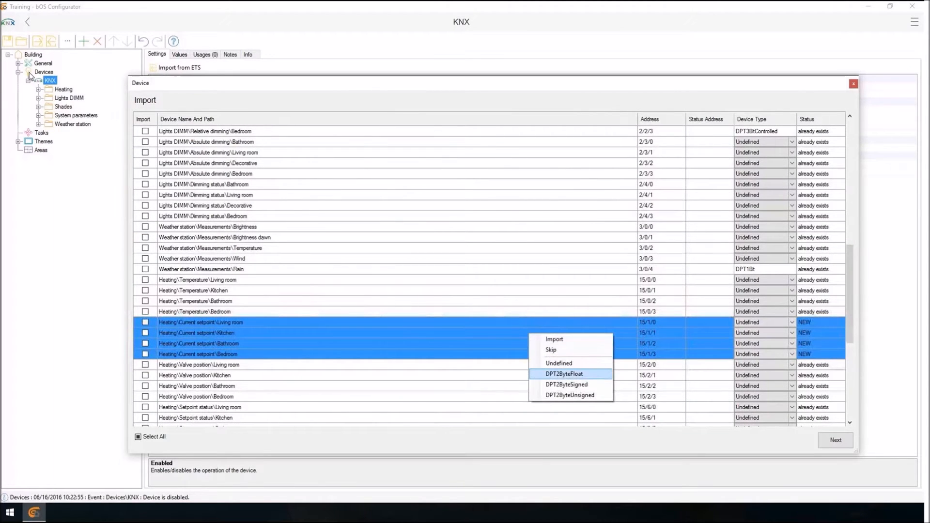
pyautogui.click(565, 374)
# Complete the import of the marked group addresses and review the device values in the values overview.
pyautogui.scroll(13, 489, 271)
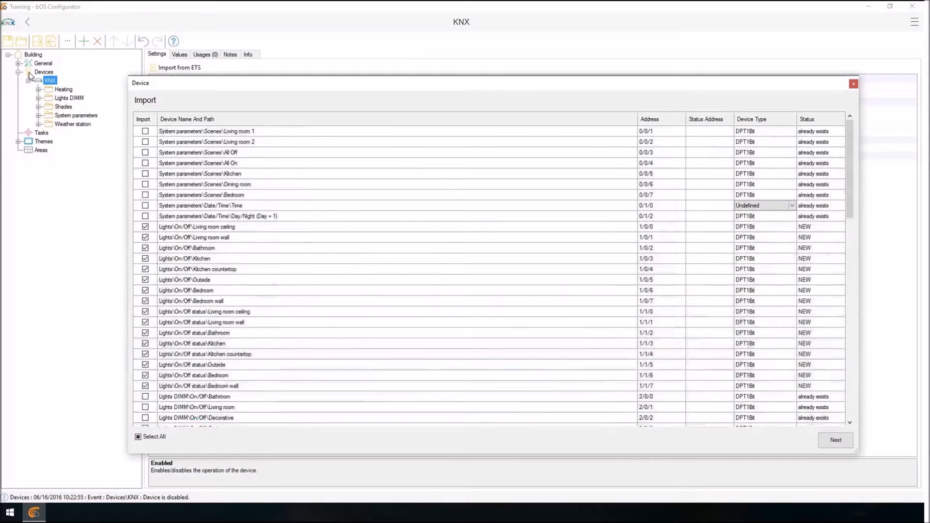
pyautogui.scroll(-9, 489, 271)
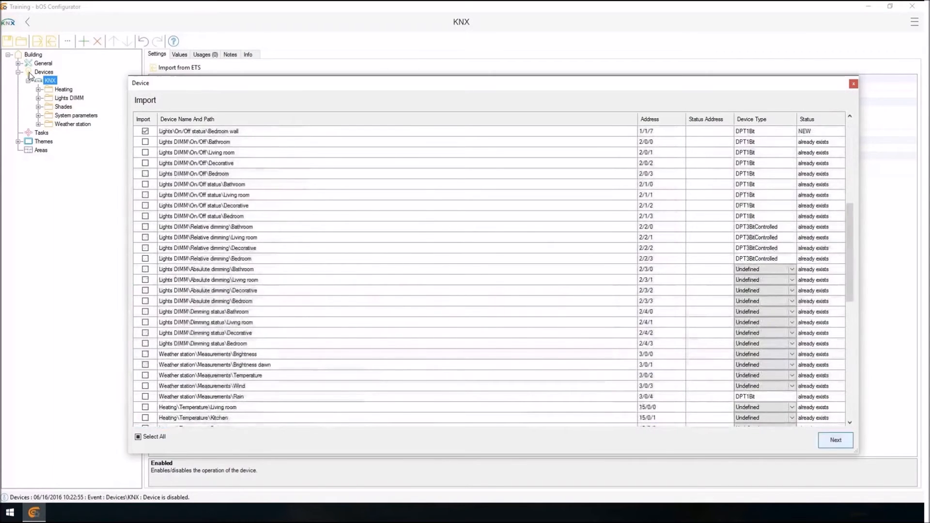
pyautogui.click(835, 440)
pyautogui.click(835, 440)
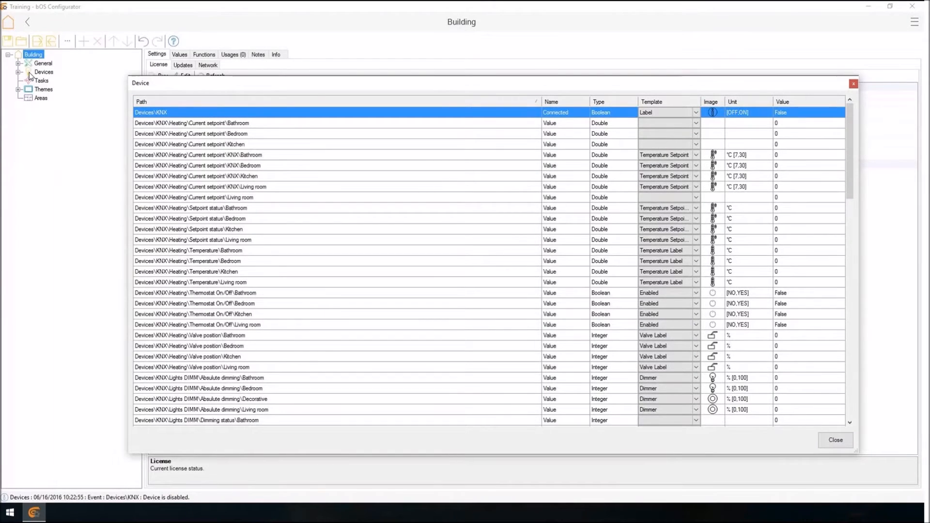
pyautogui.scroll(-20, 489, 271)
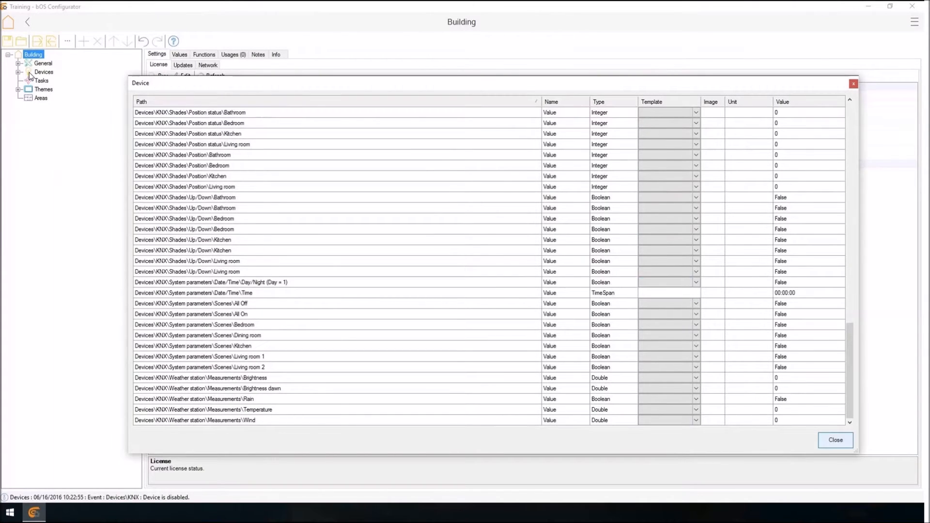
# Review the values of the KNX device in its values overview, looking through the templates and images assigned to all group addresses.
pyautogui.press('Return')
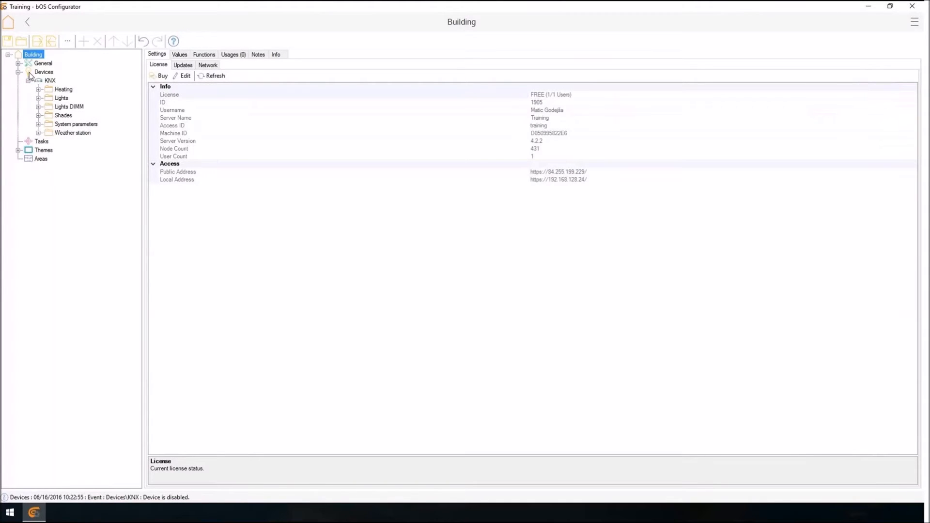
pyautogui.rightClick(47, 79)
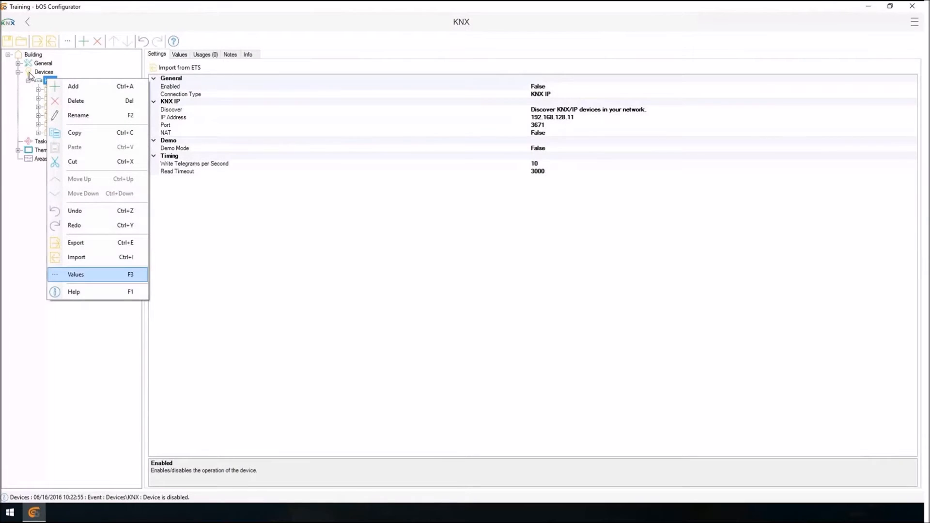
pyautogui.click(76, 275)
pyautogui.scroll(-10, 457, 250)
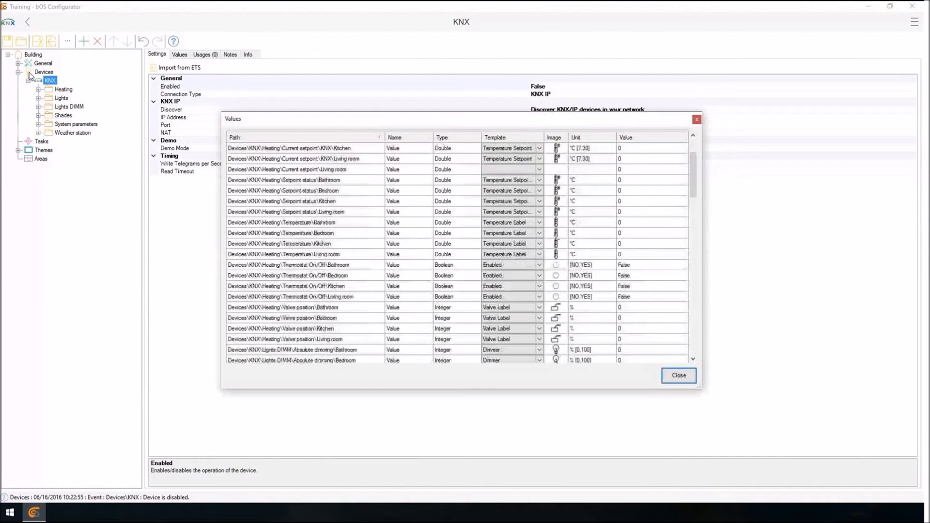
pyautogui.scroll(-15, 457, 249)
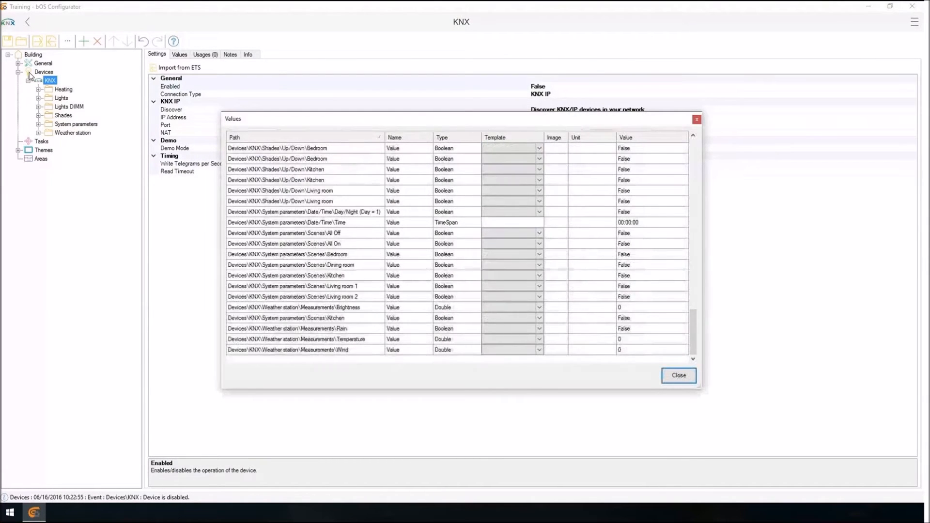
pyautogui.press('Escape')
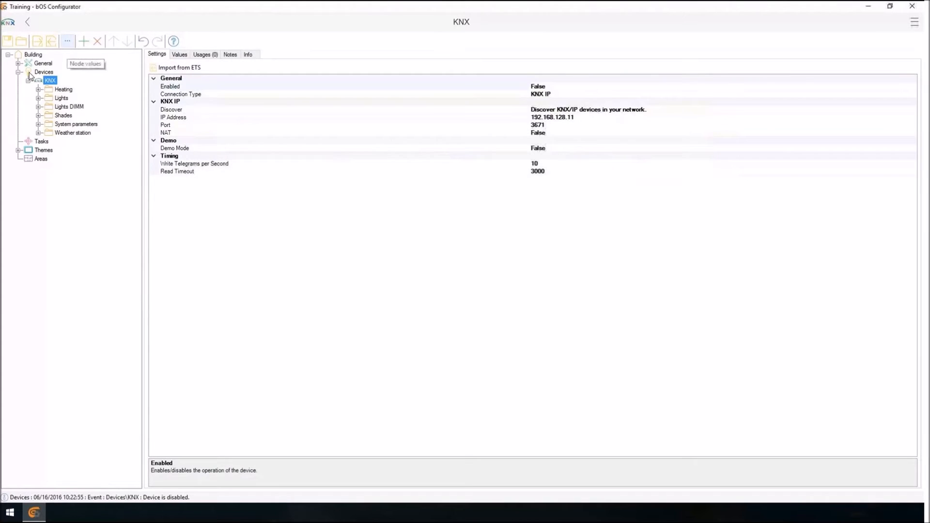
pyautogui.click(67, 41)
pyautogui.scroll(-15, 457, 249)
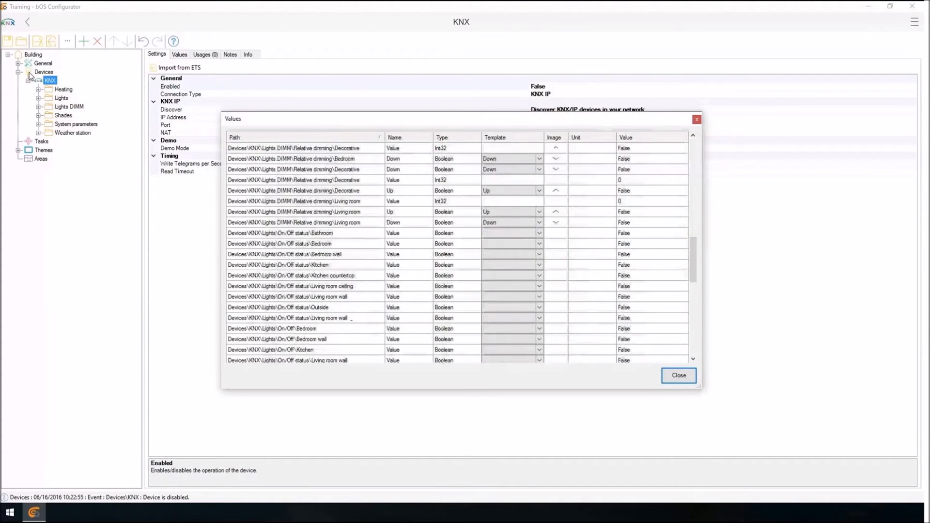
pyautogui.press('Escape')
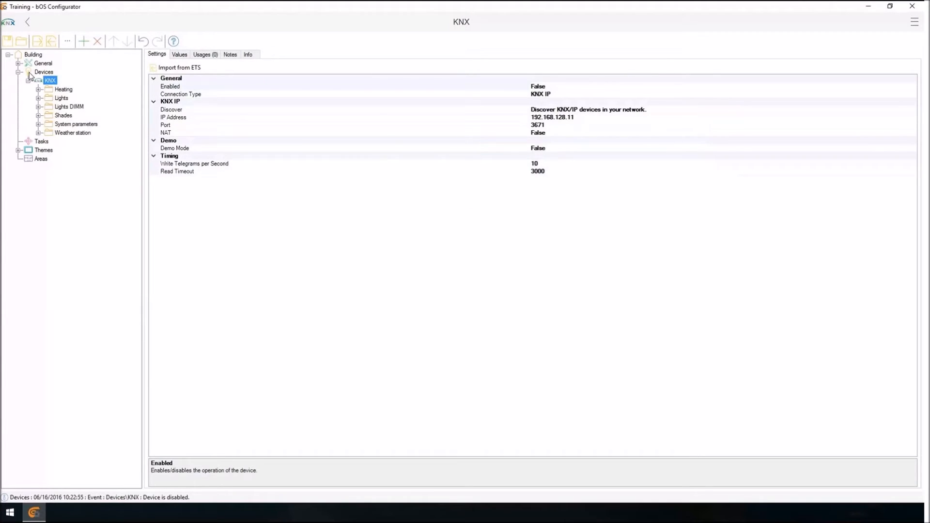
# Review the values of the Lights folder alone, selecting all of its On/Off and On/Off status entries.
pyautogui.click(38, 98)
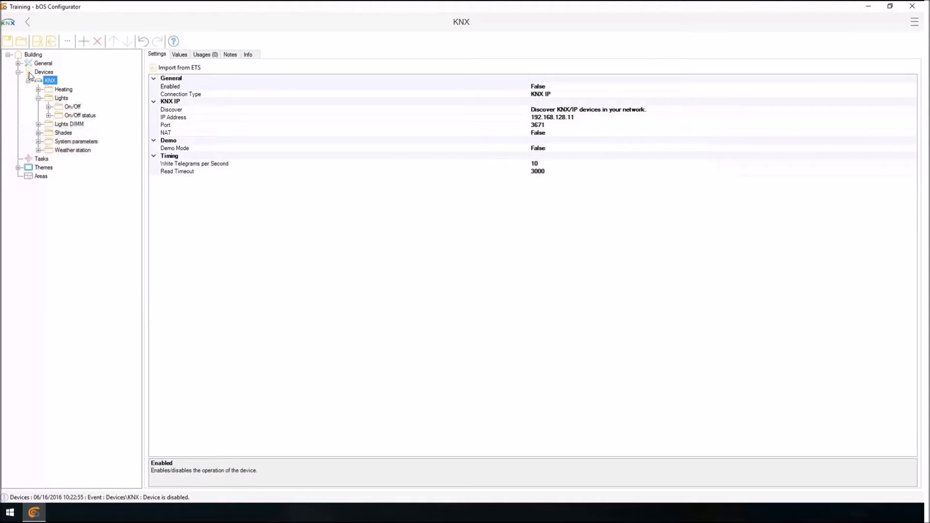
pyautogui.click(61, 97)
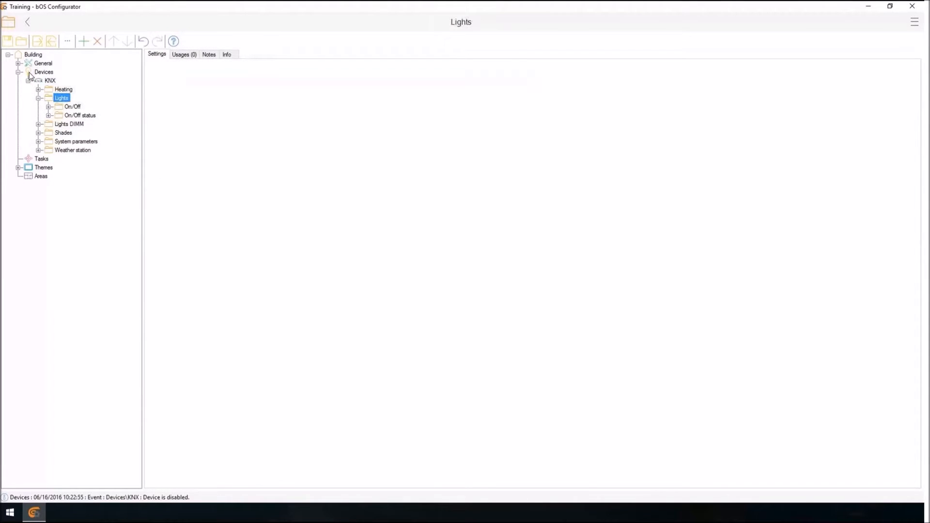
pyautogui.rightClick(61, 98)
pyautogui.click(78, 293)
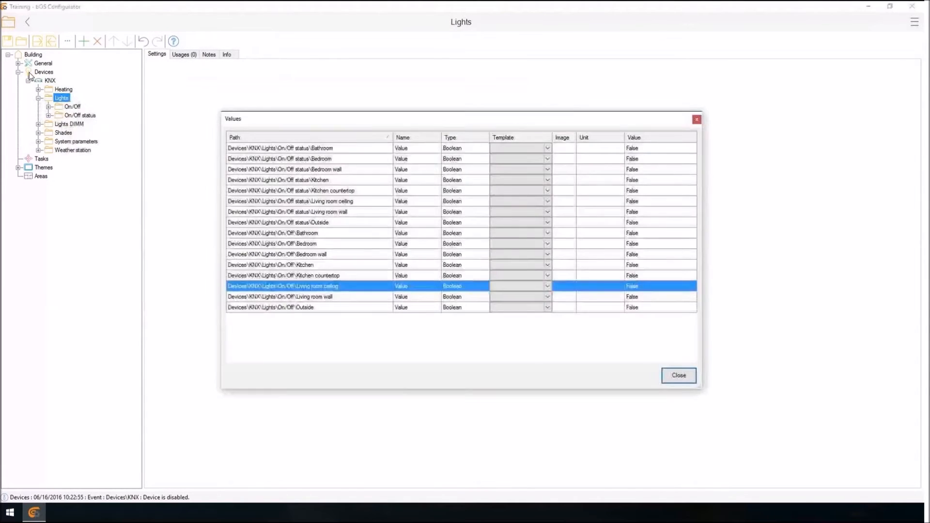
pyautogui.hotkey('ctrl', 'a')
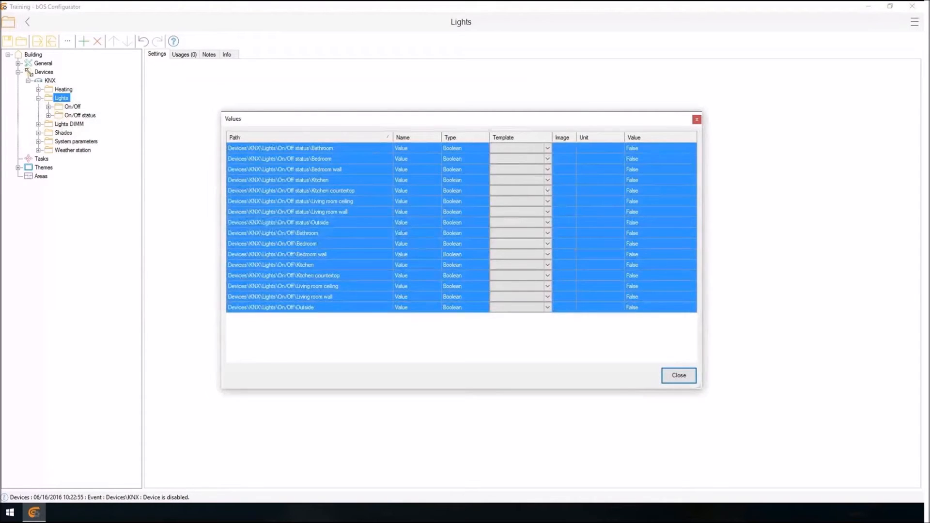
pyautogui.click(679, 375)
# Add a new panel under the existing theme in the Themes branch.
pyautogui.click(38, 98)
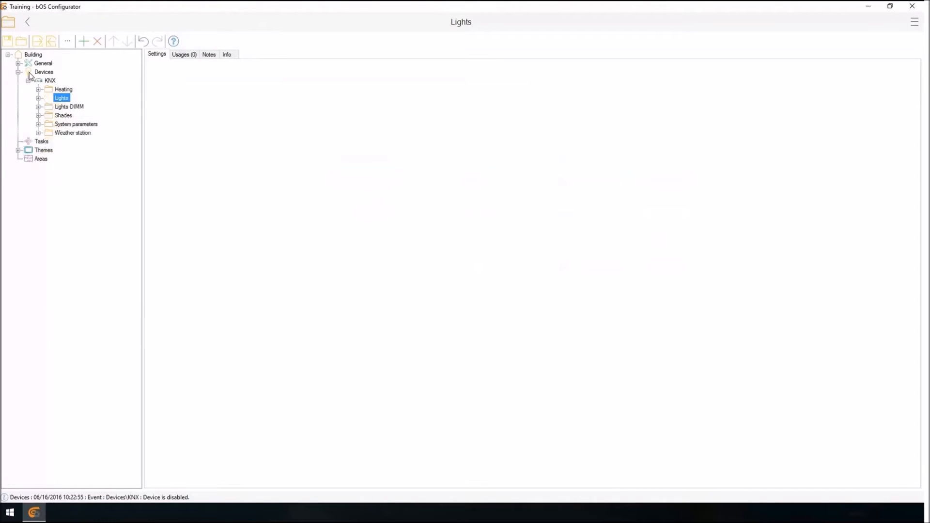
pyautogui.click(28, 81)
pyautogui.click(18, 98)
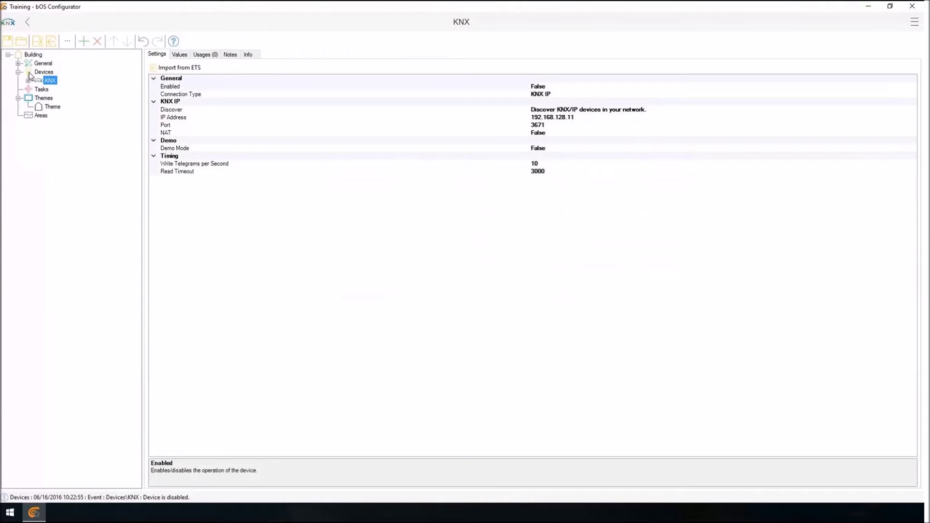
pyautogui.click(52, 106)
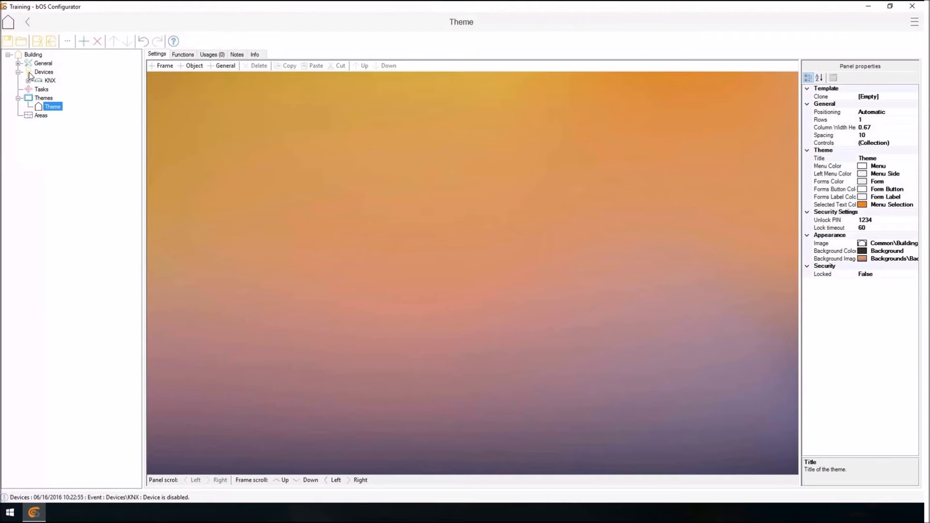
pyautogui.rightClick(52, 107)
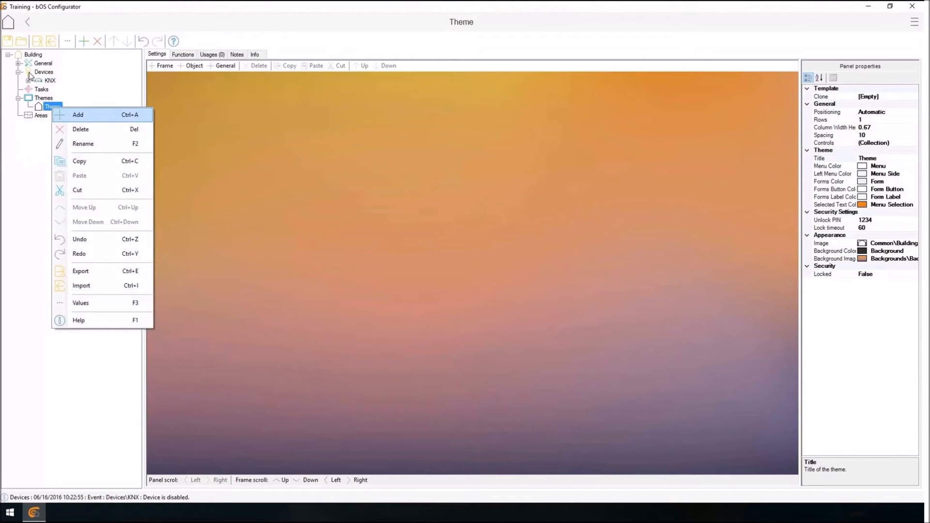
pyautogui.click(78, 115)
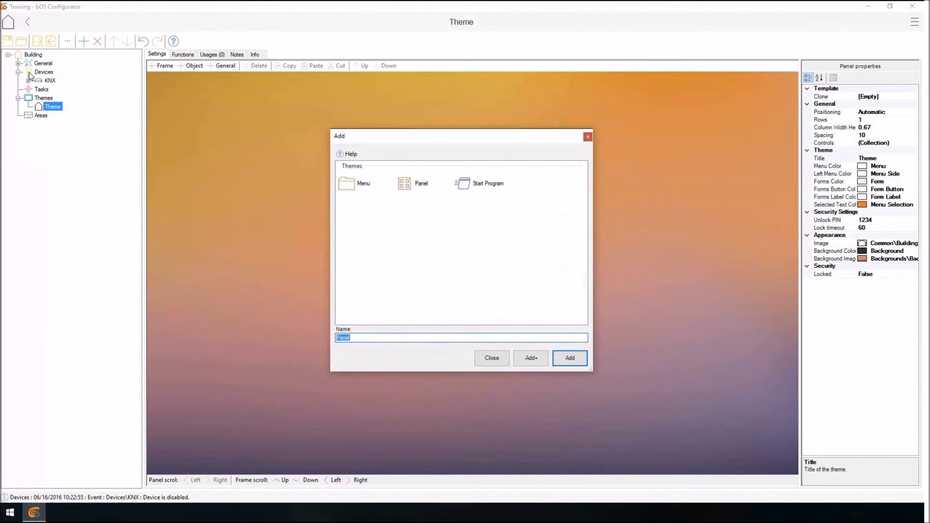
pyautogui.click(569, 358)
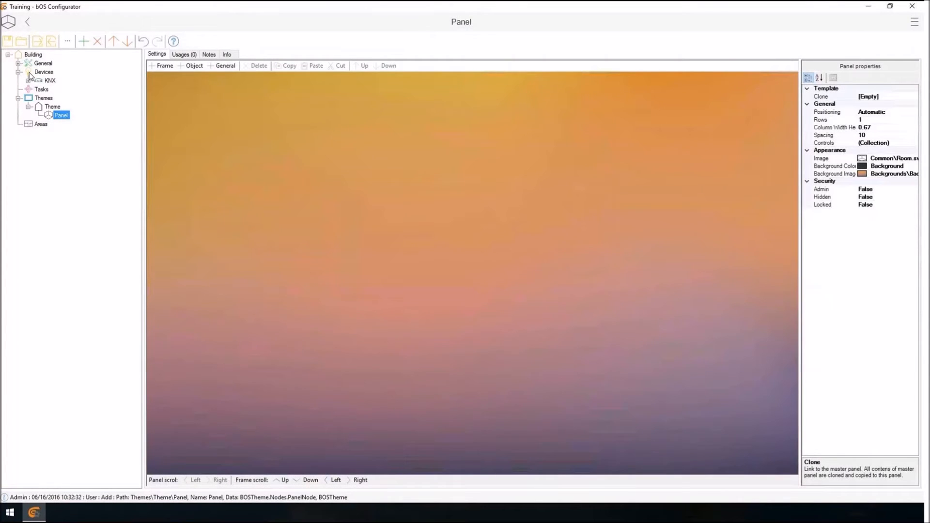
# Rename the new panel as Automatic layout.
pyautogui.press('F2')
pyautogui.write('Automatic layout')
pyautogui.press('Return')
# Duplicate the Automatic layout panel and rename the copy as Free layout.
pyautogui.hotkey('ctrl', 'd')
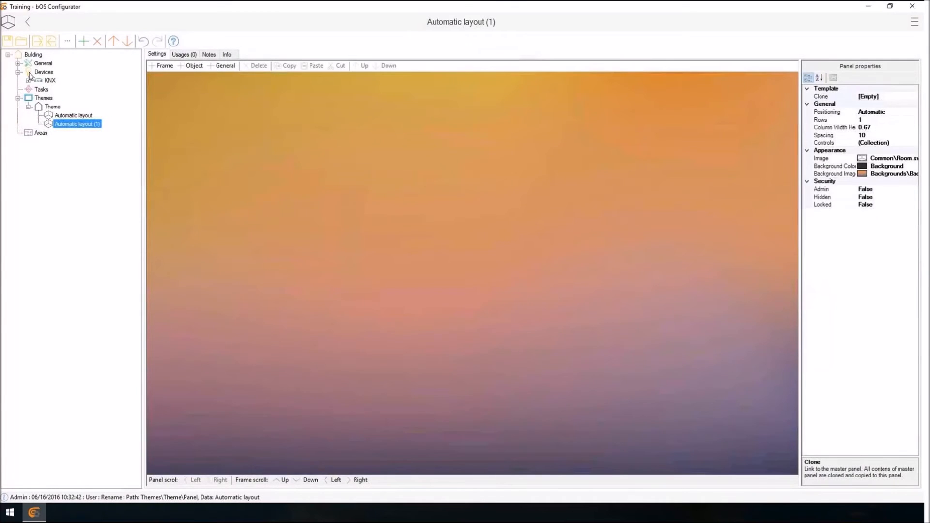
pyautogui.press('F2')
pyautogui.write('Free')
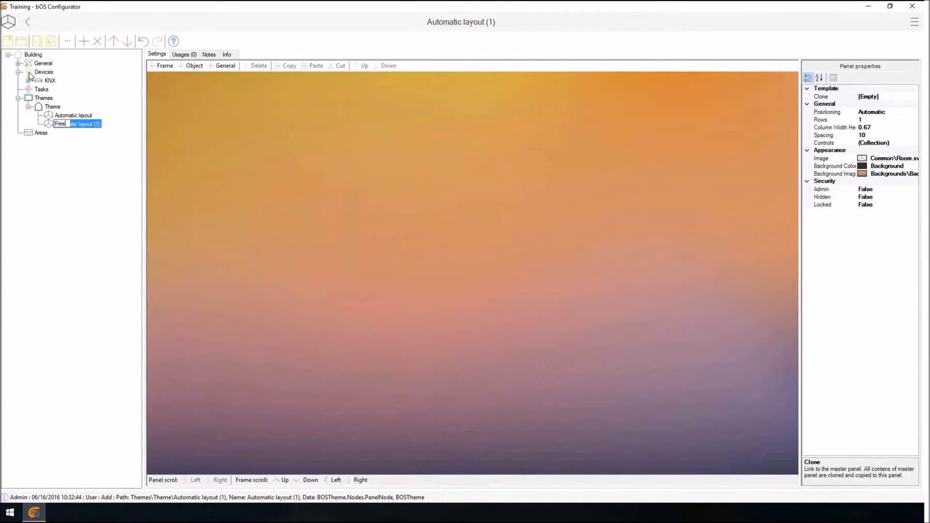
pyautogui.write(' layout')
pyautogui.press('Return')
# Add two automatic-style vertical frames with 6 rows and 1 column to the Automatic layout panel.
pyautogui.press('Up')
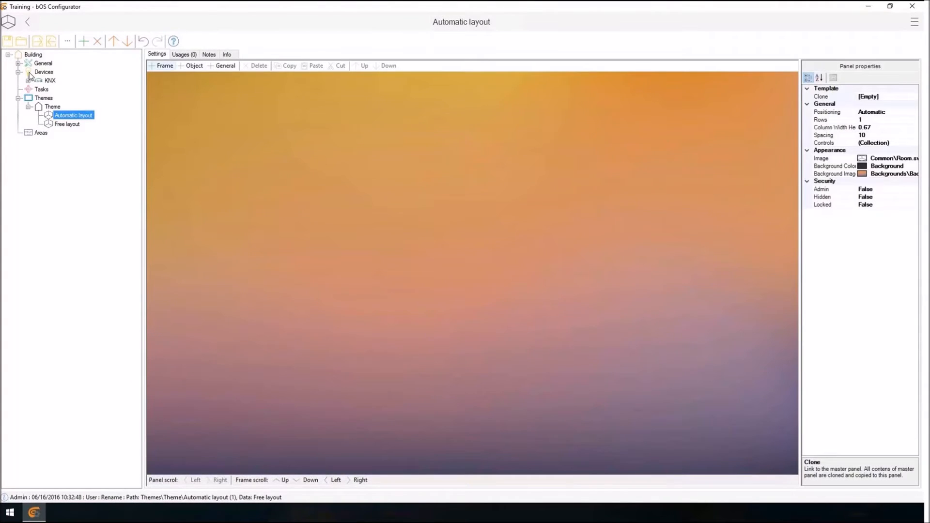
pyautogui.click(162, 66)
pyautogui.click(663, 386)
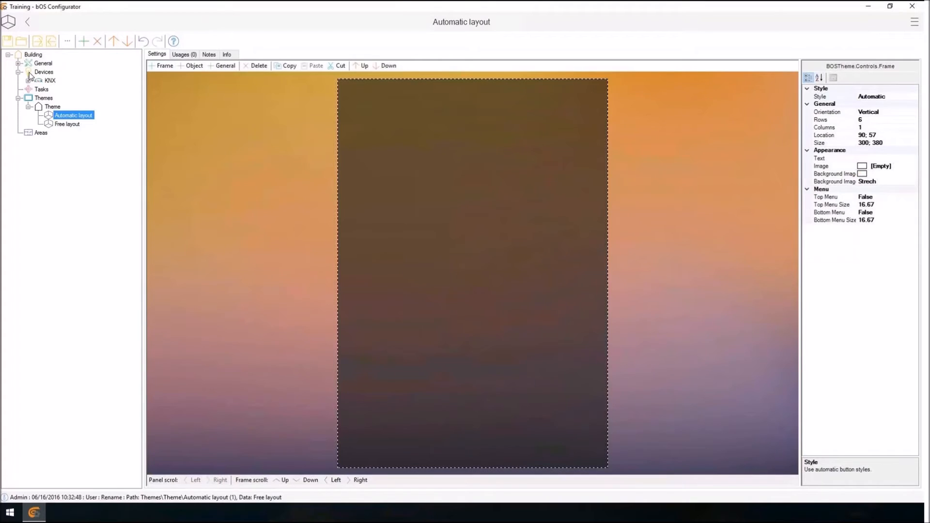
pyautogui.click(161, 66)
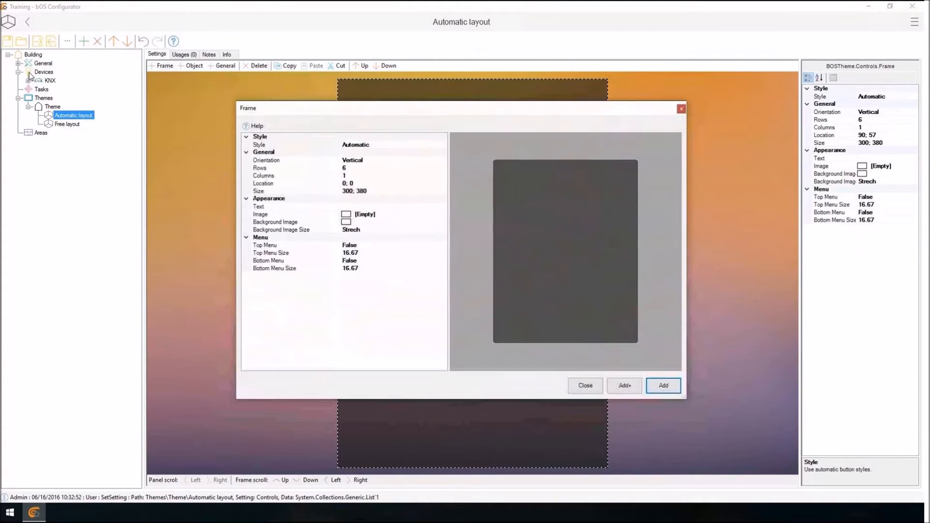
pyautogui.click(663, 386)
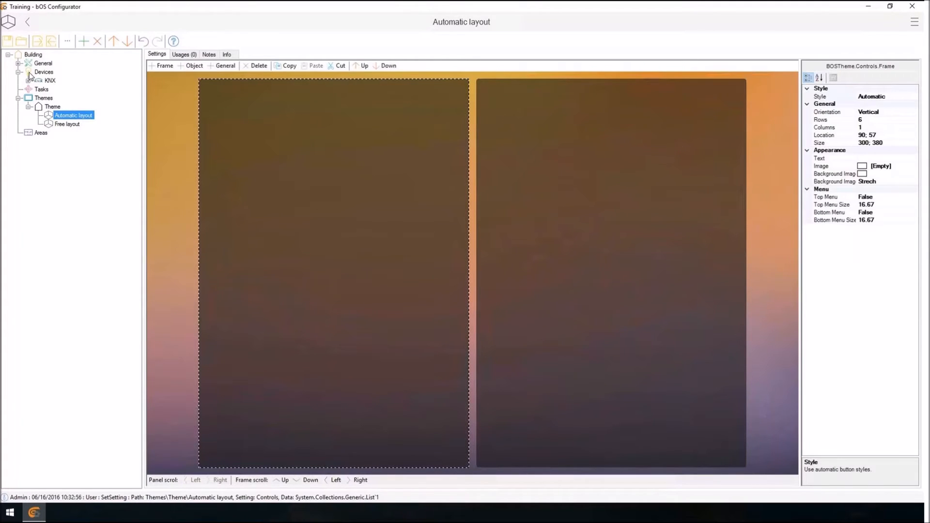
# Assign the Lamp template to all values in the KNX Lights On/Off folder.
pyautogui.click(27, 81)
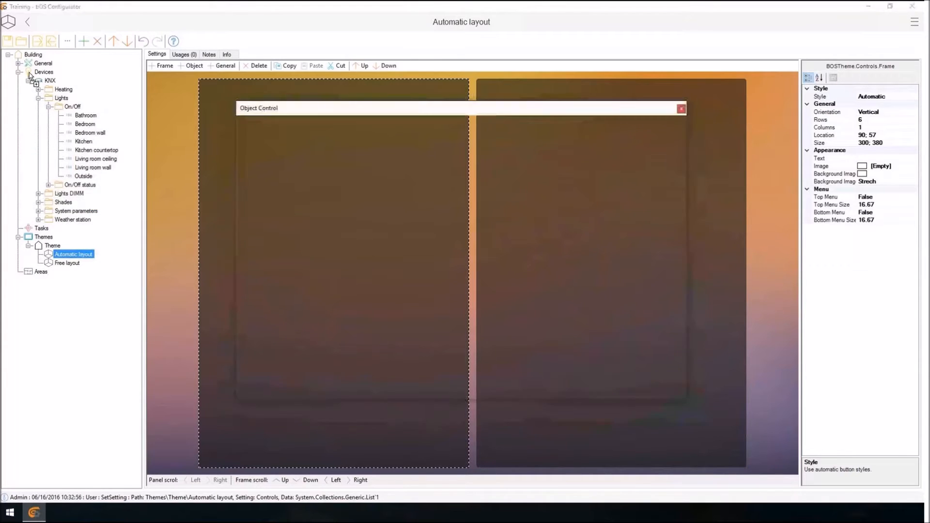
pyautogui.click(585, 385)
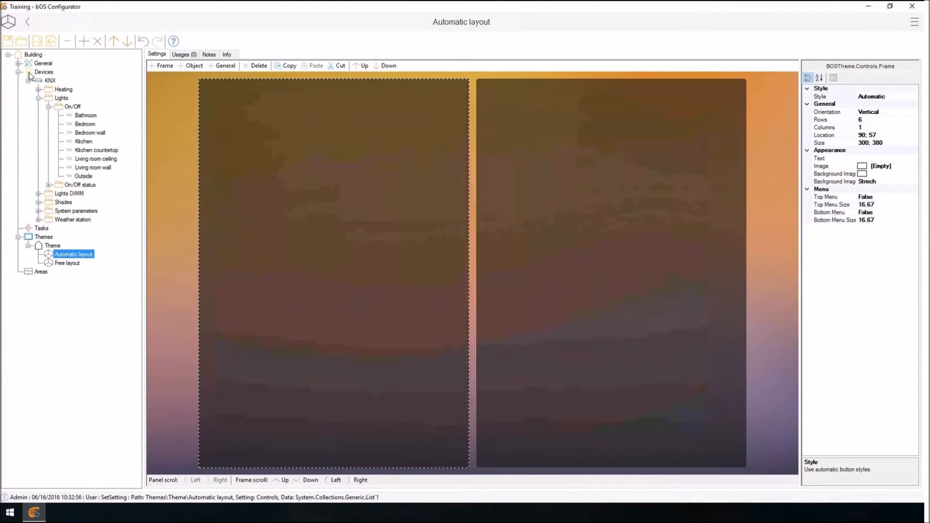
pyautogui.rightClick(72, 106)
pyautogui.click(88, 302)
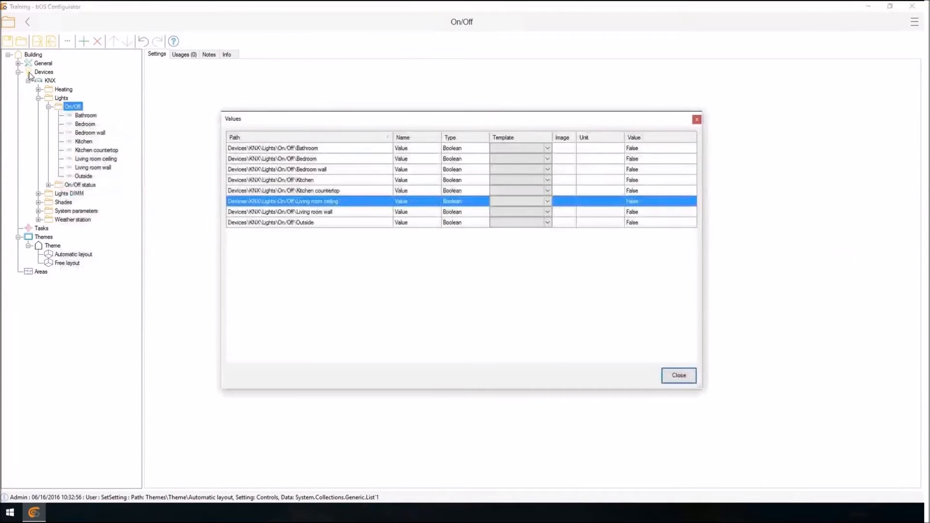
pyautogui.moveTo(310, 148); pyautogui.dragTo(322, 222)
pyautogui.rightClick(330, 181)
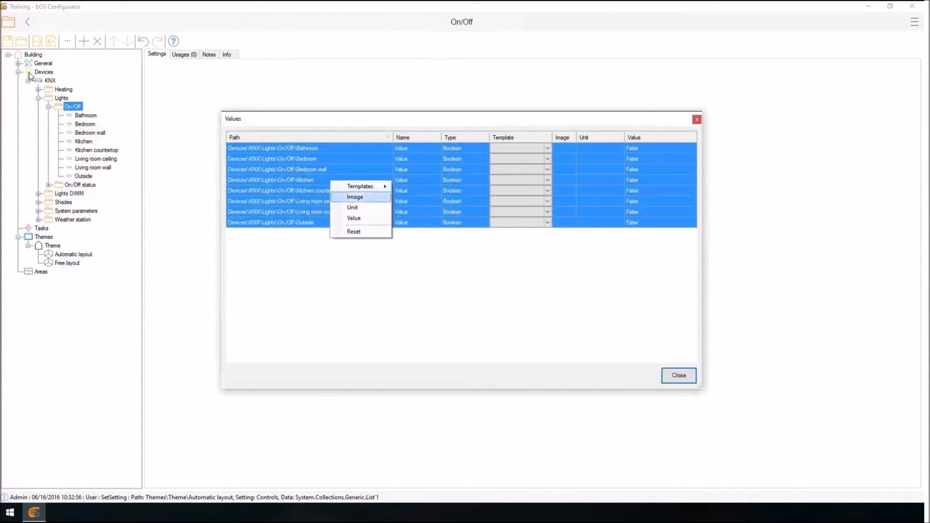
pyautogui.moveTo(360, 186)
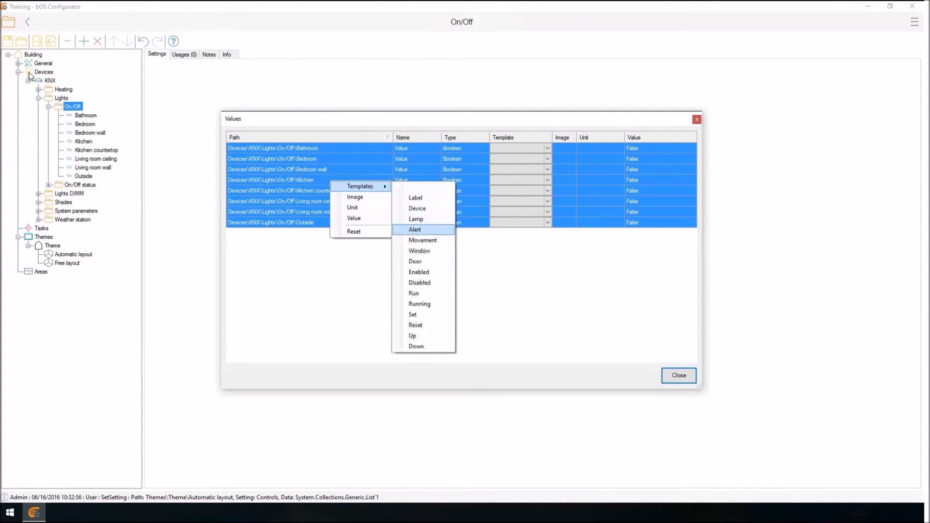
pyautogui.click(419, 219)
pyautogui.click(678, 375)
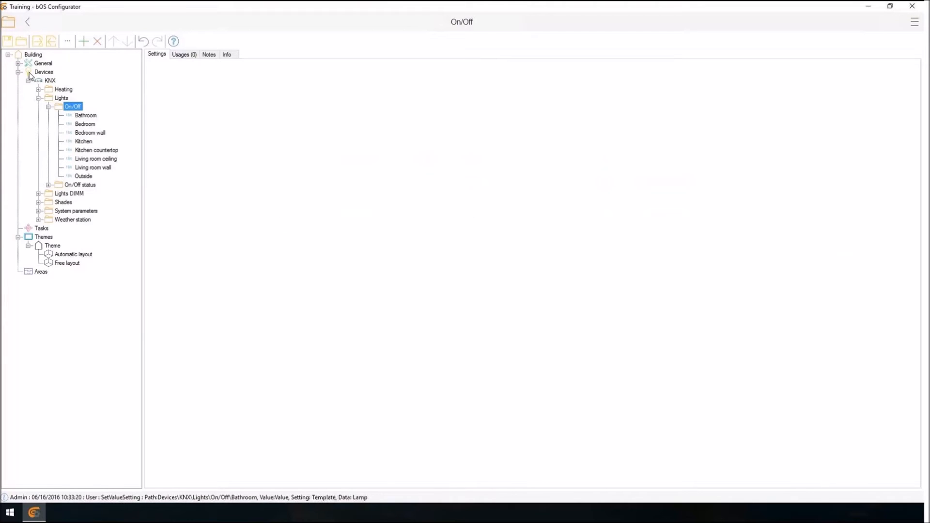
# Add the Bathroom, Bedroom, Bedroom wall and Kitchen On/Off lights to the left frame of the Automatic layout panel.
pyautogui.click(73, 254)
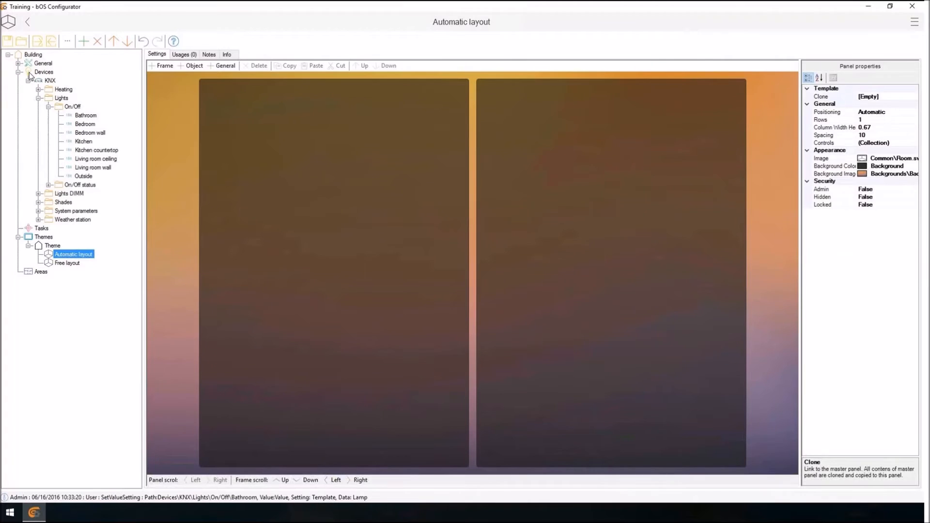
pyautogui.moveTo(86, 115); pyautogui.dragTo(263, 184)
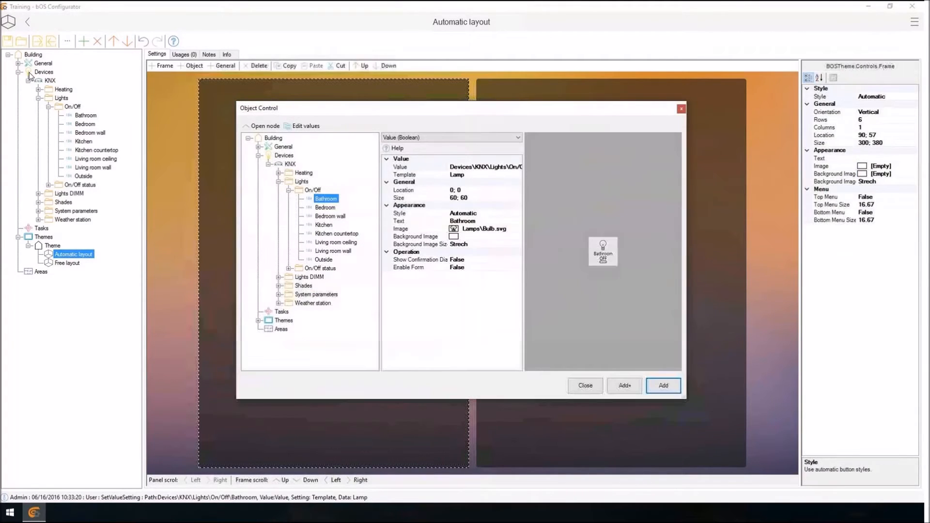
pyautogui.click(662, 386)
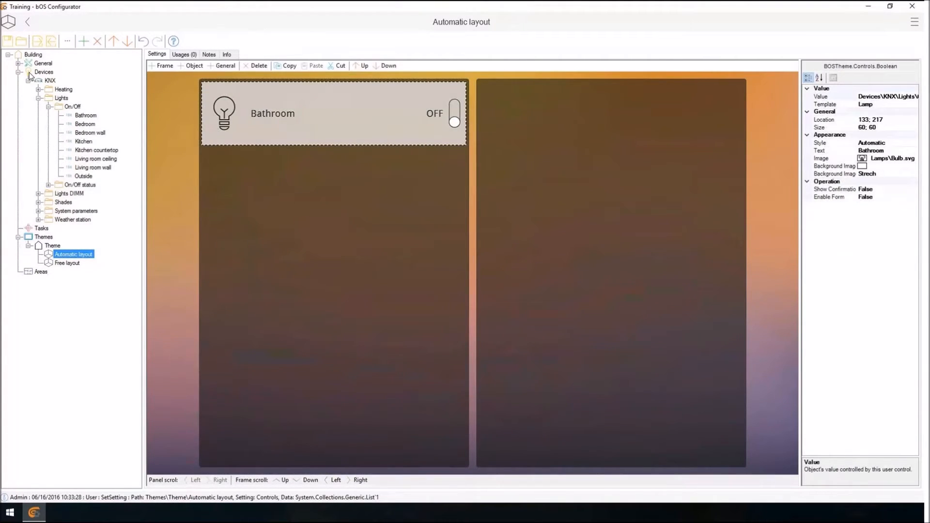
pyautogui.moveTo(85, 124); pyautogui.dragTo(290, 203)
pyautogui.press('Return')
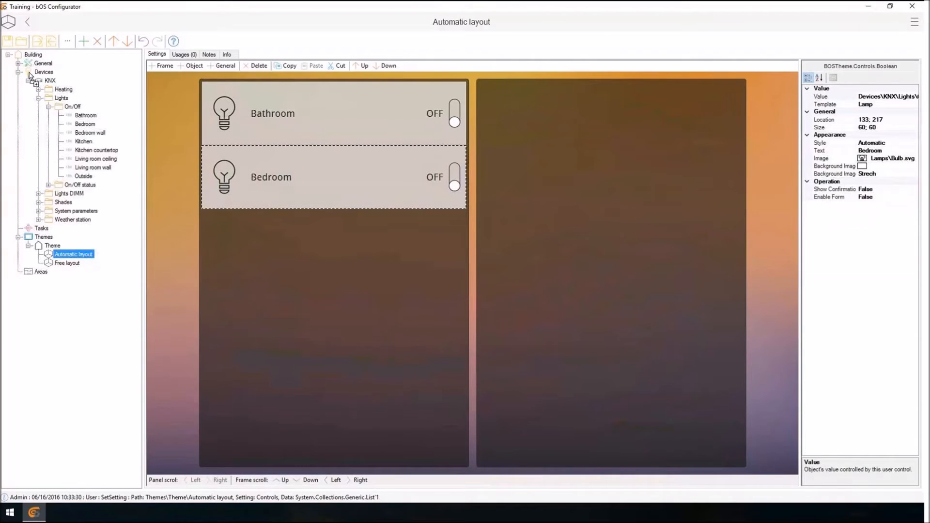
pyautogui.moveTo(90, 133); pyautogui.dragTo(290, 252)
pyautogui.press('Return')
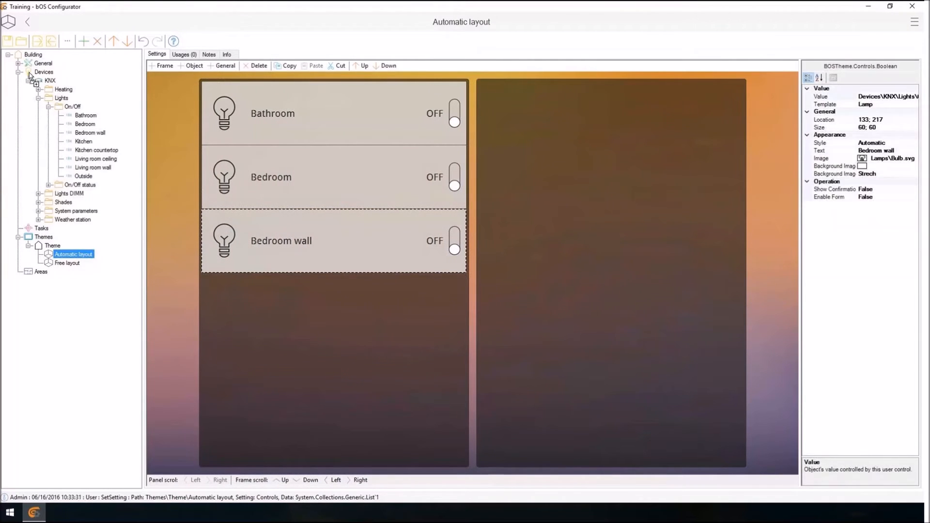
pyautogui.moveTo(84, 141); pyautogui.dragTo(291, 304)
pyautogui.press('Return')
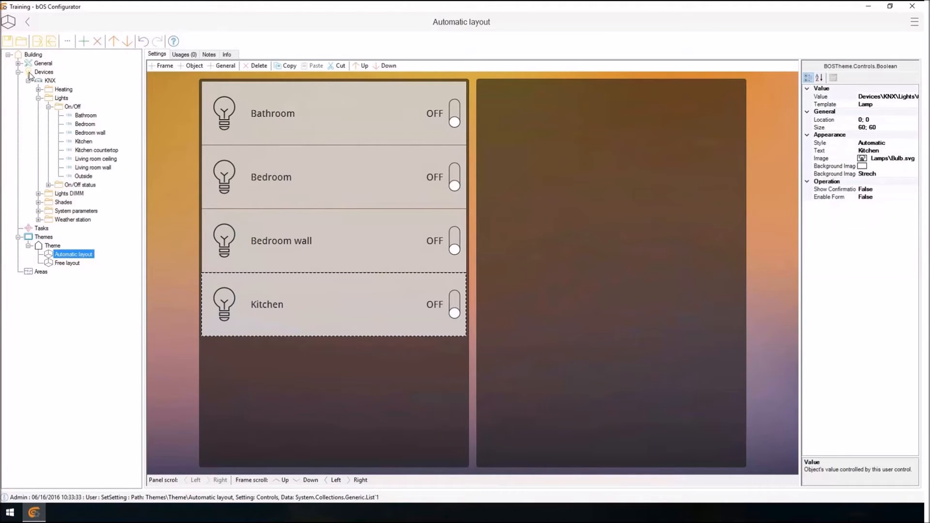
# Add the Outside and Living room wall On/Off lights to the empty second frame of the Automatic layout panel.
pyautogui.moveTo(83, 176); pyautogui.dragTo(615, 307)
pyautogui.press('Return')
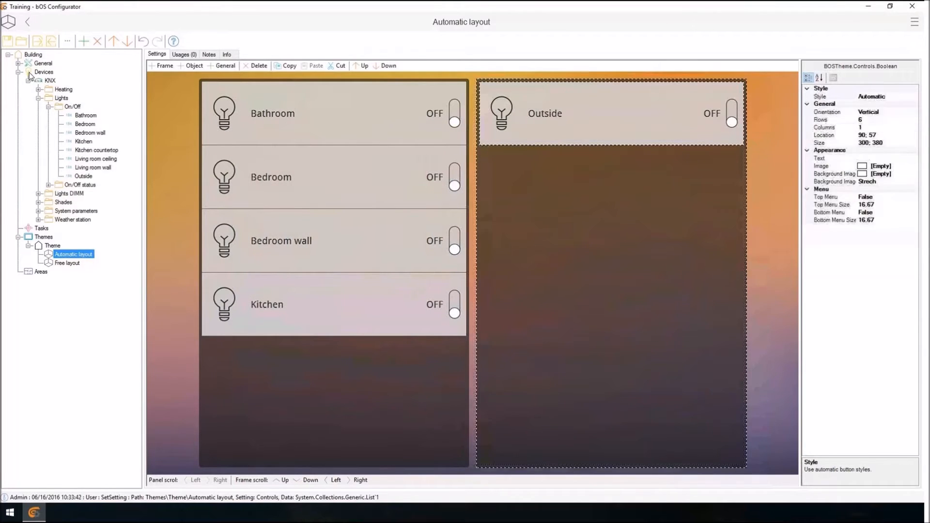
pyautogui.moveTo(93, 167); pyautogui.dragTo(611, 308)
# Change the image of the Bathroom light control to Fluo.svg from the Lamps library.
pyautogui.click(334, 113)
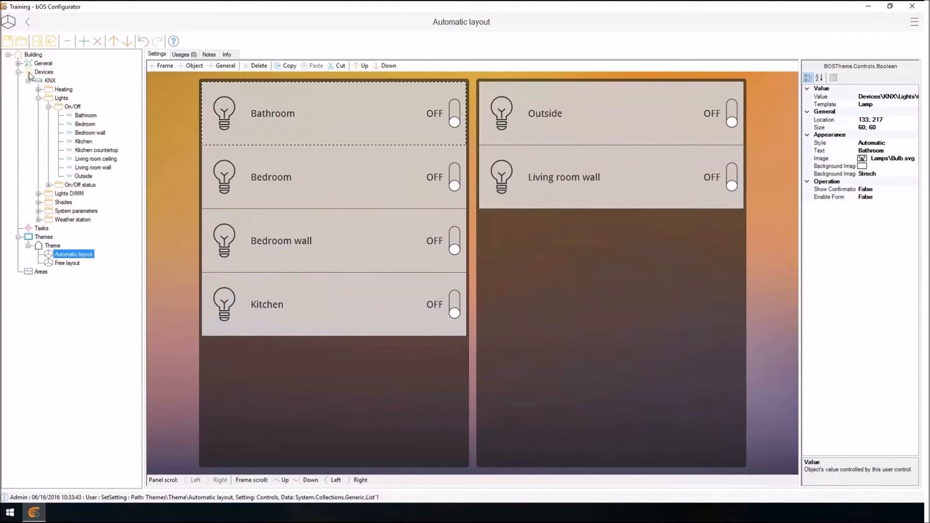
pyautogui.click(908, 158)
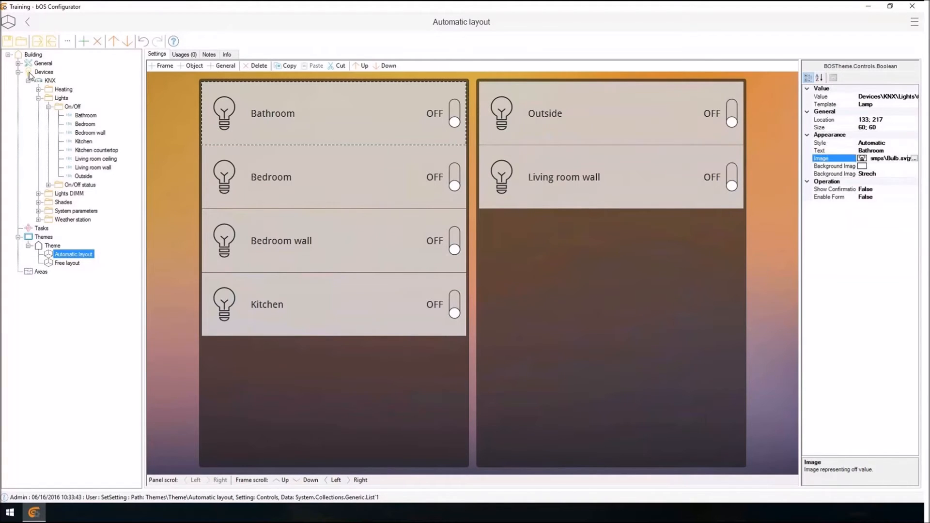
pyautogui.click(913, 159)
pyautogui.click(367, 260)
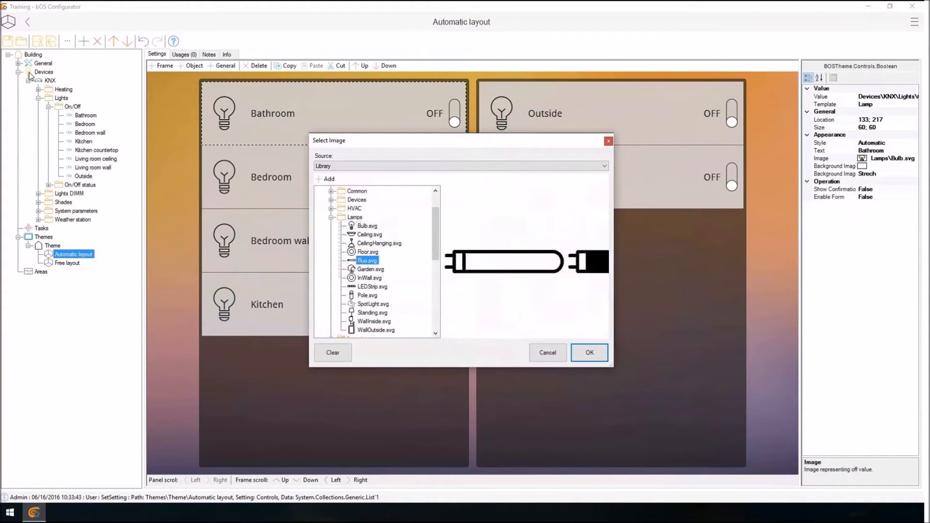
pyautogui.click(589, 353)
# Change the image of the Bedroom light control to Garden.svg from the Lamps library.
pyautogui.click(334, 177)
pyautogui.click(908, 159)
pyautogui.click(914, 159)
pyautogui.click(367, 261)
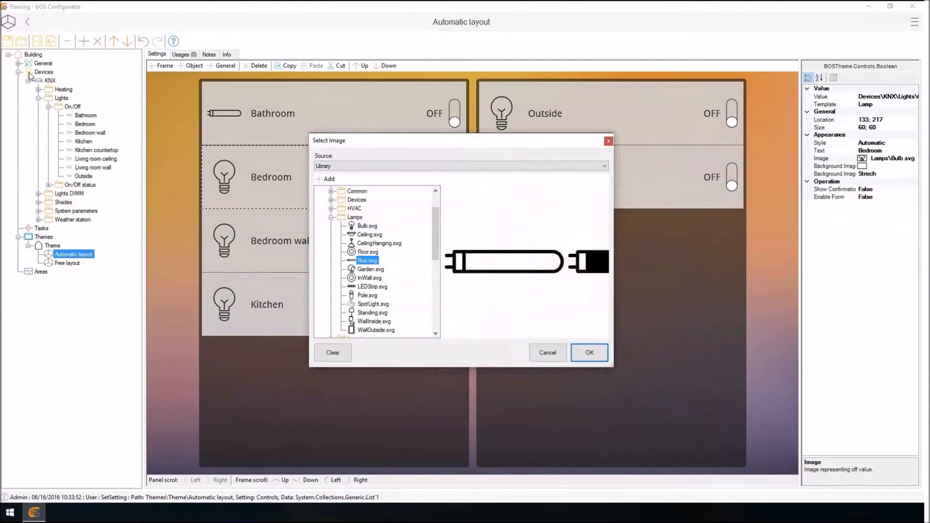
pyautogui.click(370, 269)
pyautogui.click(590, 352)
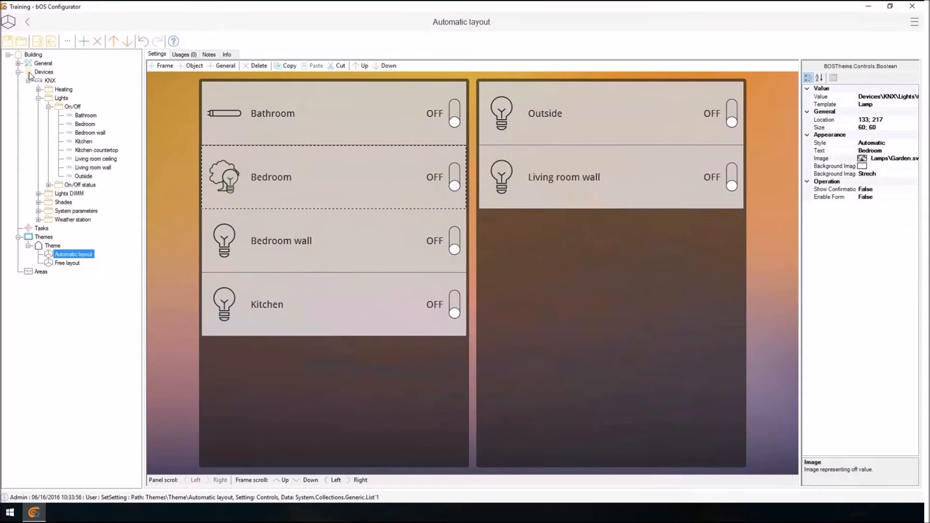
# Set the image of the Kitchen, Kitchen countertop and Living room ceiling values in the On/Off folder to CeilingHanging.svg.
pyautogui.rightClick(59, 106)
pyautogui.click(87, 302)
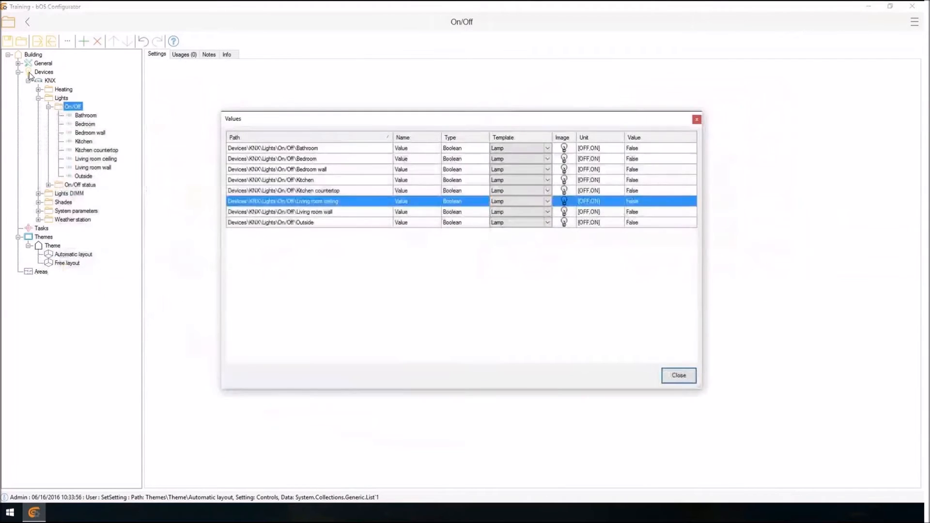
pyautogui.hotkey('shift', 'Up')
pyautogui.hotkey('shift', 'Up')
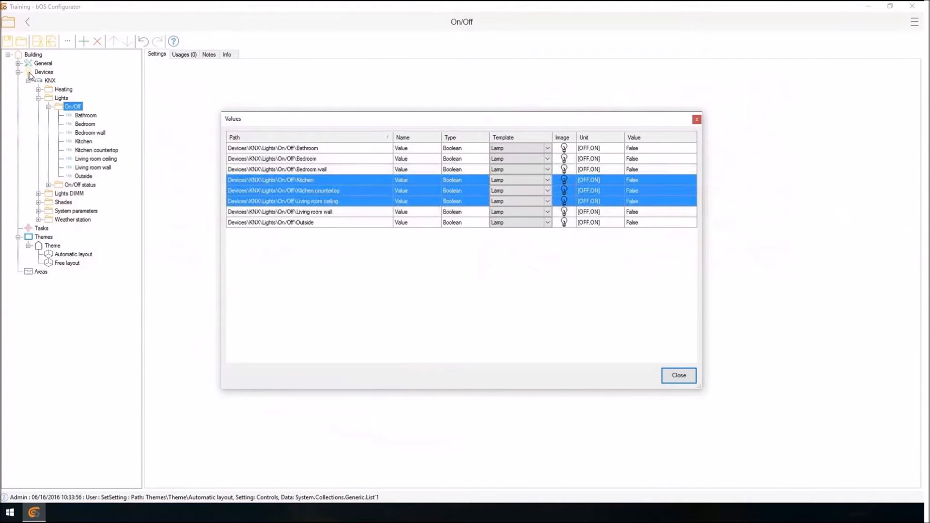
pyautogui.rightClick(564, 180)
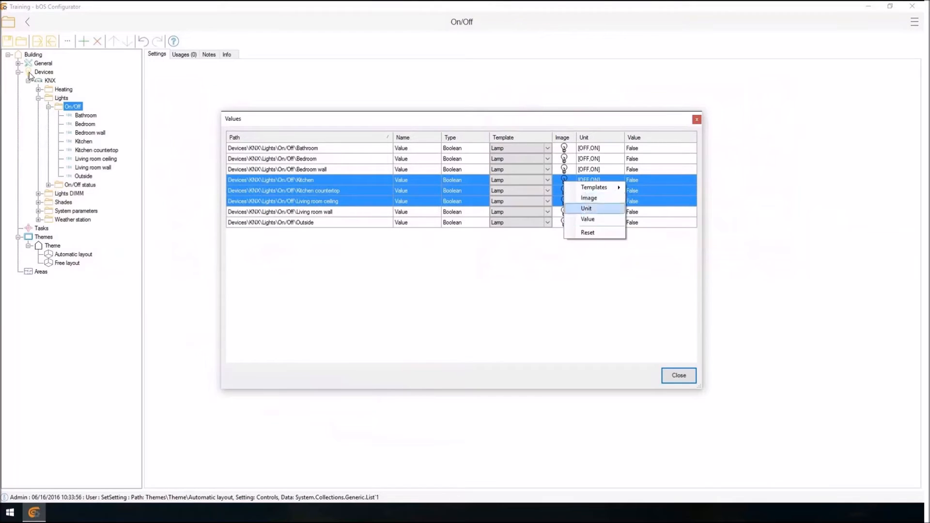
pyautogui.click(590, 198)
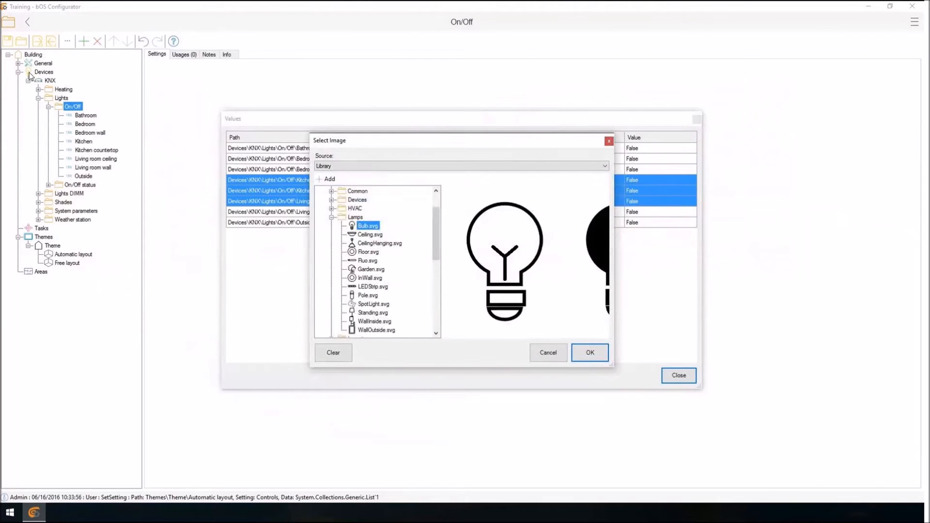
pyautogui.press('Down')
pyautogui.press('Down')
pyautogui.press('Return')
pyautogui.press('Return')
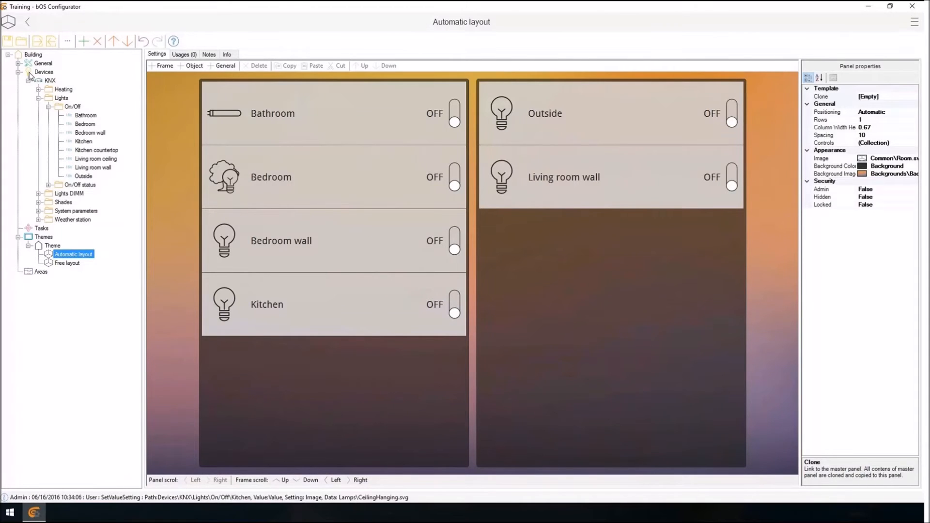
# Add the Kitchen On/Off light again below the existing controls in the first frame, and open the Kitchen device's values.
pyautogui.doubleClick(309, 304)
pyautogui.press('Return')
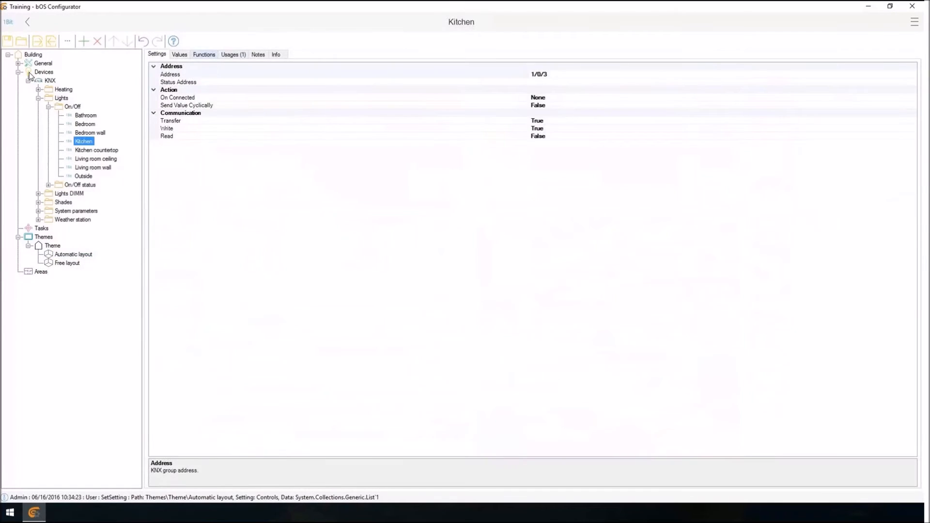
pyautogui.hotkey('ctrl', 'Tab')
pyautogui.hotkey('ctrl', 'Tab')
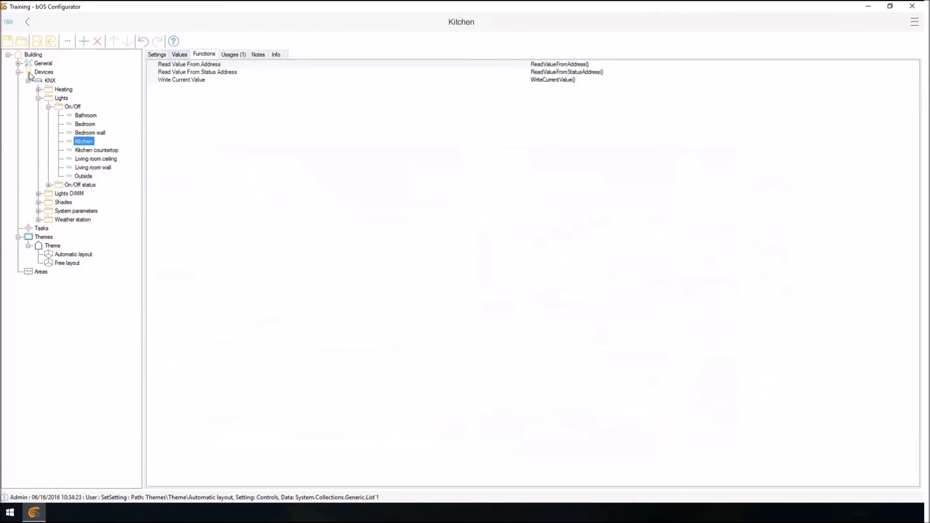
pyautogui.hotkey('ctrl', 'shift', 'Tab')
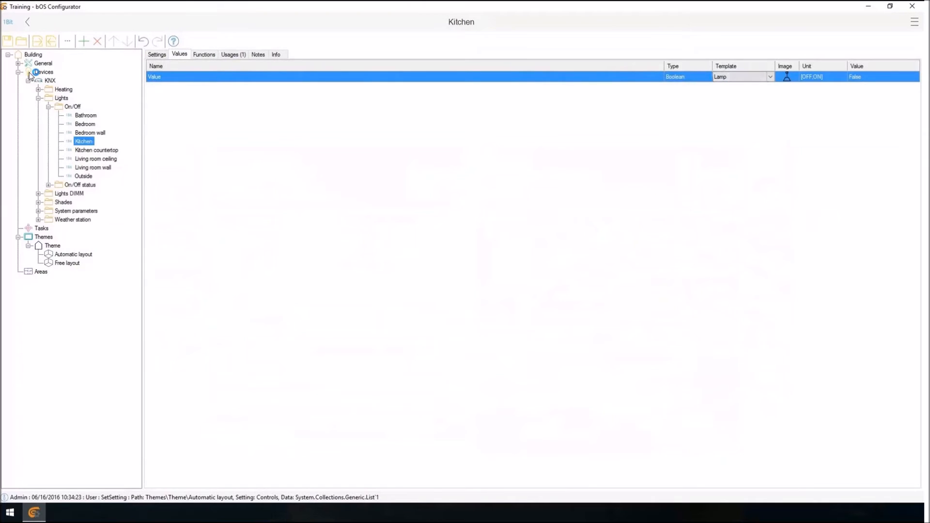
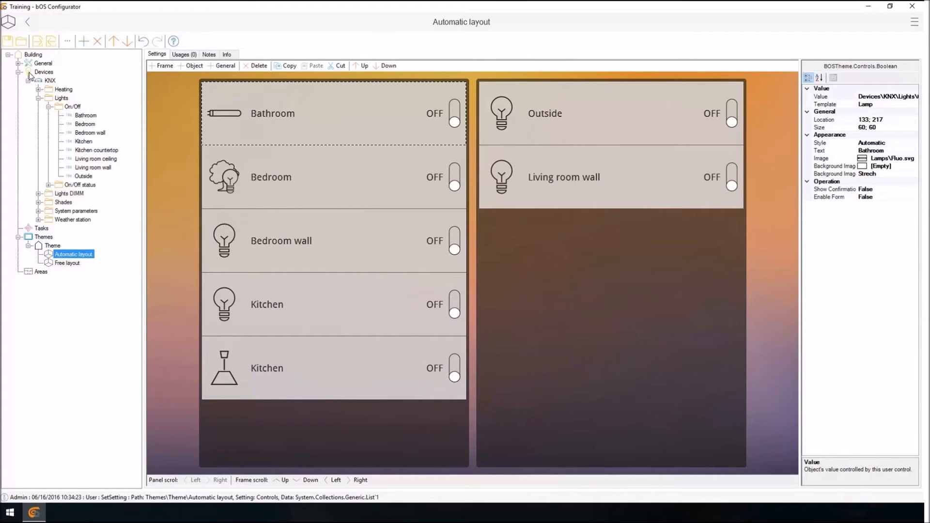
# Set the Bathroom light control's Style to Manual and its Status Display to Manual.
pyautogui.click(871, 143)
pyautogui.click(914, 143)
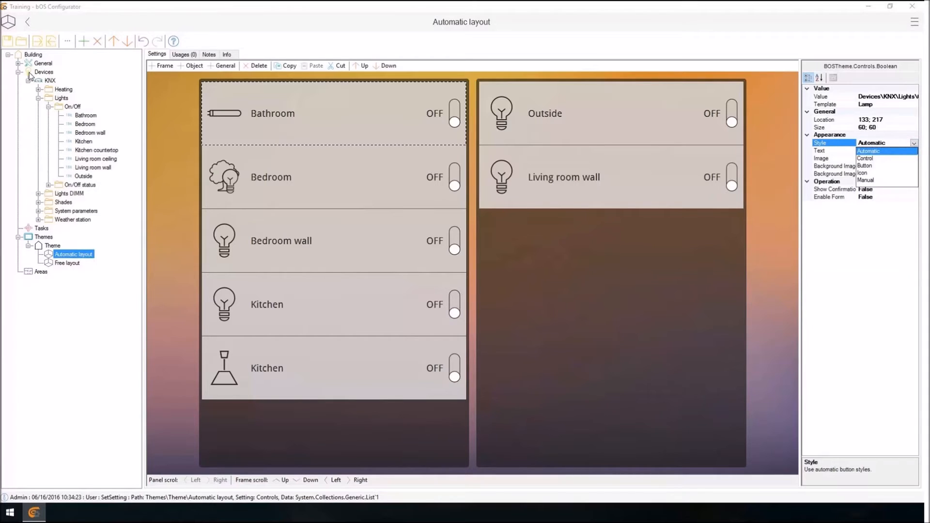
pyautogui.click(865, 180)
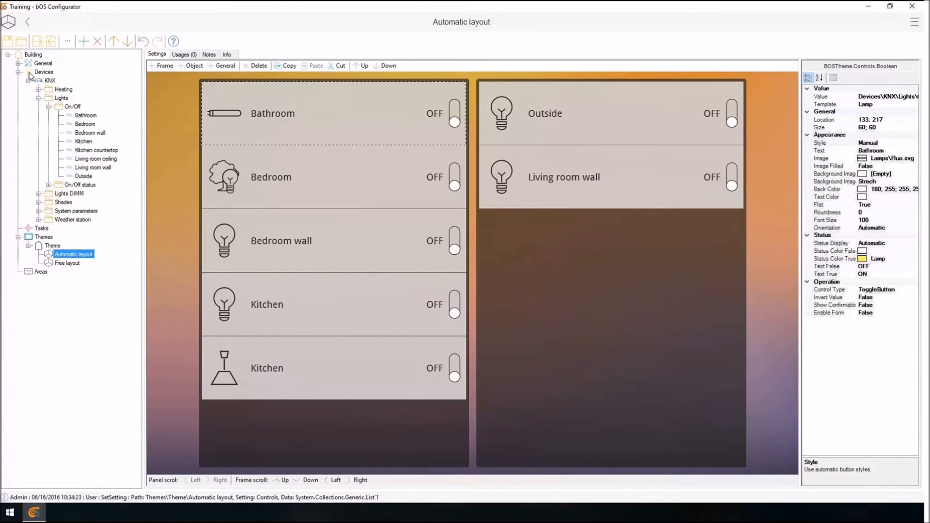
pyautogui.click(871, 243)
pyautogui.click(914, 243)
pyautogui.click(865, 281)
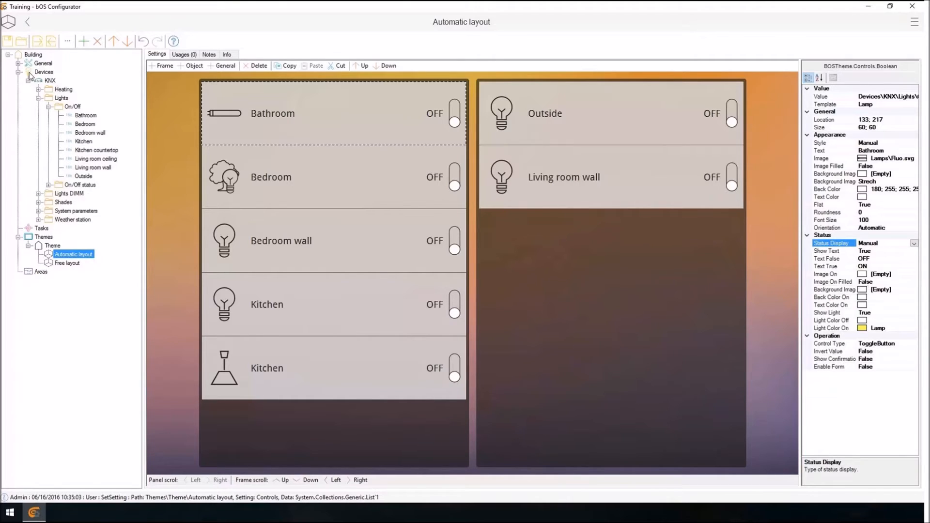
# Open the Free layout panel and set its Positioning to Free.
pyautogui.press('Down')
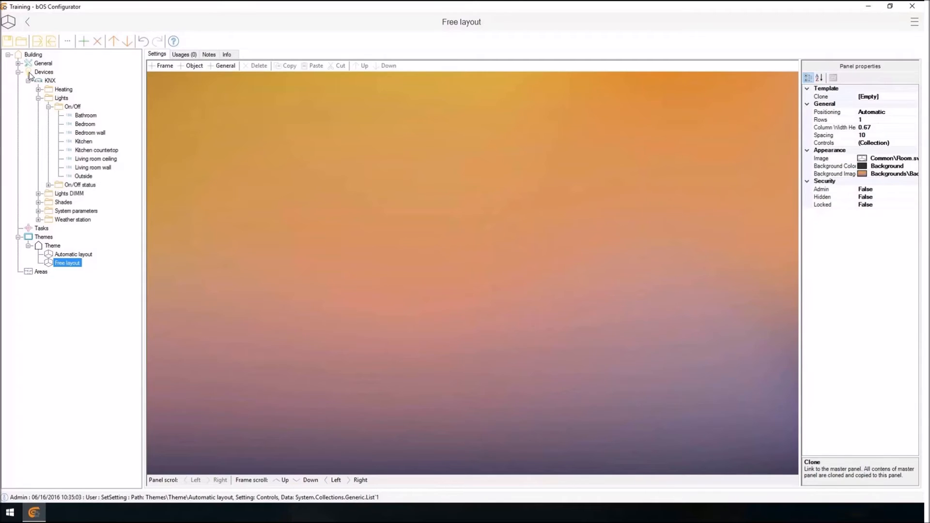
pyautogui.click(871, 105)
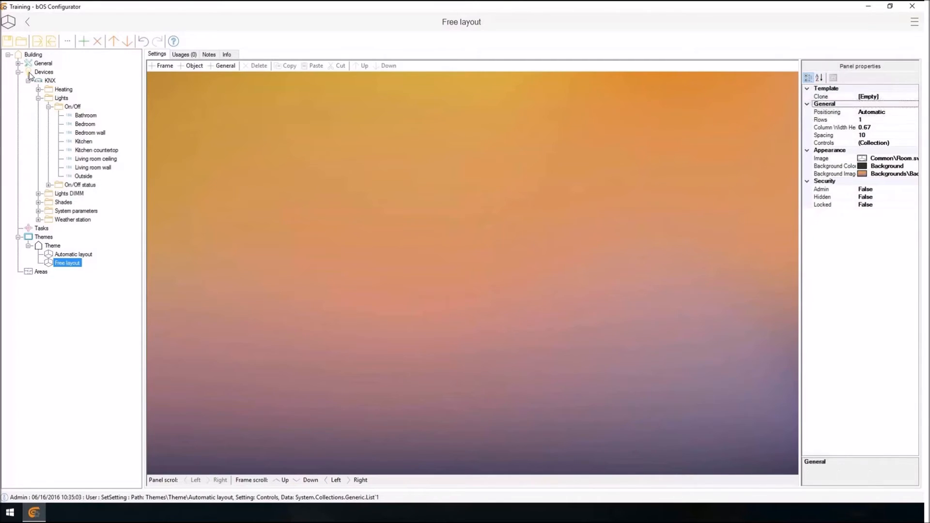
pyautogui.click(872, 112)
pyautogui.click(914, 112)
pyautogui.click(863, 127)
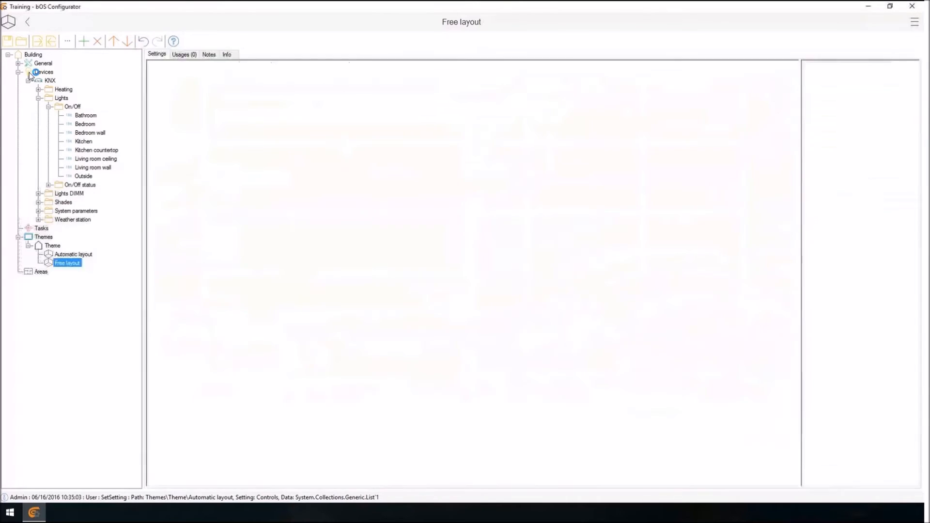
# Set the panel's Layout Background to Layout.png from the Layouts image library.
pyautogui.click(890, 173)
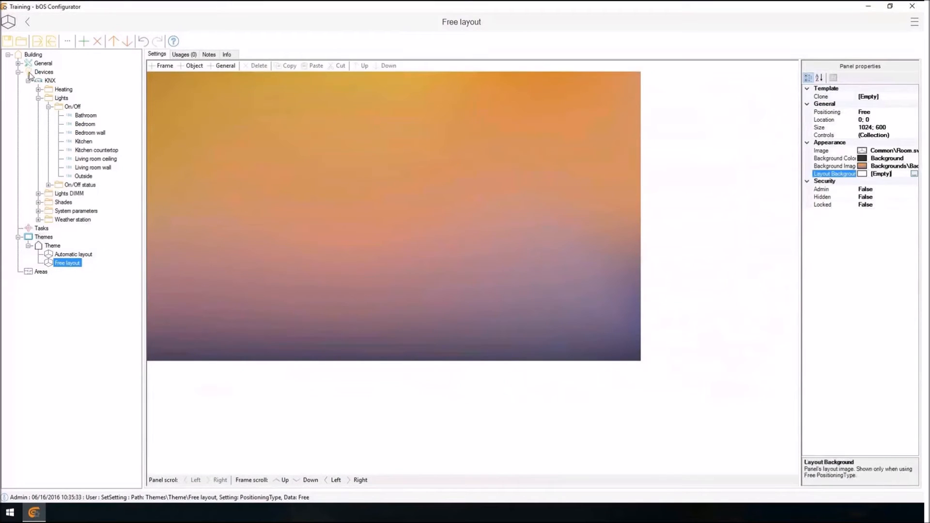
pyautogui.click(914, 174)
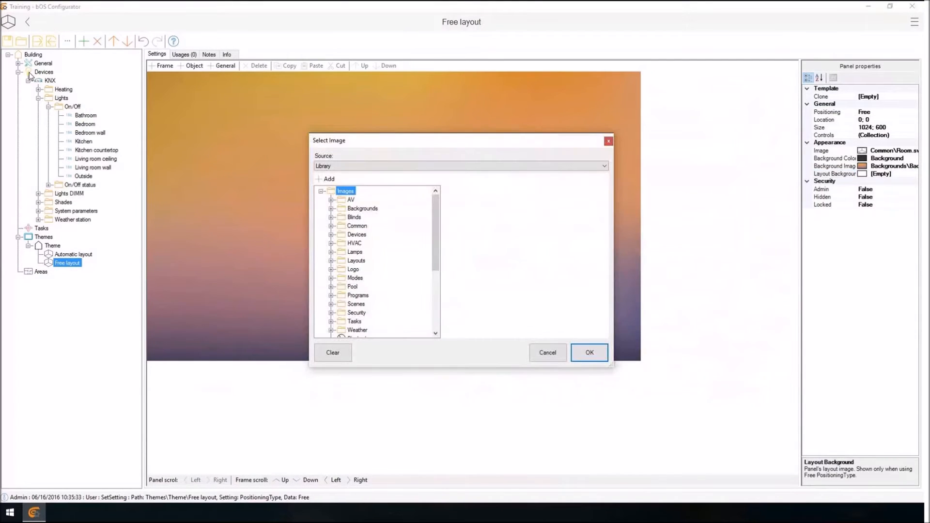
pyautogui.doubleClick(356, 261)
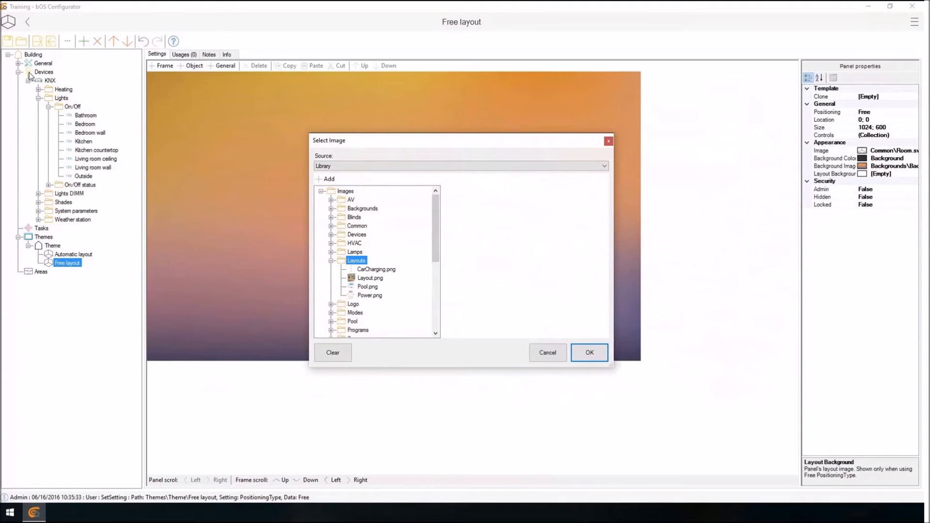
pyautogui.click(370, 277)
pyautogui.click(589, 352)
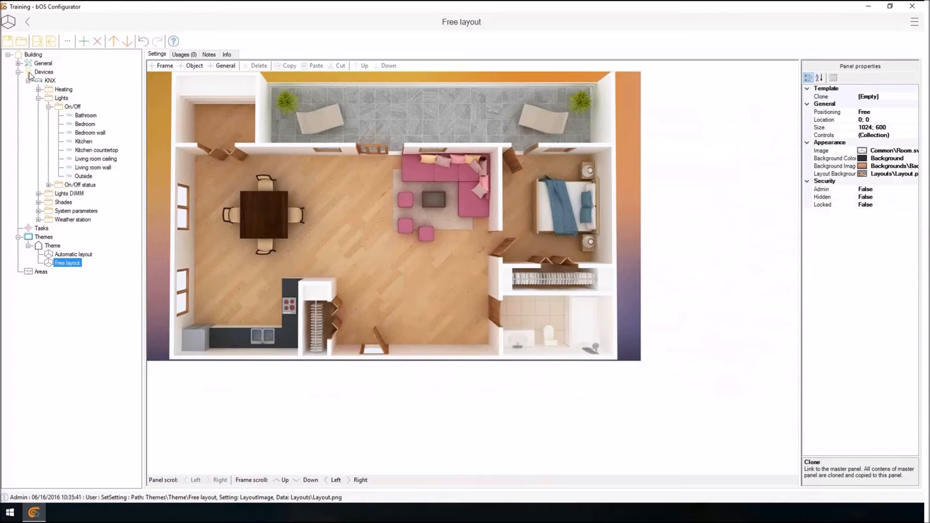
# Add the Bathroom, Bedroom, Kitchen and Living room wall On/Off lights as controls on the floor plan.
pyautogui.moveTo(86, 115); pyautogui.dragTo(547, 319)
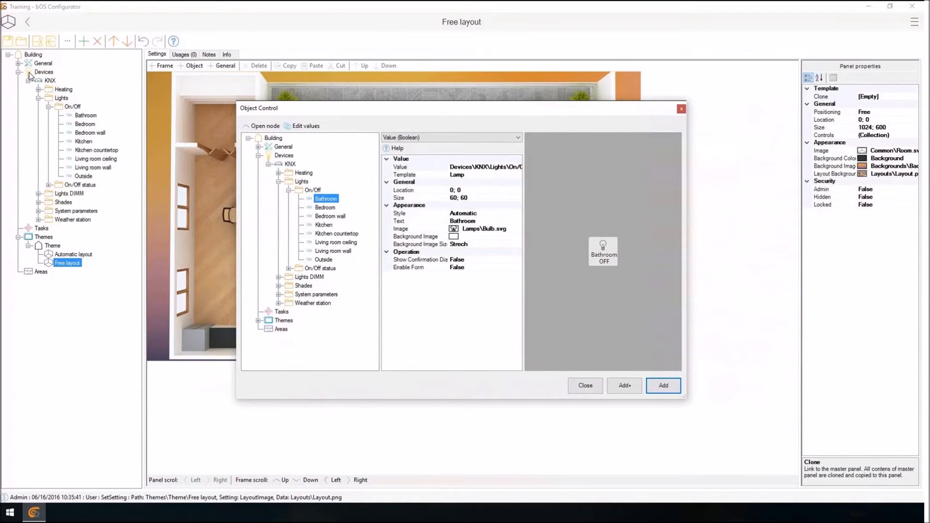
pyautogui.press('Return')
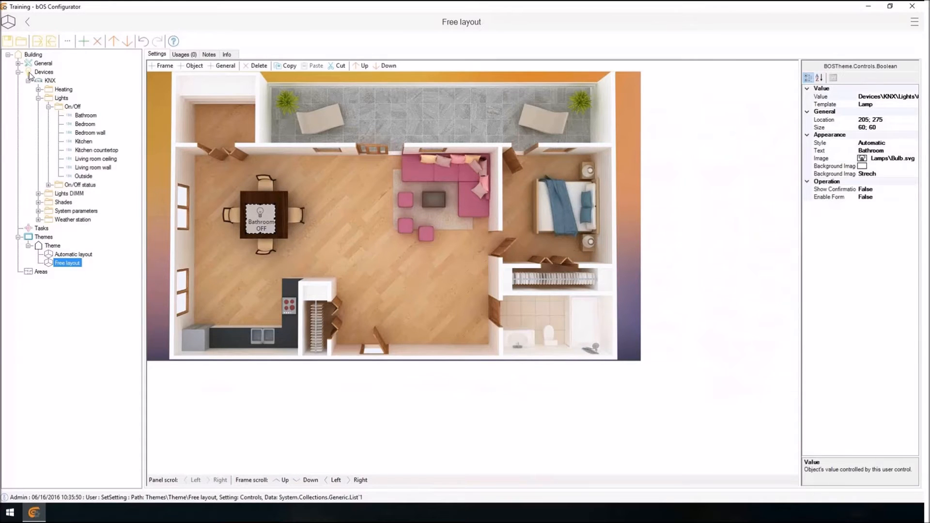
pyautogui.moveTo(85, 124); pyautogui.dragTo(433, 195)
pyautogui.press('Return')
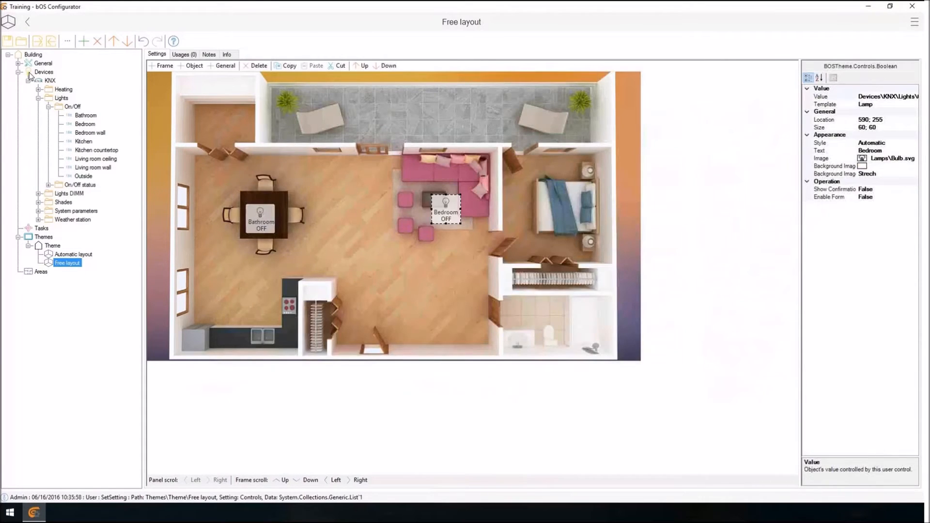
pyautogui.moveTo(83, 141); pyautogui.dragTo(381, 313)
pyautogui.press('Return')
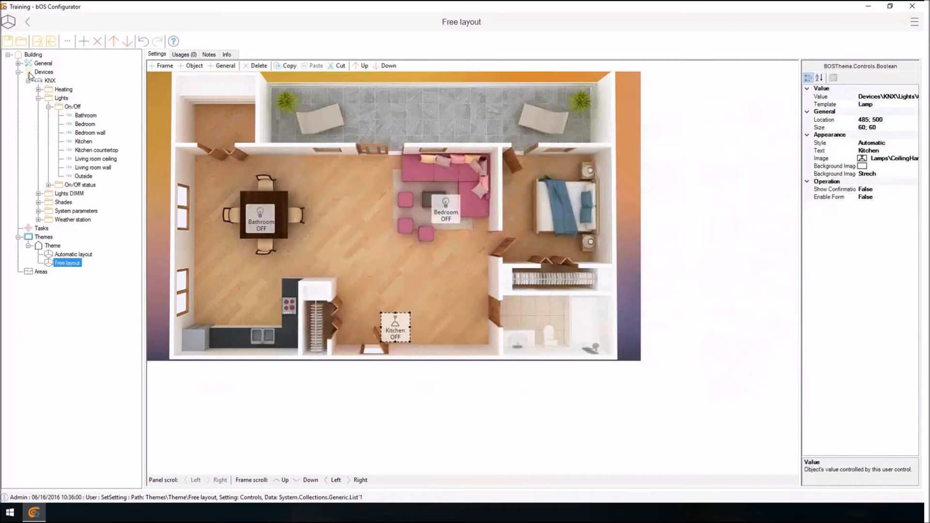
pyautogui.moveTo(93, 167); pyautogui.dragTo(390, 236)
pyautogui.press('Return')
# Move the Bedroom control onto the bed and the Living room control beside the sofa, and enlarge the Bathroom control.
pyautogui.moveTo(445, 209); pyautogui.dragTo(557, 209)
pyautogui.moveTo(390, 236); pyautogui.dragTo(422, 209)
pyautogui.click(261, 218)
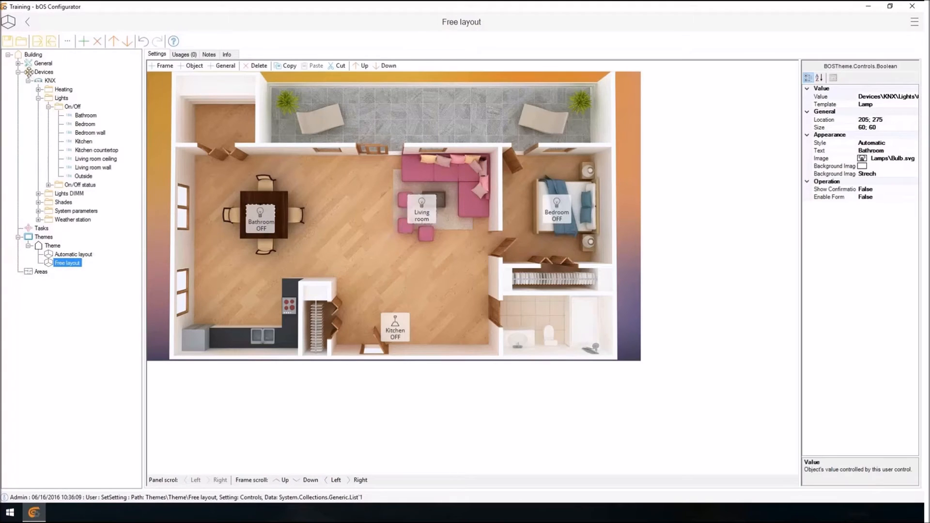
pyautogui.moveTo(275, 205); pyautogui.dragTo(299, 197)
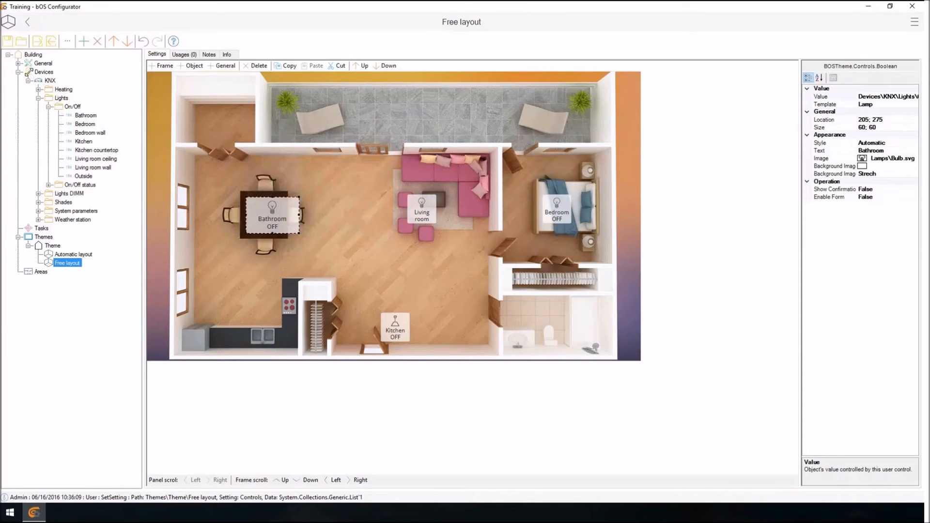
pyautogui.moveTo(422, 209)
pyautogui.mouseDown()
pyautogui.moveTo(337, 260)
pyautogui.moveTo(434, 207)
pyautogui.moveTo(426, 203)
pyautogui.moveTo(425, 214)
pyautogui.mouseUp()
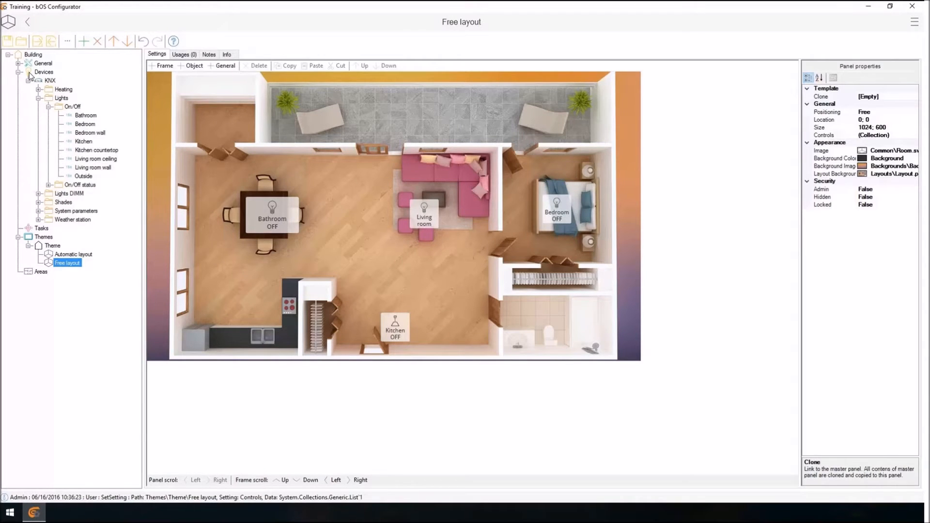
# Add a panel link to Automatic layout and place it on the floor plan just above the dining table.
pyautogui.moveTo(73, 254); pyautogui.dragTo(393, 216)
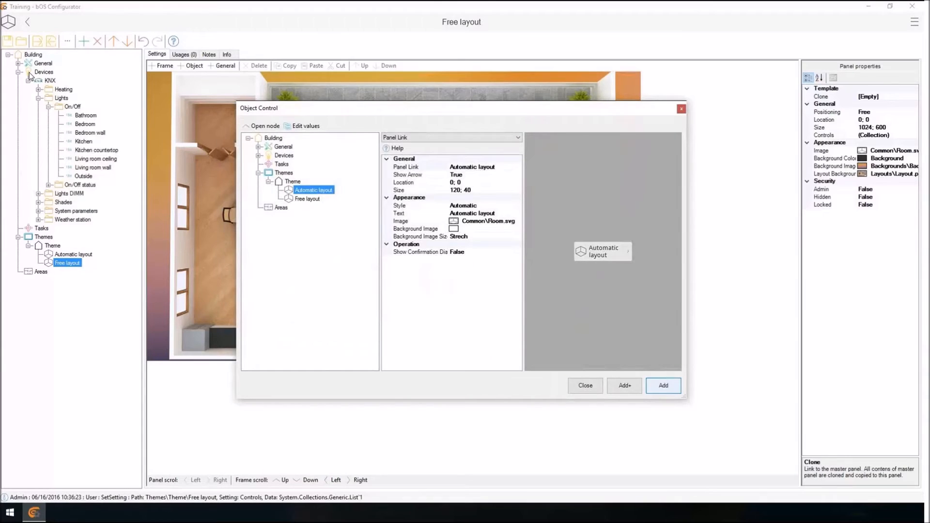
pyautogui.click(663, 385)
pyautogui.moveTo(383, 177)
pyautogui.mouseDown()
pyautogui.moveTo(362, 162)
pyautogui.moveTo(289, 163)
pyautogui.mouseUp()
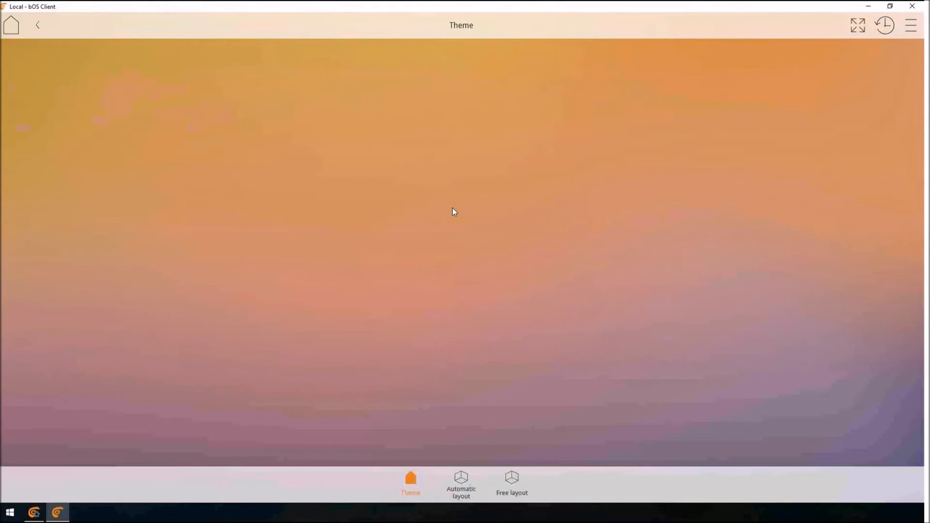
# View the Automatic layout and Free layout panels in bOS Client and follow the Automatic layout link on the floor plan.
pyautogui.click(464, 492)
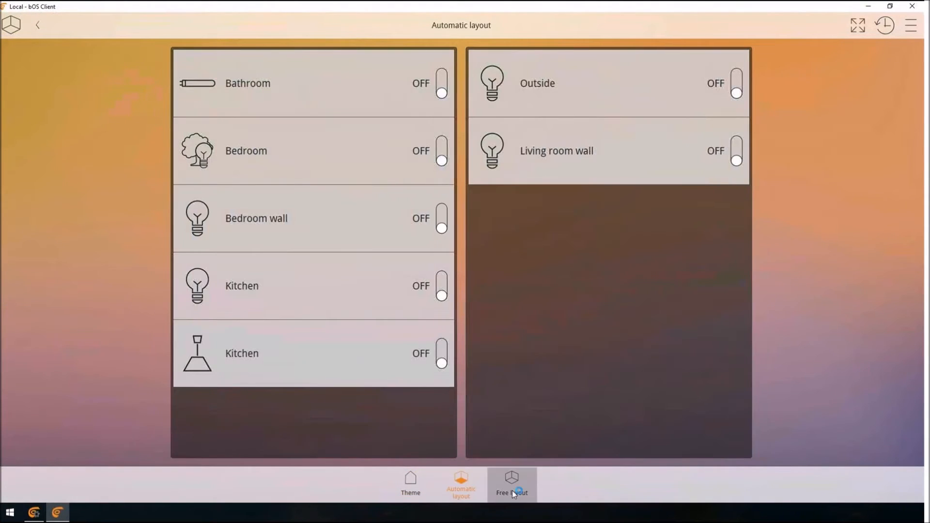
pyautogui.click(513, 490)
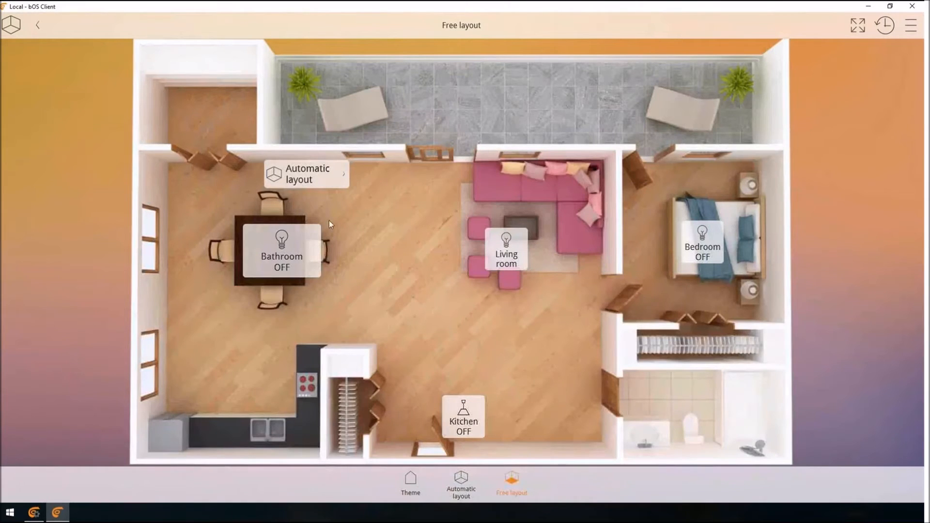
pyautogui.click(306, 178)
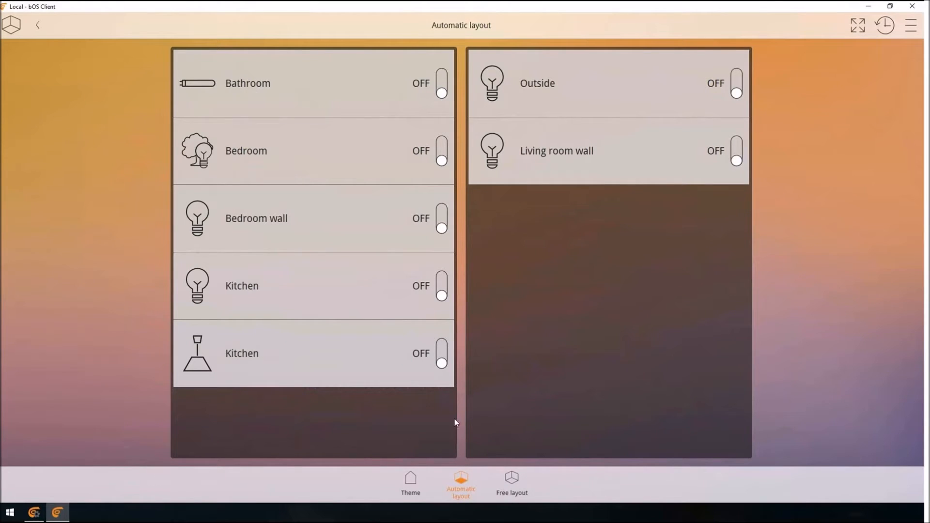
# Switch to bOS Configurator, delete both Kitchen controls and Bedroom wall from the first frame, and view the panel in bOS Client.
pyautogui.click(34, 513)
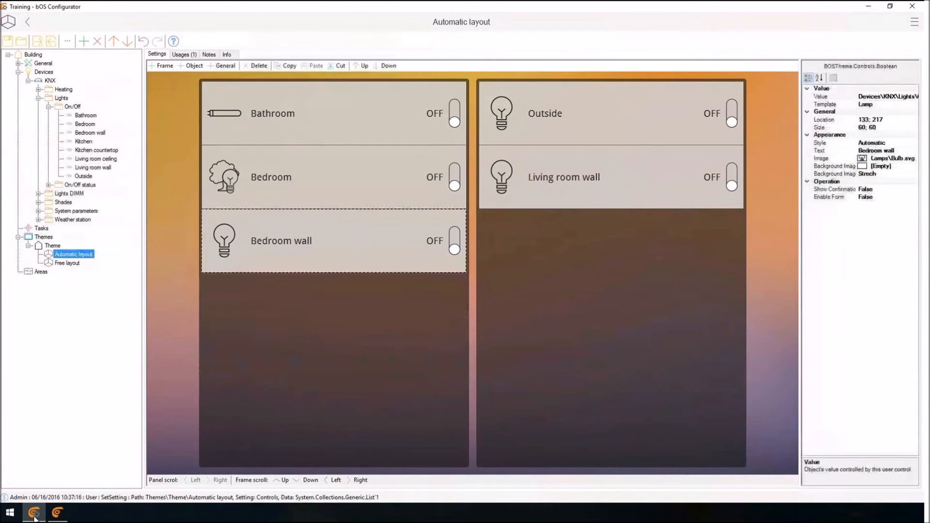
pyautogui.press('Delete')
pyautogui.click(57, 513)
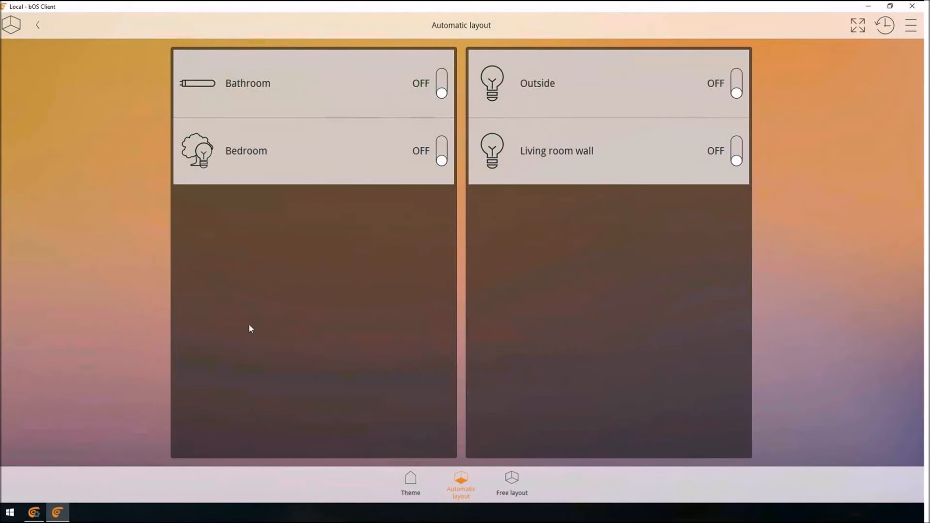
# In bOS Configurator, delete the Outside and Living room wall controls from the second frame, and view the panel in bOS Client.
pyautogui.click(35, 512)
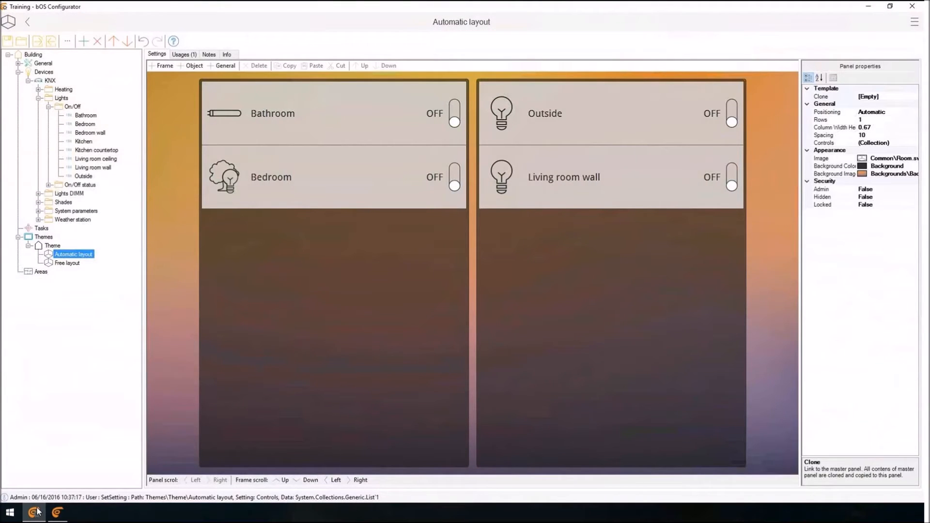
pyautogui.press('Delete')
pyautogui.press('Delete')
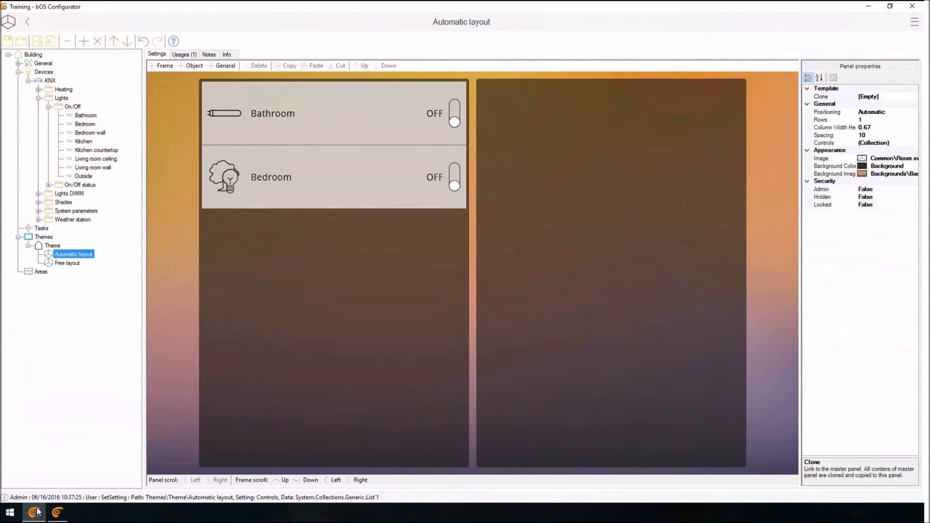
pyautogui.click(58, 512)
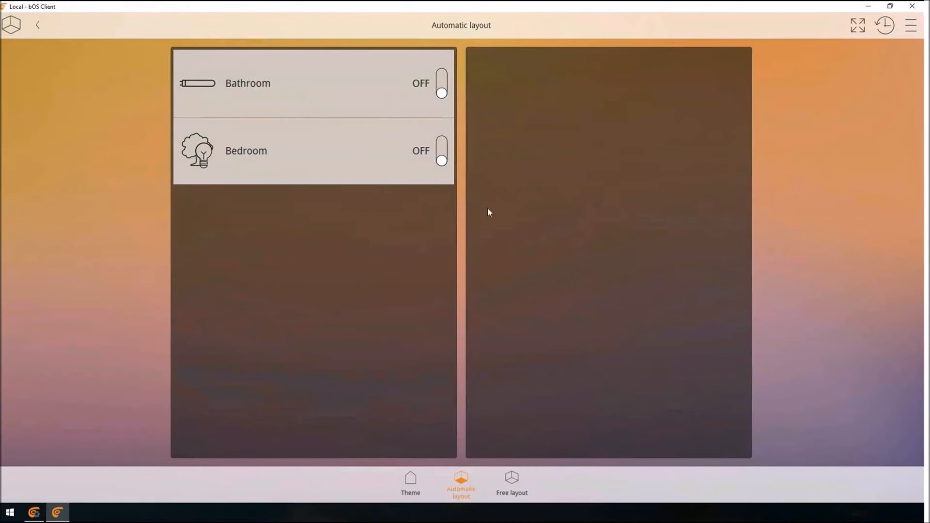
# Return to bOS Configurator, undo the recent control deletions until the upper Kitchen control is restored, and view the panel in bOS Client.
pyautogui.click(35, 513)
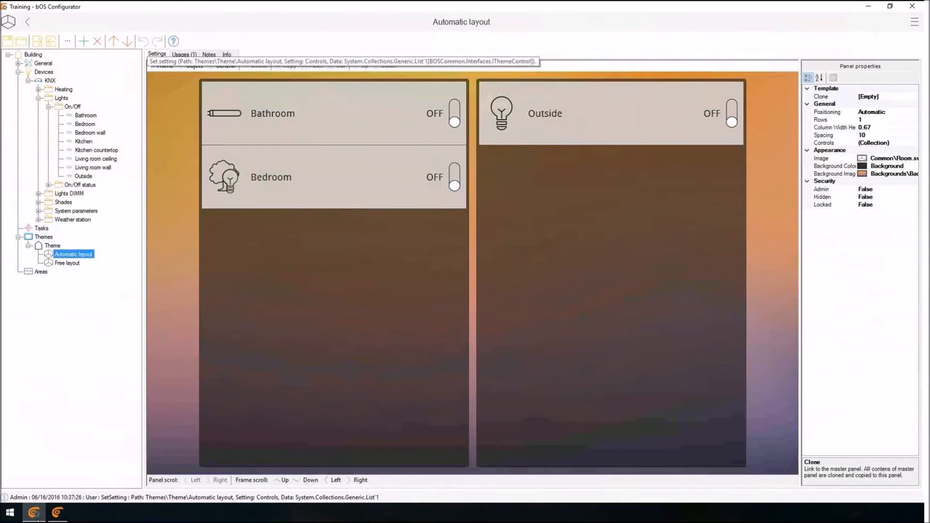
pyautogui.click(143, 41)
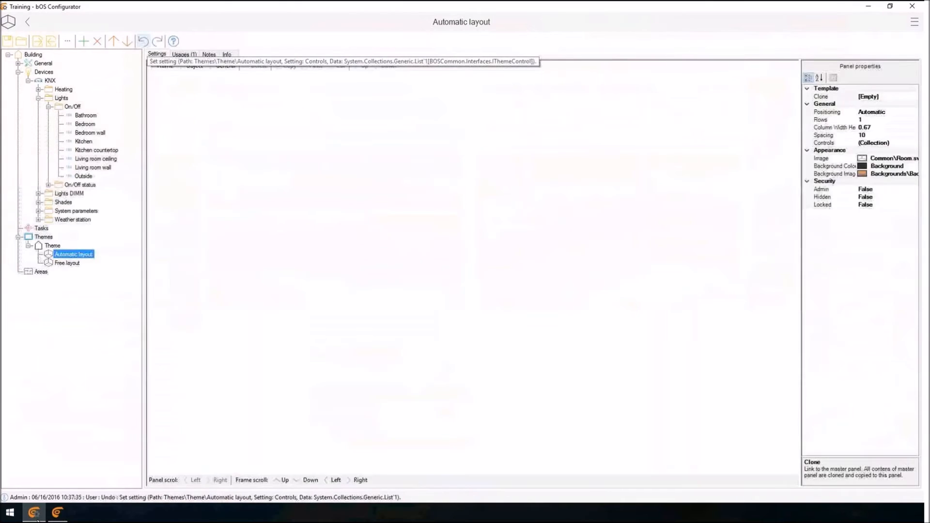
pyautogui.click(143, 41)
pyautogui.click(144, 41)
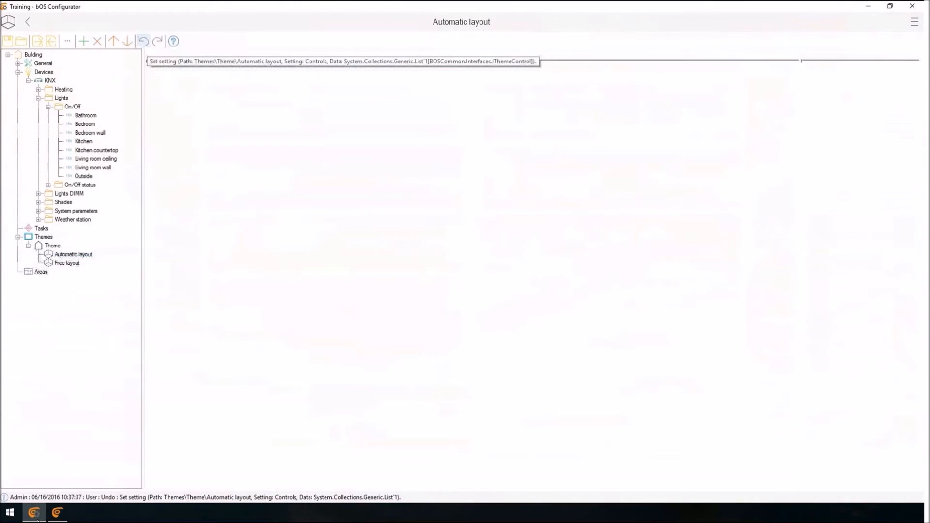
pyautogui.click(57, 513)
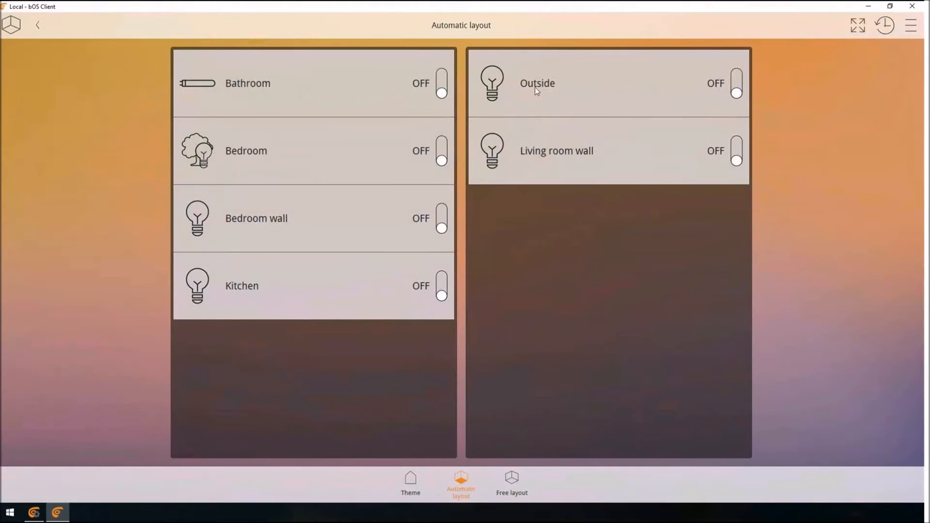
# Switch to bOS Configurator and look through the device types available under Devices, closing the list without adding any.
pyautogui.click(35, 512)
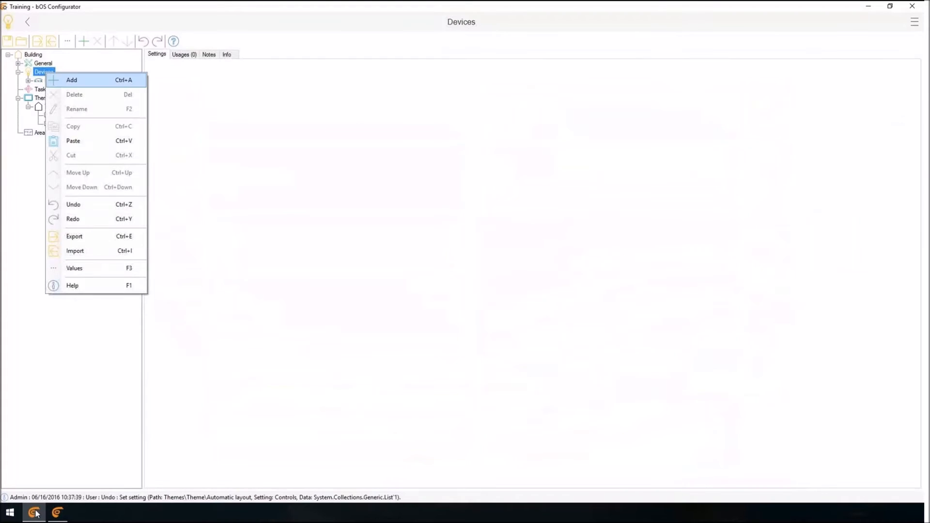
pyautogui.press('Return')
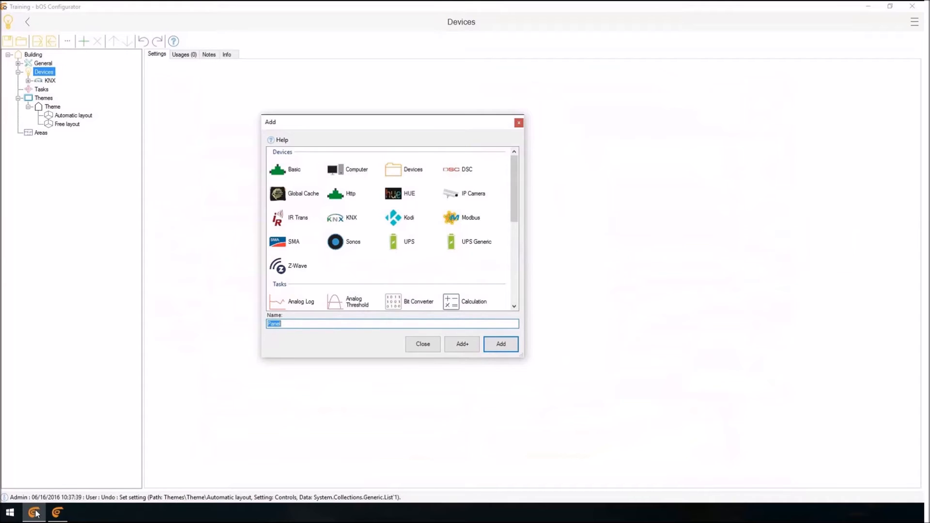
pyautogui.click(402, 217)
pyautogui.click(422, 344)
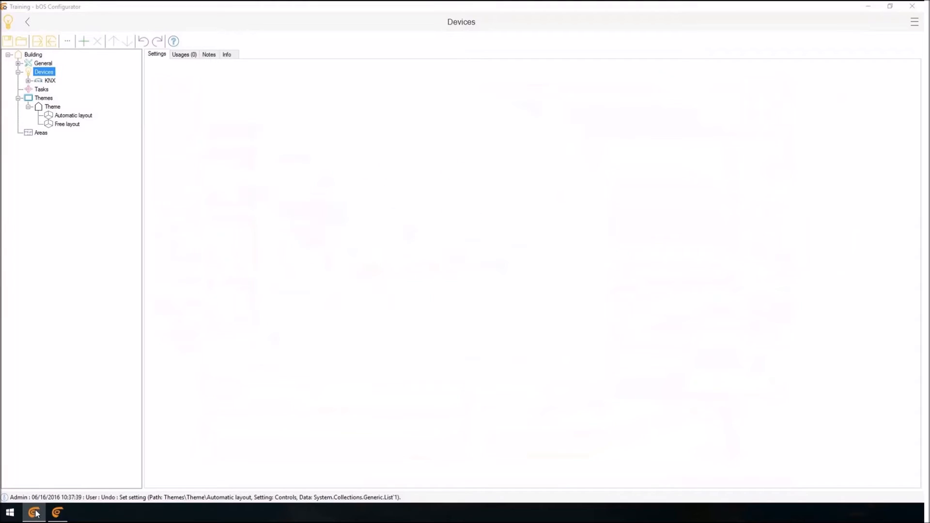
# Add an Analog Log task under Tasks, enlarging the dialog to show all available task types.
pyautogui.click(41, 89)
pyautogui.rightClick(41, 91)
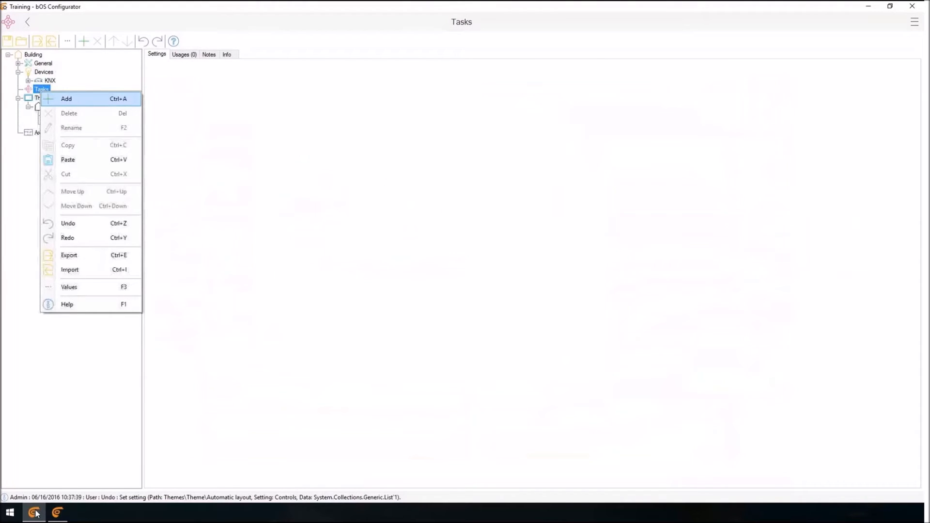
pyautogui.click(66, 99)
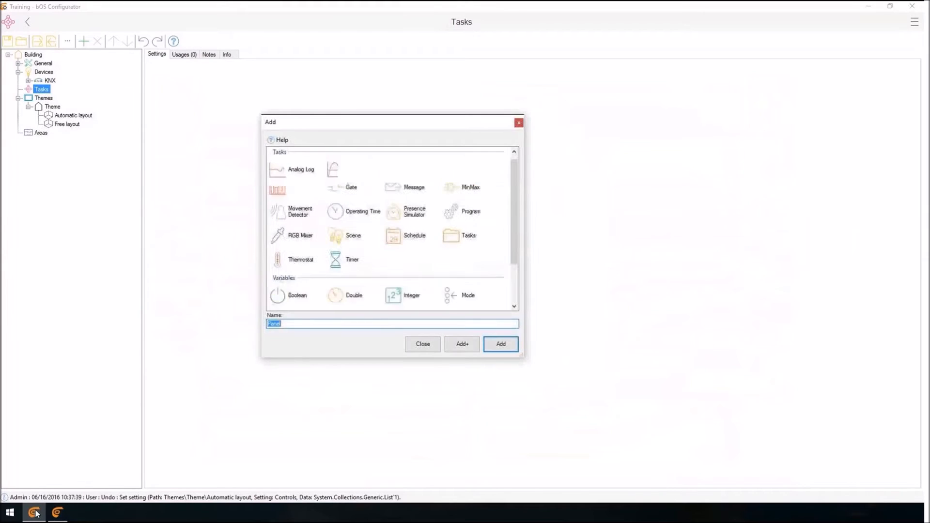
pyautogui.click(300, 170)
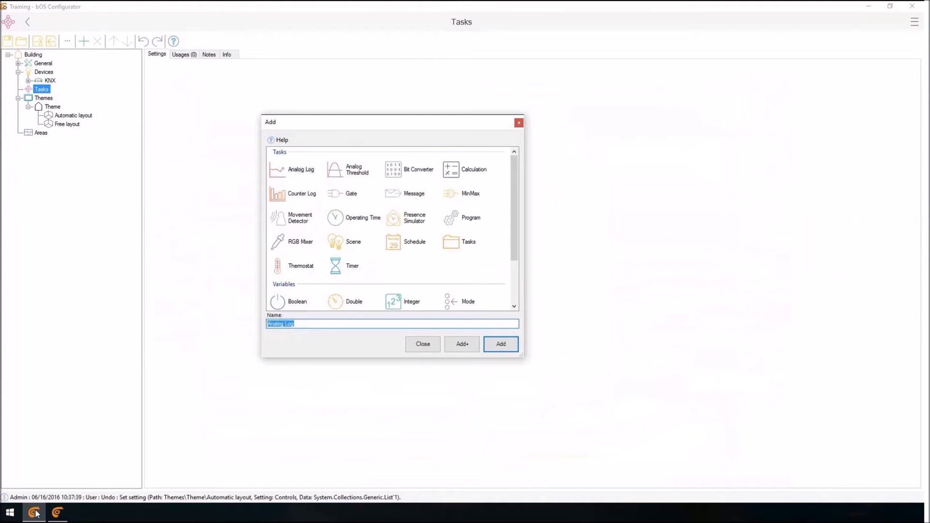
pyautogui.moveTo(521, 356); pyautogui.dragTo(753, 440)
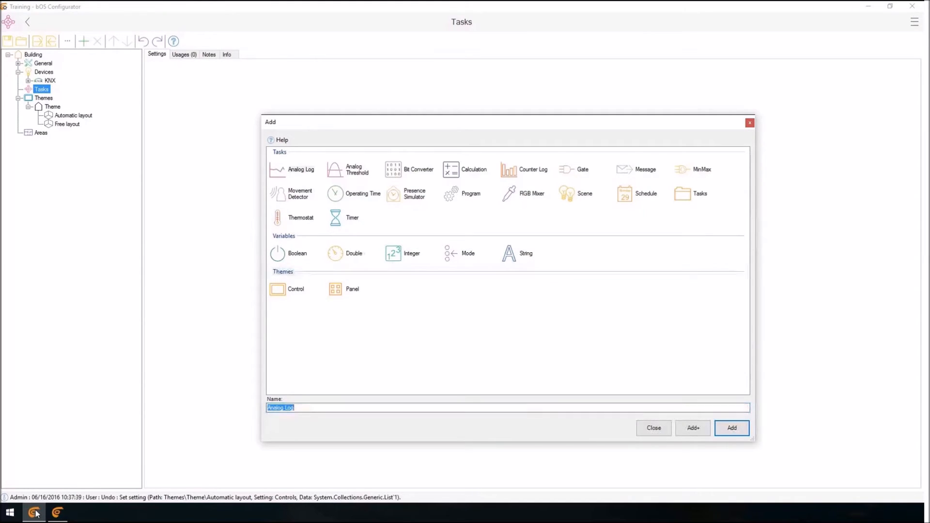
pyautogui.press('Return')
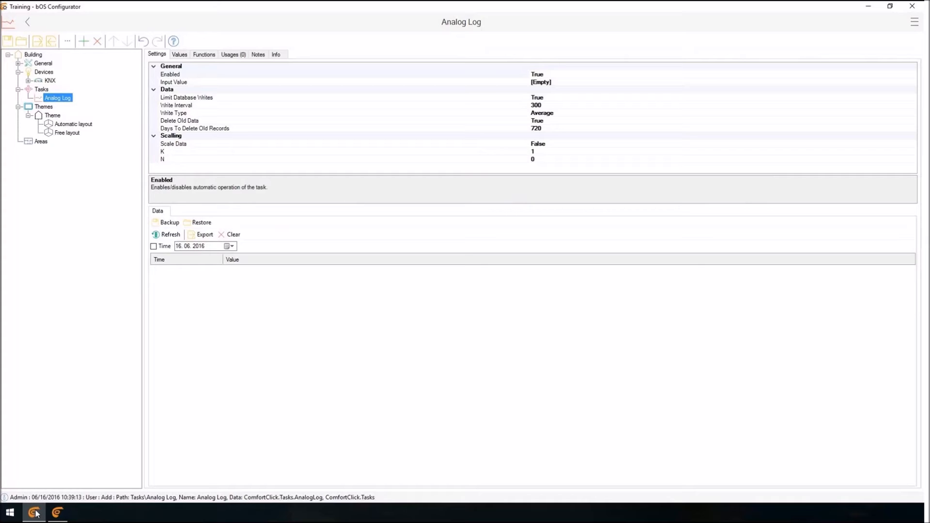
# Look through the types that can be added under Tasks, closing the list without adding another one.
pyautogui.press('Up')
pyautogui.hotkey('shift', 'F10')
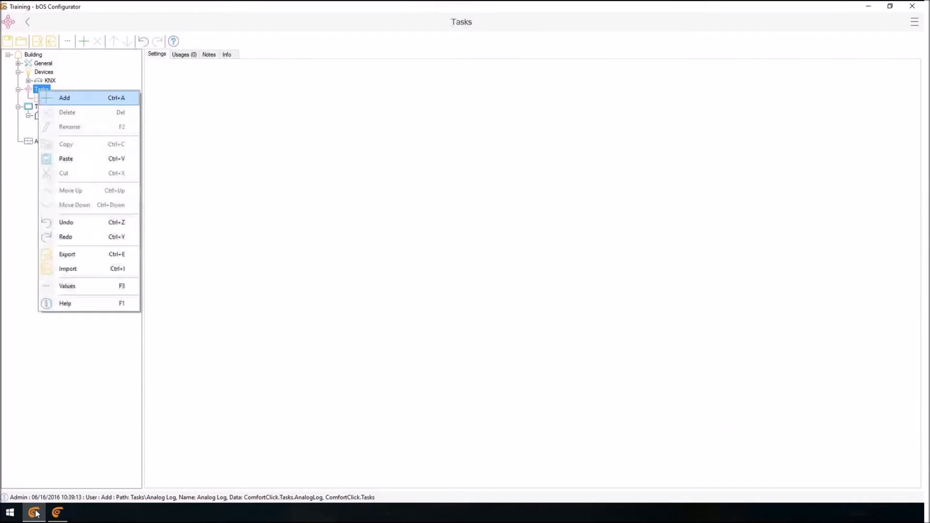
pyautogui.press('Return')
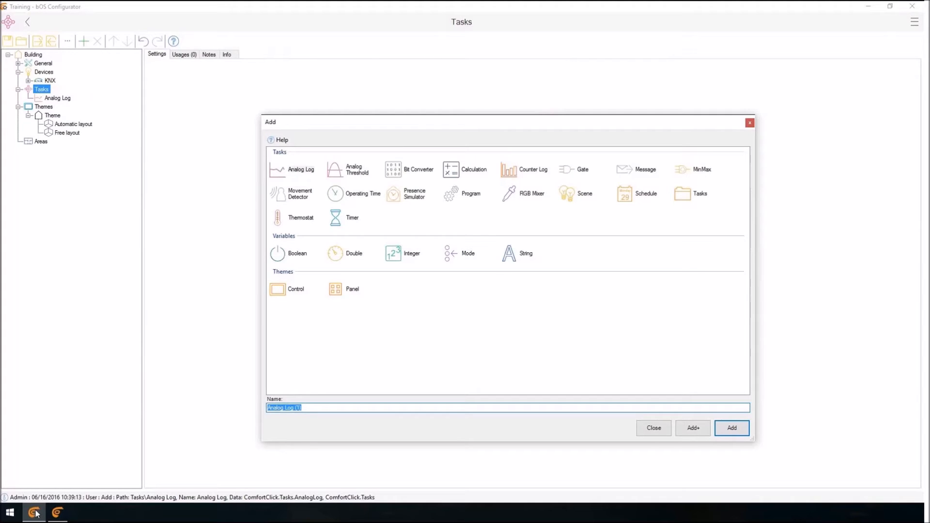
pyautogui.press('Escape')
# Set the Analog Log task's Input Value to the Temperature property of General\Web\Weather.
pyautogui.press('Down')
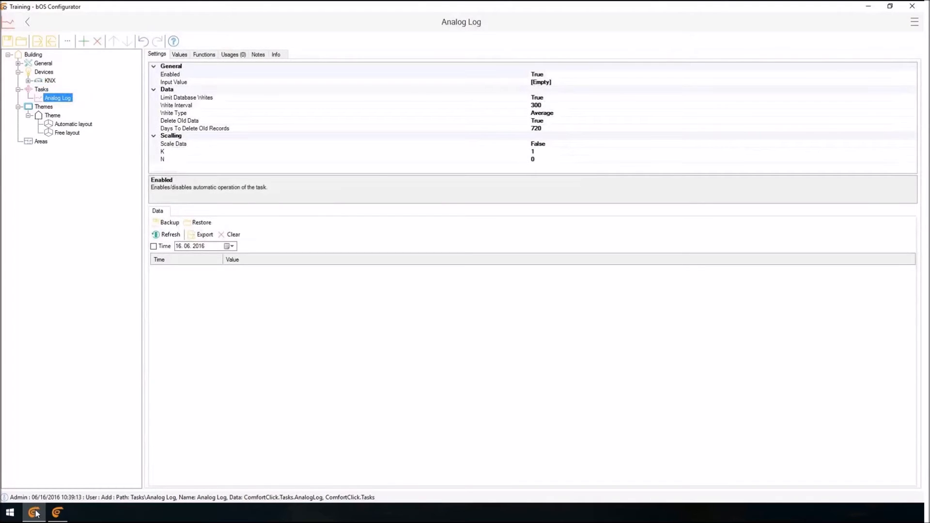
pyautogui.press('Tab')
pyautogui.press('Down')
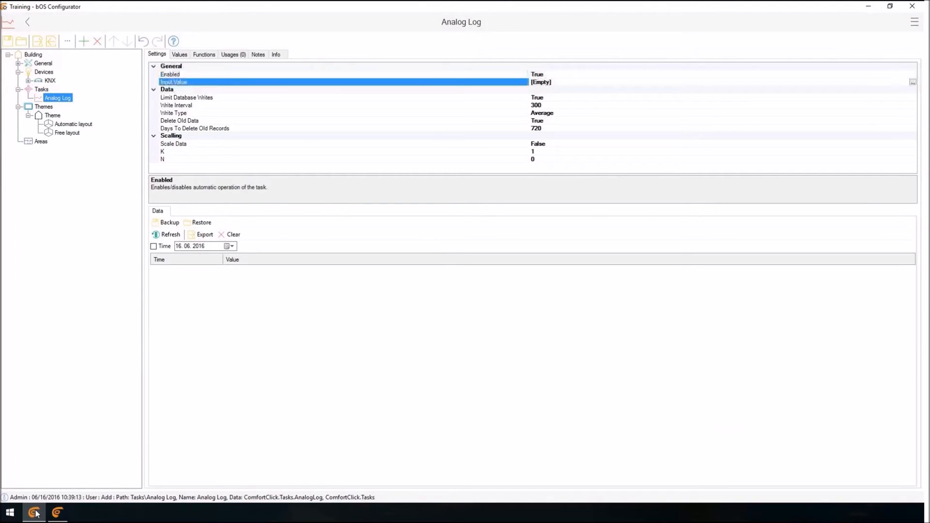
pyautogui.press('F4')
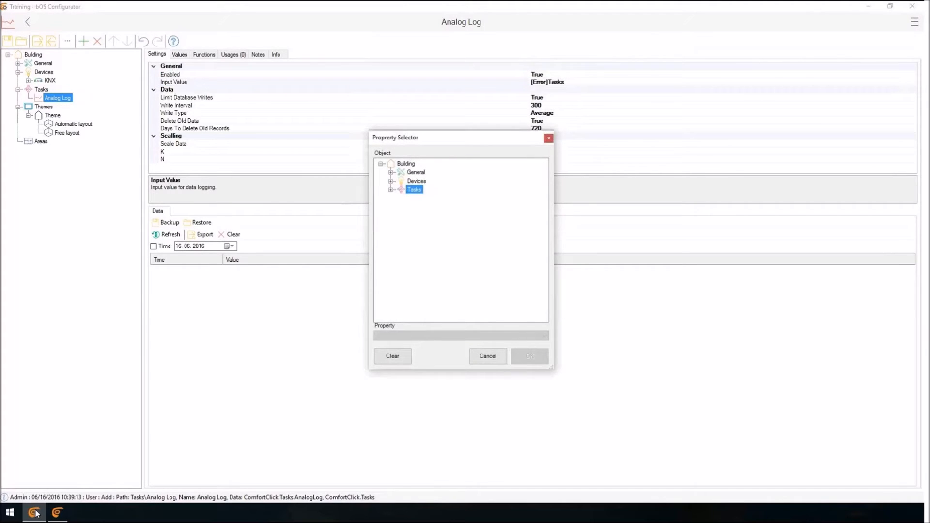
pyautogui.click(390, 172)
pyautogui.click(401, 216)
pyautogui.click(438, 224)
pyautogui.click(461, 335)
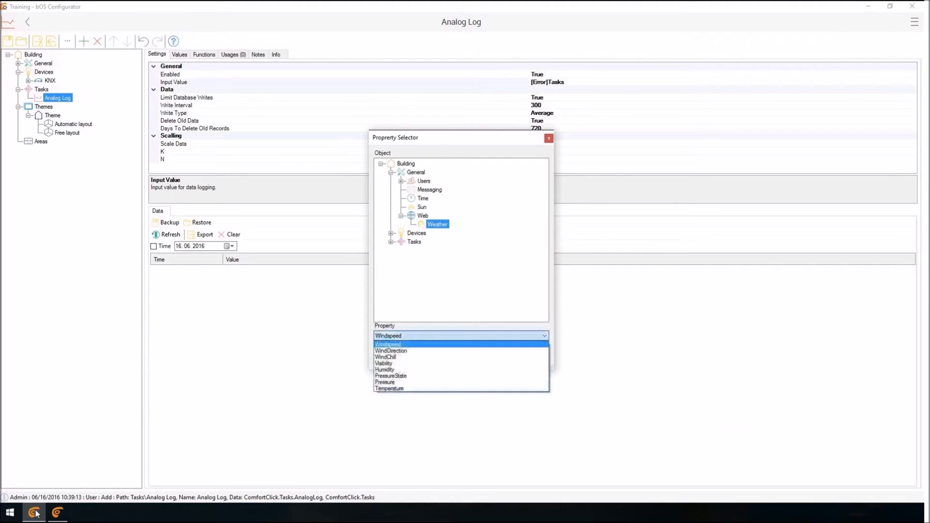
pyautogui.click(389, 388)
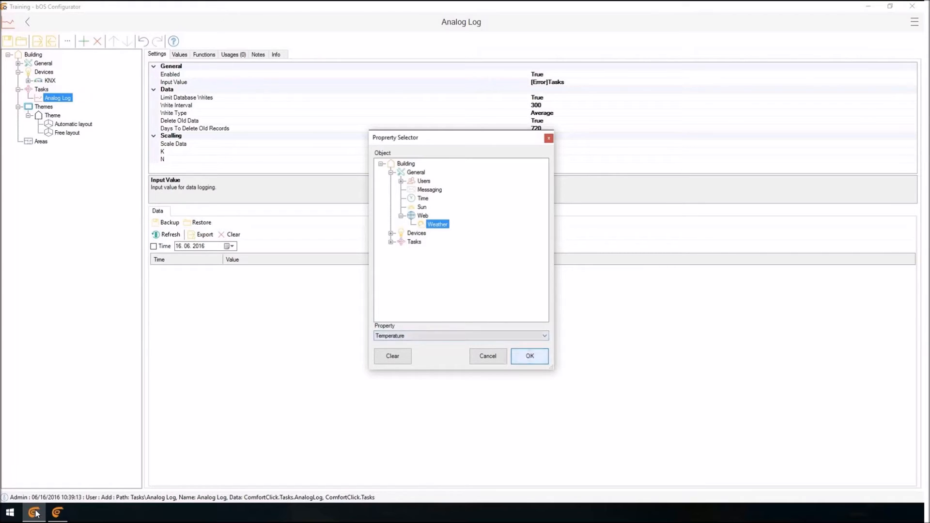
pyautogui.click(529, 356)
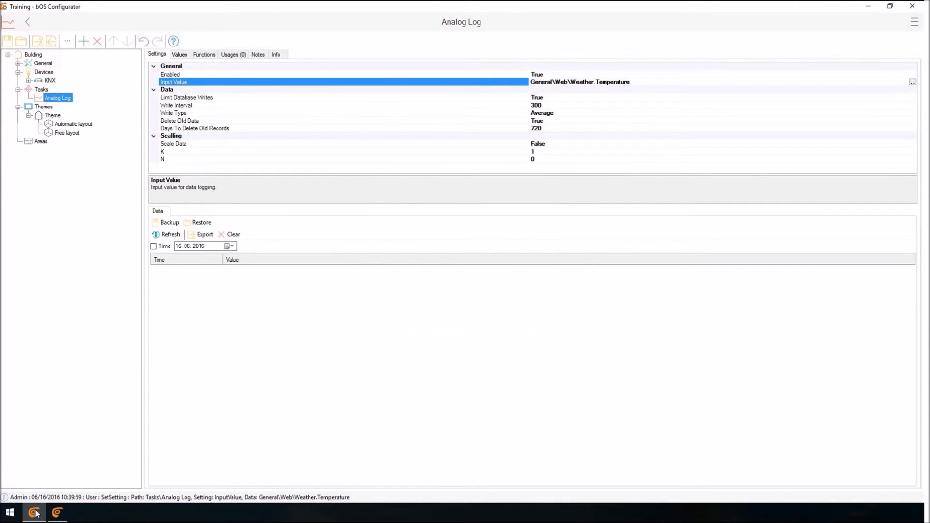
# Rename the Analog Log task as Temperature log.
pyautogui.click(35, 513)
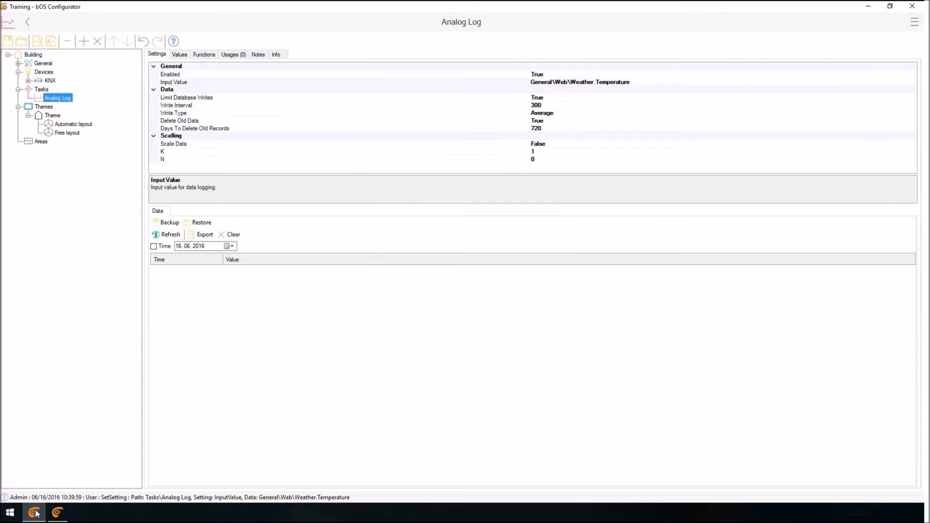
pyautogui.press('F2')
pyautogui.write('Temperature log')
pyautogui.press('Return')
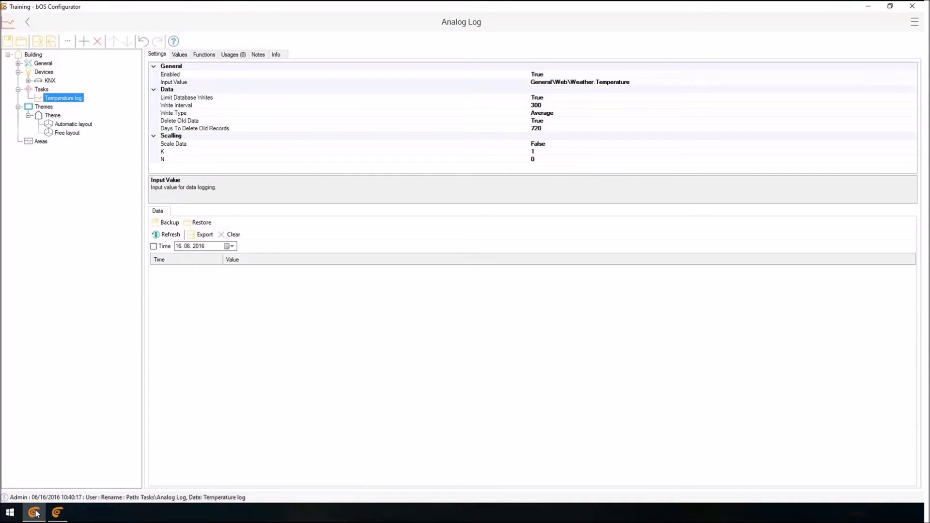
# Add a Temperature log data logger control below Living room wall in the second frame of the Automatic layout panel.
pyautogui.press('Down')
pyautogui.press('Down')
pyautogui.press('Down')
pyautogui.press('Down')
pyautogui.press('Up')
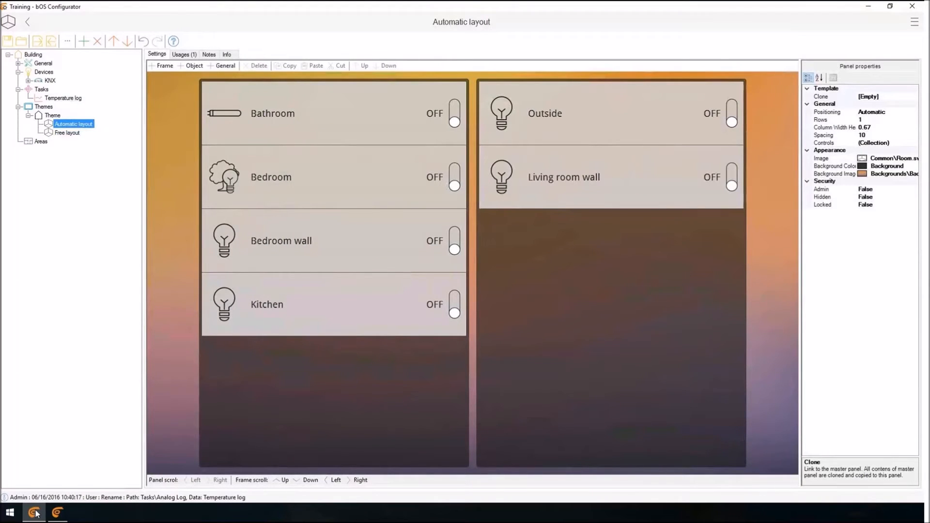
pyautogui.moveTo(63, 98); pyautogui.dragTo(581, 271)
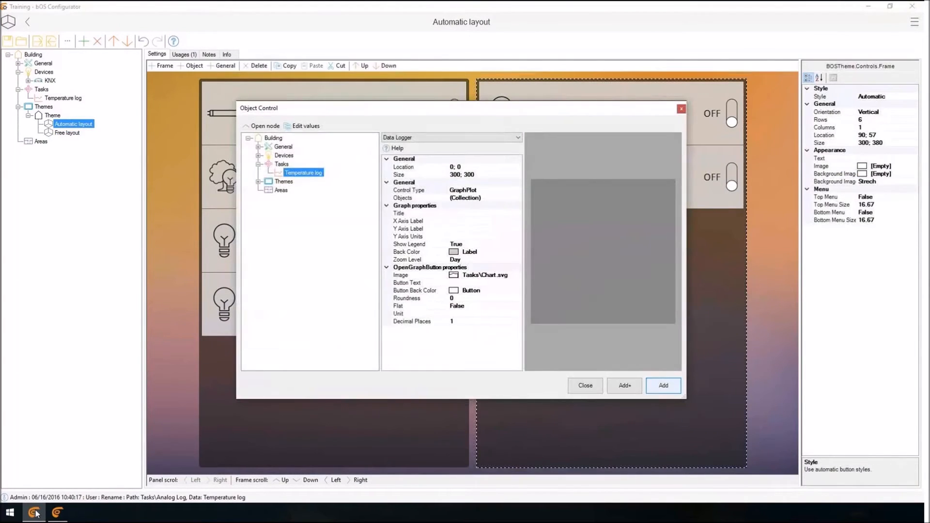
pyautogui.click(663, 385)
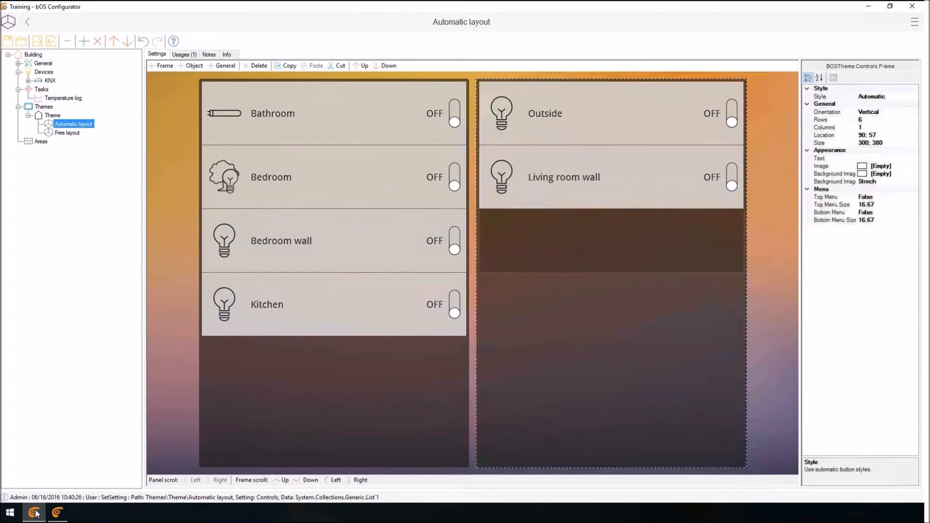
# Delete the temperature graph control and the whole second frame holding Outside and Living room wall.
pyautogui.click(611, 241)
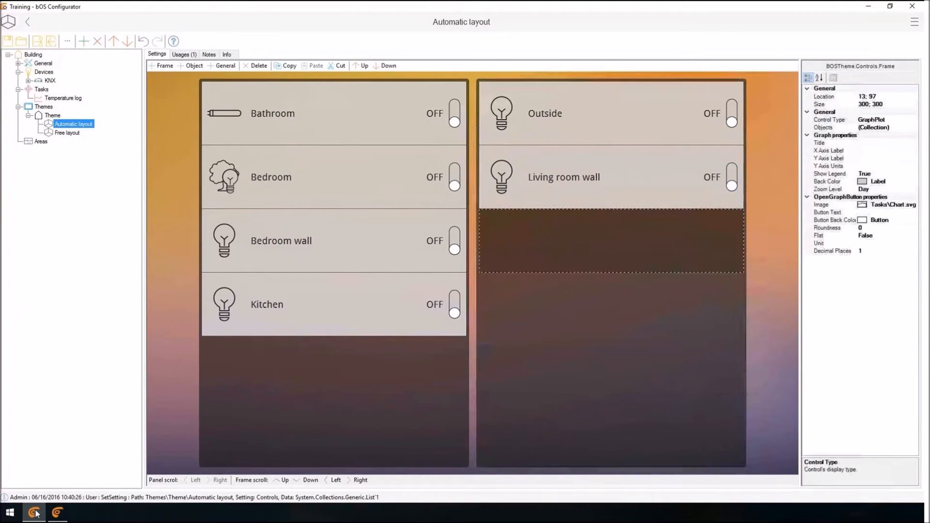
pyautogui.press('Delete')
pyautogui.click(611, 247)
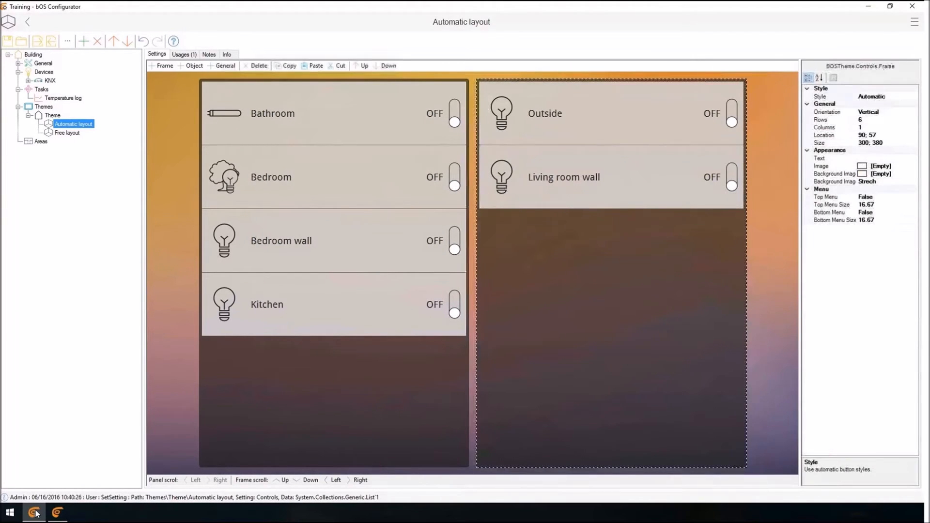
pyautogui.press('Delete')
# Add a new frame with 2 rows to the Automatic layout panel and place the Temperature log graph in it.
pyautogui.click(162, 65)
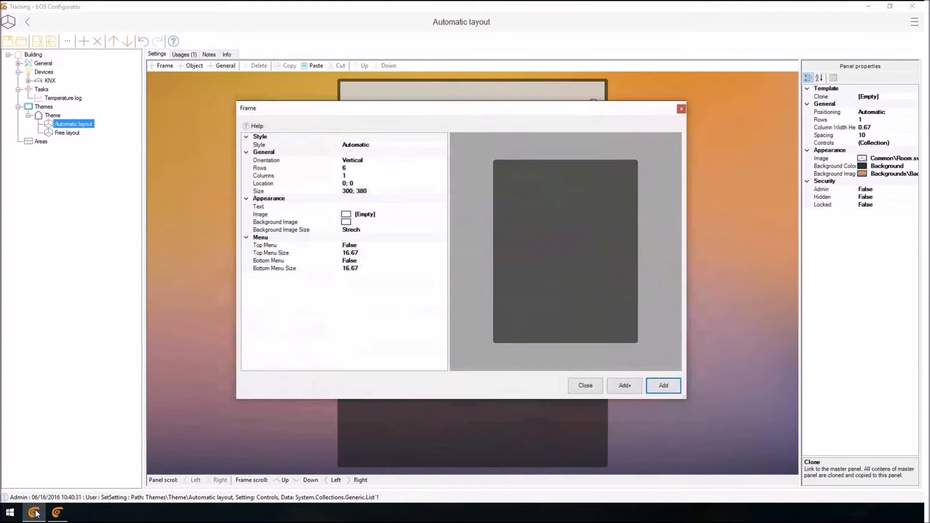
pyautogui.click(271, 168)
pyautogui.write('2')
pyautogui.click(663, 385)
pyautogui.moveTo(63, 98); pyautogui.dragTo(611, 176)
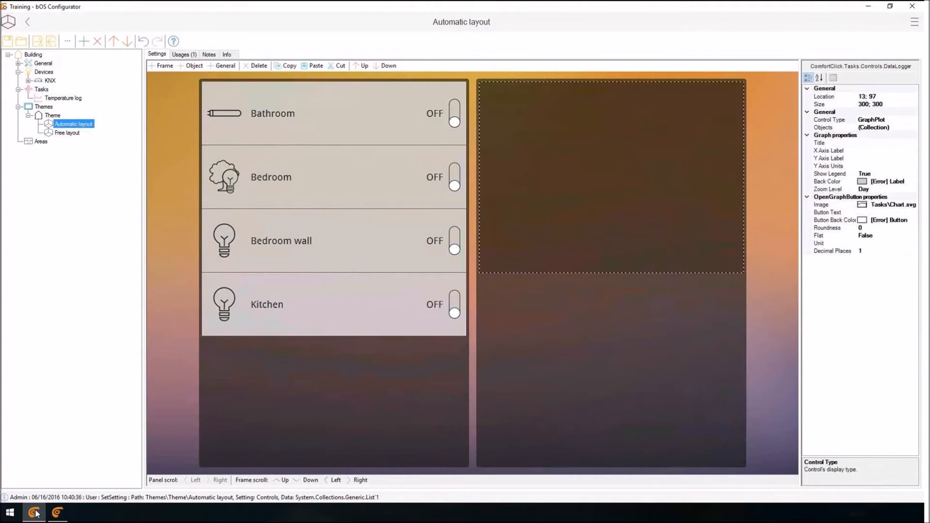
pyautogui.click(611, 370)
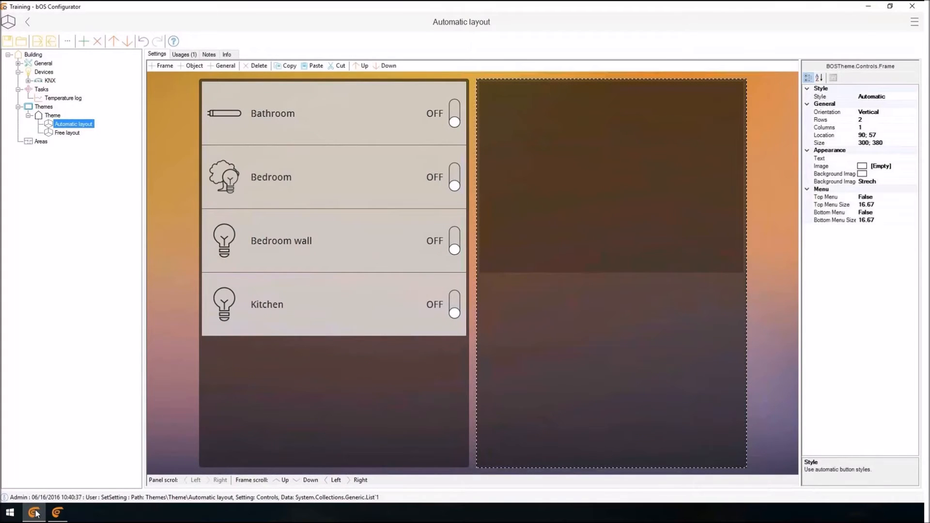
pyautogui.click(821, 120)
pyautogui.click(612, 176)
pyautogui.click(611, 370)
pyautogui.click(611, 176)
pyautogui.click(611, 370)
# In the graph control's data logger objects, set the Temperature log PlotColor to pink 255; 98; 209 (red, green, blue).
pyautogui.click(611, 176)
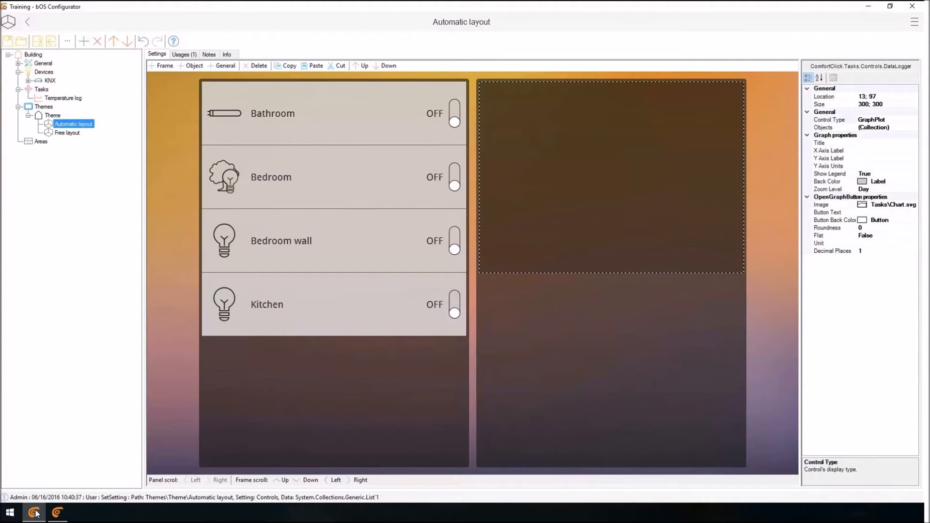
pyautogui.click(873, 128)
pyautogui.click(914, 128)
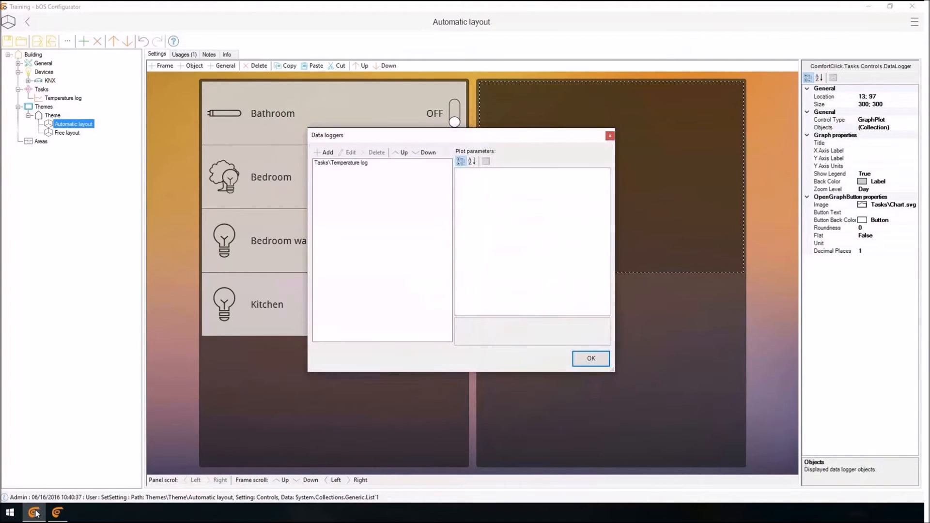
pyautogui.click(341, 162)
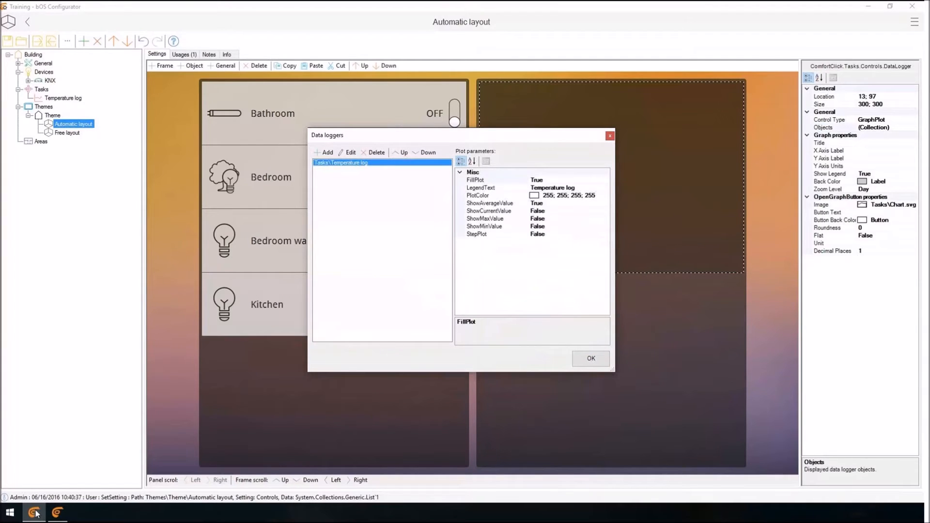
pyautogui.click(477, 195)
pyautogui.click(606, 196)
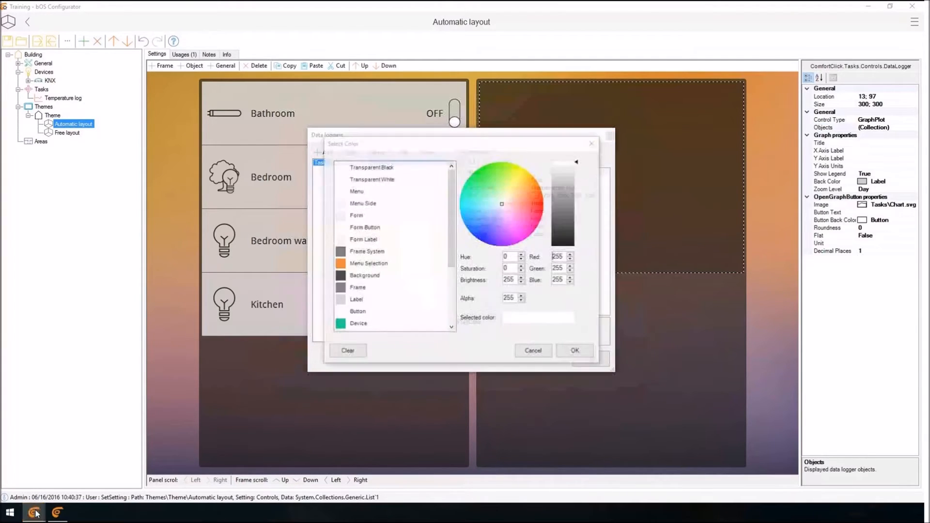
pyautogui.click(528, 212)
pyautogui.click(521, 221)
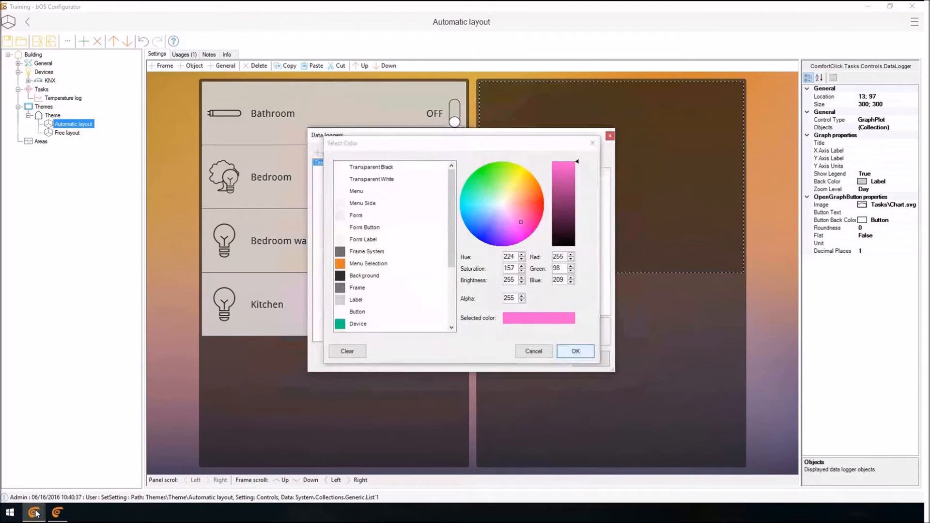
pyautogui.click(575, 351)
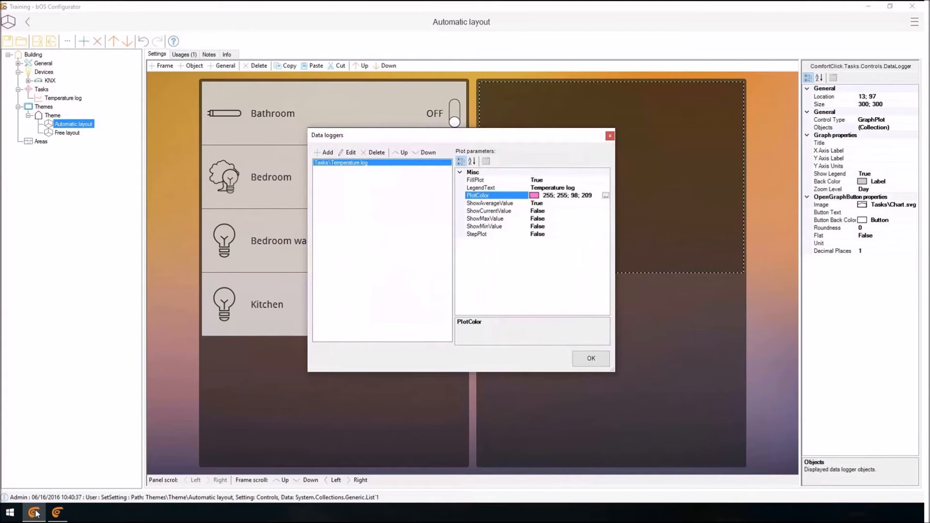
# Set ShowCurrentValue to True for the Temperature log plot and confirm the data logger settings.
pyautogui.doubleClick(490, 211)
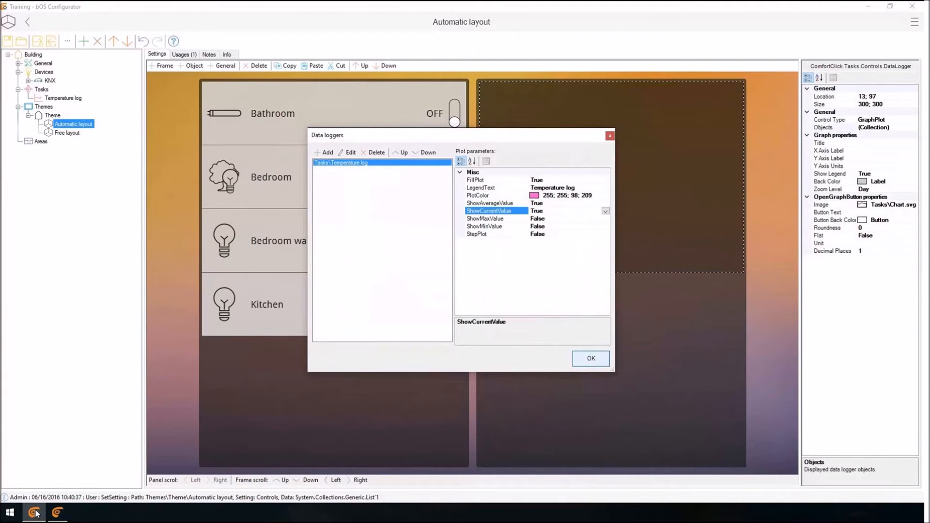
pyautogui.press('Up')
pyautogui.press('Up')
pyautogui.press('Up')
pyautogui.press('Tab')
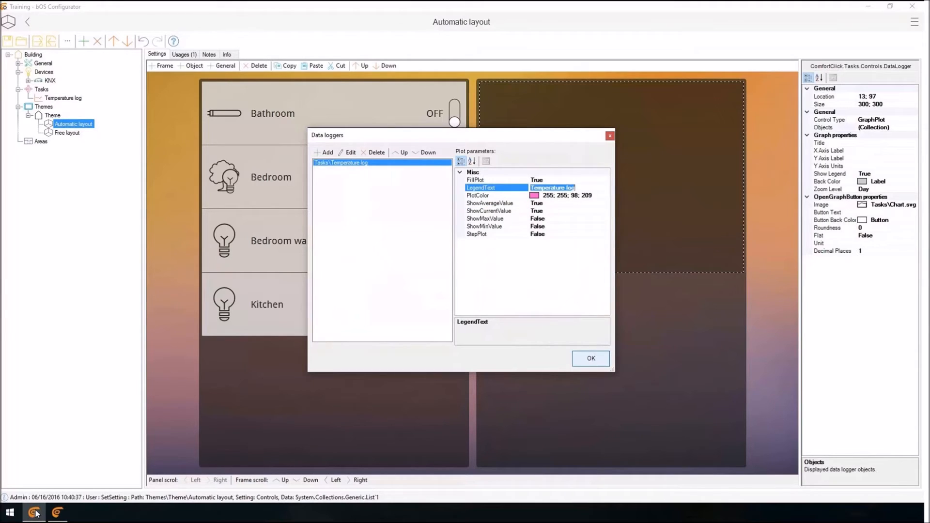
pyautogui.click(591, 359)
# Set the temperature graph control's Unit to °C.
pyautogui.click(881, 243)
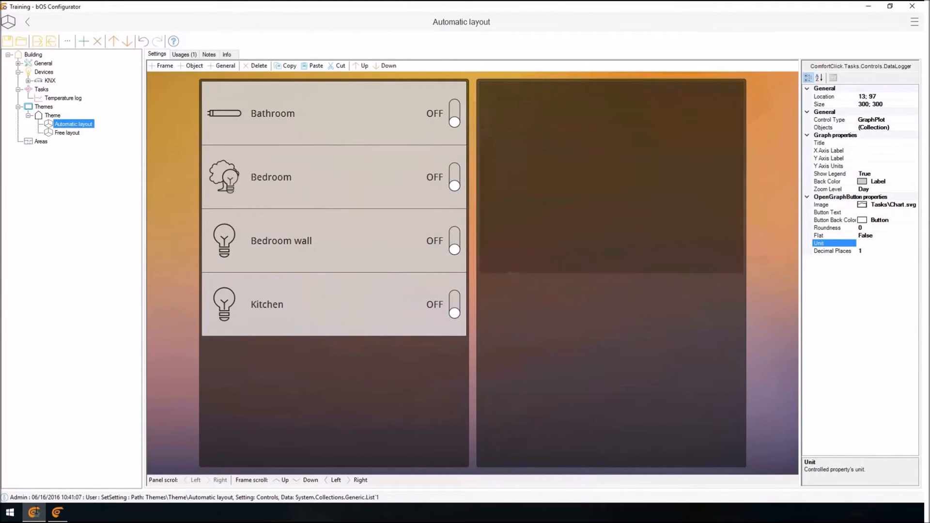
pyautogui.write('°C')
pyautogui.click(611, 363)
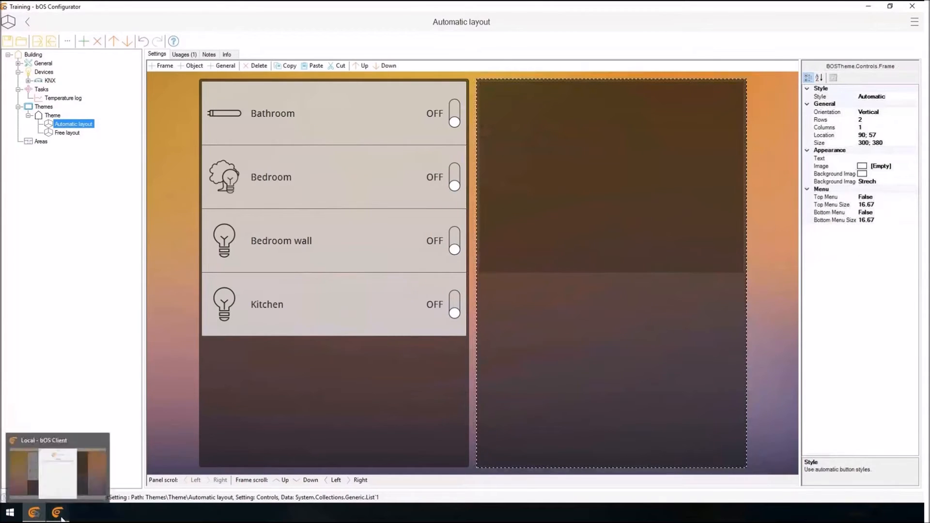
# Switch to bOS Client, view the Automatic layout panel and open its Temperature log graph in full view.
pyautogui.click(61, 518)
pyautogui.click(481, 486)
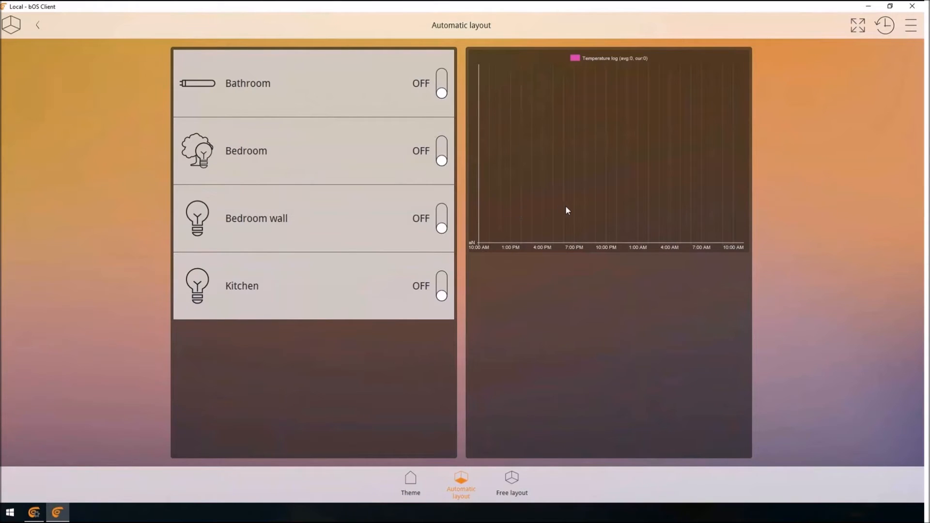
pyautogui.click(585, 209)
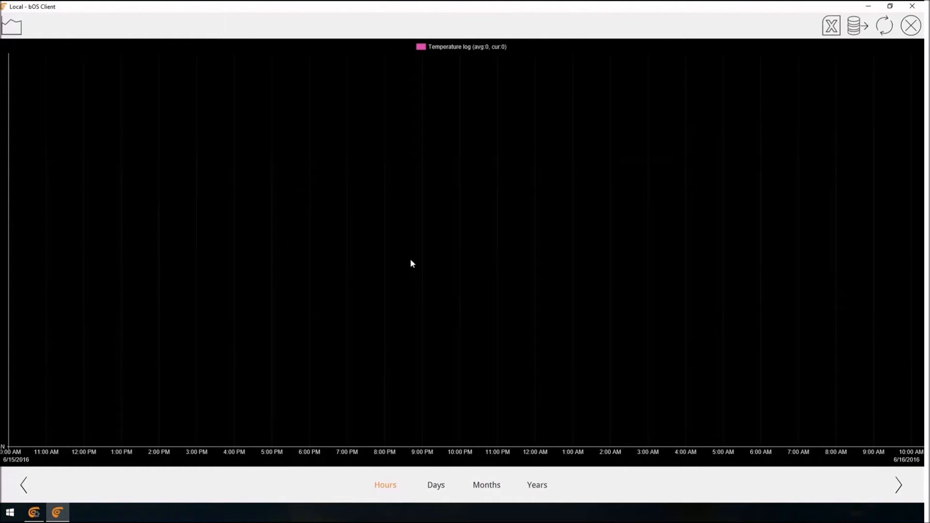
# View the Temperature log graph over earlier hours and by days, months and years, and close the full view.
pyautogui.moveTo(201, 427); pyautogui.dragTo(387, 416)
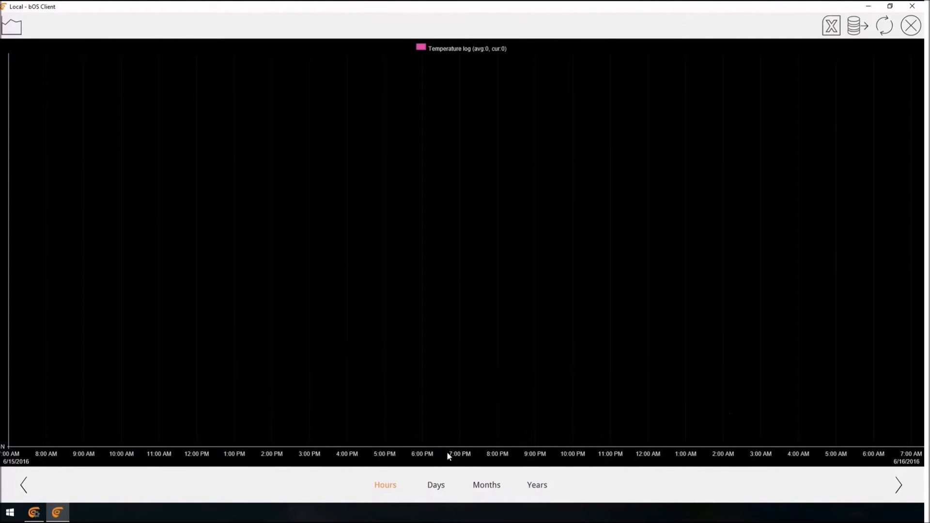
pyautogui.click(435, 485)
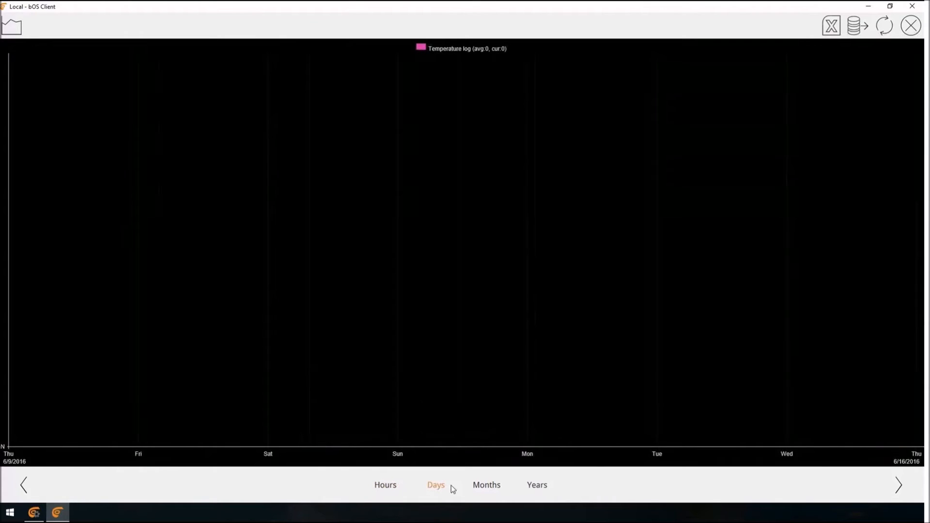
pyautogui.moveTo(201, 415); pyautogui.dragTo(489, 497)
pyautogui.click(487, 494)
pyautogui.click(538, 487)
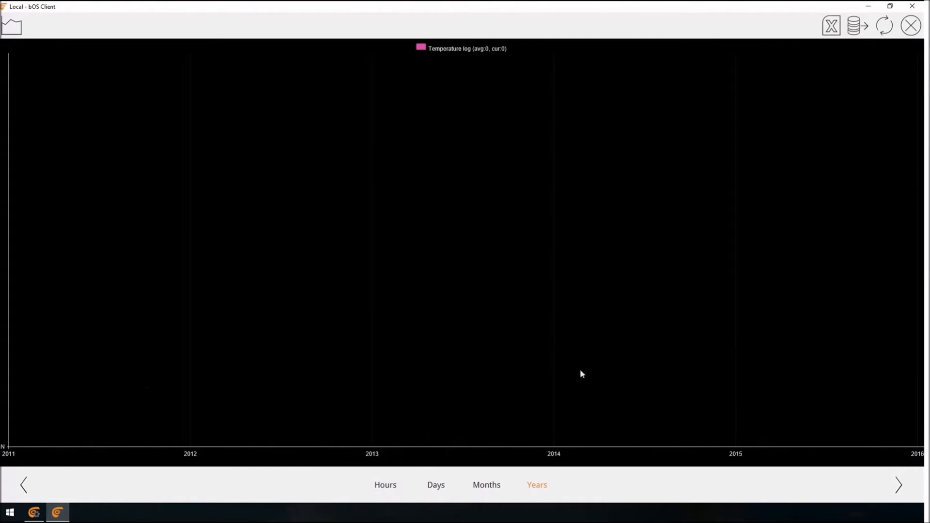
pyautogui.click(910, 25)
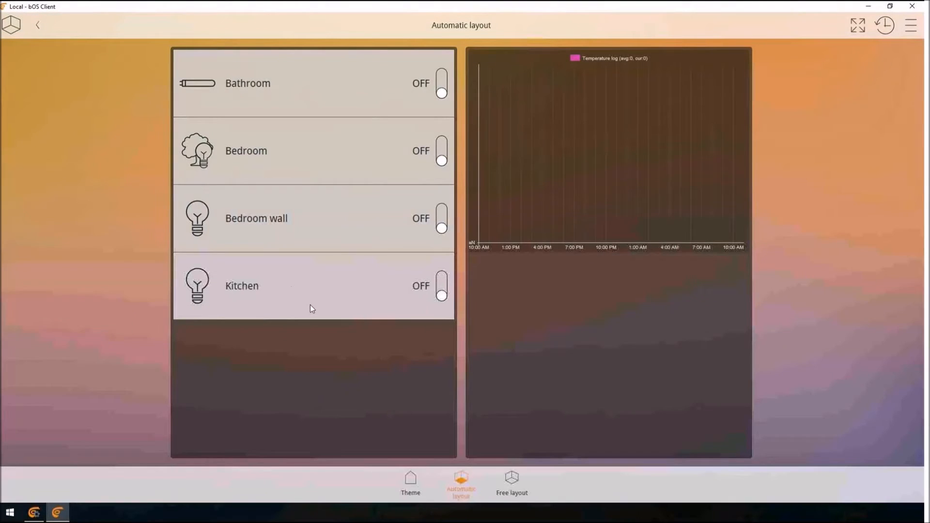
# Switch to bOS Configurator and add a Presence Simulator task under Tasks.
pyautogui.click(34, 515)
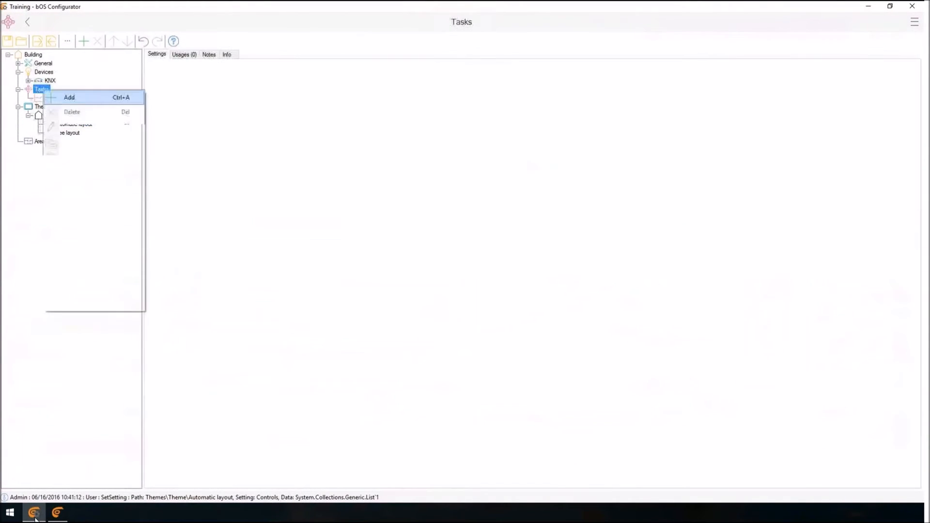
pyautogui.press('Return')
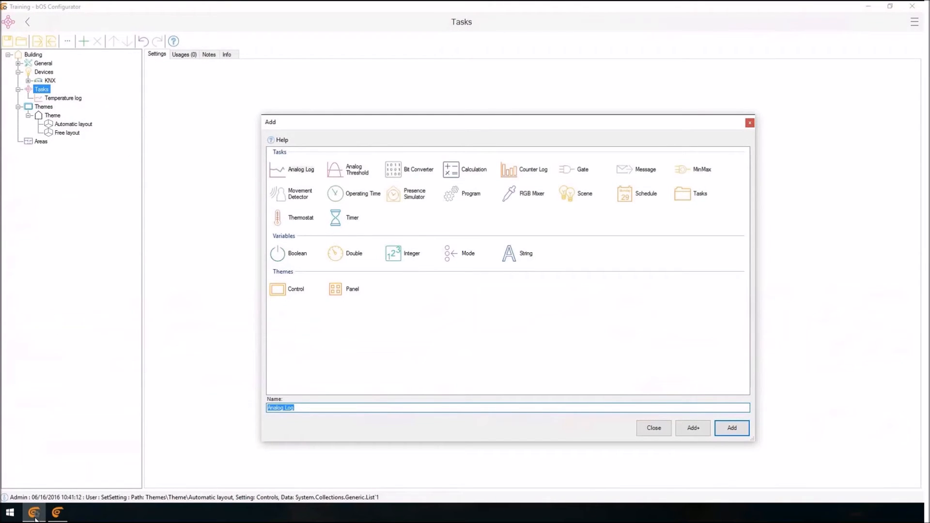
pyautogui.click(414, 193)
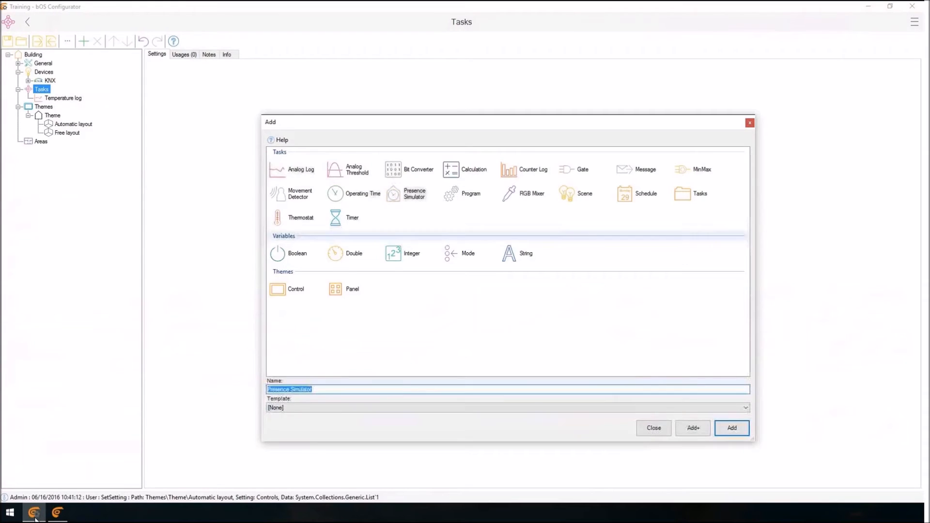
pyautogui.click(731, 428)
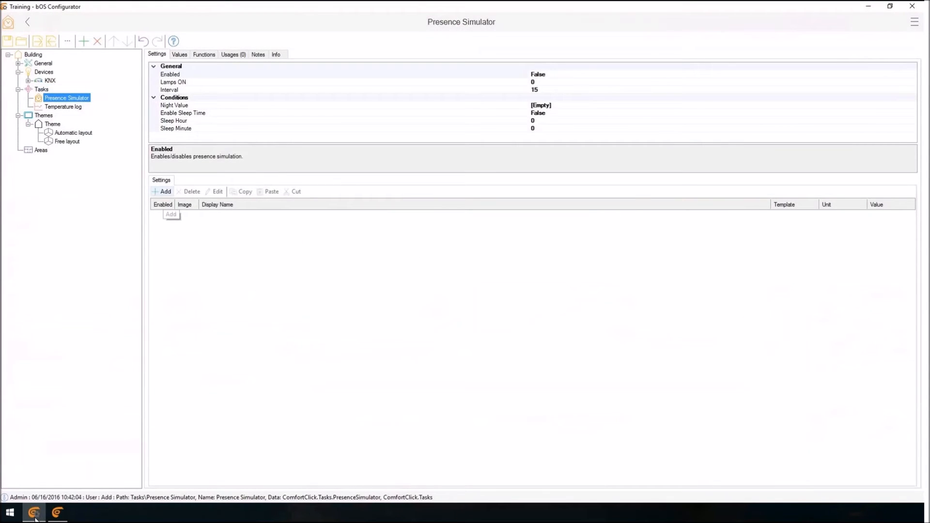
# Add all lamp values from the KNX Lights On/Off folder to the Presence Simulator.
pyautogui.click(162, 191)
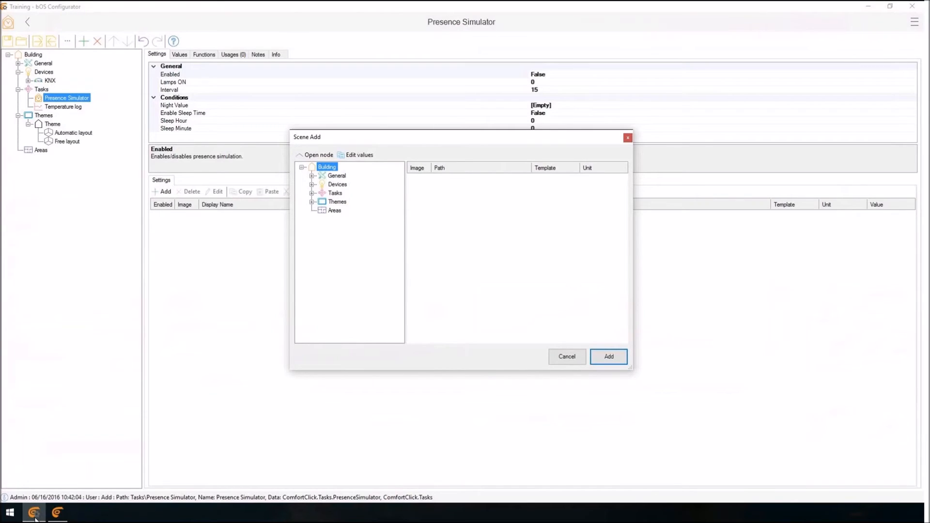
pyautogui.click(312, 184)
pyautogui.click(322, 193)
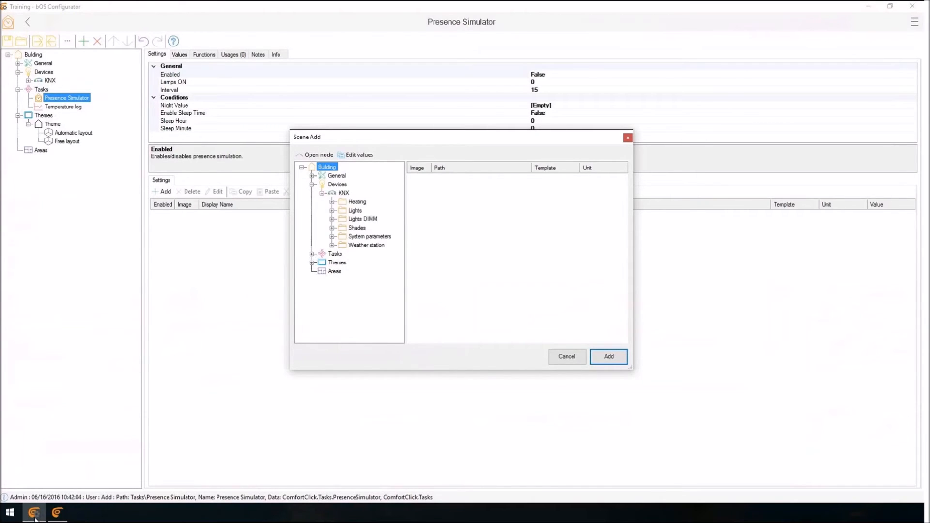
pyautogui.click(333, 210)
pyautogui.click(365, 219)
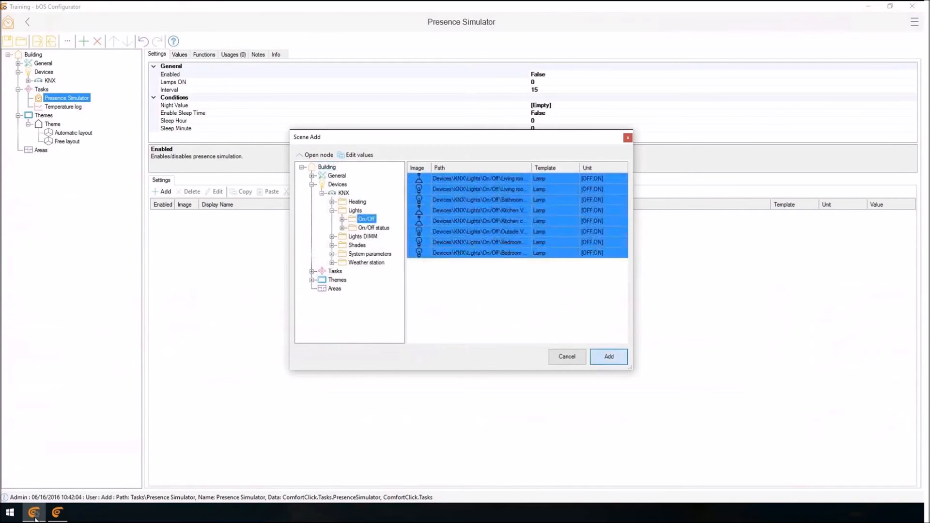
pyautogui.click(608, 356)
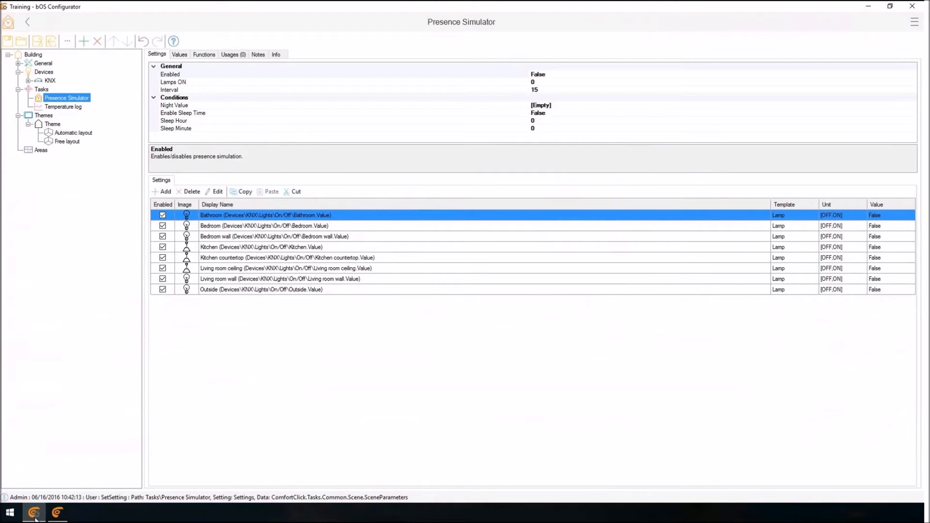
# Set the Presence Simulator's Lamps ON to 10.
pyautogui.click(170, 89)
pyautogui.click(173, 82)
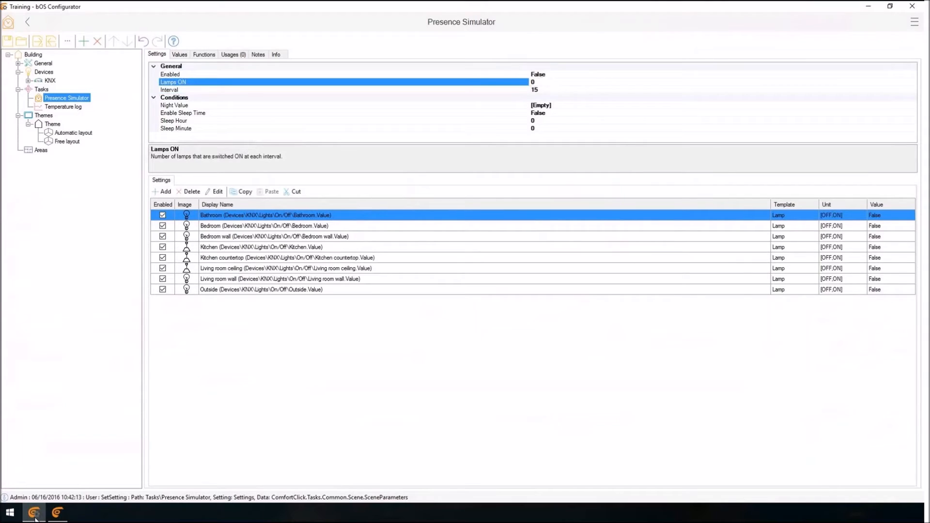
pyautogui.doubleClick(533, 83)
pyautogui.write('10')
# Set the Presence Simulator's Enable Sleep Time to True and its Sleep Hour to 23.
pyautogui.click(183, 113)
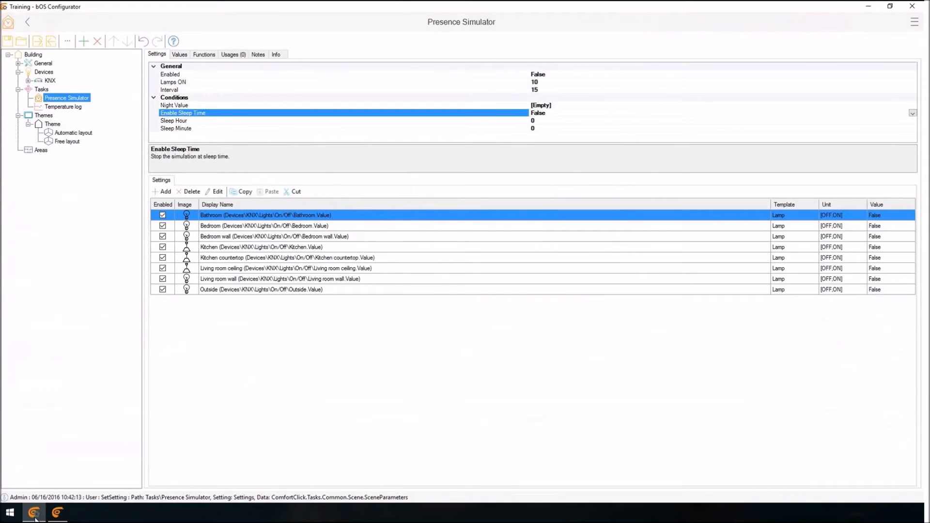
pyautogui.click(175, 128)
pyautogui.click(183, 114)
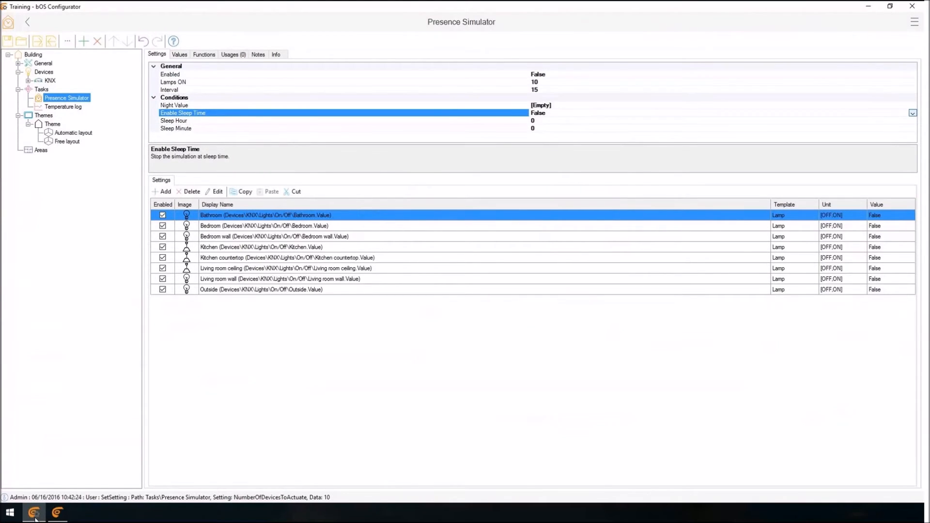
pyautogui.click(912, 113)
pyautogui.click(535, 121)
pyautogui.click(537, 129)
pyautogui.click(537, 121)
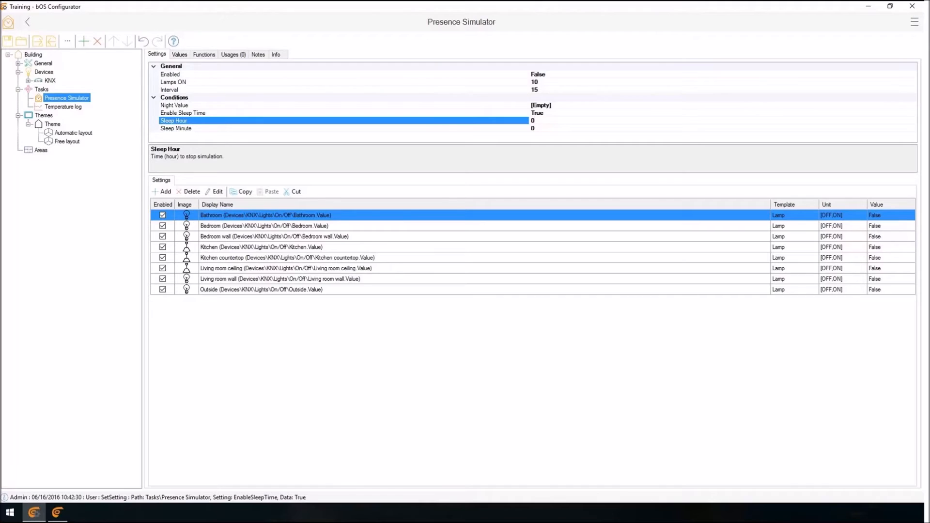
pyautogui.press('BackSpace')
pyautogui.write('23')
pyautogui.press('Tab')
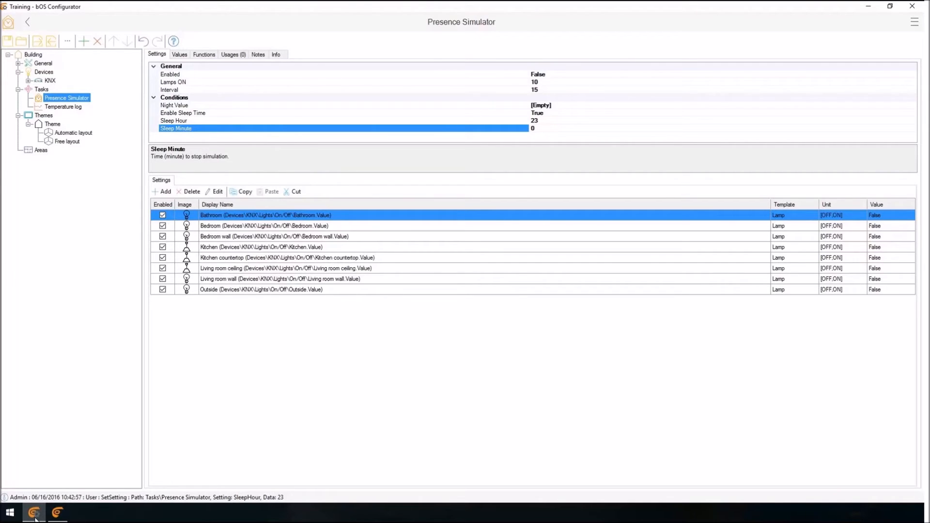
pyautogui.click(163, 191)
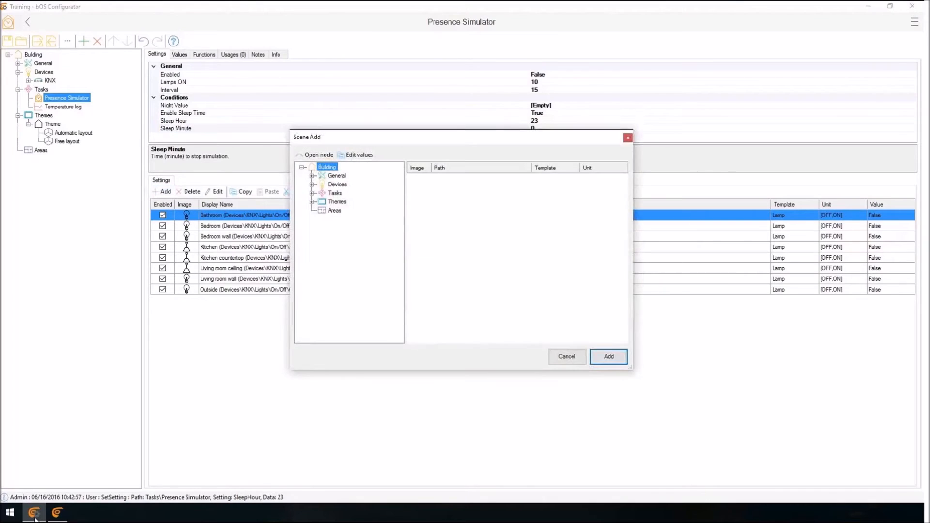
pyautogui.press('Escape')
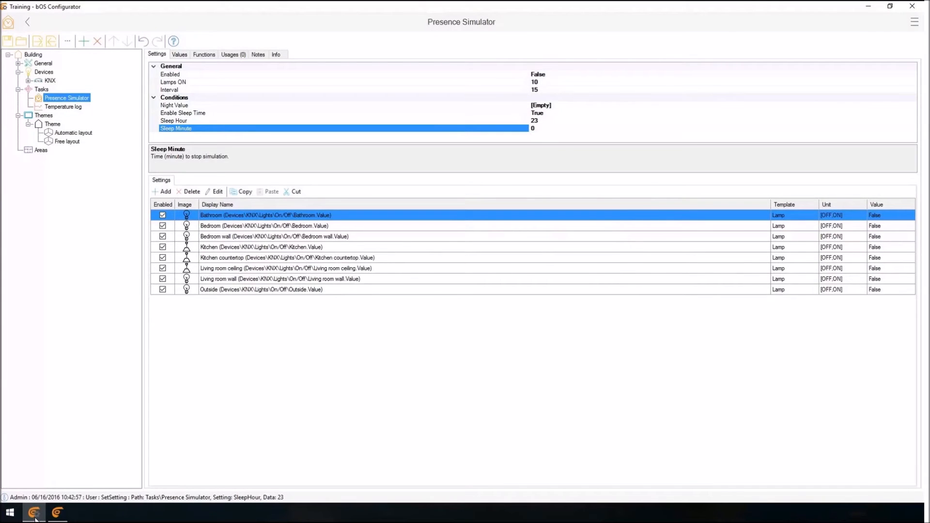
# Add a Schedule task under Tasks.
pyautogui.rightClick(45, 89)
pyautogui.click(70, 97)
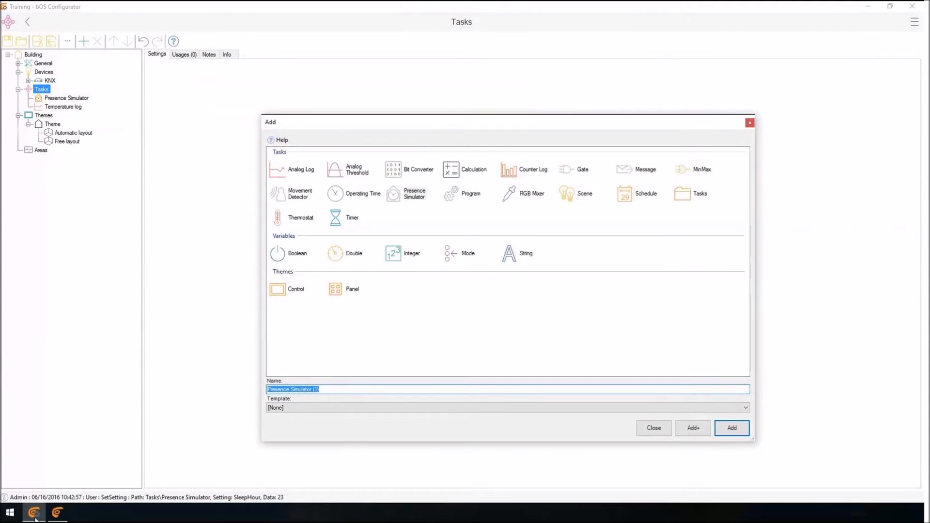
pyautogui.click(636, 193)
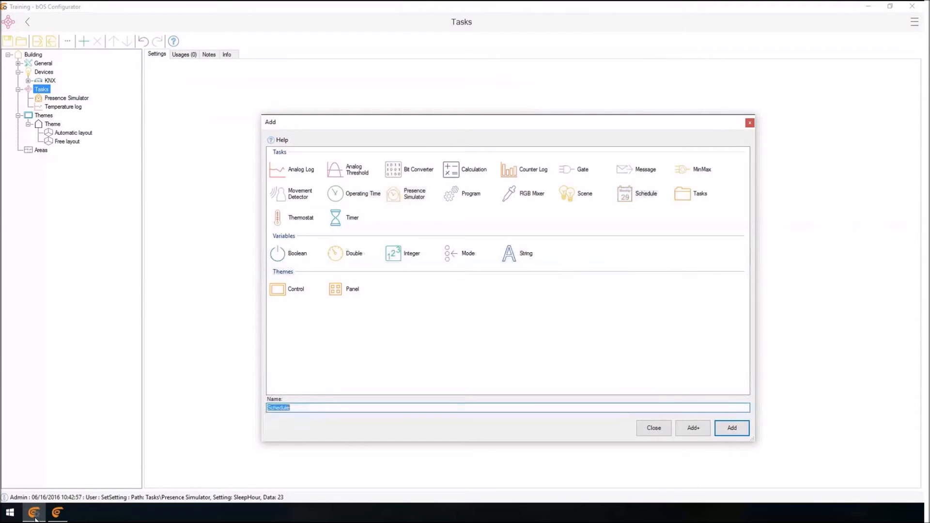
pyautogui.click(731, 428)
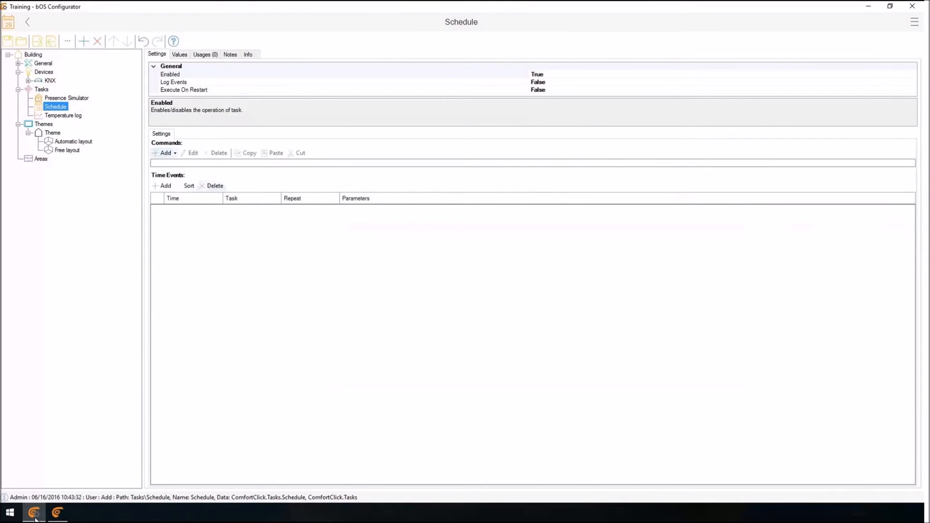
# Add a Custom Value command to the schedule for the Outside lamp in the KNX Lights On/Off folder.
pyautogui.click(168, 153)
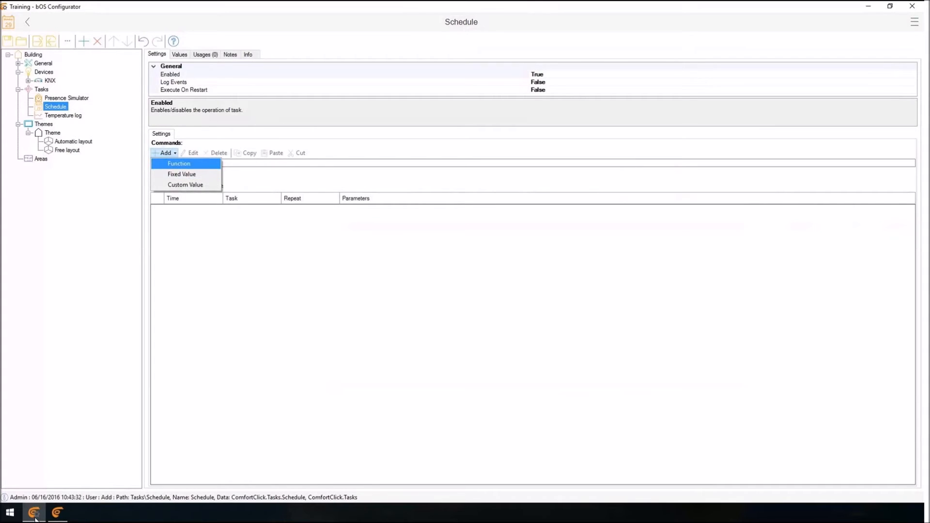
pyautogui.press('Down')
pyautogui.press('Down')
pyautogui.press('Return')
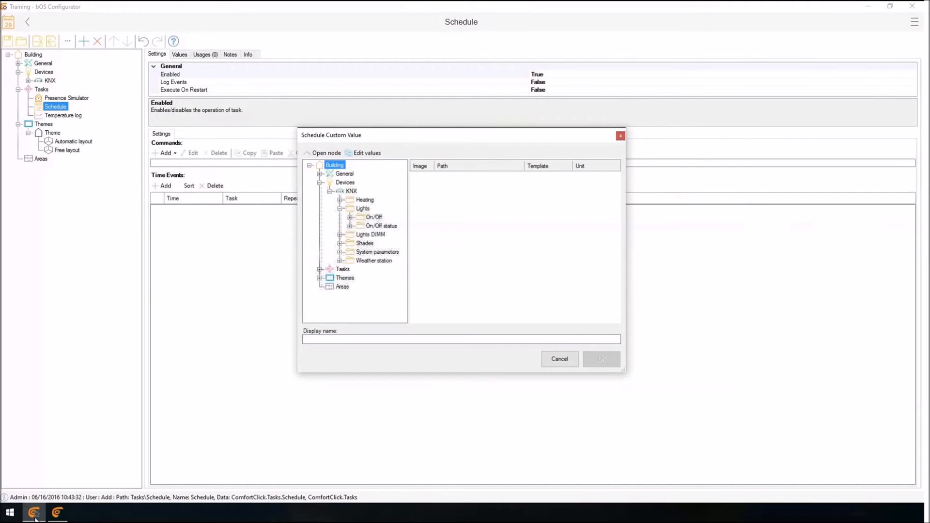
pyautogui.click(386, 226)
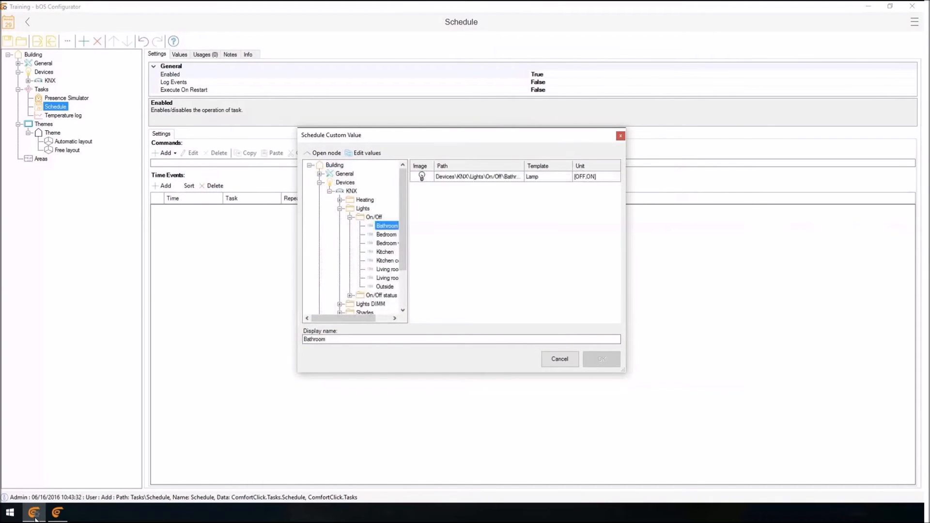
pyautogui.keyDown('shift'); pyautogui.click(384, 286); pyautogui.keyUp('shift')
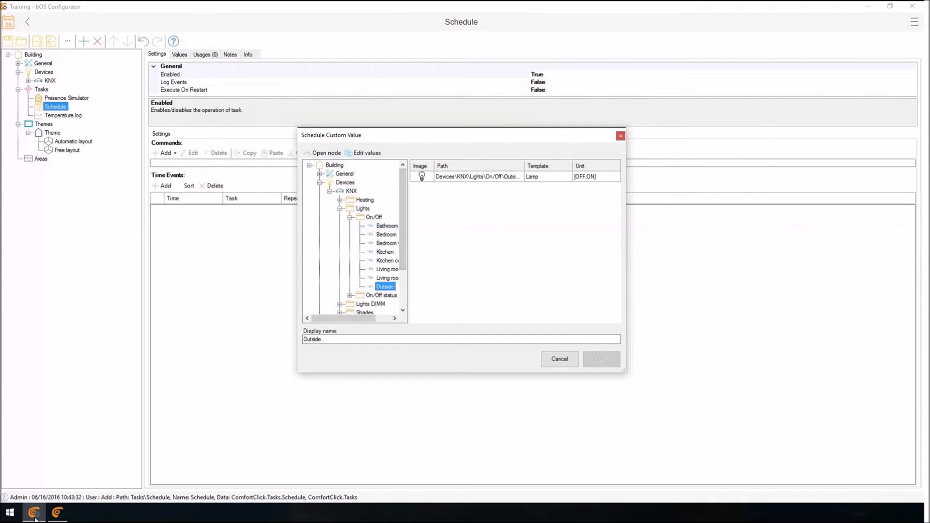
pyautogui.click(477, 177)
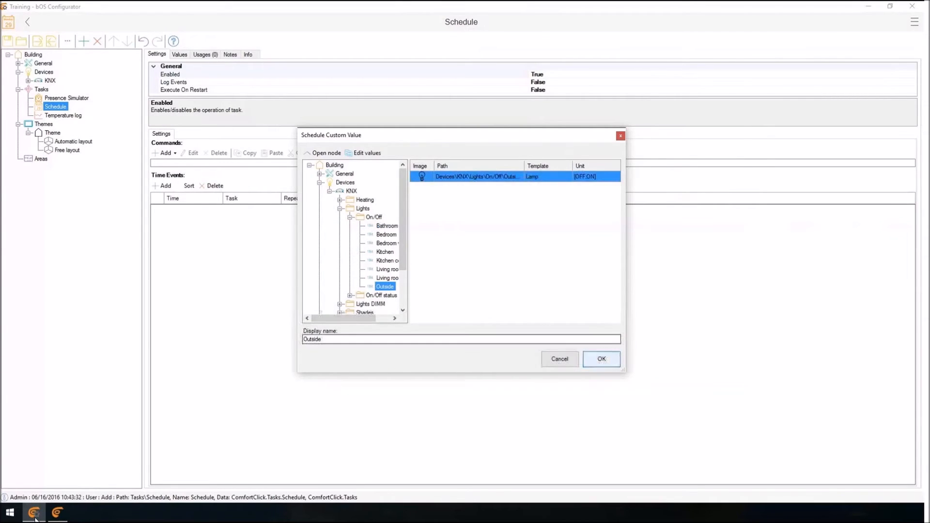
pyautogui.click(601, 359)
# Add a time event to the schedule that turns the Outside light ON at 19:00.
pyautogui.click(164, 192)
pyautogui.doubleClick(170, 217)
pyautogui.write('19')
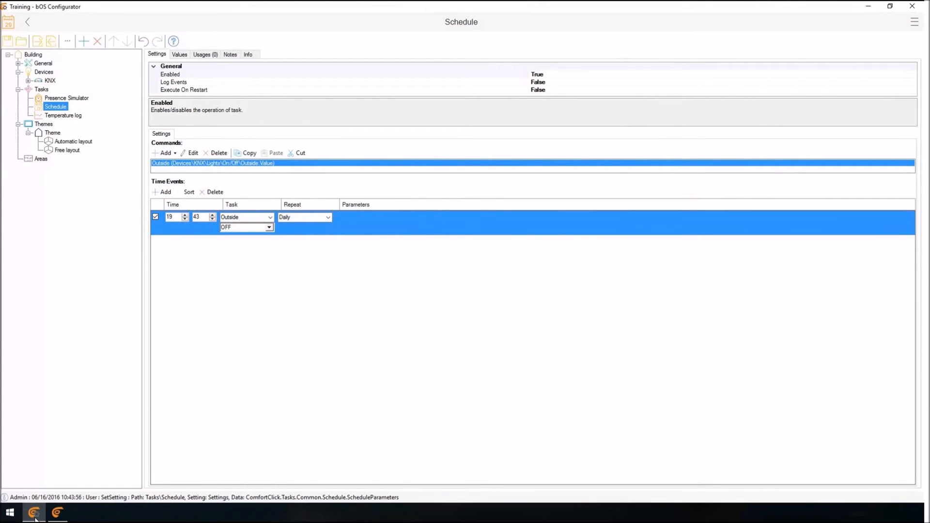
pyautogui.press('Tab')
pyautogui.write('00')
pyautogui.click(269, 227)
pyautogui.click(230, 237)
# Set the 19:00 event to repeat Weekly from Monday to Friday.
pyautogui.click(328, 217)
pyautogui.click(288, 233)
pyautogui.click(343, 217)
pyautogui.click(359, 217)
pyautogui.click(374, 217)
pyautogui.click(390, 217)
pyautogui.click(406, 217)
# Add a second time event to the schedule that turns the Outside light OFF at 23:00.
pyautogui.click(162, 192)
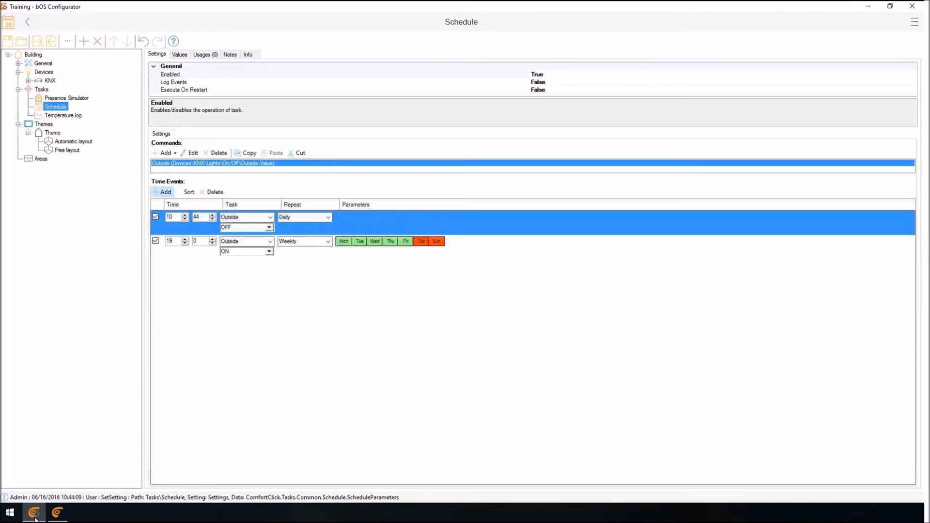
pyautogui.doubleClick(169, 217)
pyautogui.write('23')
pyautogui.press('Tab')
pyautogui.write('00')
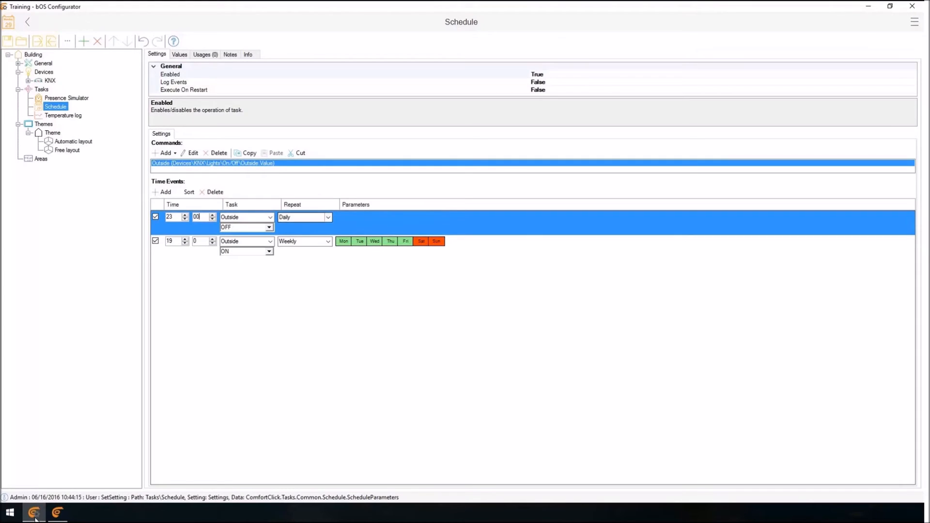
# Set the 23:00 event to repeat Weekly from Monday to Friday.
pyautogui.click(328, 217)
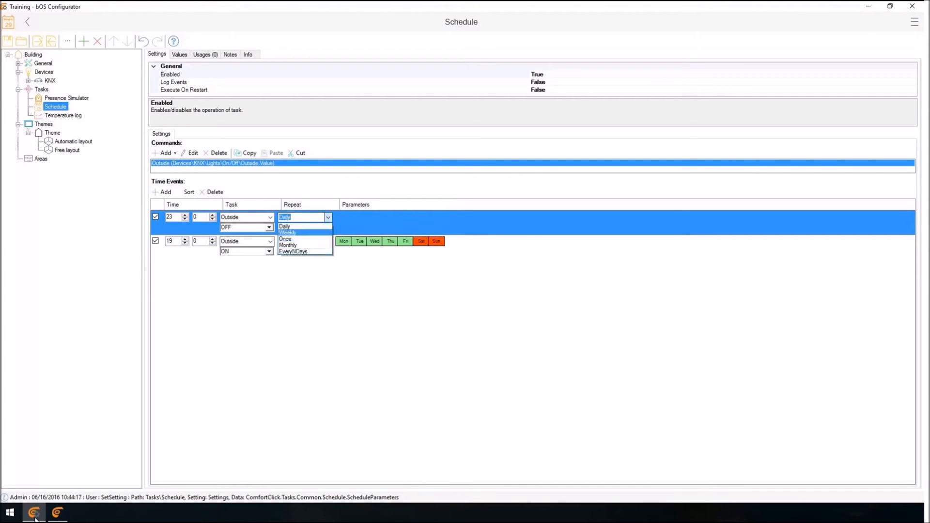
pyautogui.click(288, 233)
pyautogui.click(343, 217)
pyautogui.click(359, 217)
pyautogui.click(374, 217)
pyautogui.click(390, 217)
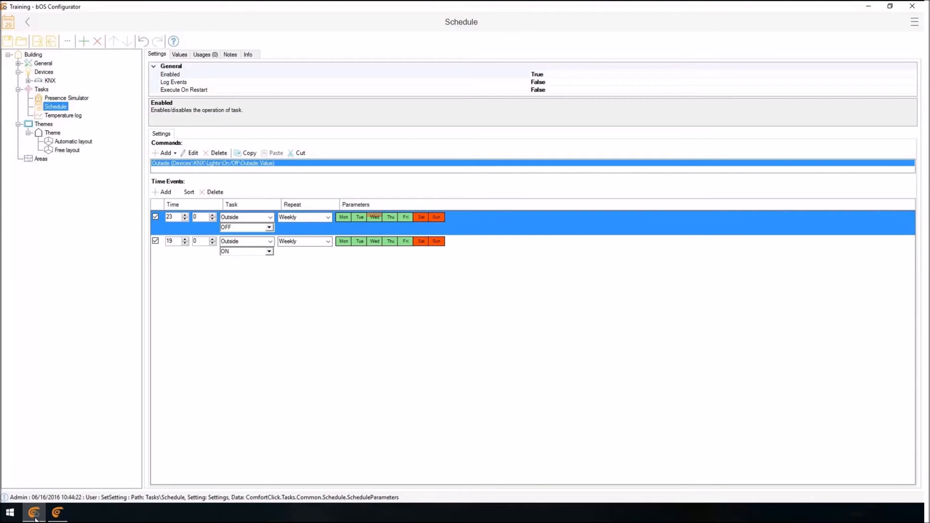
# Try the Once and Monthly repeat options on the 23:00 time event, ending with EveryNDays.
pyautogui.click(328, 218)
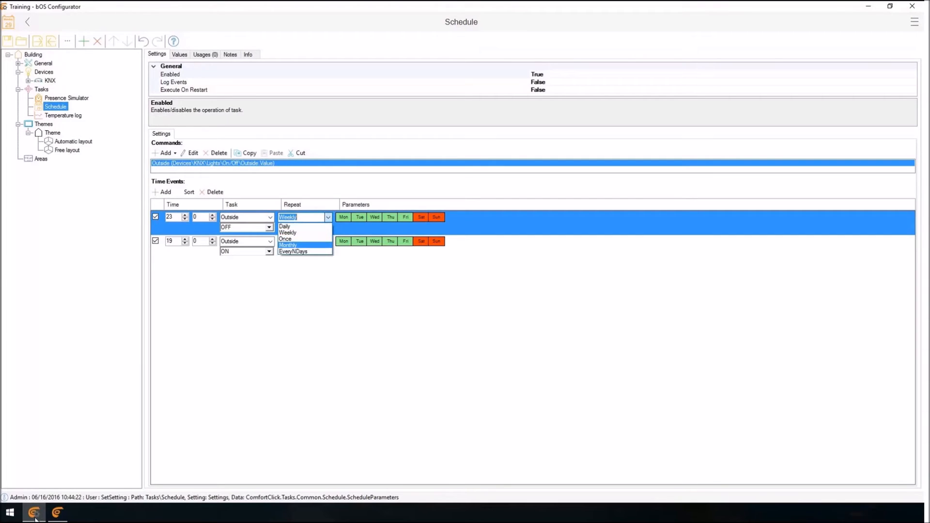
pyautogui.click(285, 239)
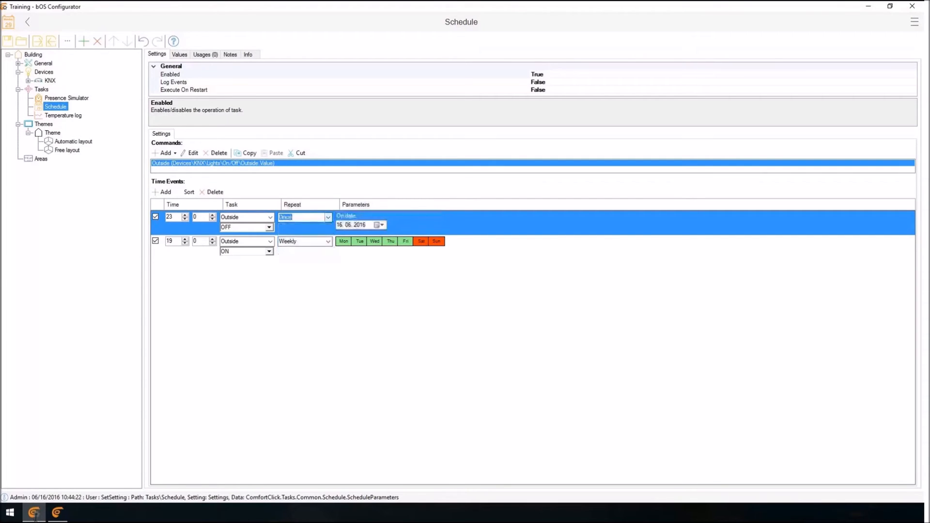
pyautogui.click(328, 217)
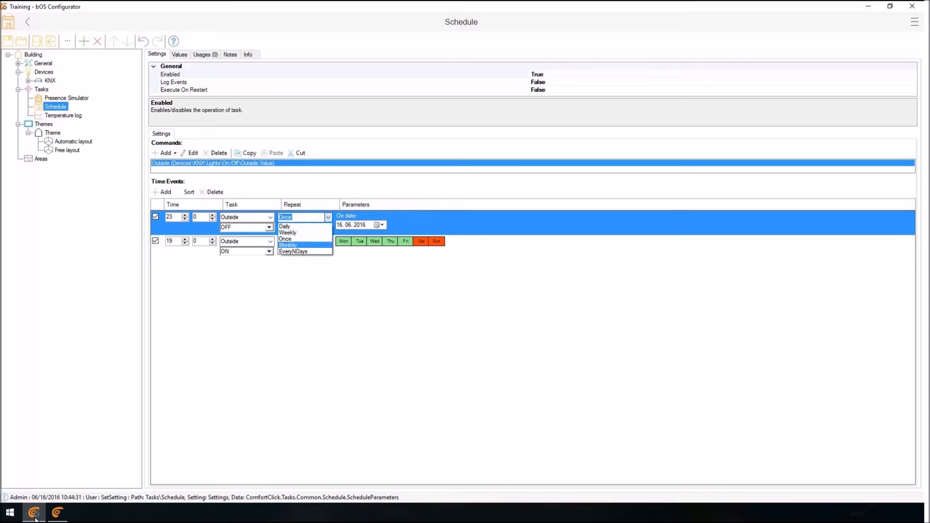
pyautogui.click(288, 245)
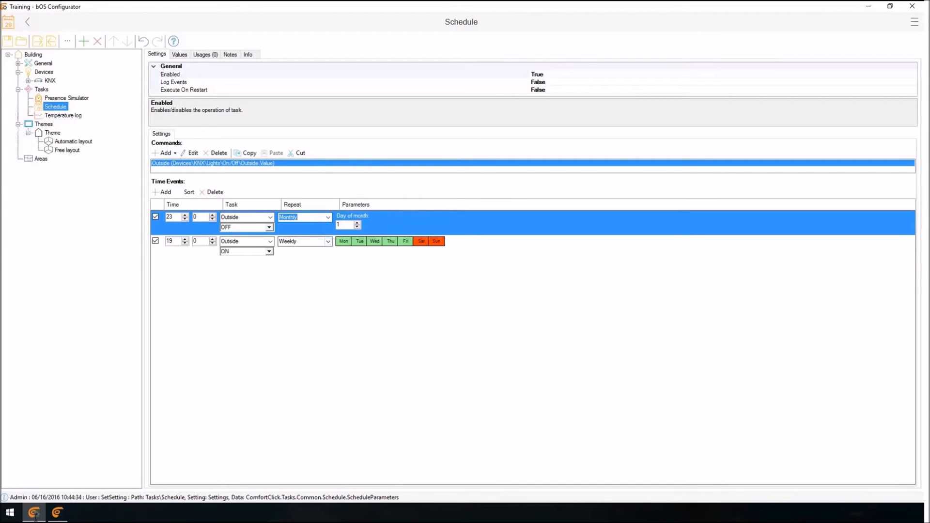
pyautogui.click(328, 217)
pyautogui.click(293, 252)
pyautogui.click(343, 241)
# Add a Program task under Tasks.
pyautogui.rightClick(37, 89)
pyautogui.click(63, 96)
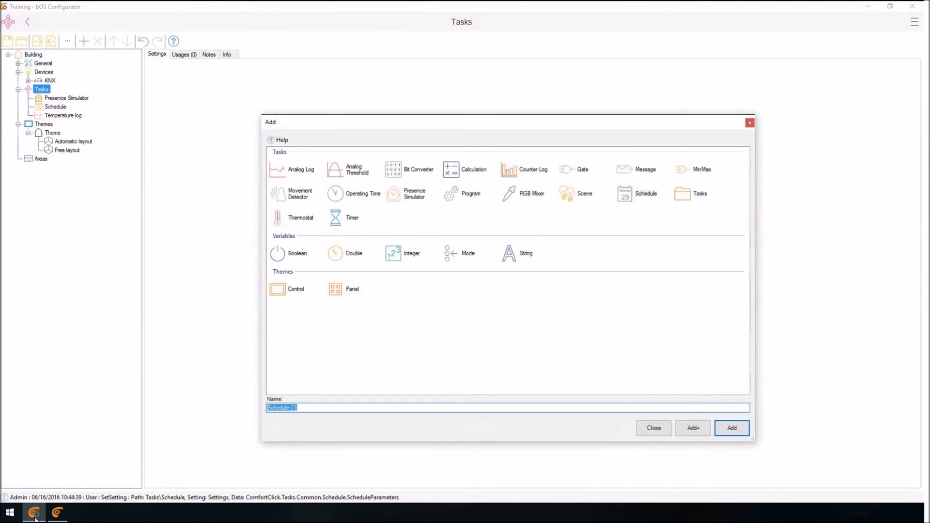
pyautogui.click(450, 193)
pyautogui.click(731, 428)
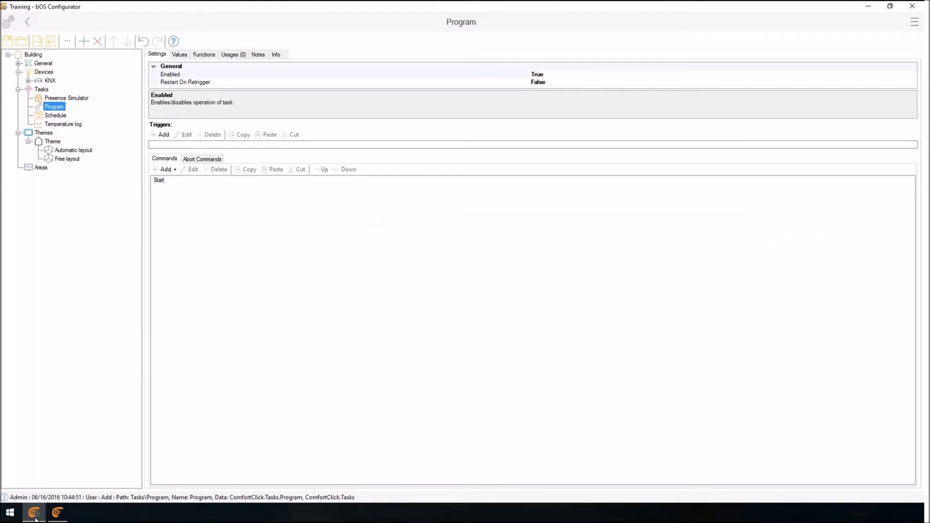
# Add an If condition to the program's commands, checking that the KNX Lights On/Off Bedroom value equals True.
pyautogui.click(166, 170)
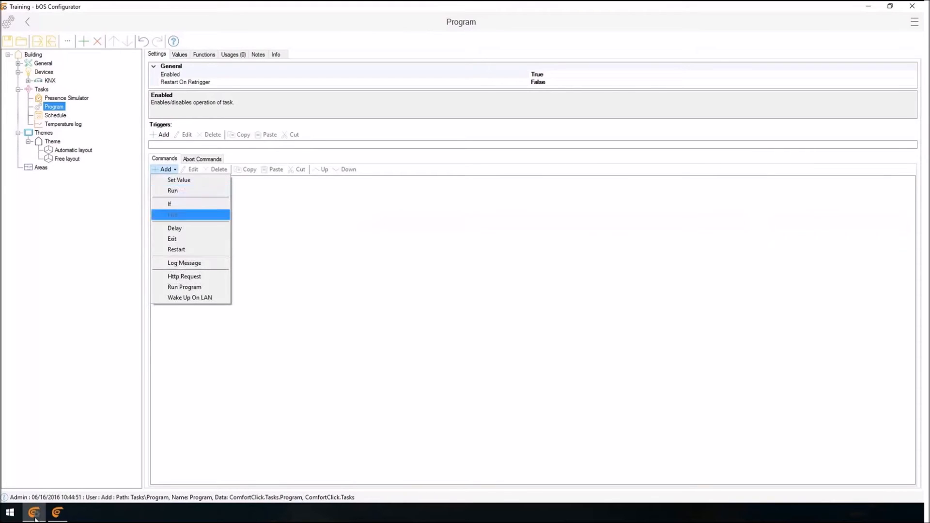
pyautogui.click(169, 203)
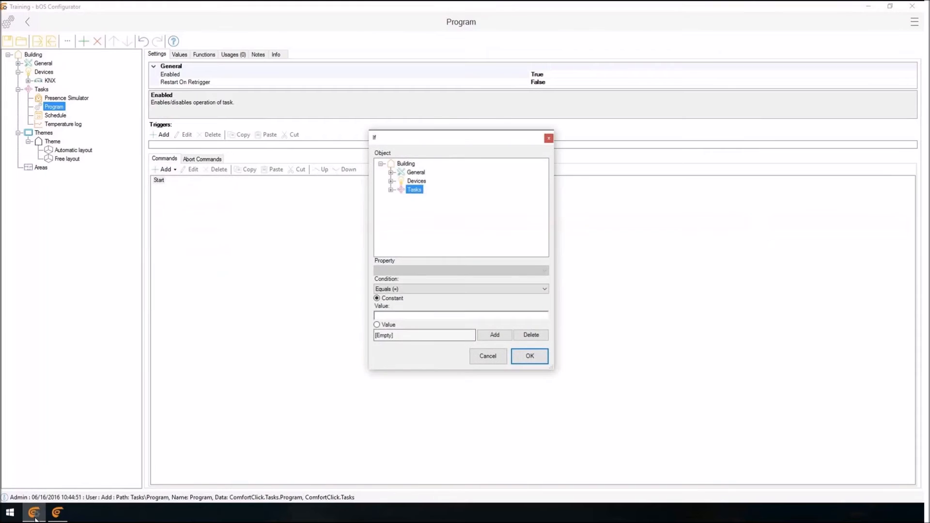
pyautogui.click(390, 181)
pyautogui.click(401, 189)
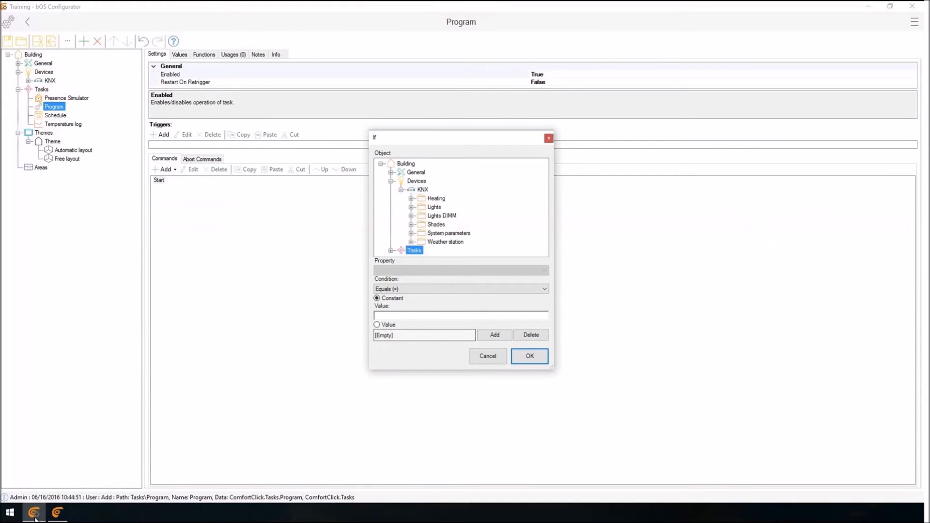
pyautogui.click(411, 215)
pyautogui.click(411, 198)
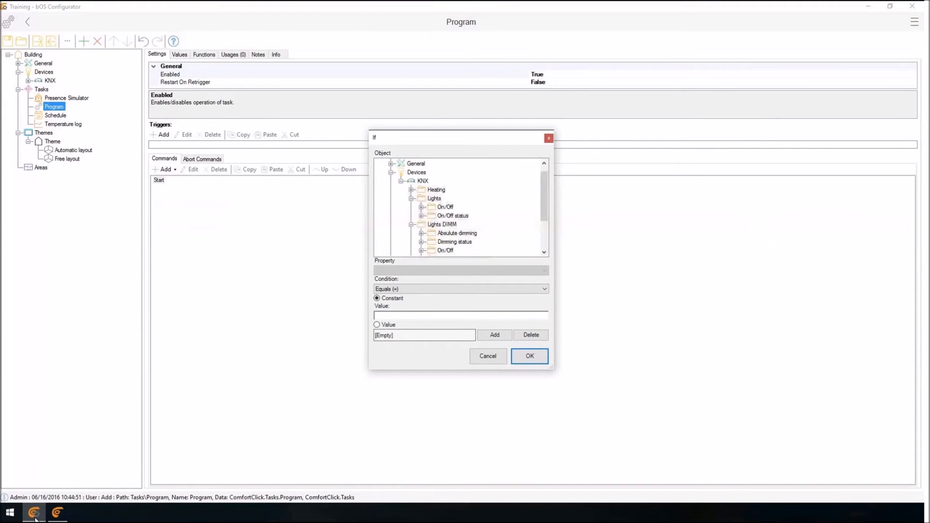
pyautogui.click(421, 206)
pyautogui.click(457, 198)
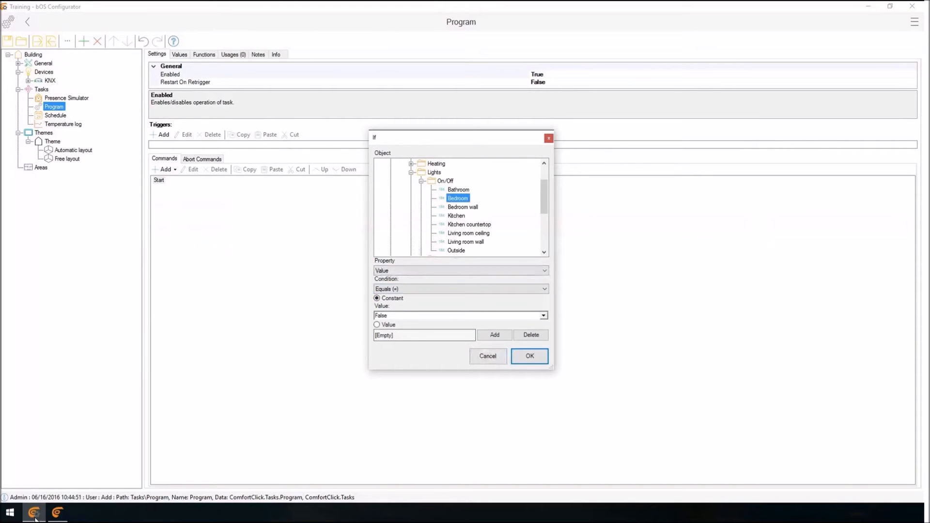
pyautogui.click(544, 315)
pyautogui.click(379, 324)
pyautogui.click(529, 356)
pyautogui.click(224, 188)
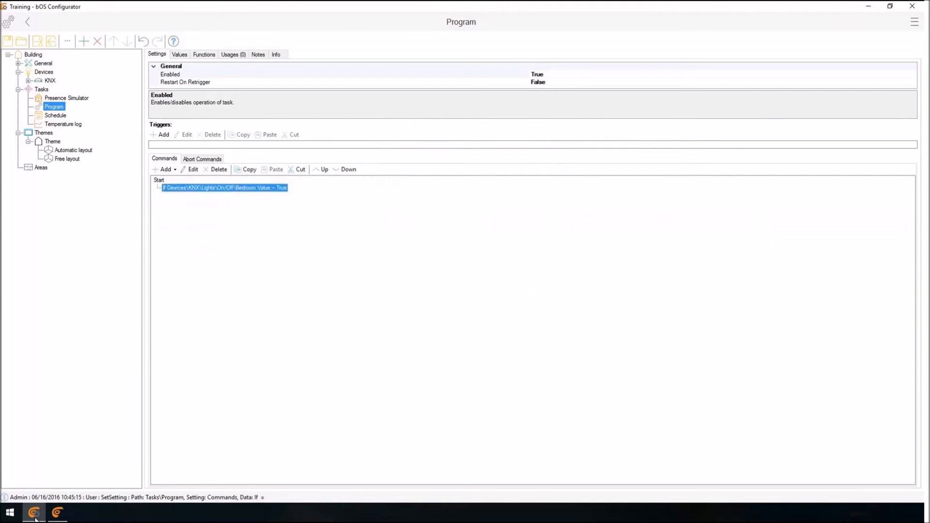
pyautogui.click(166, 169)
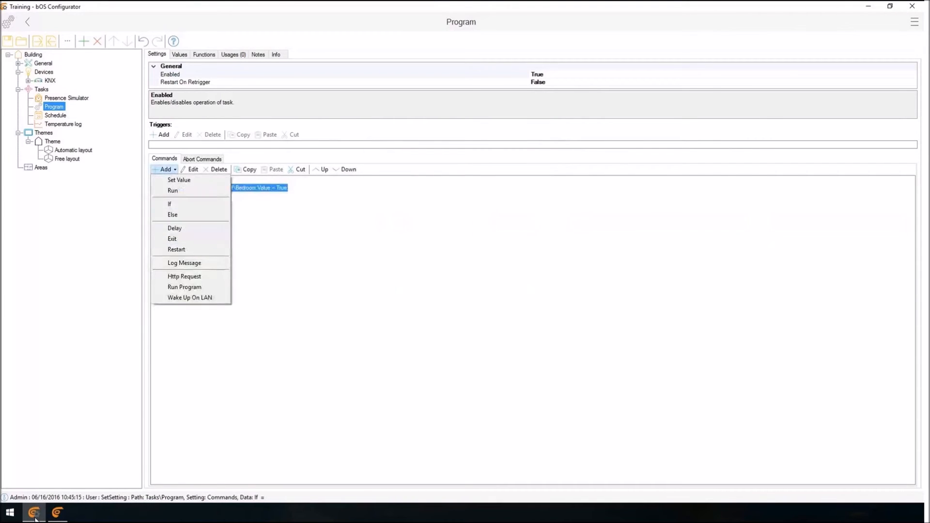
pyautogui.click(174, 204)
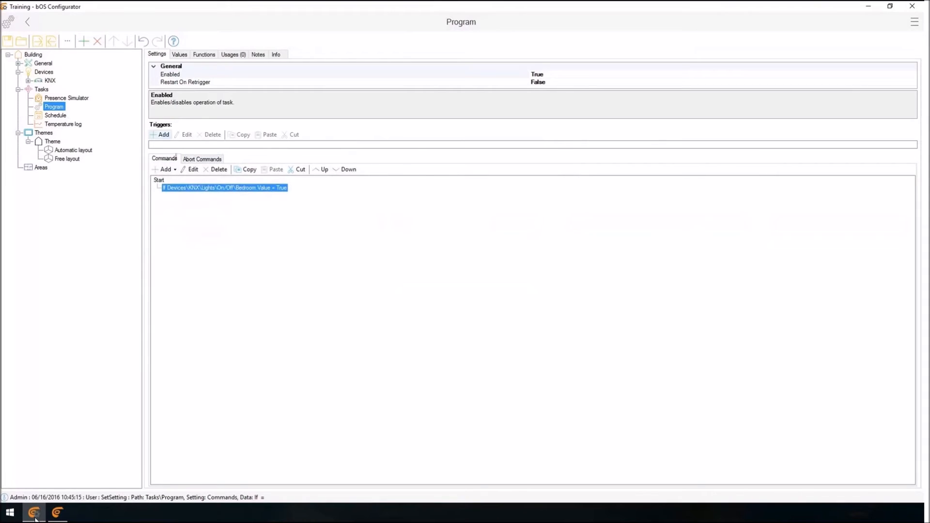
# Add a trigger that runs the program when the General Sun object's Mode equals Day.
pyautogui.click(161, 134)
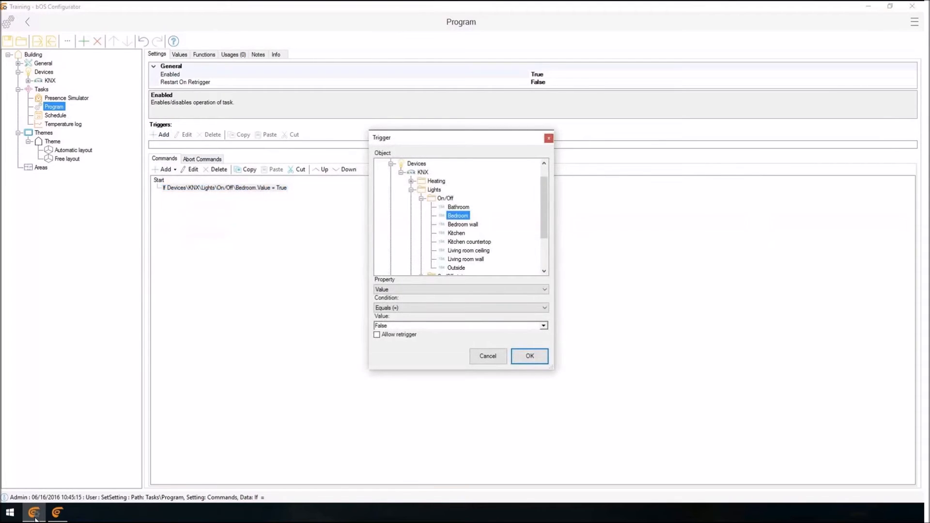
pyautogui.scroll(-1, 460, 216)
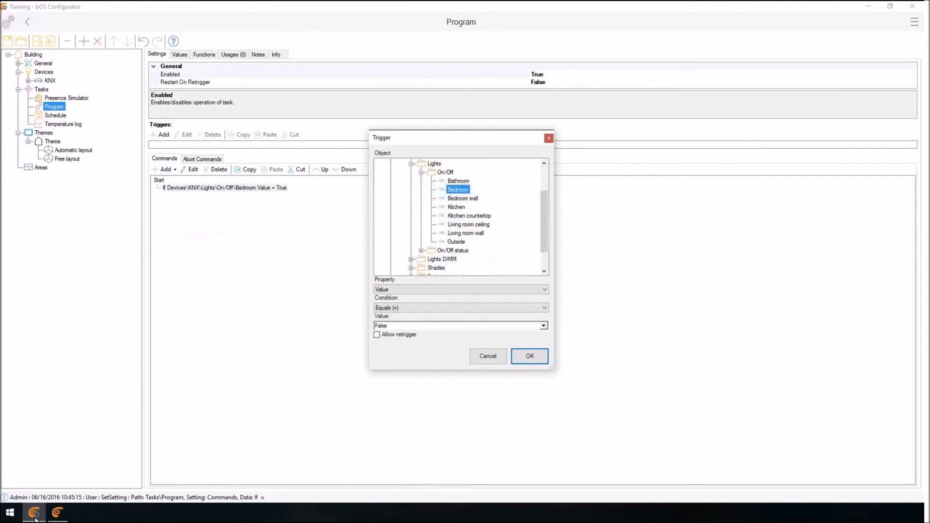
pyautogui.scroll(-1, 460, 216)
pyautogui.scroll(3, 460, 217)
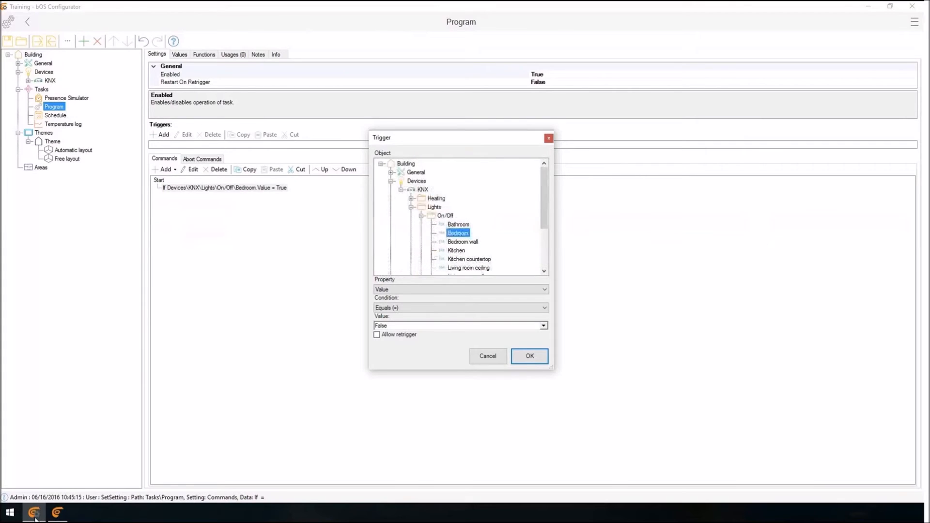
pyautogui.click(390, 172)
pyautogui.click(422, 206)
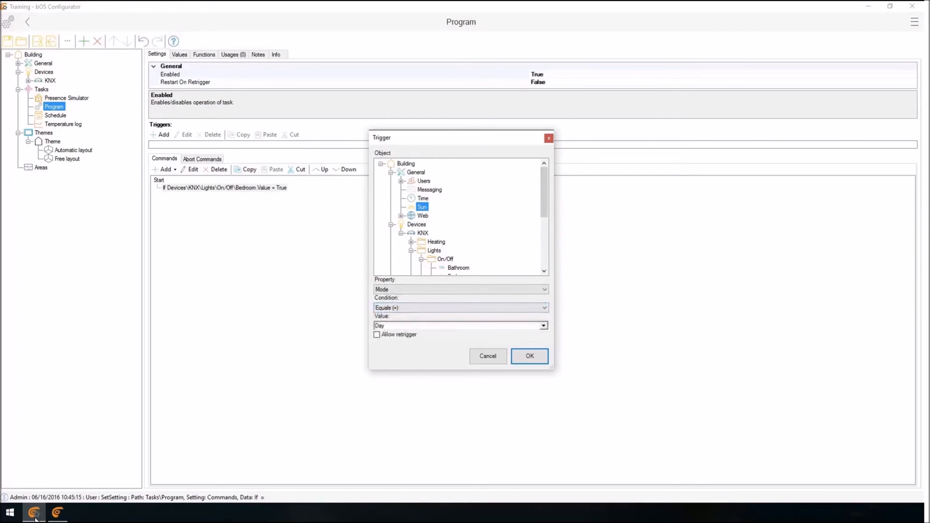
pyautogui.click(543, 326)
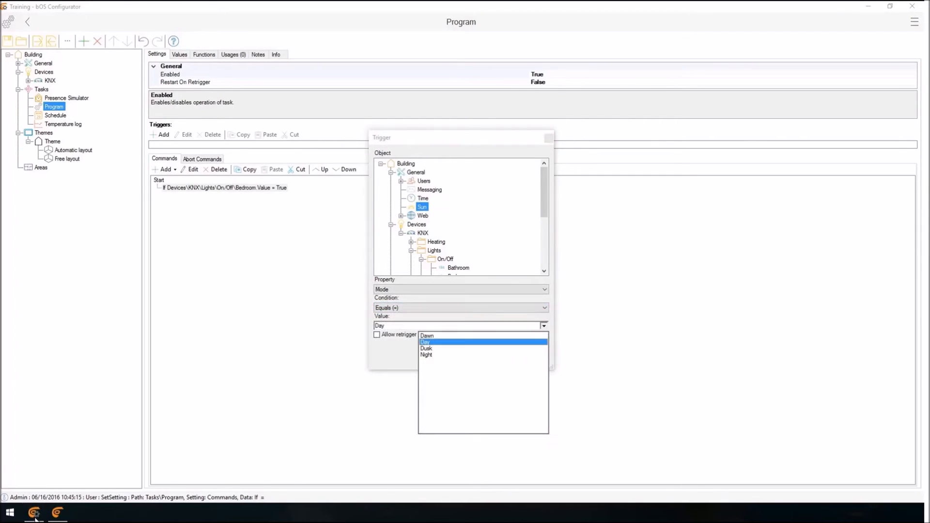
pyautogui.click(484, 342)
pyautogui.click(531, 357)
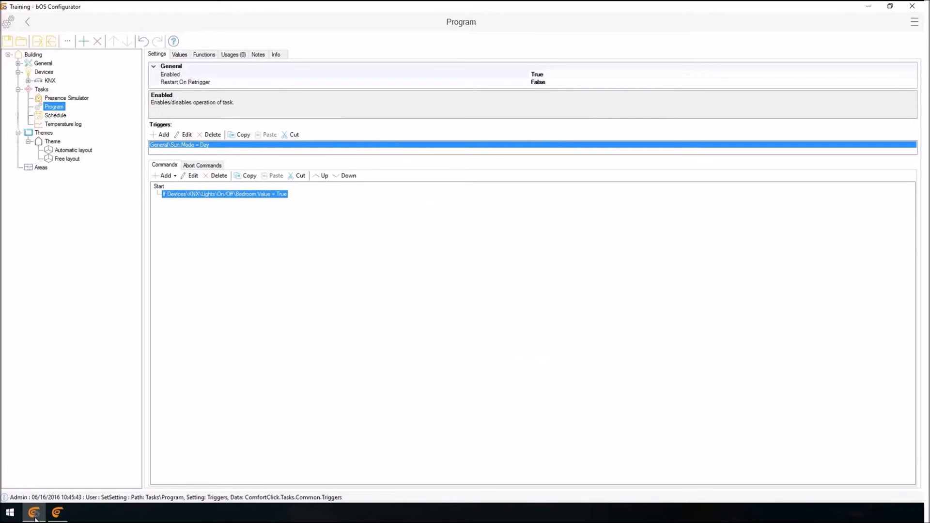
# Add a Set Value command under the If condition that sets the KNX Lights On/Off Bedroom value to False.
pyautogui.click(167, 175)
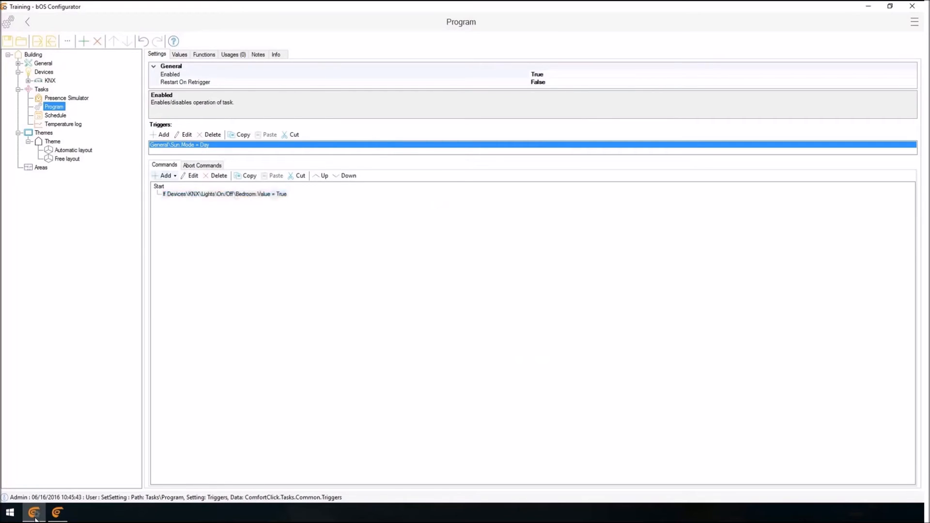
pyautogui.click(179, 186)
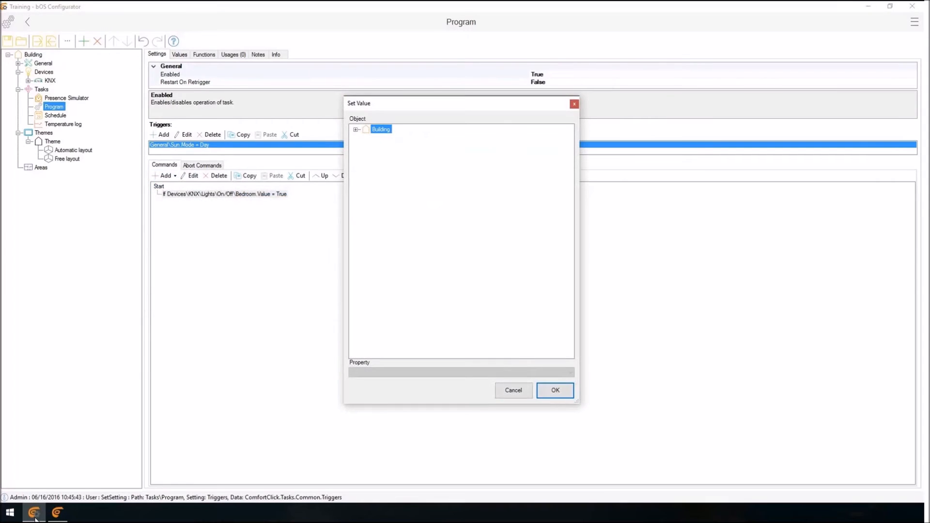
pyautogui.click(356, 130)
pyautogui.click(365, 138)
pyautogui.click(376, 147)
pyautogui.click(386, 164)
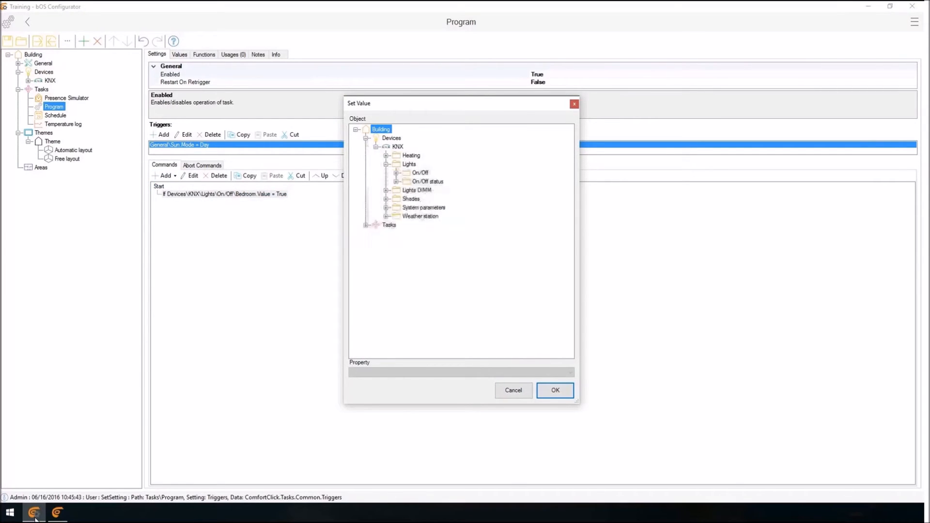
pyautogui.click(395, 173)
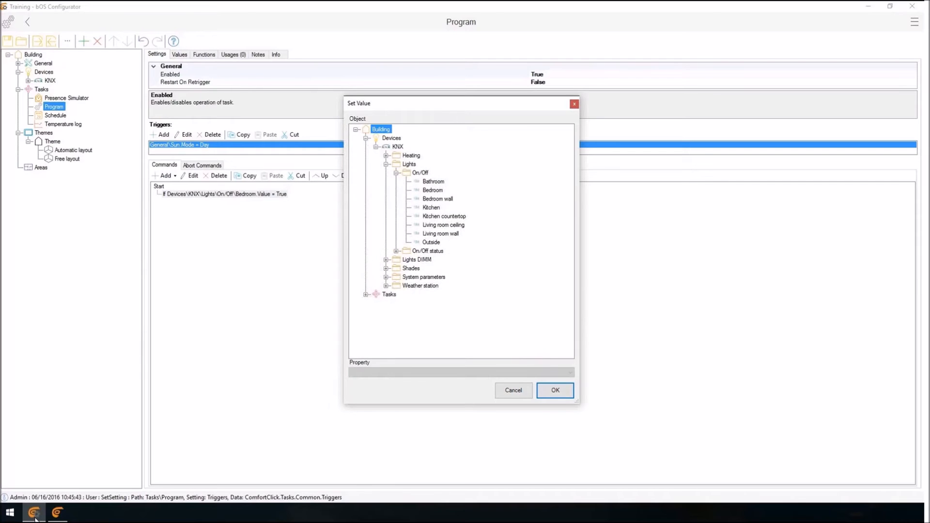
pyautogui.click(433, 190)
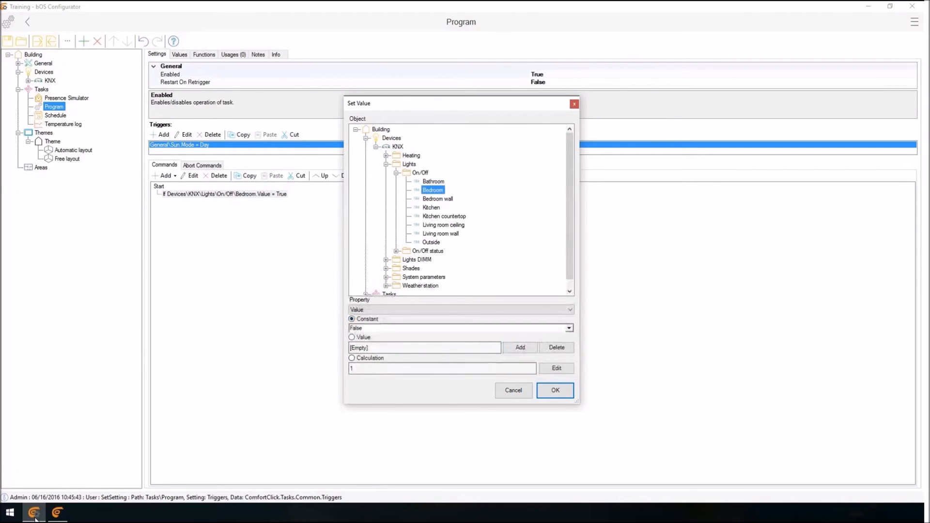
pyautogui.click(555, 390)
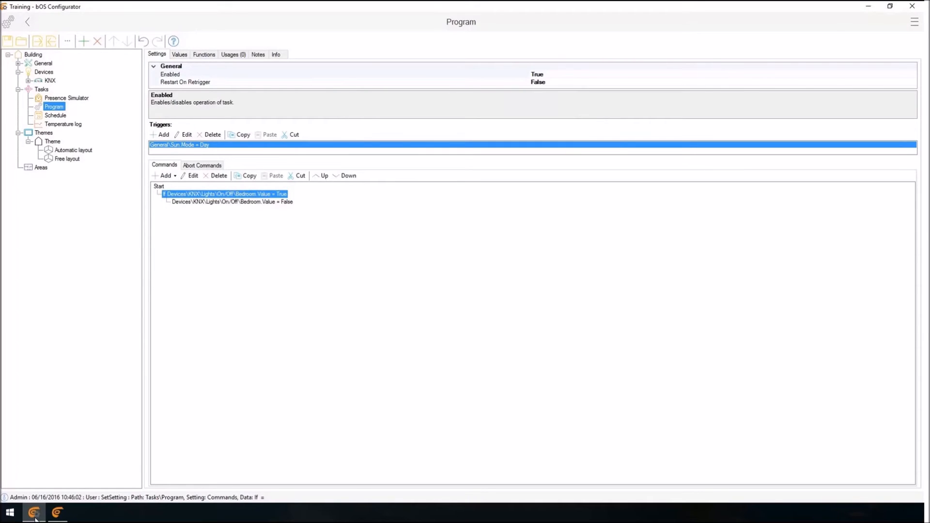
pyautogui.rightClick(38, 89)
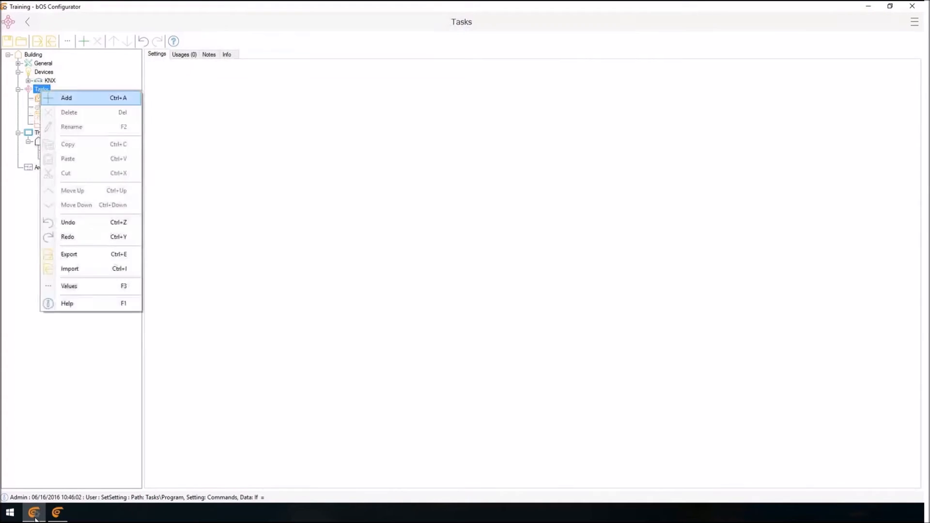
pyautogui.click(66, 98)
pyautogui.click(653, 428)
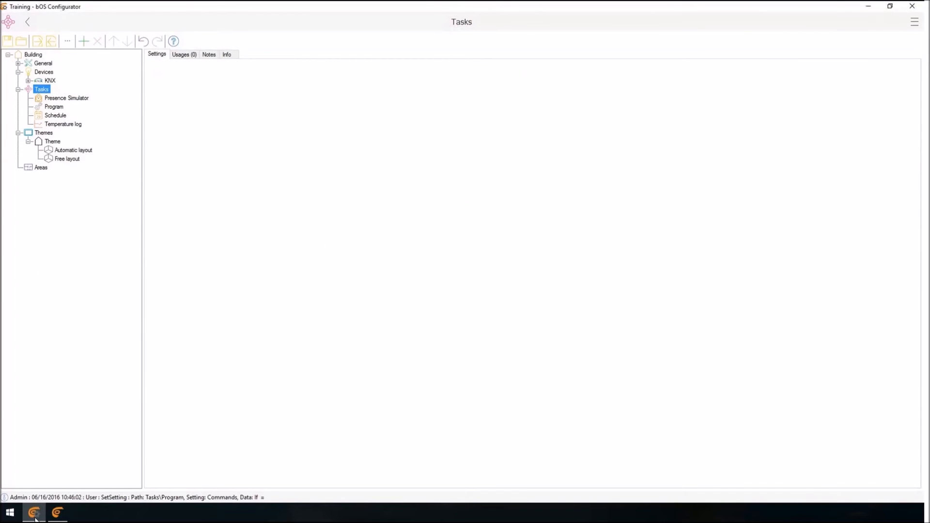
# Add a Kodi device under Devices.
pyautogui.rightClick(44, 71)
pyautogui.click(73, 79)
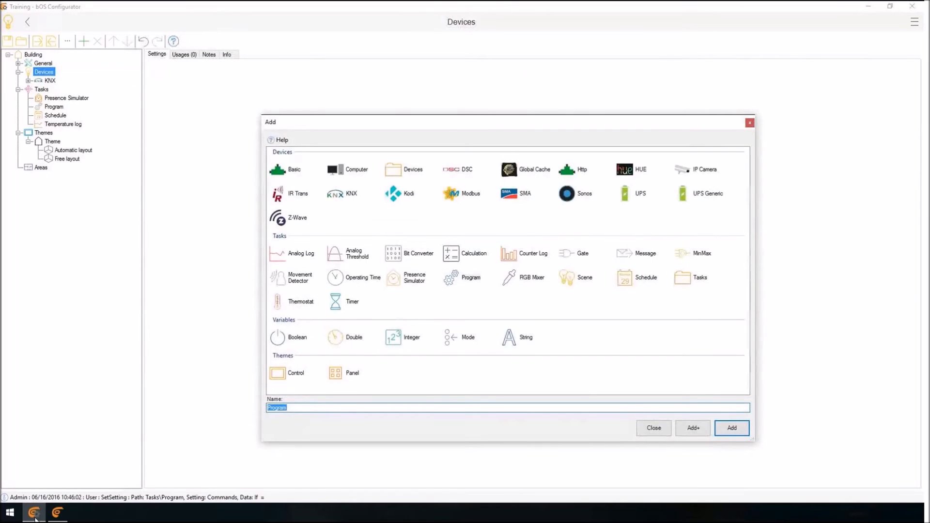
pyautogui.click(732, 428)
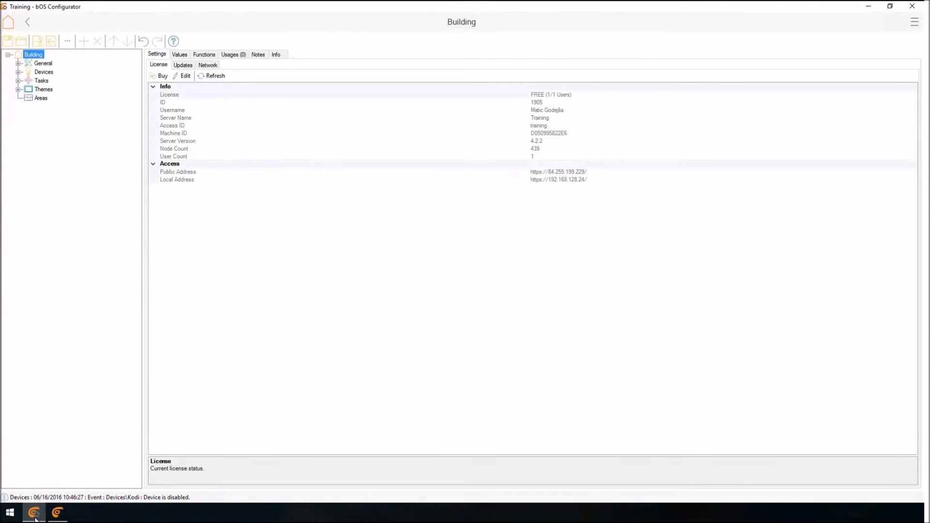
# Add a String variable named "Thermostate string" to the KNX device.
pyautogui.click(18, 63)
pyautogui.click(18, 63)
pyautogui.click(18, 72)
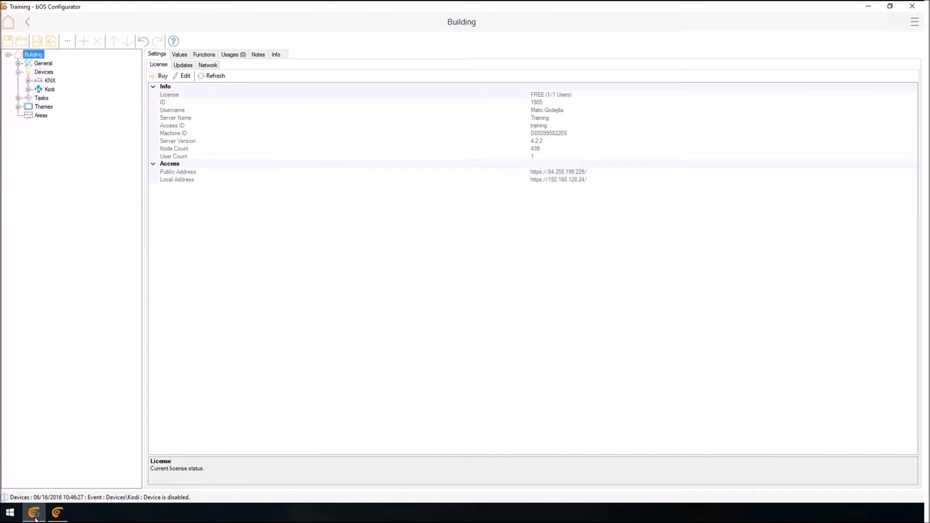
pyautogui.click(28, 81)
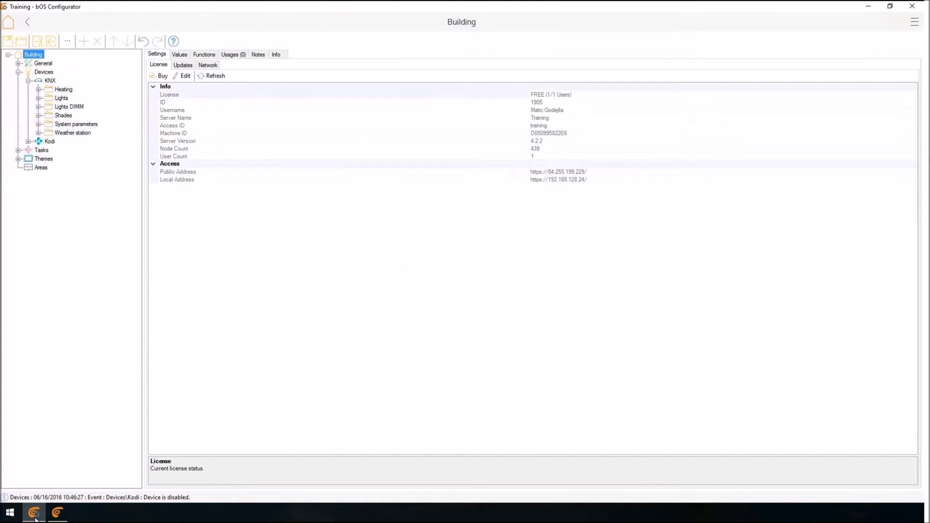
pyautogui.rightClick(50, 80)
pyautogui.click(71, 83)
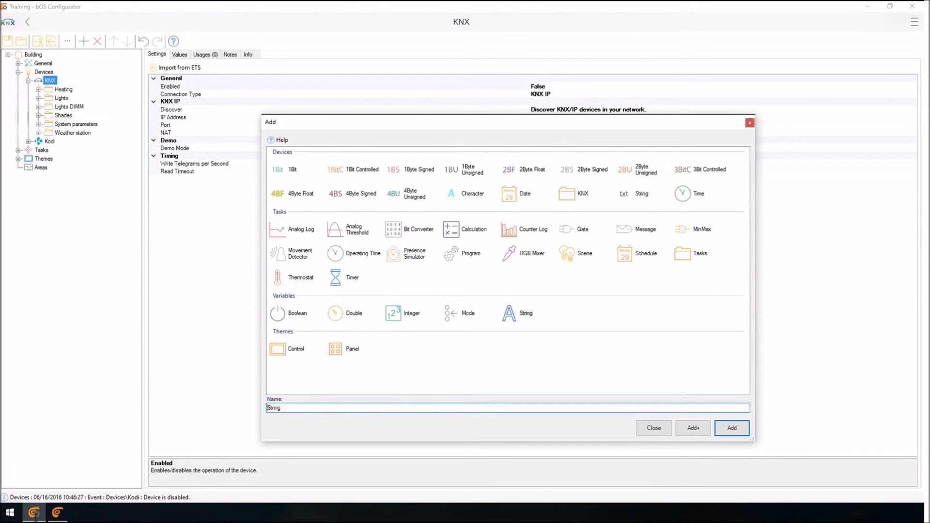
pyautogui.hotkey('ctrl', 'a')
pyautogui.write('Thermostat Liv')
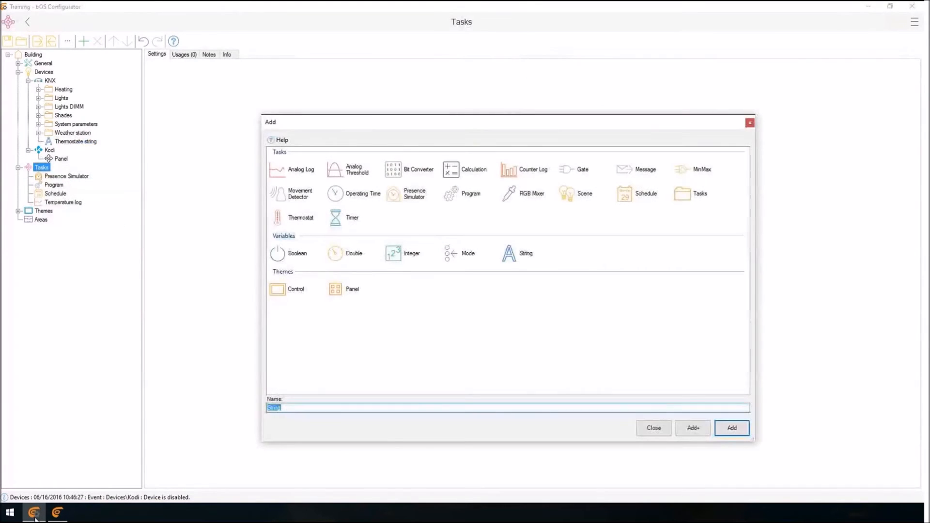
# Add a second Program task under Tasks.
pyautogui.press('Return')
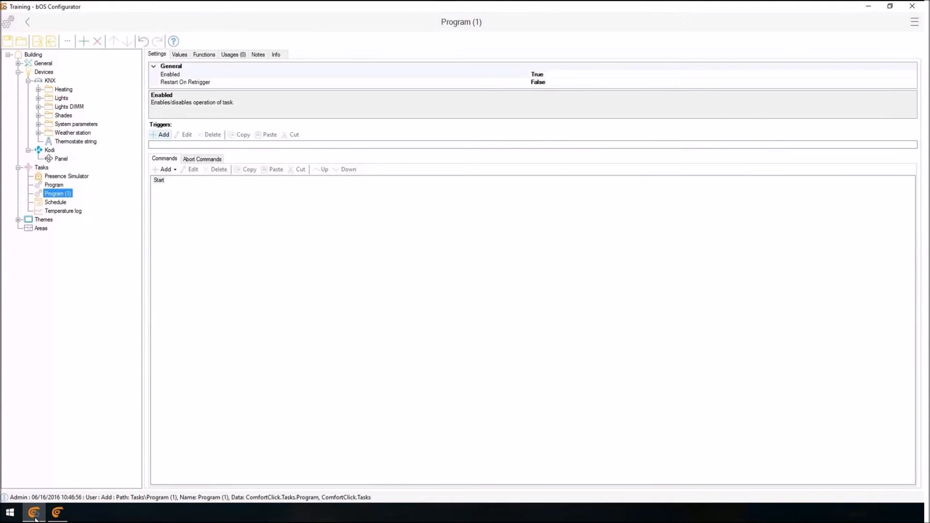
# Add a trigger to Program (1) on the Kodi device's Title property with the ValueChanged (OnChange) condition.
pyautogui.click(160, 135)
pyautogui.click(401, 172)
pyautogui.click(422, 198)
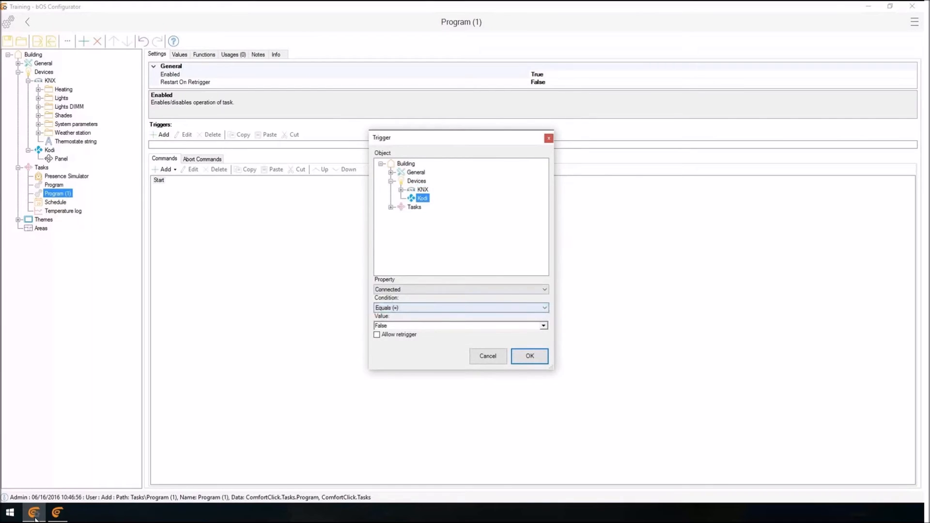
pyautogui.click(460, 289)
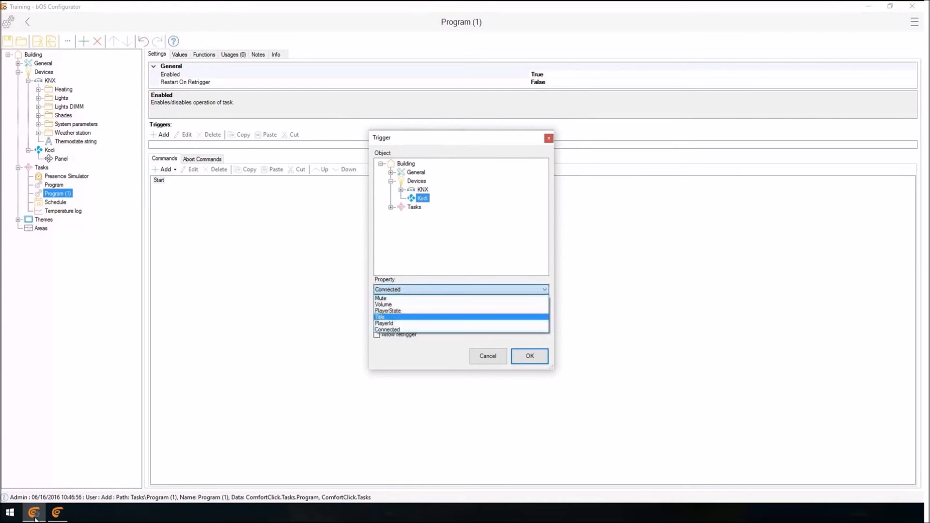
pyautogui.click(461, 316)
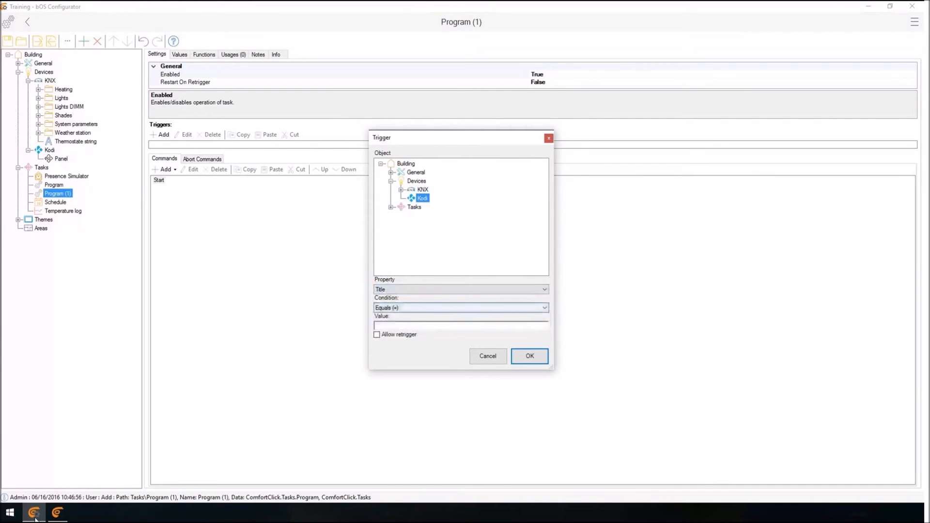
pyautogui.click(460, 307)
pyautogui.click(405, 354)
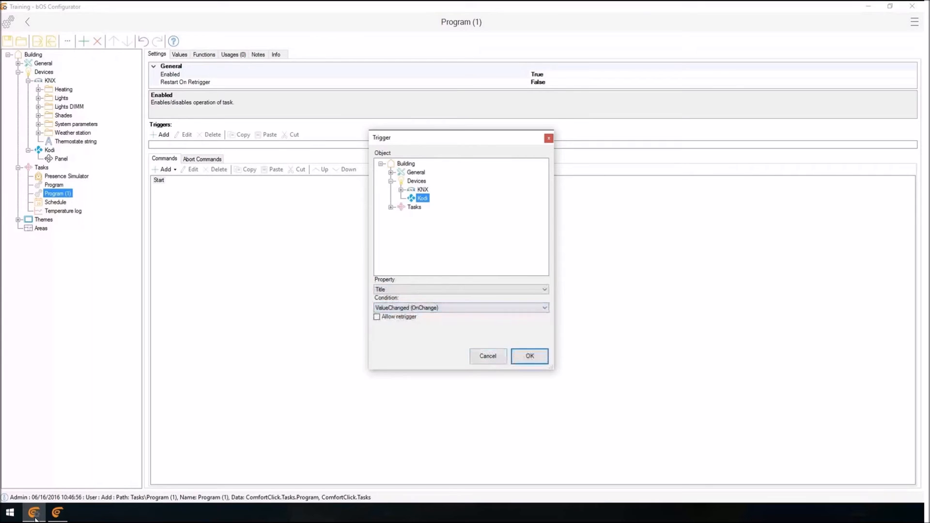
pyautogui.click(529, 356)
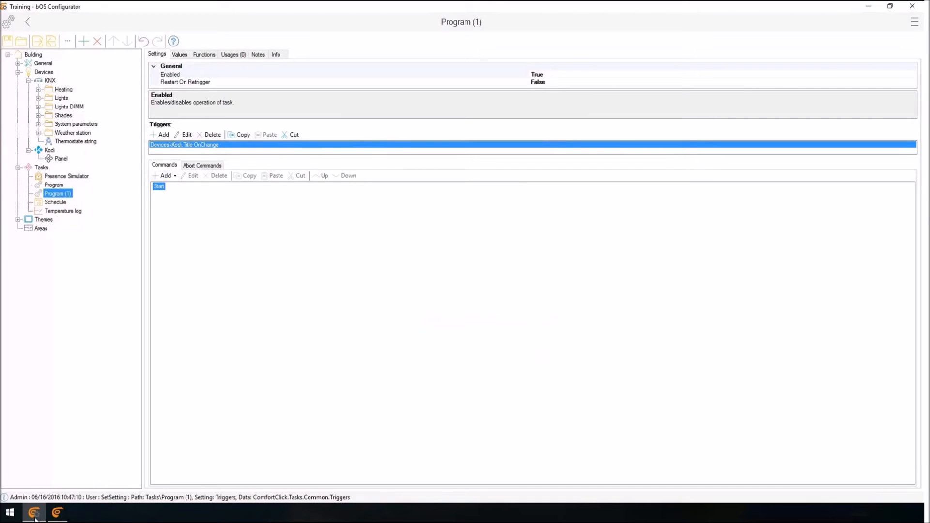
# Add a Set Value command targeting the KNX Thermostate string's Value, with the text "Title of the song is:%0".
pyautogui.click(164, 175)
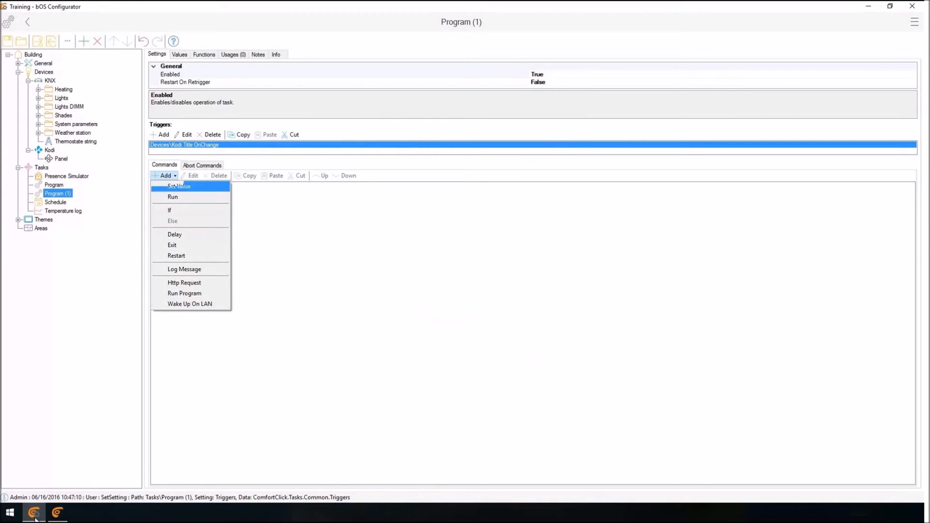
pyautogui.click(178, 186)
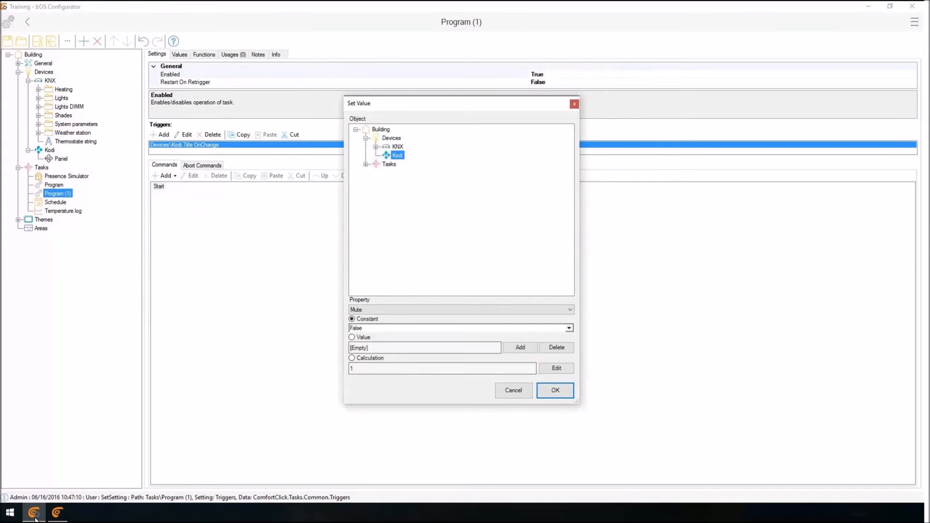
pyautogui.click(376, 147)
pyautogui.click(423, 208)
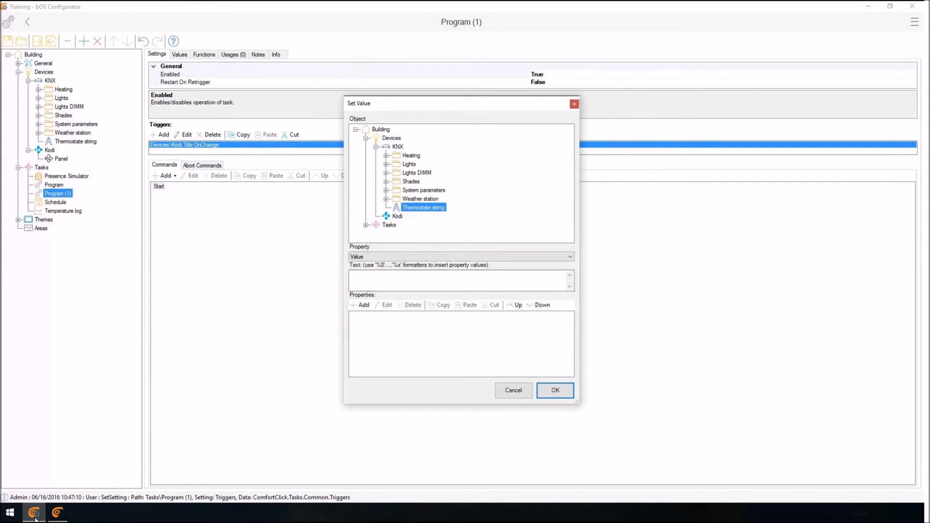
pyautogui.click(489, 281)
pyautogui.write('Title of the ')
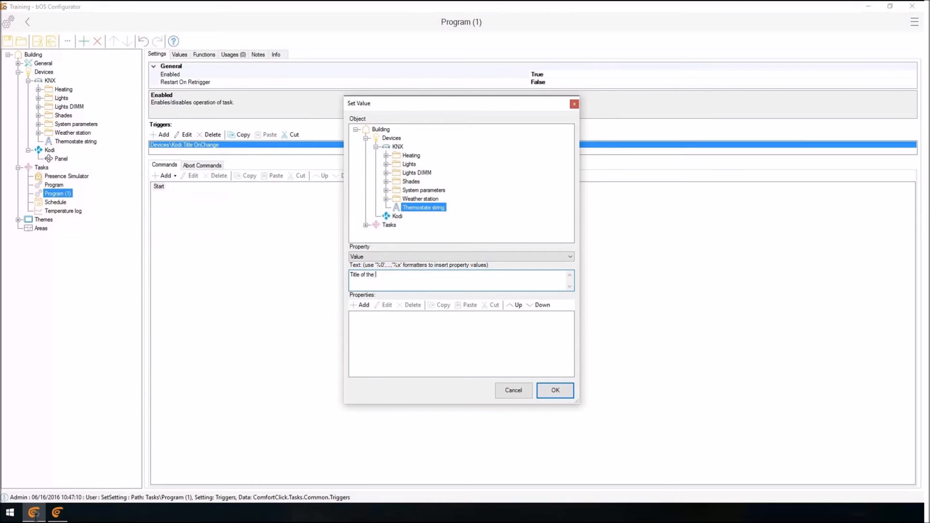
pyautogui.write('song is:%0')
# Add the Kodi device's Title as the property that fills the %0 formatter.
pyautogui.click(360, 305)
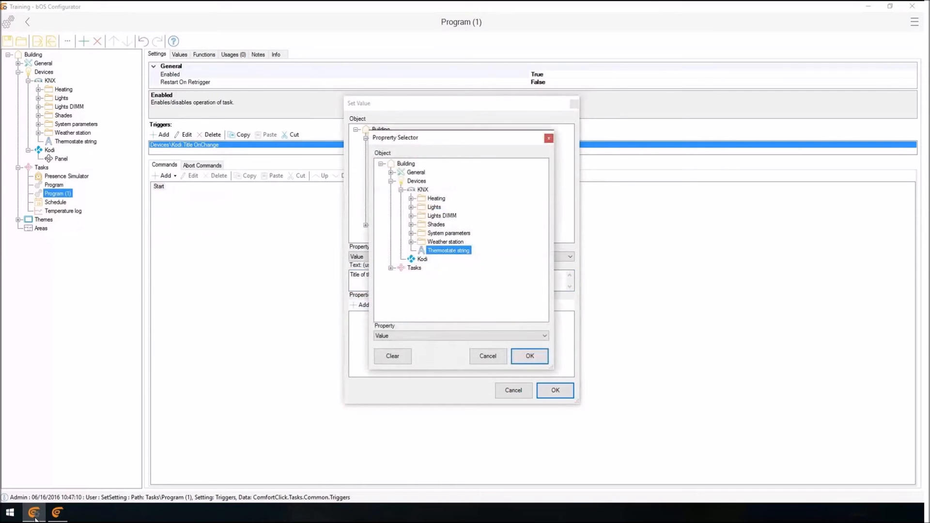
pyautogui.click(422, 259)
pyautogui.click(461, 336)
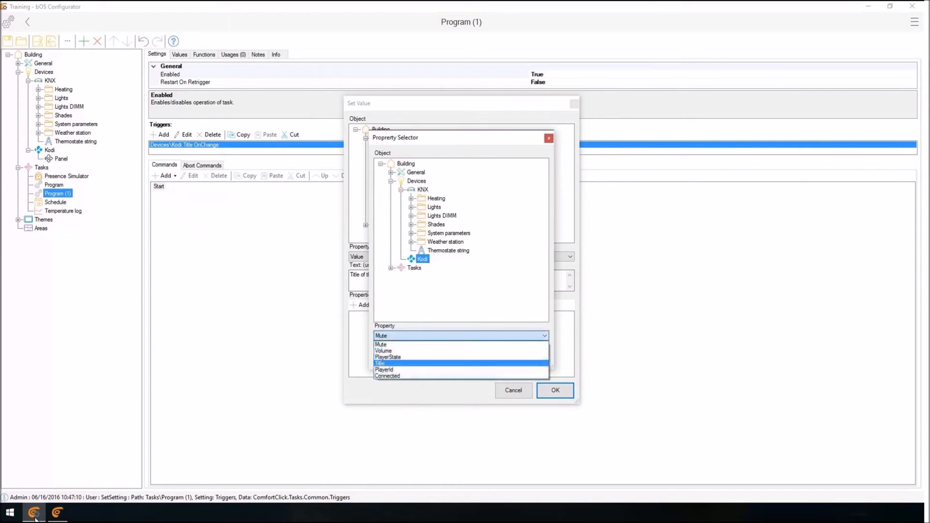
pyautogui.click(461, 362)
pyautogui.click(530, 356)
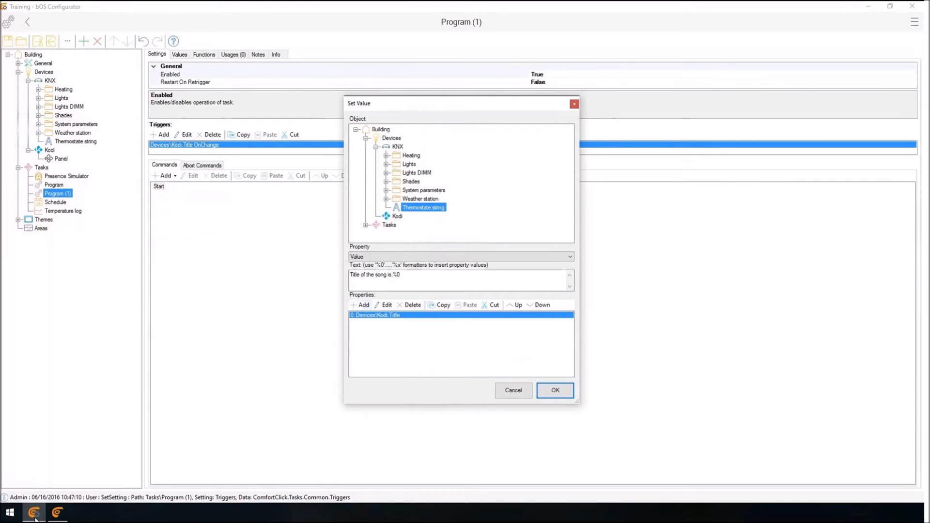
# Add a second line reading "Volume is:%1" to the command's text.
pyautogui.click(394, 275)
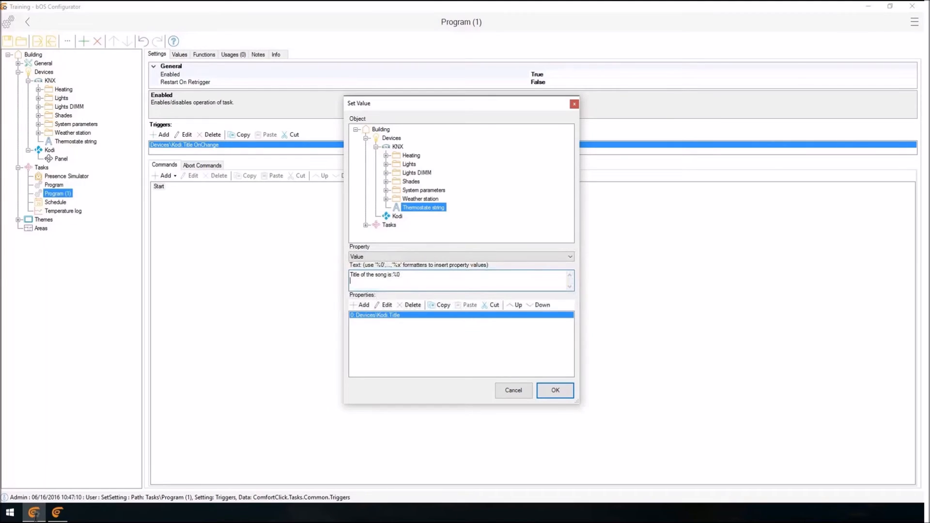
pyautogui.write('T')
pyautogui.press('BackSpace')
pyautogui.write('Volume is:%1')
# Add the Kodi device's Volume as the property for %1 and accept the Set Value command.
pyautogui.click(360, 305)
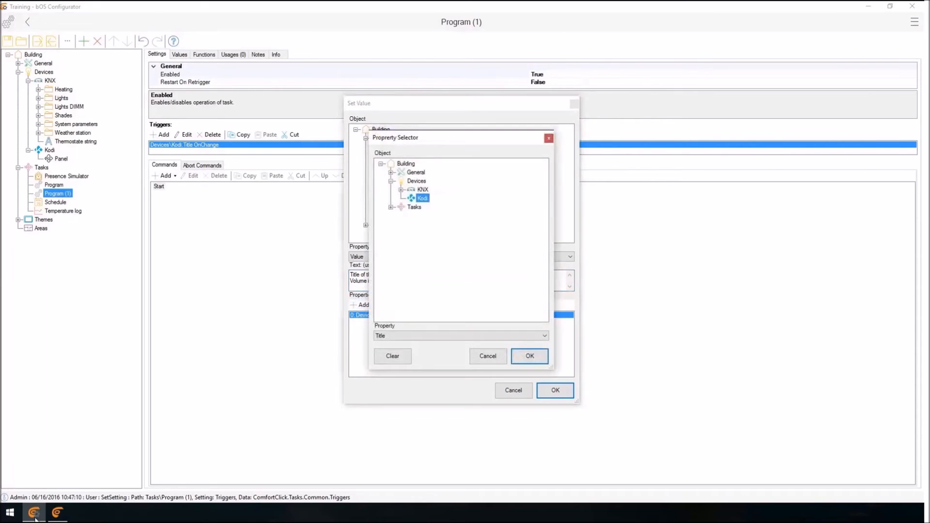
pyautogui.click(544, 336)
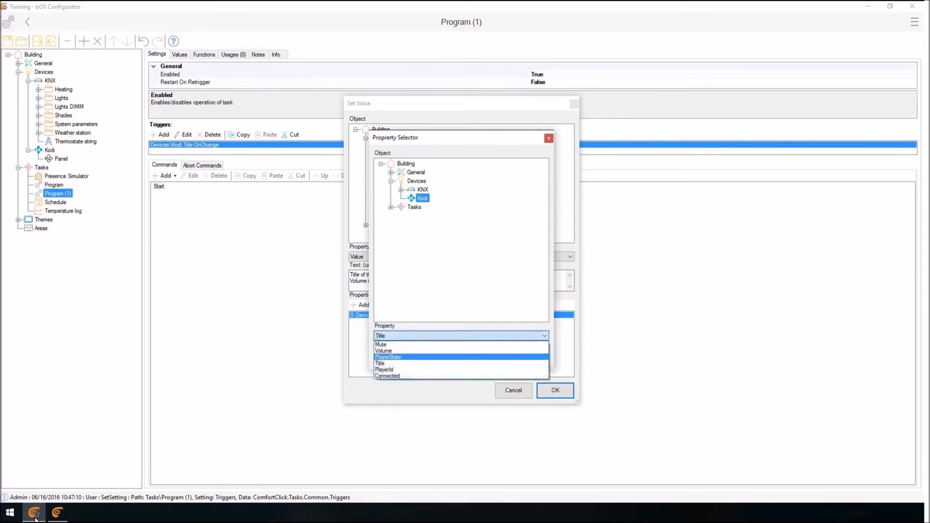
pyautogui.click(383, 350)
pyautogui.click(531, 356)
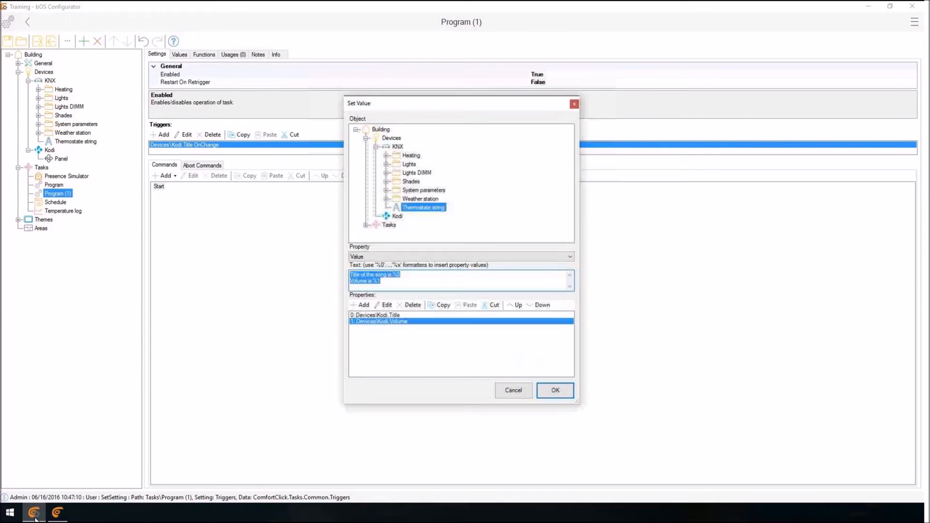
pyautogui.click(375, 315)
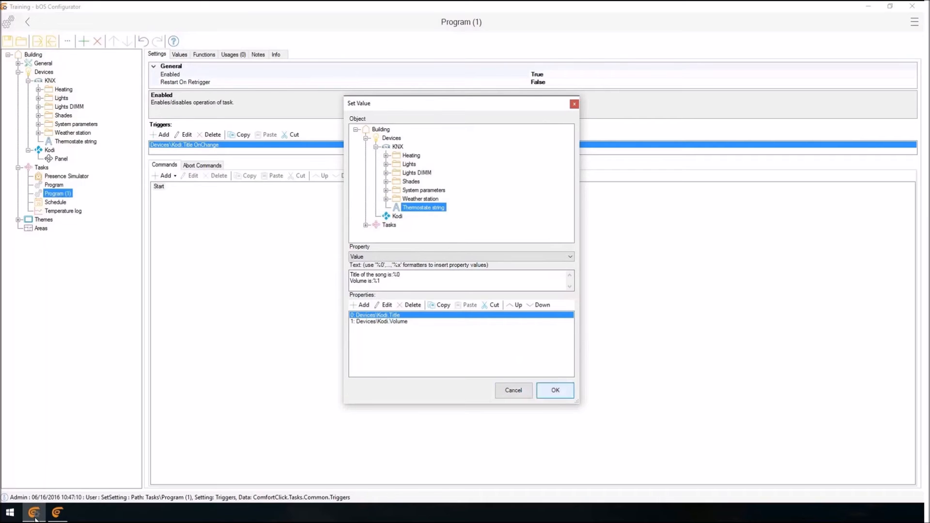
pyautogui.press('Return')
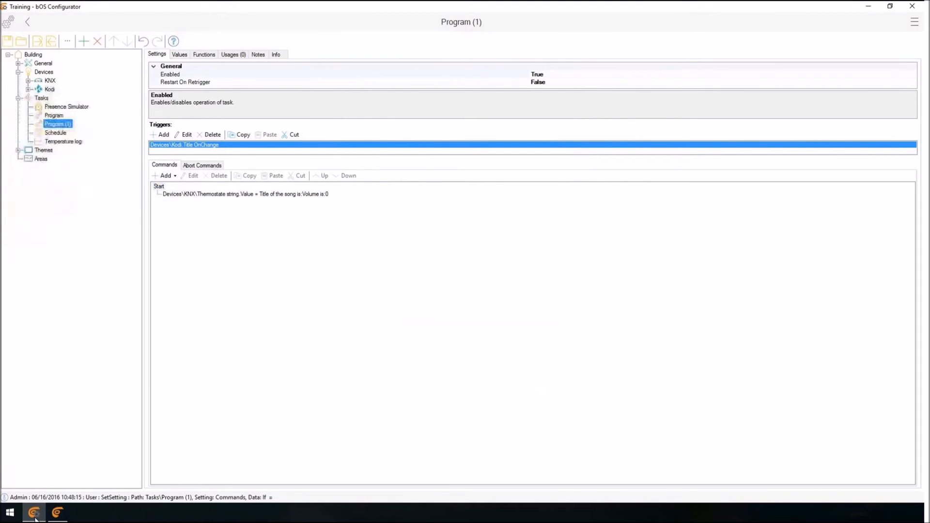
# Add a Gate task under Tasks.
pyautogui.click(62, 141)
pyautogui.rightClick(37, 97)
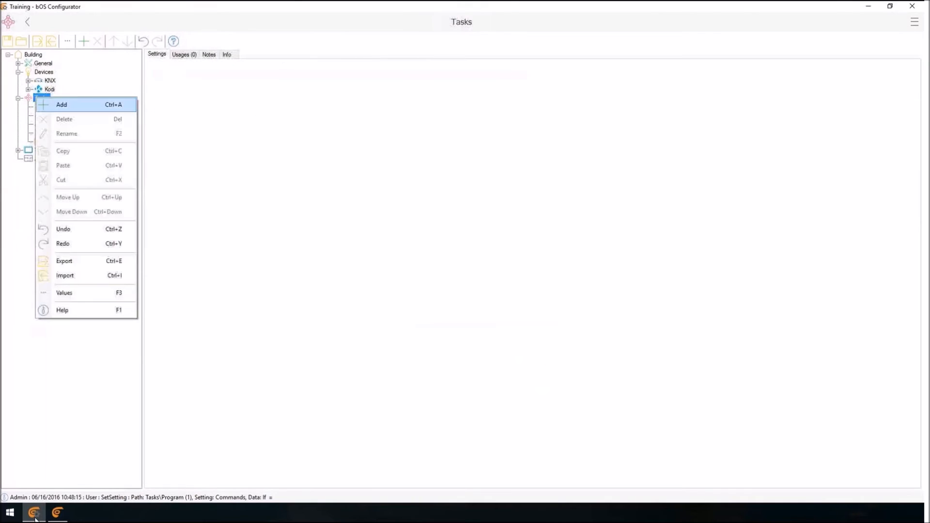
pyautogui.click(63, 105)
pyautogui.click(575, 169)
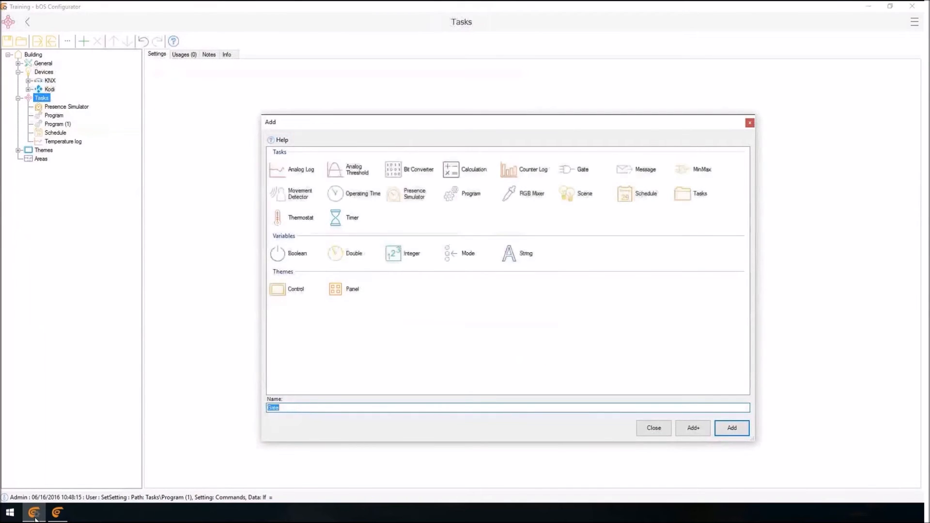
pyautogui.click(732, 428)
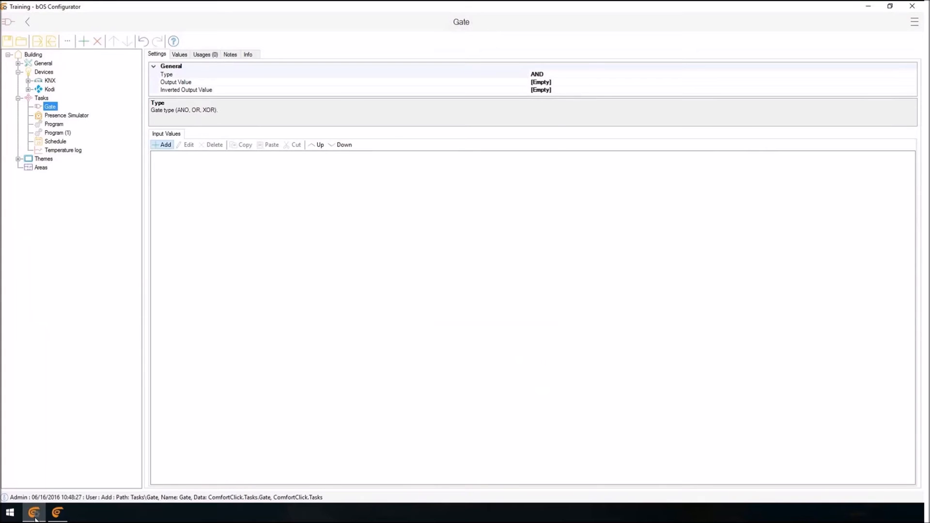
# Add the KNX Lights On/Off Bathroom value as the gate's first input value.
pyautogui.click(163, 145)
pyautogui.click(401, 190)
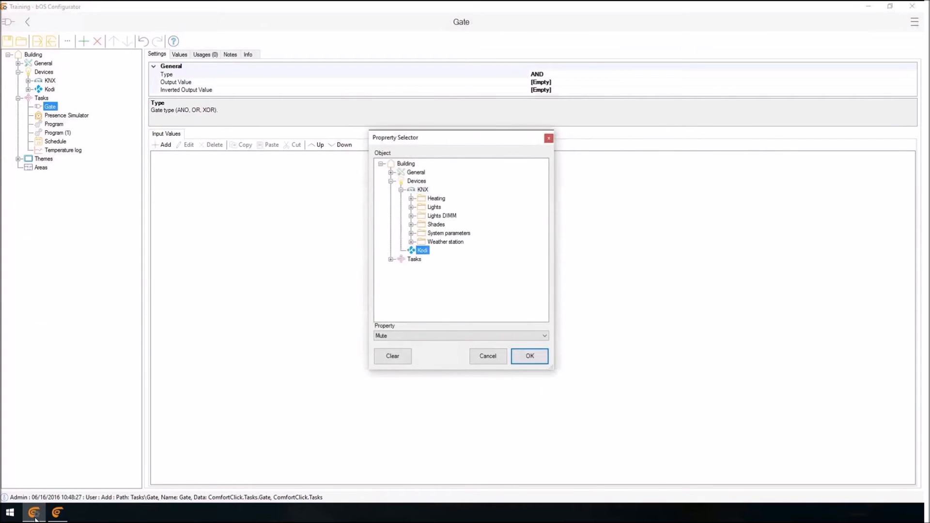
pyautogui.click(411, 207)
pyautogui.click(421, 216)
pyautogui.click(458, 224)
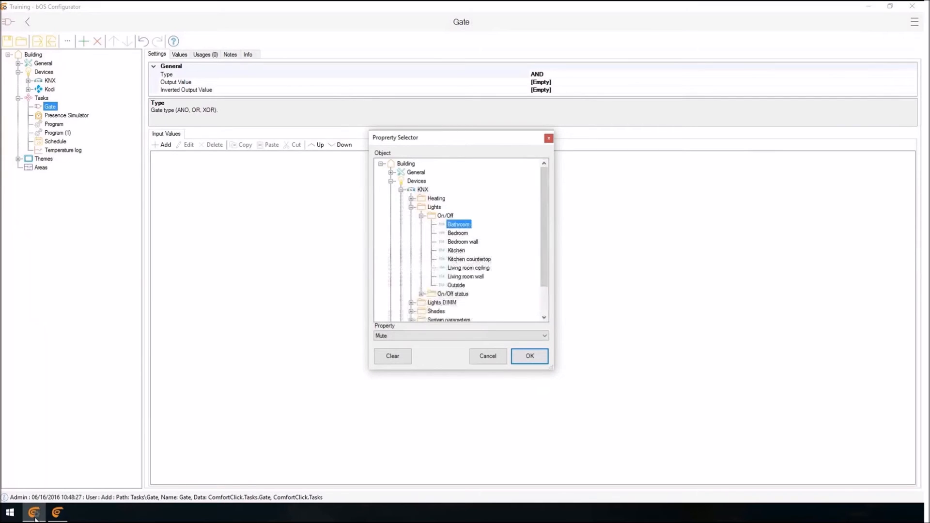
pyautogui.click(530, 356)
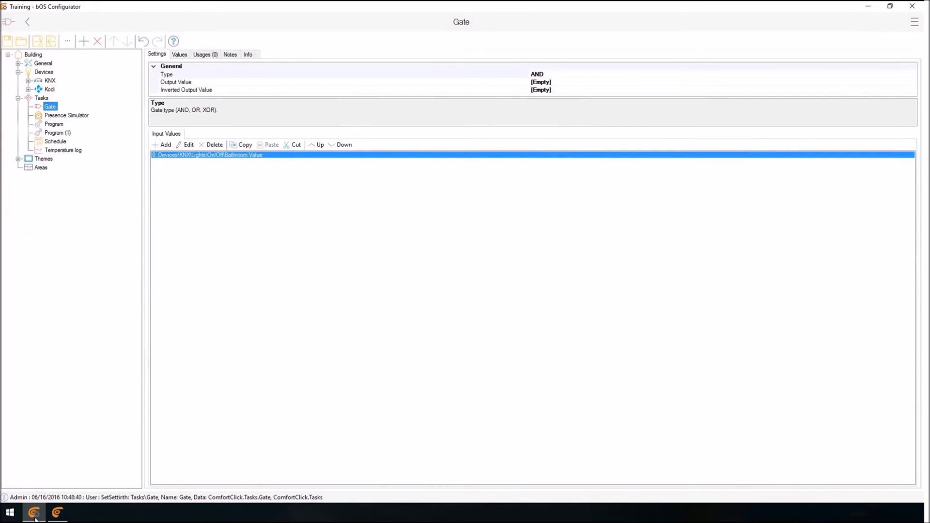
# Add the KNX Lights On/Off Bedroom value as the gate's second input value.
pyautogui.click(162, 144)
pyautogui.click(458, 232)
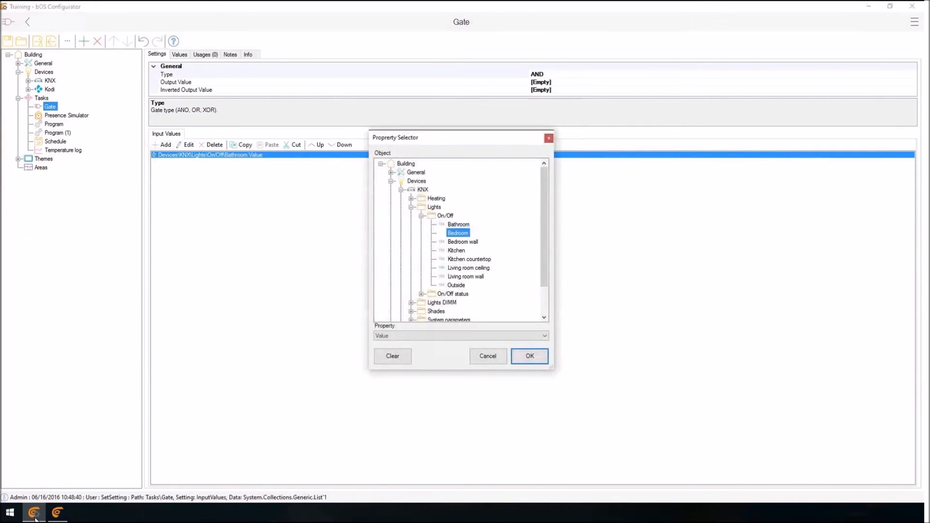
pyautogui.click(529, 356)
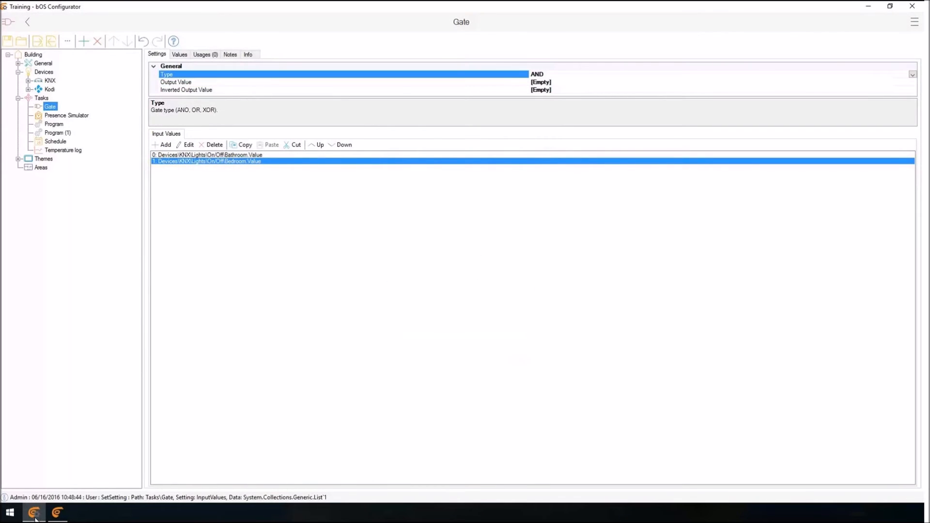
# Set the gate type to OR and its output value to the KNX Lights On/Off Living room ceiling value.
pyautogui.click(912, 75)
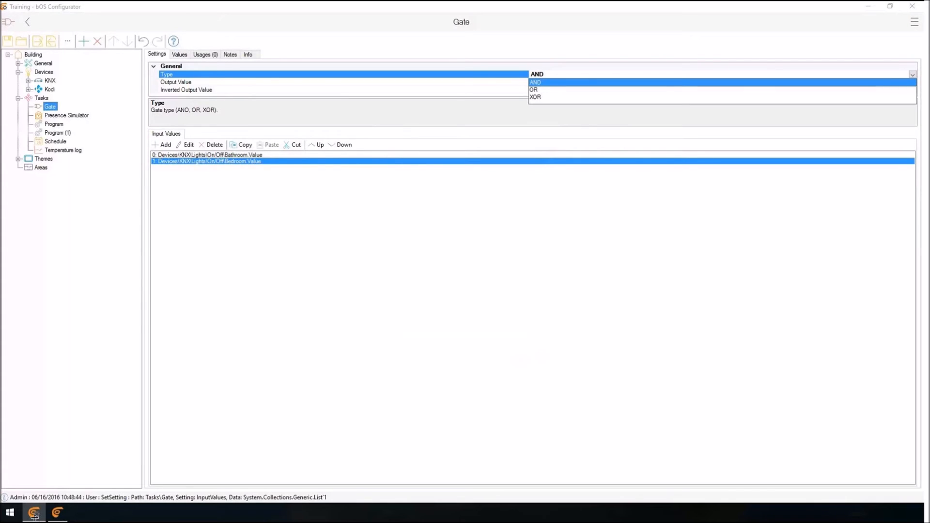
pyautogui.click(533, 89)
pyautogui.click(541, 83)
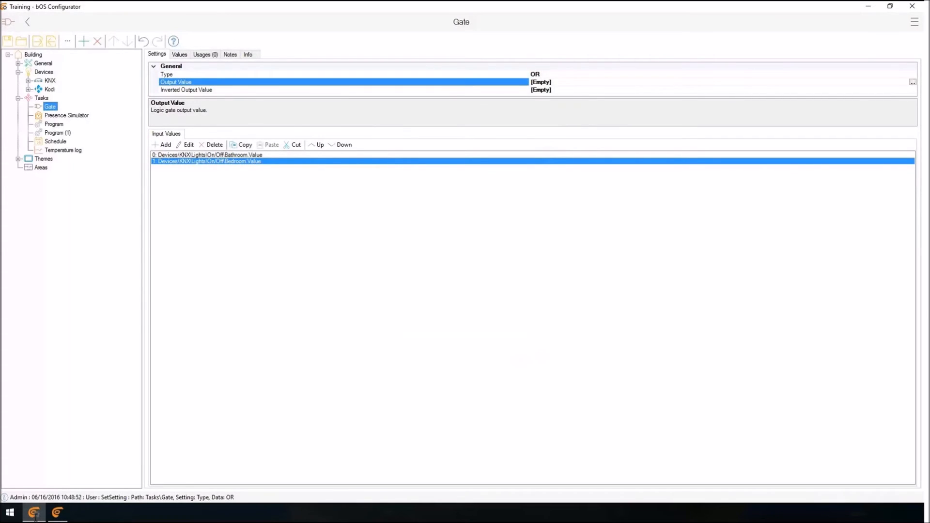
pyautogui.click(912, 82)
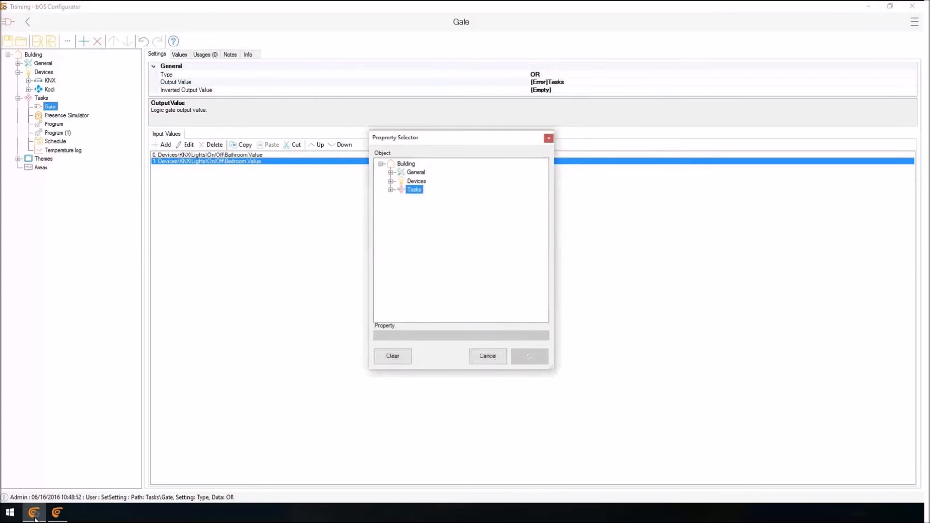
pyautogui.click(390, 181)
pyautogui.click(400, 189)
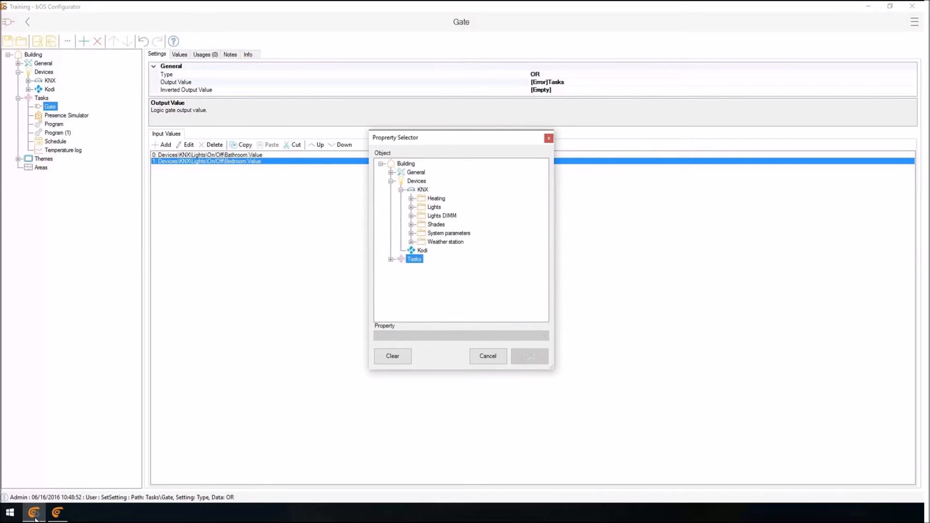
pyautogui.click(410, 207)
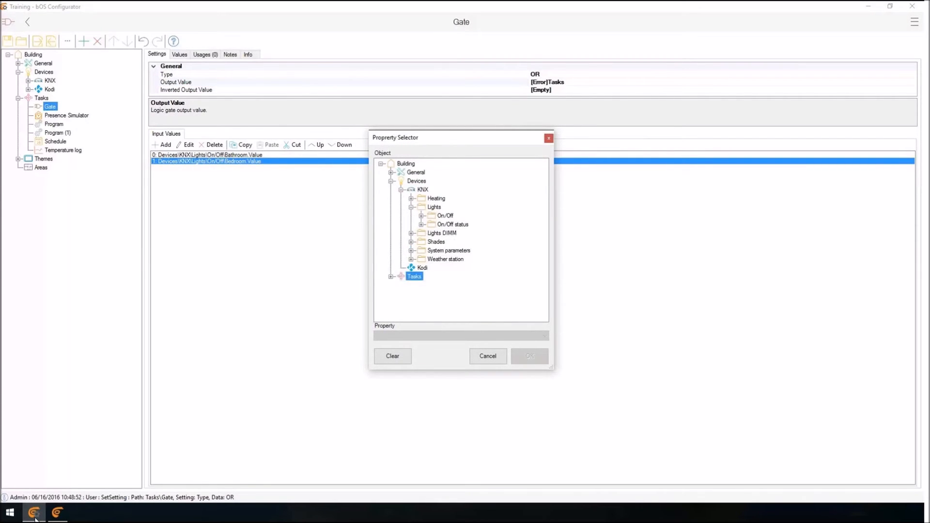
pyautogui.click(420, 215)
pyautogui.click(469, 268)
pyautogui.click(529, 356)
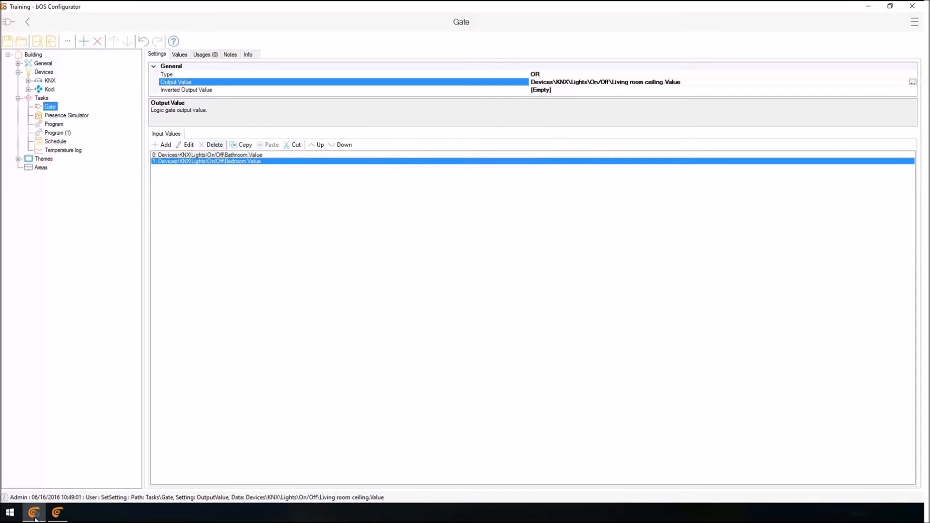
pyautogui.click(213, 155)
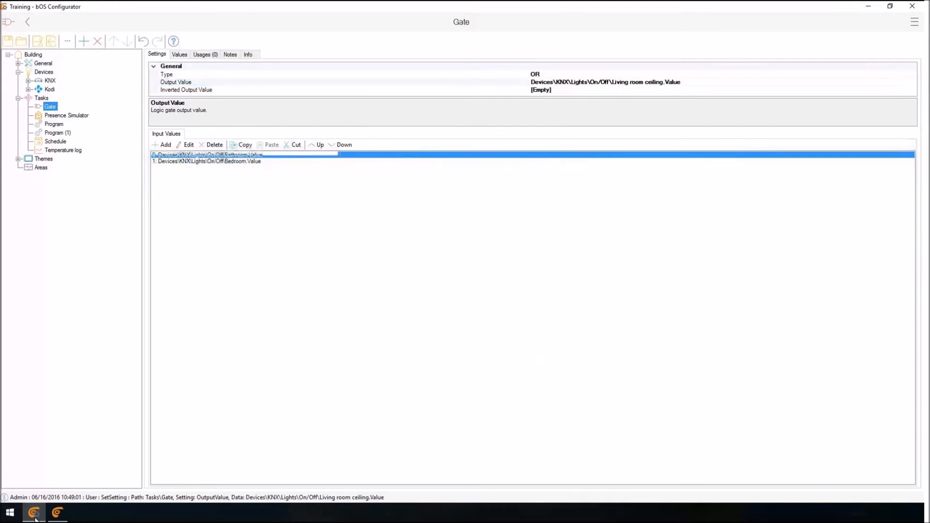
pyautogui.press('Down')
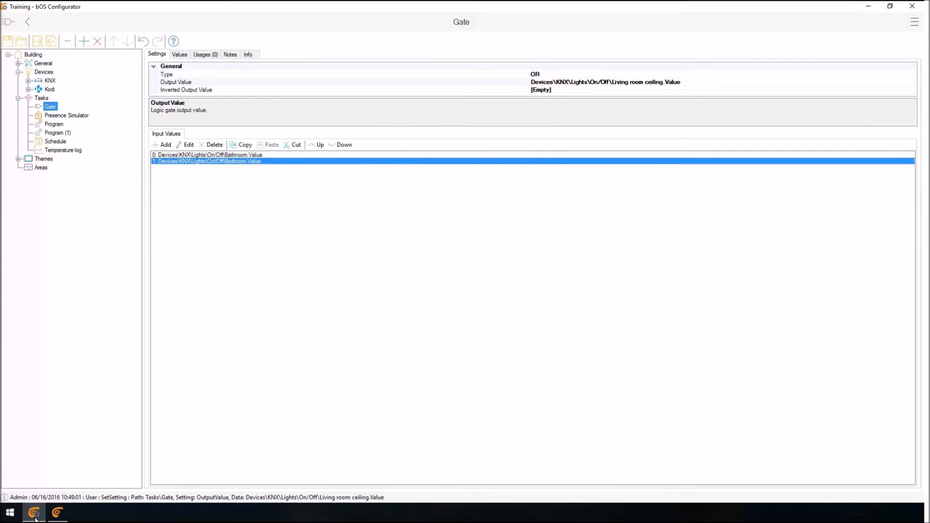
pyautogui.click(579, 82)
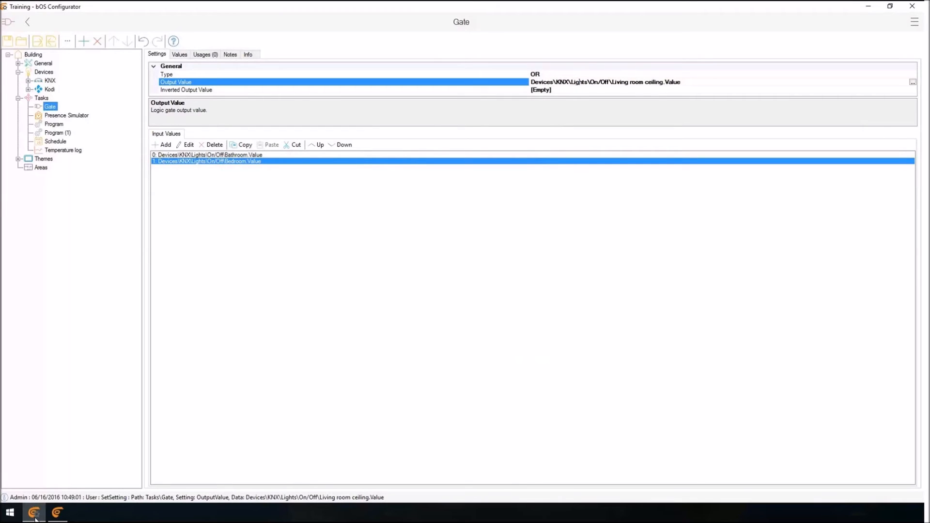
# Add a Scene task under Tasks.
pyautogui.rightClick(40, 97)
pyautogui.click(67, 104)
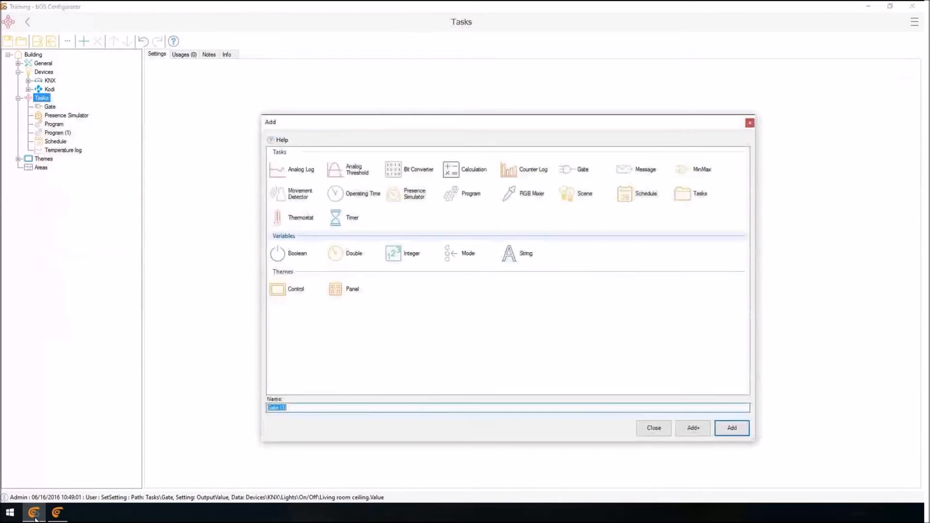
pyautogui.click(567, 193)
pyautogui.click(731, 428)
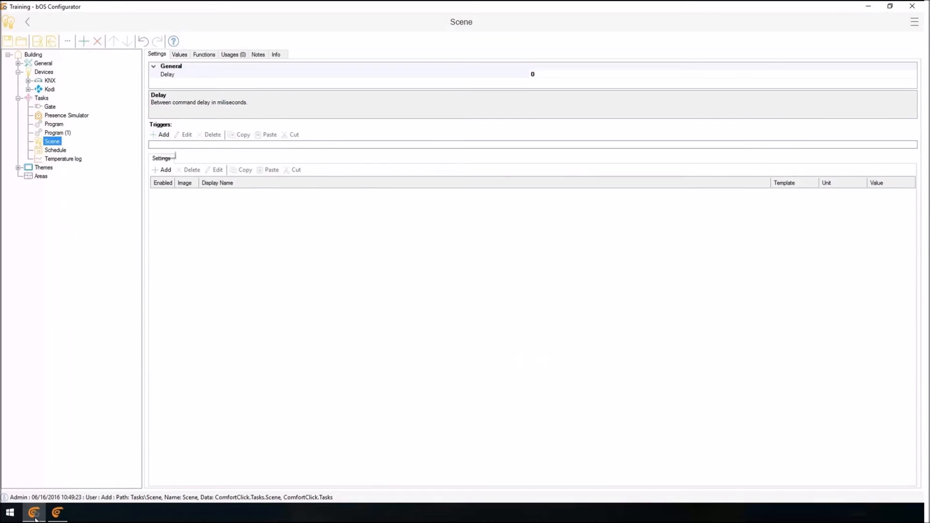
pyautogui.click(48, 80)
pyautogui.rightClick(43, 81)
pyautogui.click(77, 89)
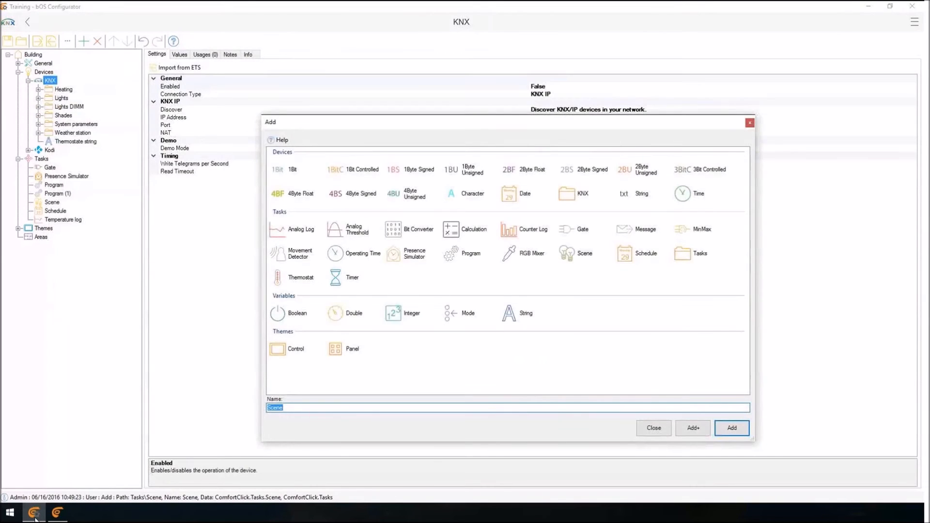
pyautogui.click(285, 169)
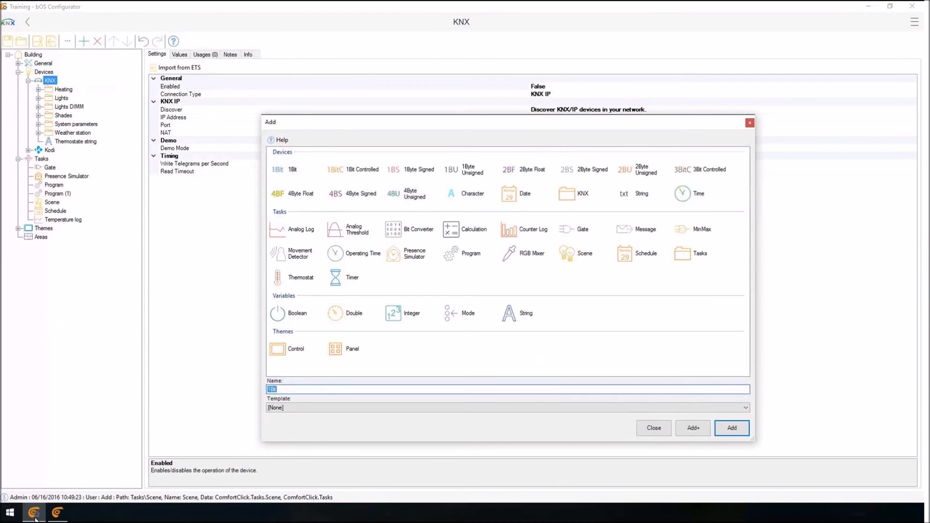
pyautogui.click(653, 428)
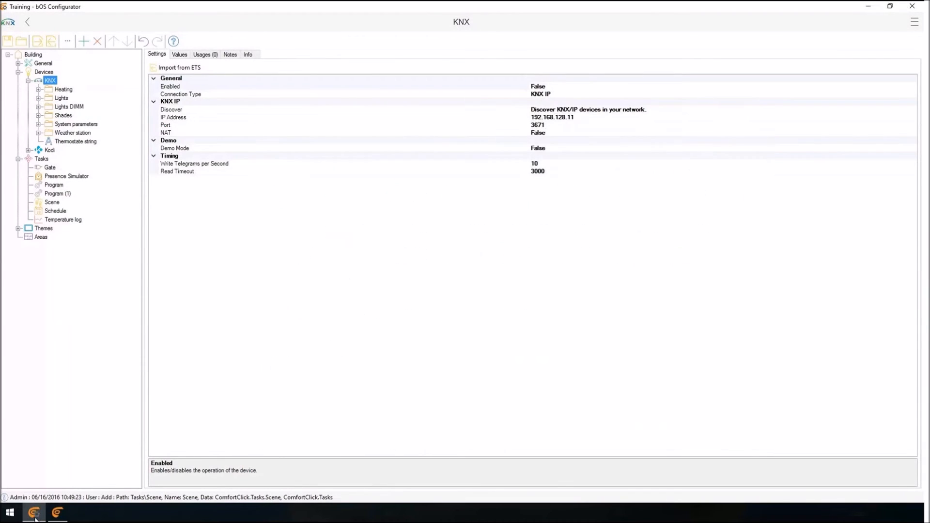
# Examine the group addresses of the KNX scene objects in the Scenes folder of System parameters.
pyautogui.click(39, 115)
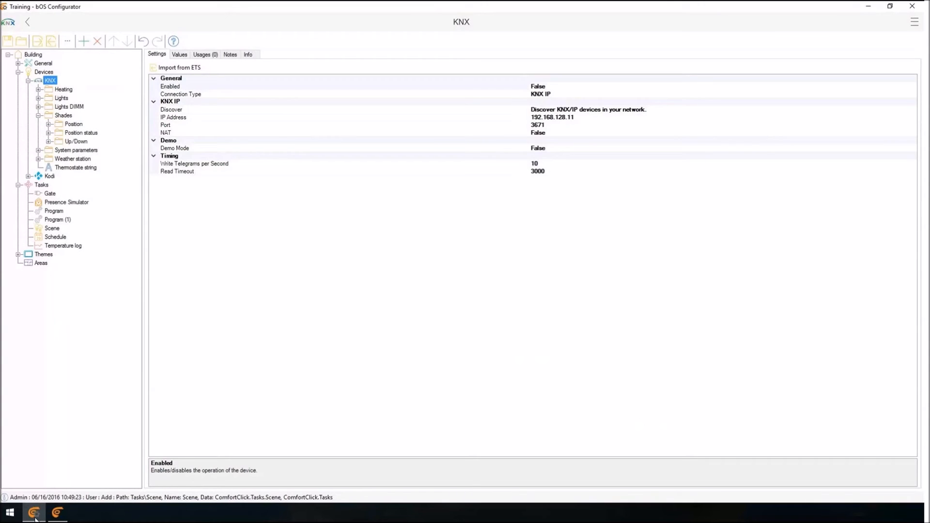
pyautogui.click(38, 150)
pyautogui.click(48, 168)
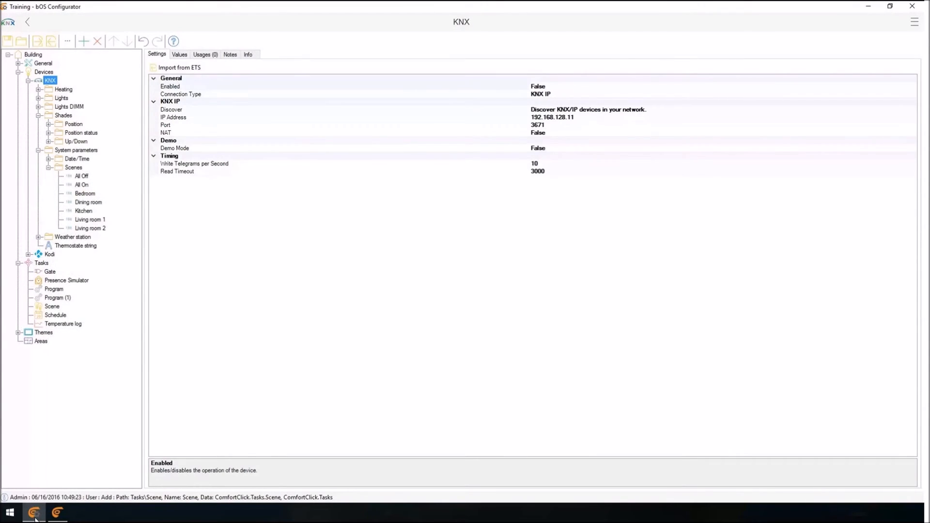
pyautogui.click(81, 176)
pyautogui.click(547, 74)
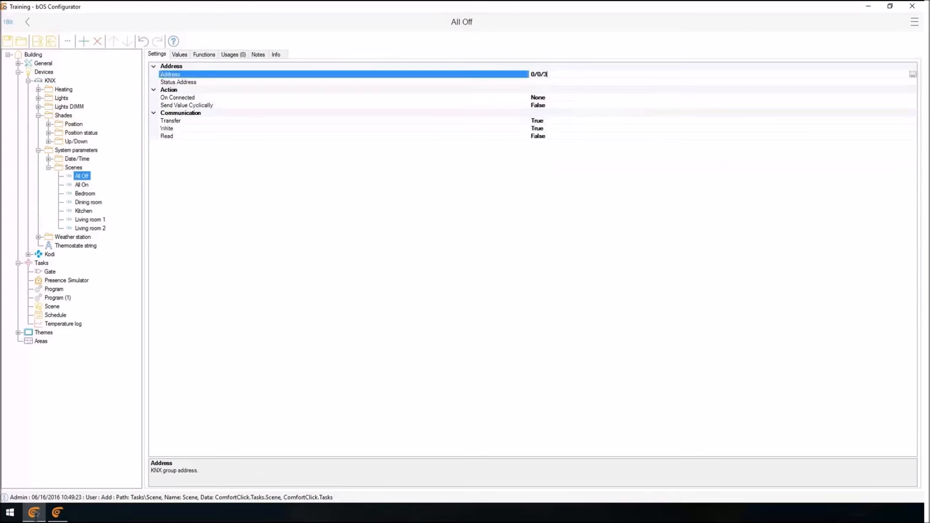
pyautogui.moveTo(36, 516); pyautogui.dragTo(35, 519)
pyautogui.press('Tab')
pyautogui.press('Down')
pyautogui.press('Down')
pyautogui.press('Down')
pyautogui.press('Down')
pyautogui.press('Down')
pyautogui.press('Down')
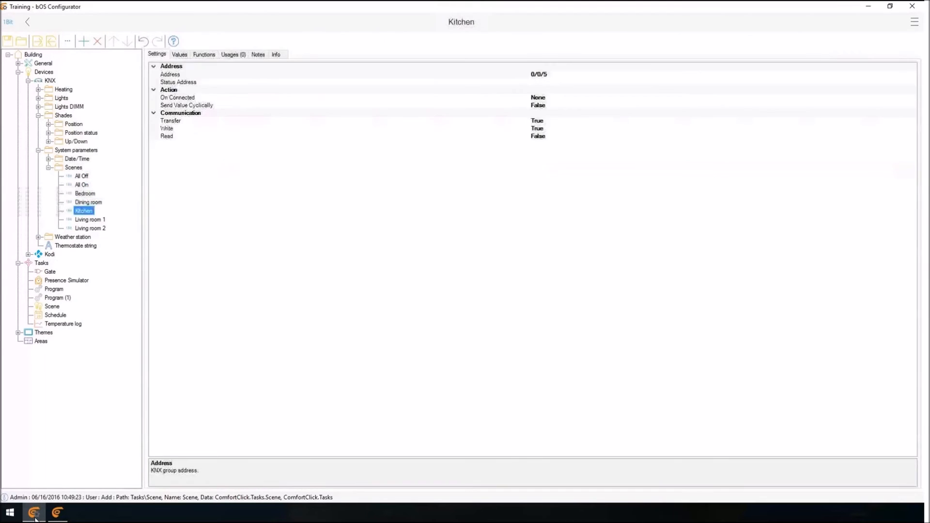
pyautogui.press('Up')
pyautogui.press('Up')
pyautogui.press('Up')
pyautogui.press('Up')
pyautogui.press('Up')
pyautogui.press('F2')
pyautogui.press('Escape')
# Add a trigger to the Scene task for the KNX All Off value with the ValueChanged (OnChange) condition.
pyautogui.press('s')
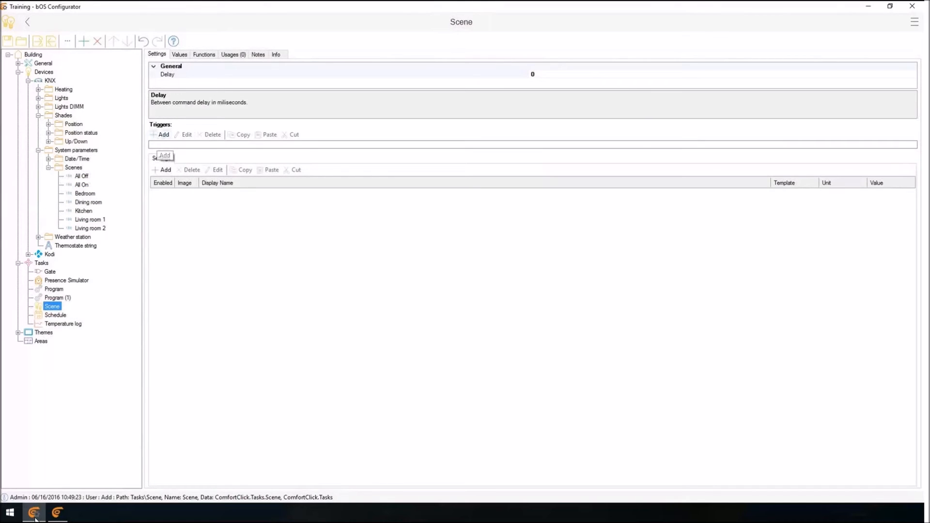
pyautogui.click(160, 135)
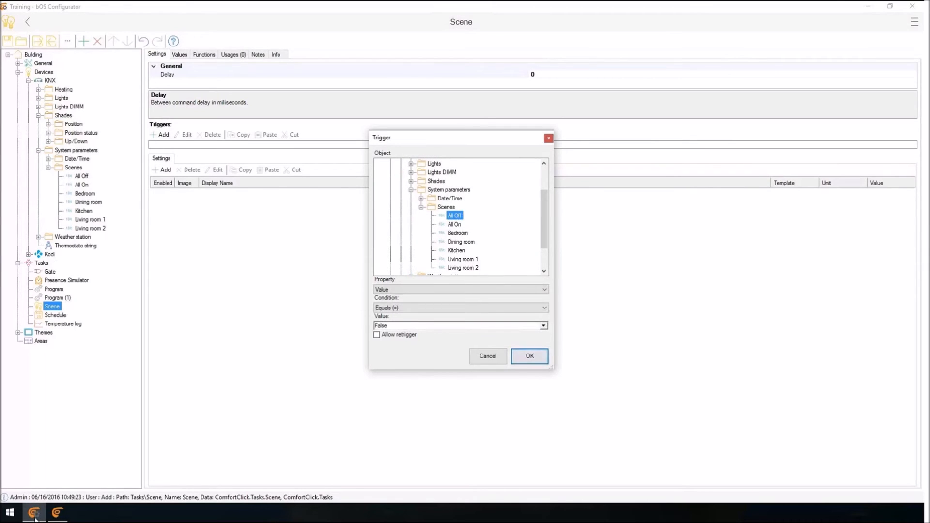
pyautogui.click(461, 307)
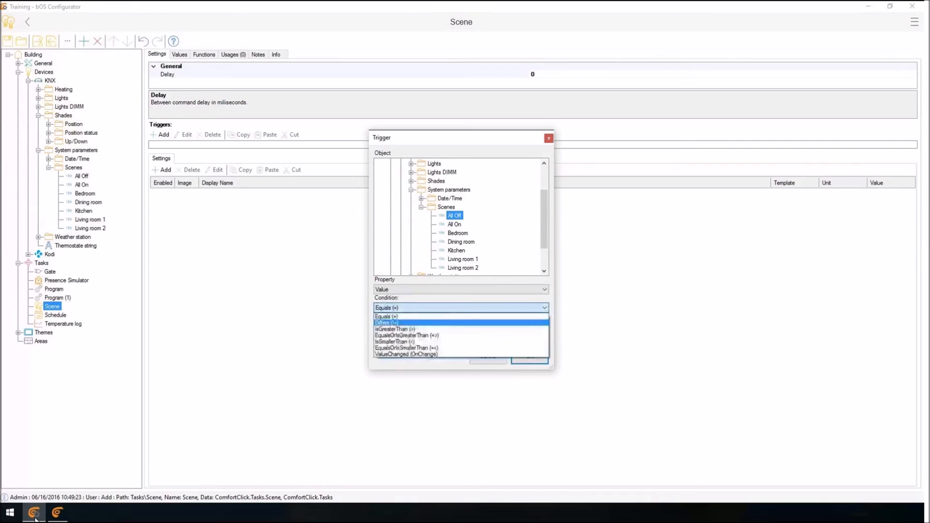
pyautogui.click(406, 347)
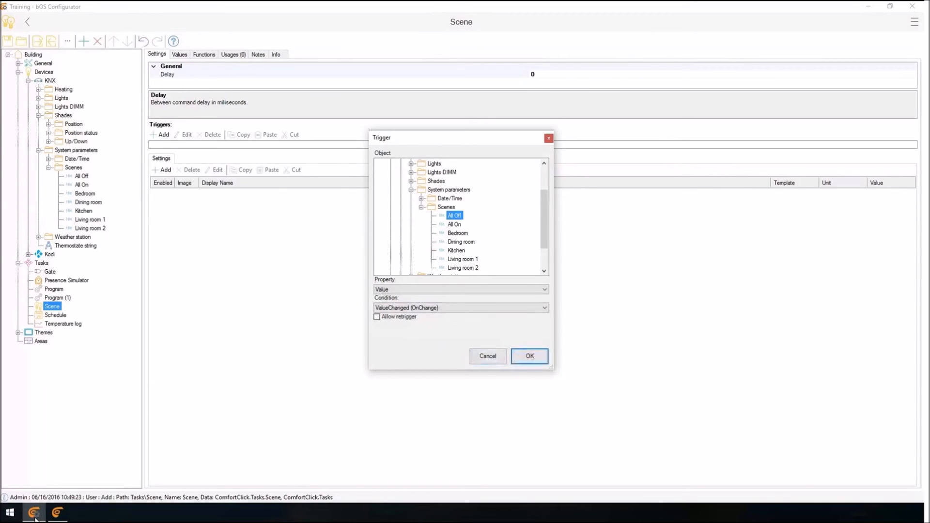
pyautogui.press('Return')
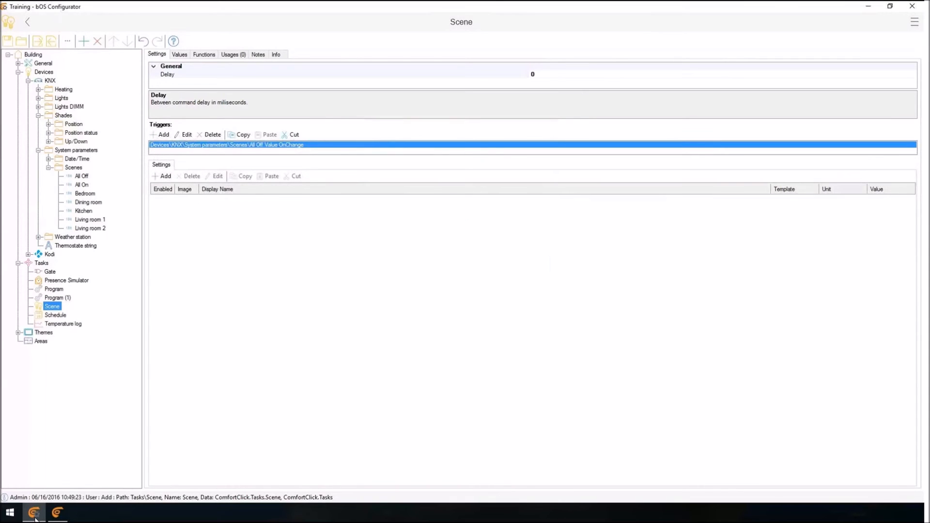
# Add all values of the KNX Lights On/Off folder to the scene's settings.
pyautogui.click(163, 177)
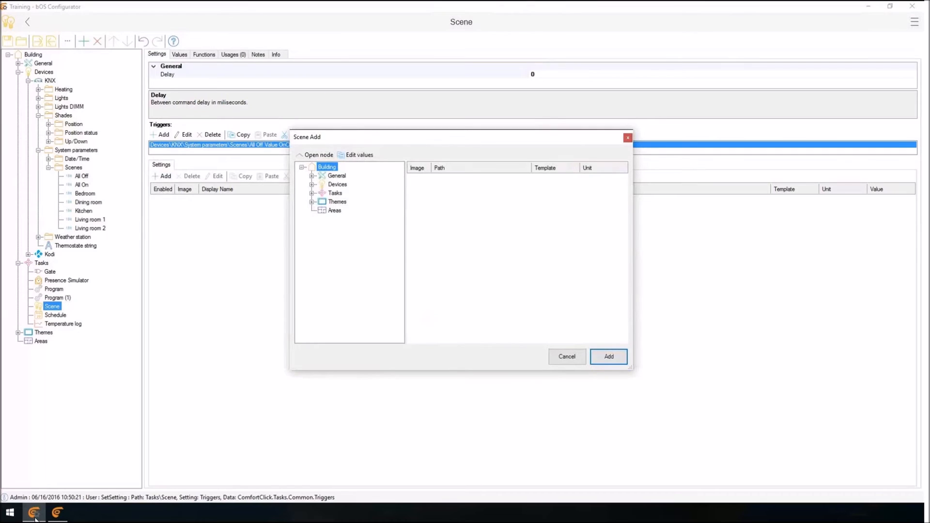
pyautogui.click(312, 184)
pyautogui.click(321, 192)
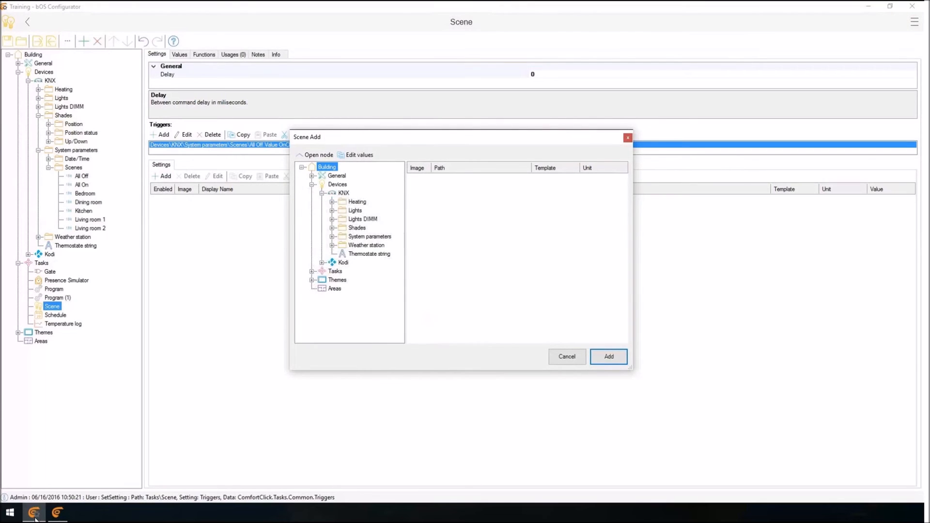
pyautogui.click(332, 210)
pyautogui.click(366, 219)
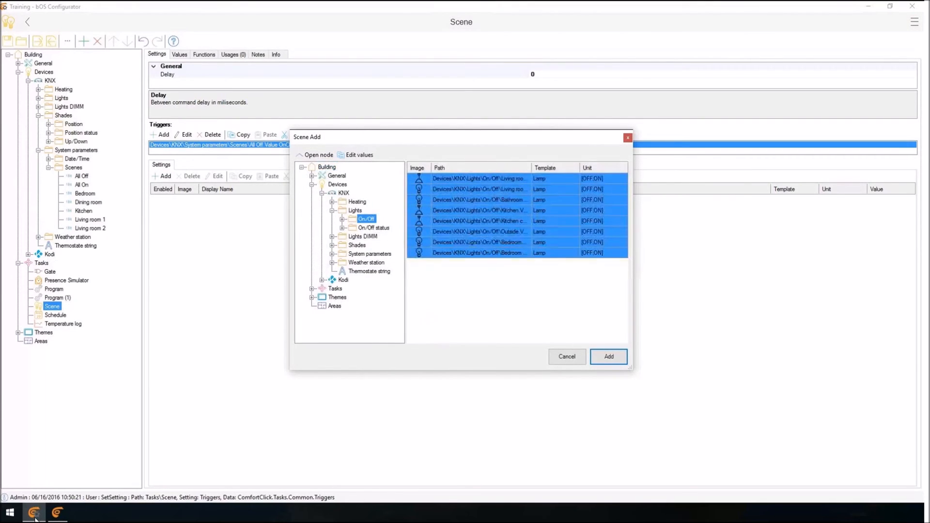
pyautogui.click(609, 357)
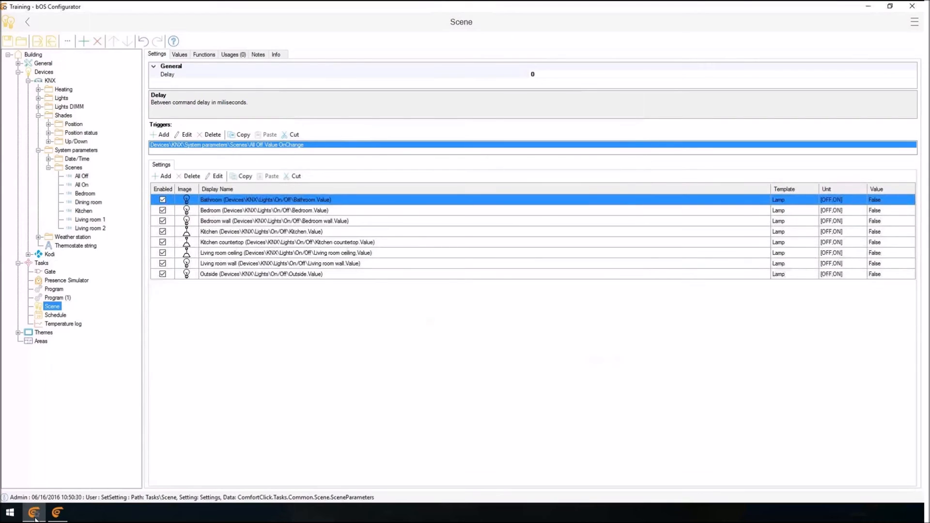
# Set the value of all lights in the scene to True at once.
pyautogui.hotkey('ctrl', 'a')
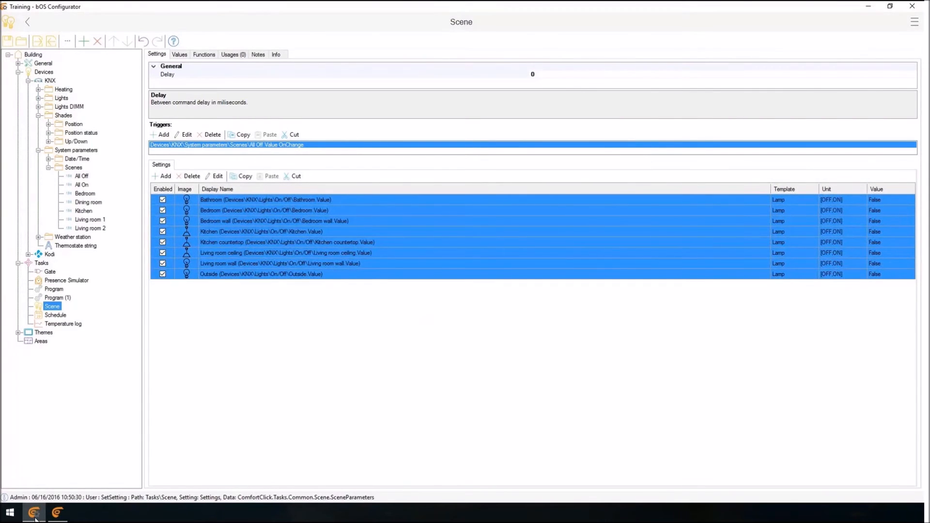
pyautogui.rightClick(611, 231)
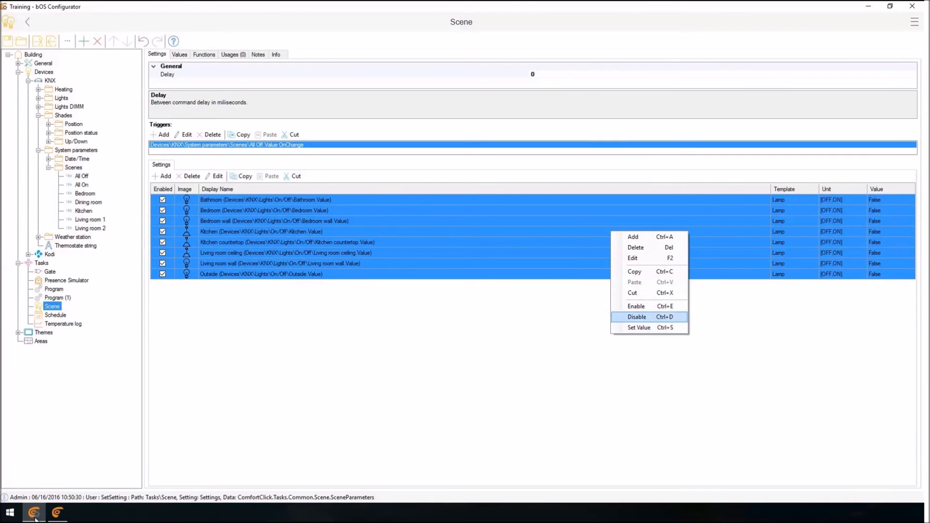
pyautogui.click(639, 328)
pyautogui.click(532, 249)
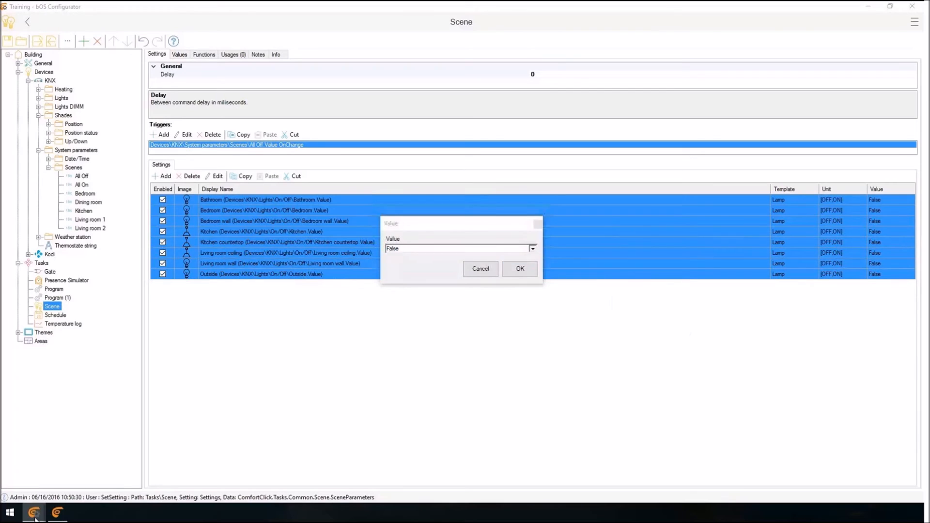
pyautogui.click(480, 257)
pyautogui.click(520, 268)
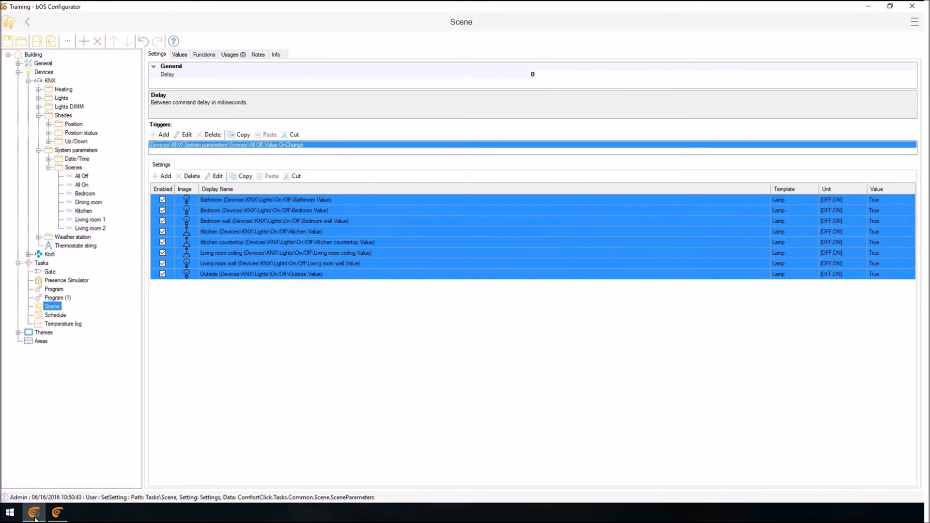
# Change the scene trigger's object to the KNX All On scene value.
pyautogui.doubleClick(227, 145)
pyautogui.click(454, 224)
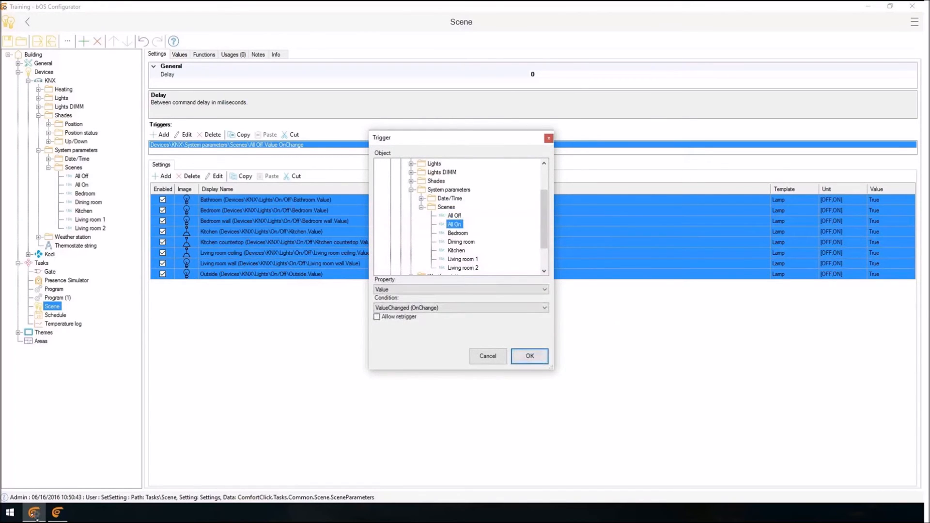
pyautogui.click(529, 356)
# Rename the Scene task to All ON.
pyautogui.press('F2')
pyautogui.write('All ON')
pyautogui.press('Return')
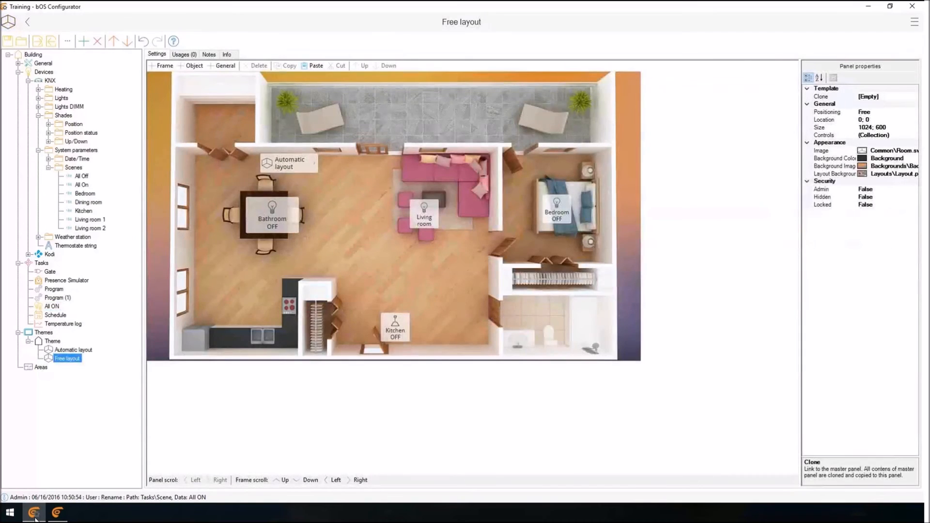
# Add the All ON scene control to the lights frame of the Automatic layout panel and enable the frame's bottom menu.
pyautogui.press('Up')
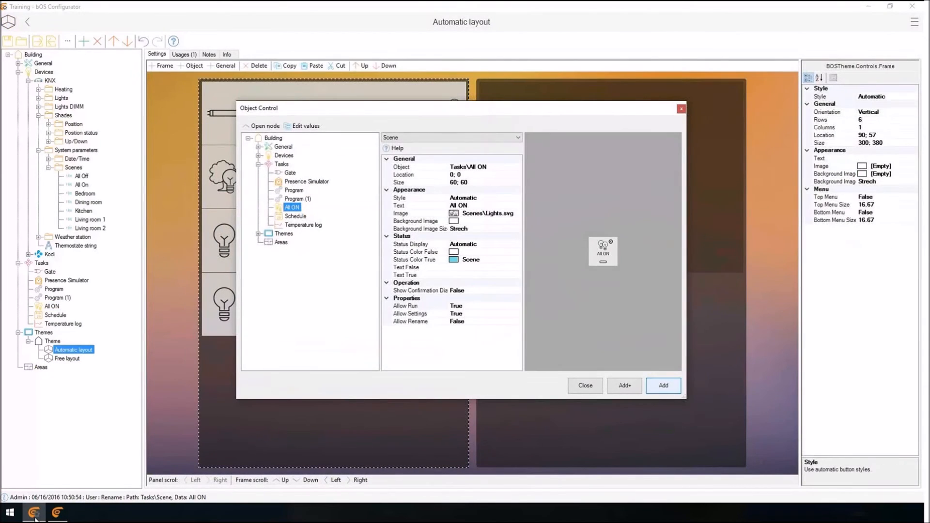
pyautogui.press('Return')
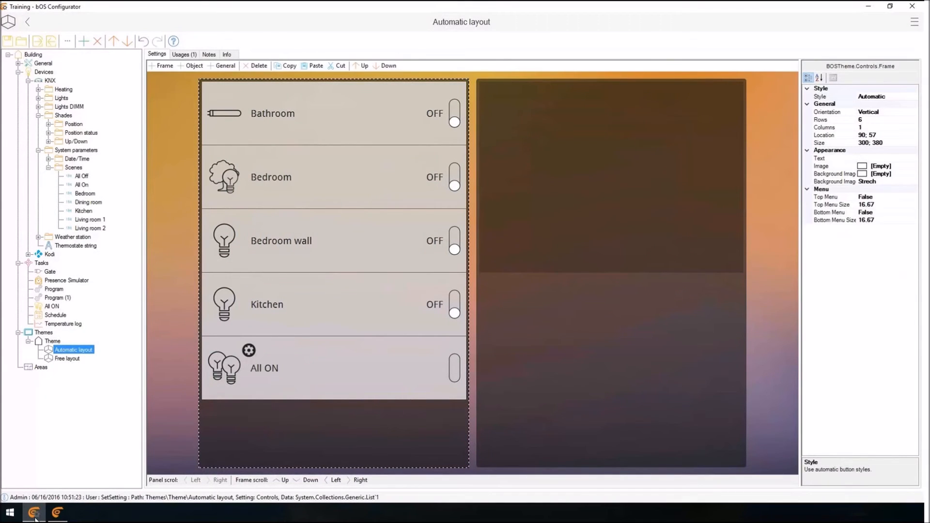
pyautogui.doubleClick(829, 212)
# Move the All ON control from the lights list into the frame's bottom menu.
pyautogui.click(334, 320)
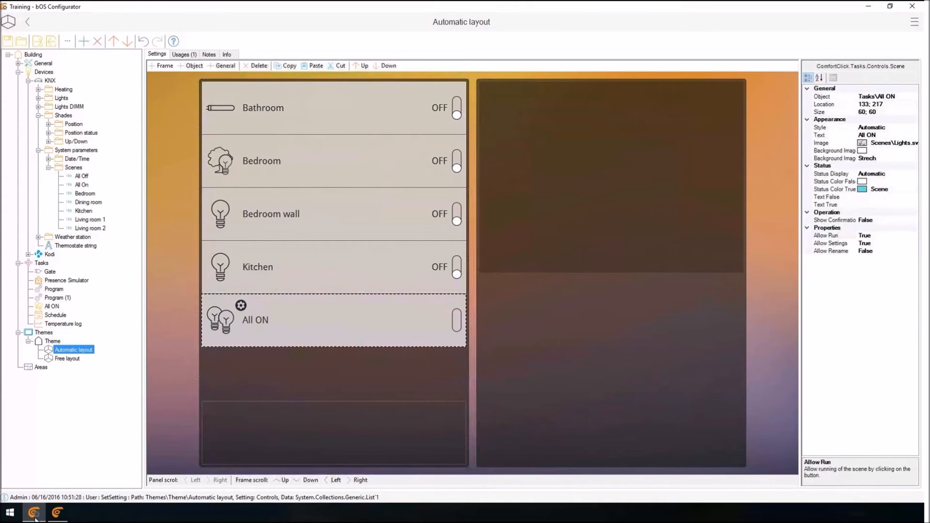
pyautogui.hotkey('ctrl', 'x')
pyautogui.click(334, 433)
pyautogui.hotkey('ctrl', 'v')
pyautogui.click(397, 433)
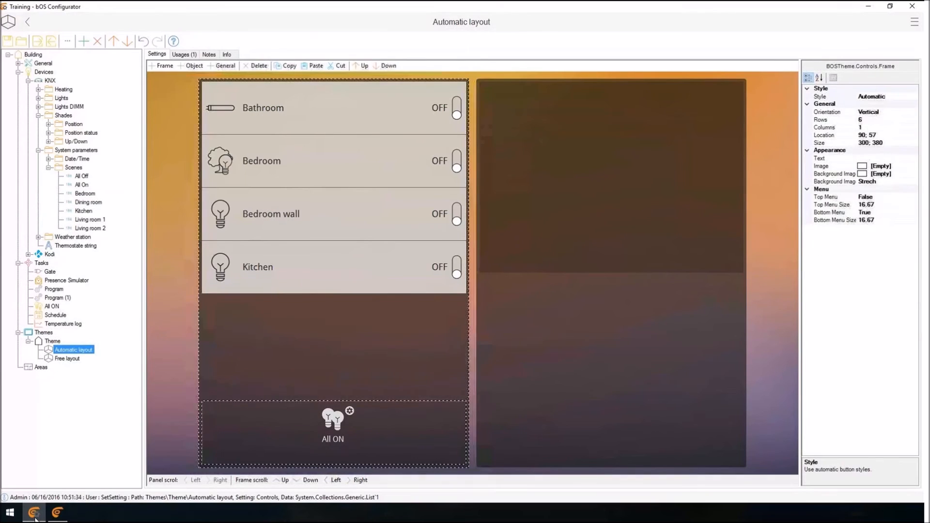
# Switch to bOS Client, dismiss the license notice and run the All ON scene.
pyautogui.click(57, 512)
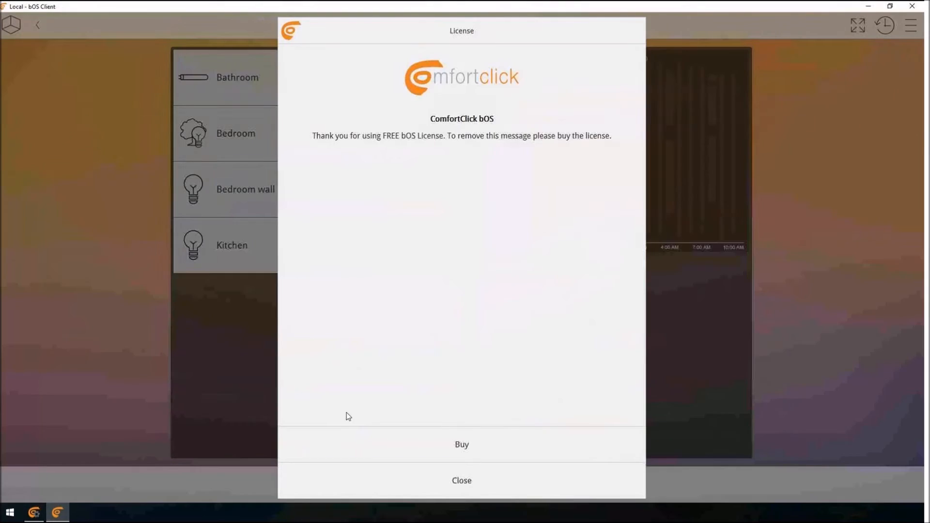
pyautogui.click(468, 482)
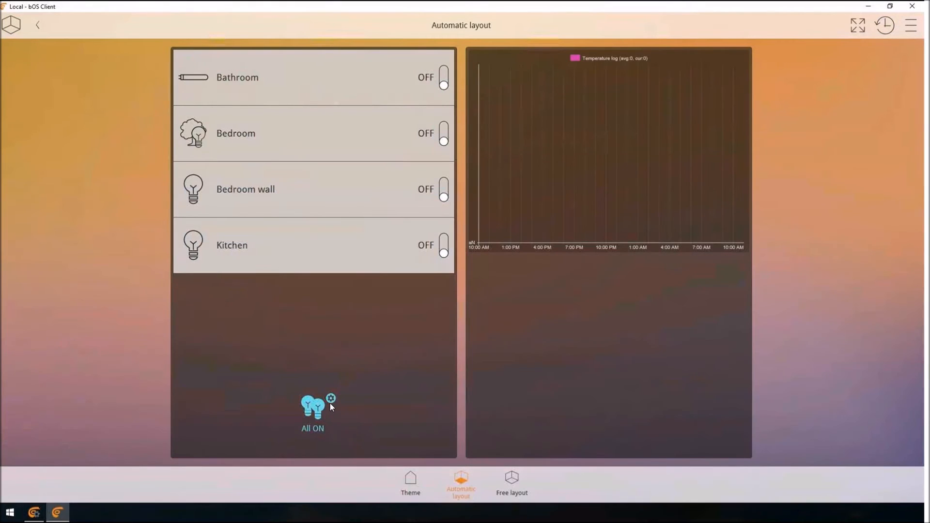
pyautogui.click(316, 402)
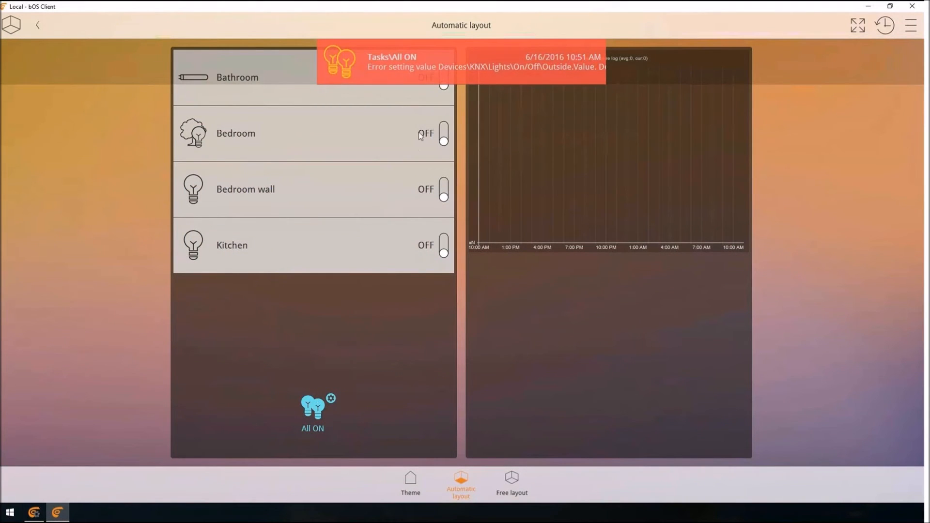
# In the All ON scene's settings, switch Outside, Living room wall and Kitchen countertop to OFF.
pyautogui.click(321, 402)
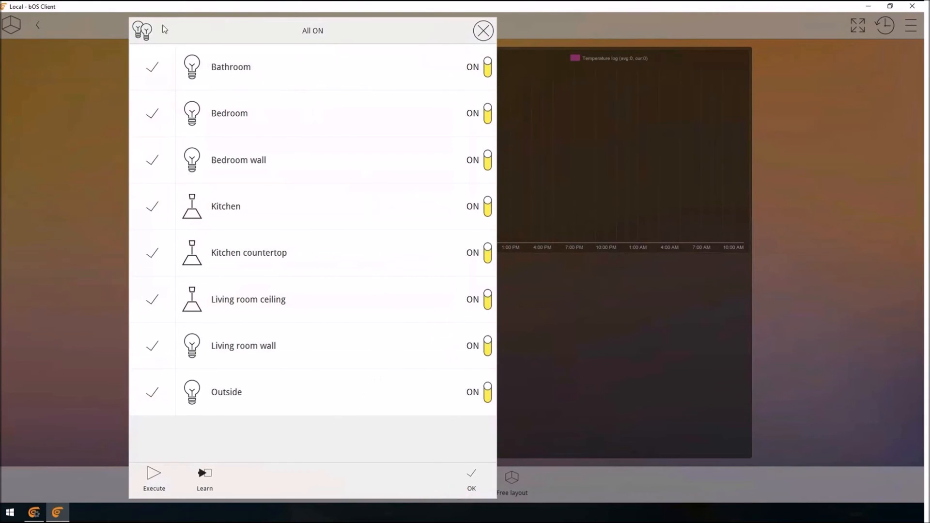
pyautogui.click(462, 395)
pyautogui.click(444, 347)
pyautogui.click(446, 256)
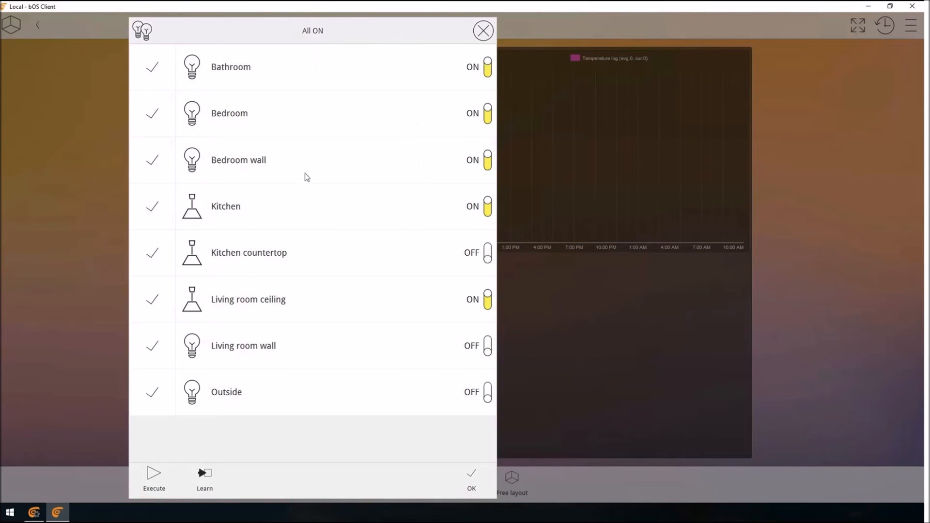
# Disable the Kitchen and Living room ceiling lights in the All ON scene and accept the scene settings.
pyautogui.click(157, 212)
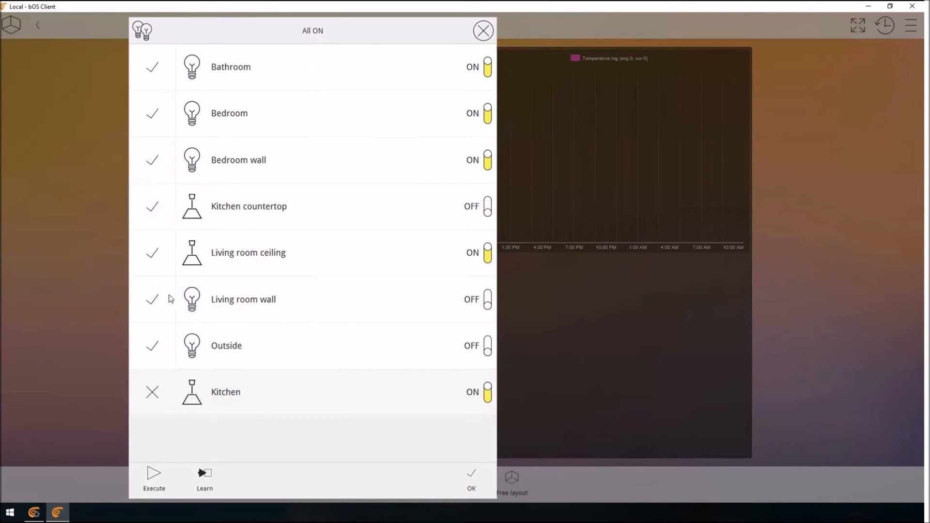
pyautogui.click(153, 255)
pyautogui.click(474, 488)
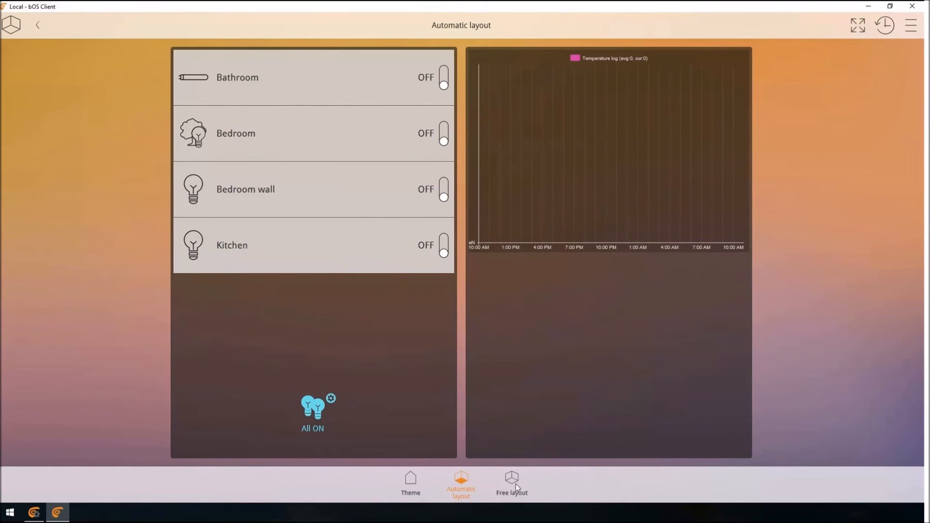
# Switch to bOS Configurator and set Allow Settings to False for the All ON scene control in the Automatic layout.
pyautogui.click(32, 514)
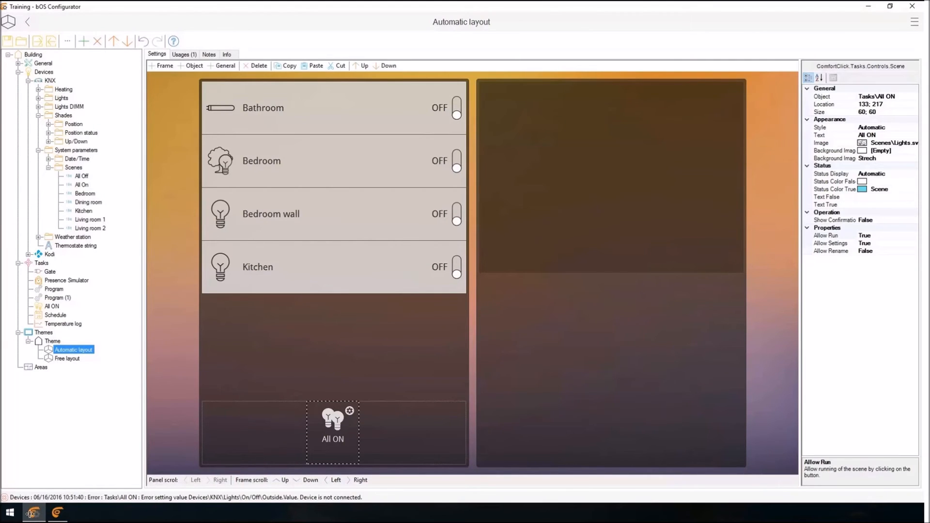
pyautogui.press('Down')
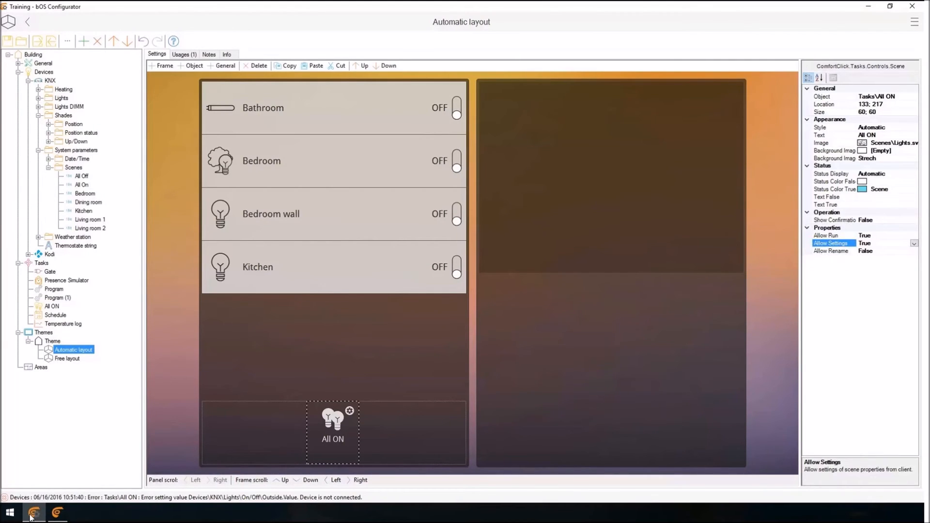
pyautogui.press('f')
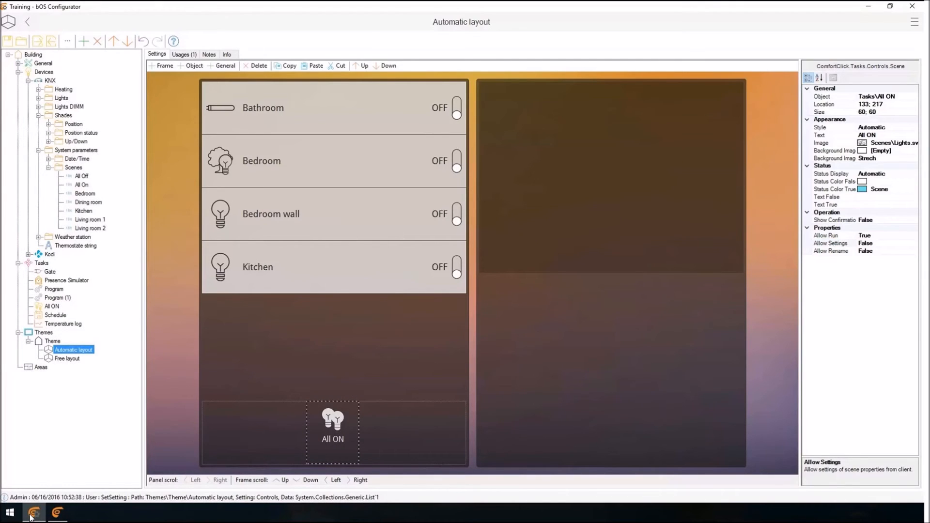
# Check the All ON control in bOS Client, dismissing the license notice, and return to bOS Configurator.
pyautogui.click(58, 512)
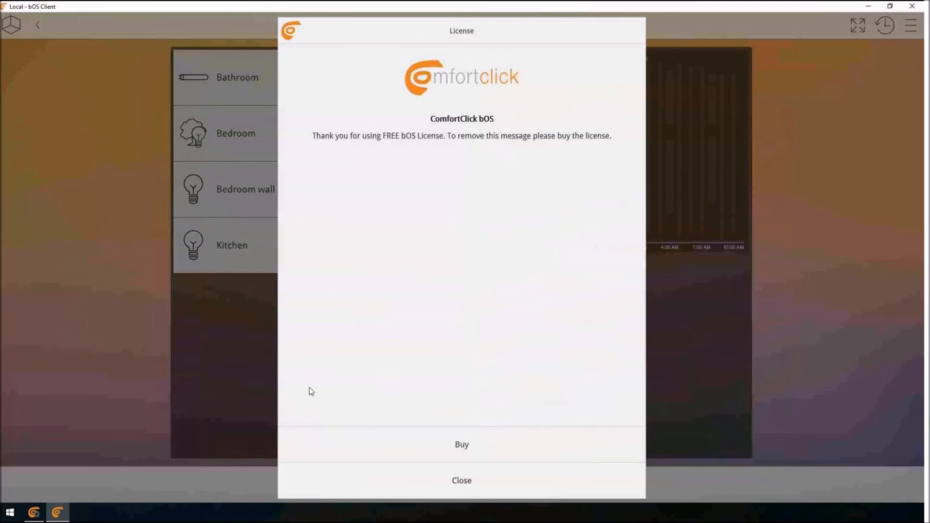
pyautogui.click(442, 477)
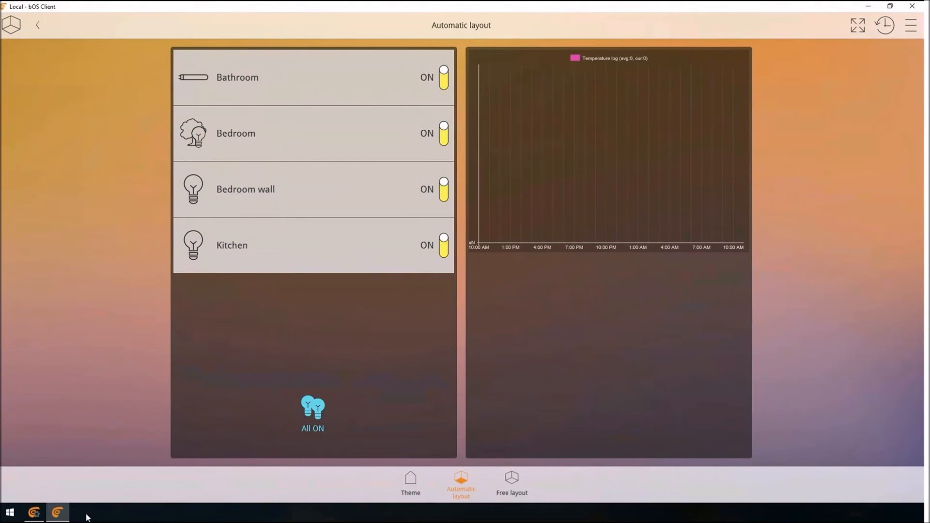
pyautogui.click(34, 513)
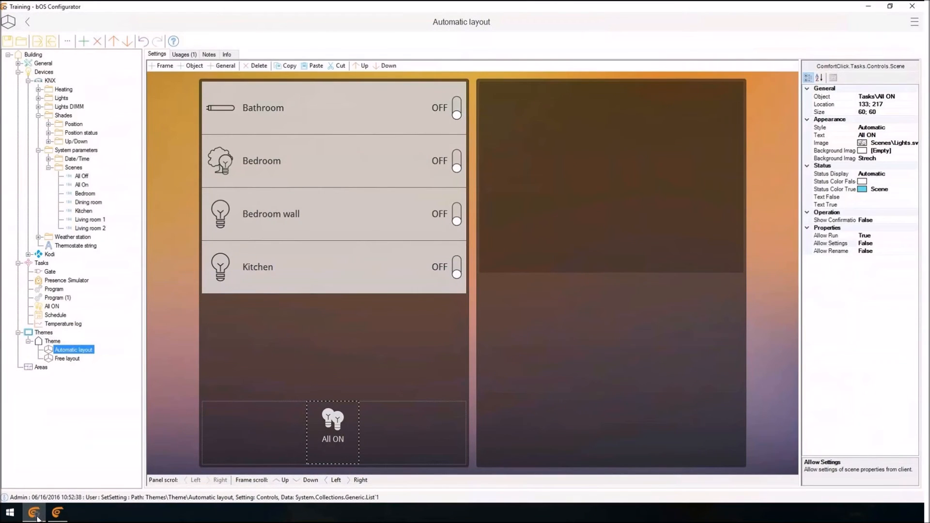
pyautogui.rightClick(38, 264)
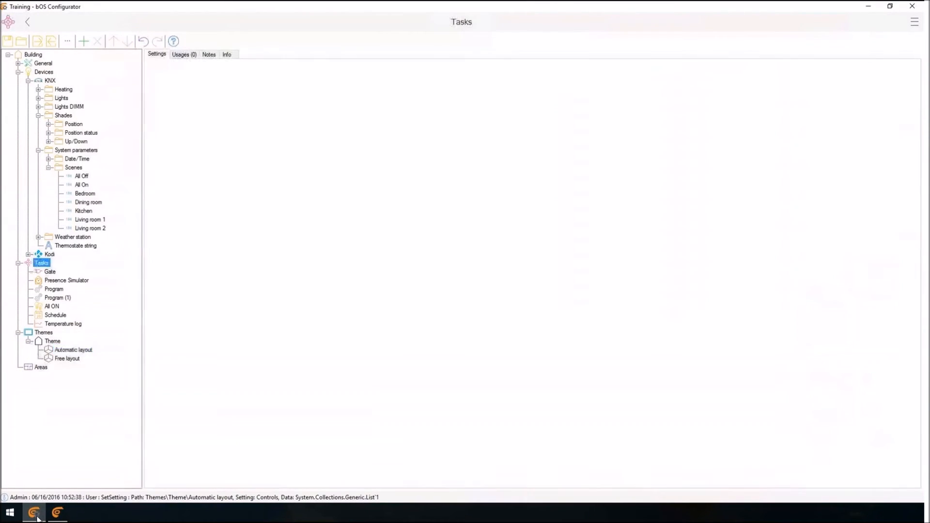
pyautogui.click(62, 274)
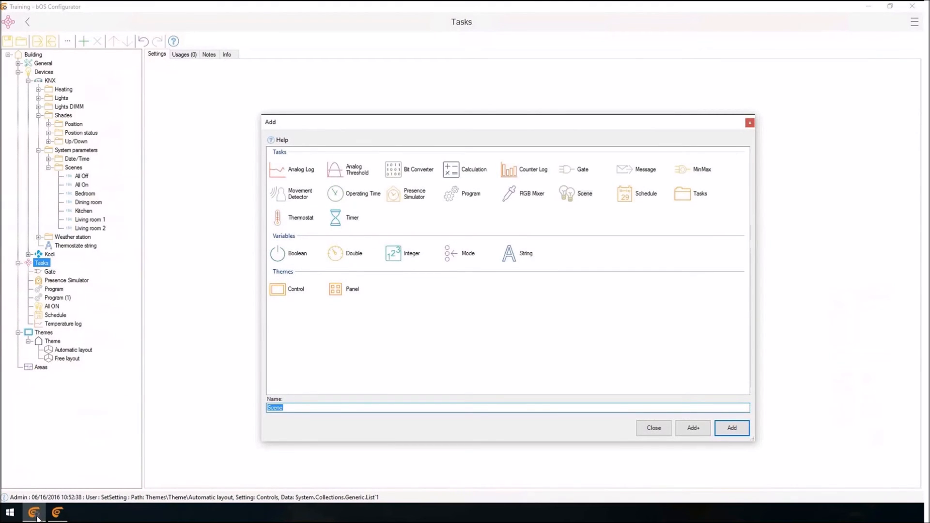
pyautogui.click(653, 428)
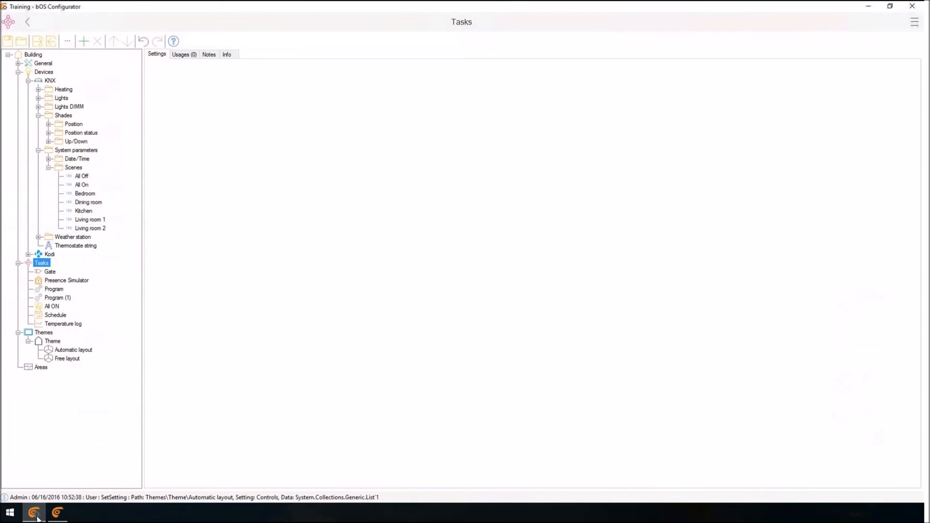
# Collapse the Scenes, System parameters, Shades and KNX branches in the project tree.
pyautogui.click(49, 167)
pyautogui.click(38, 150)
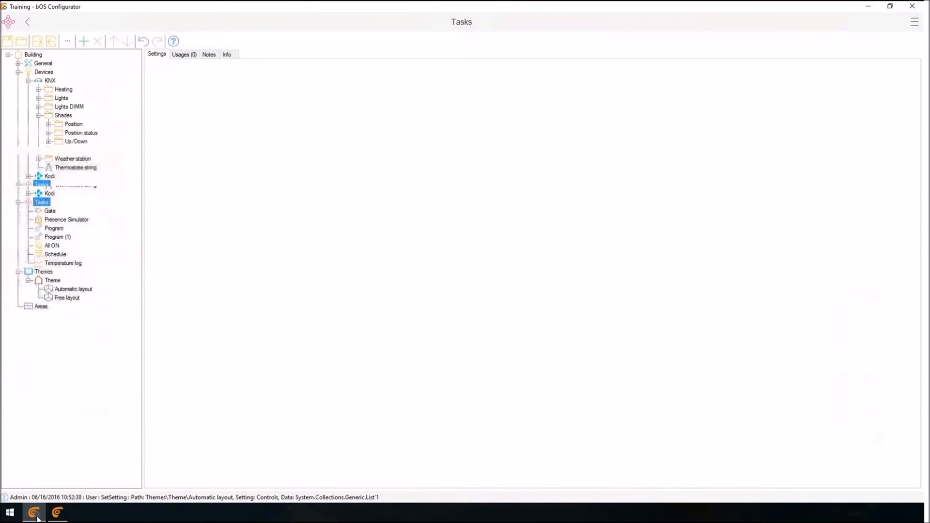
pyautogui.click(38, 115)
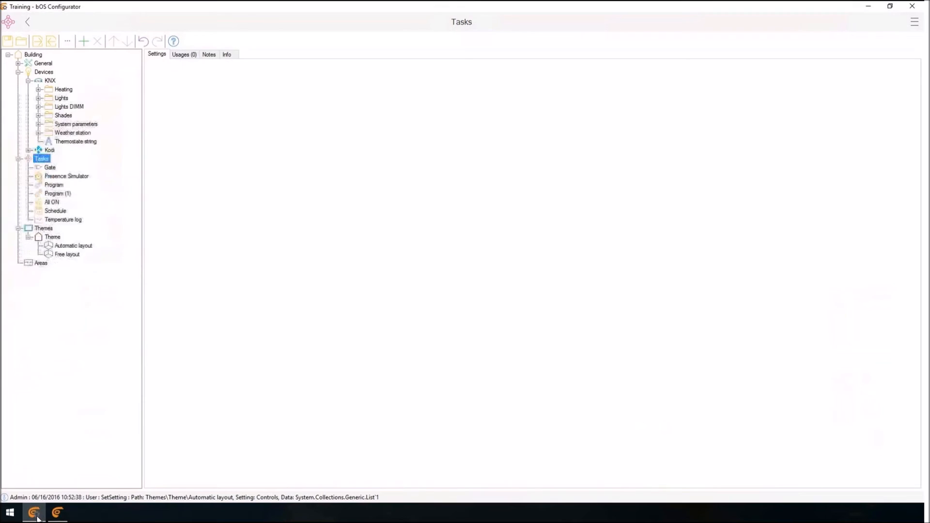
pyautogui.click(28, 80)
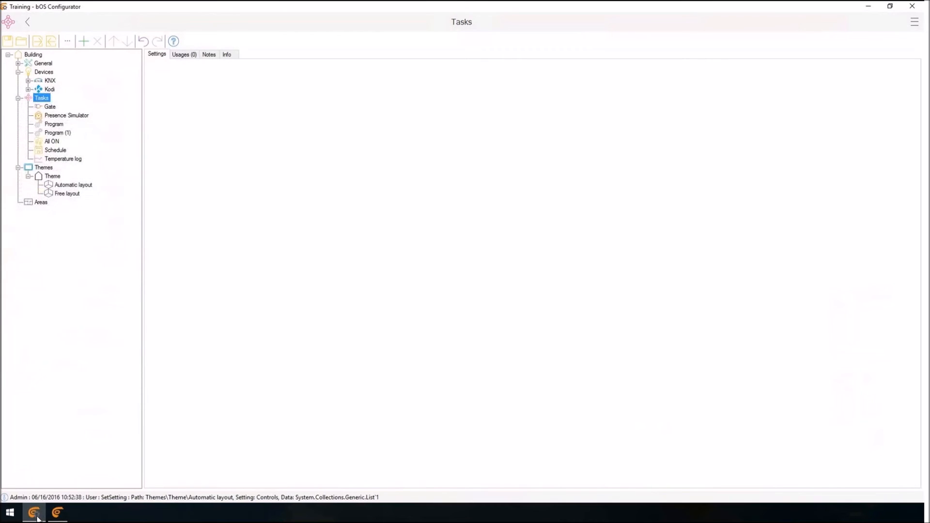
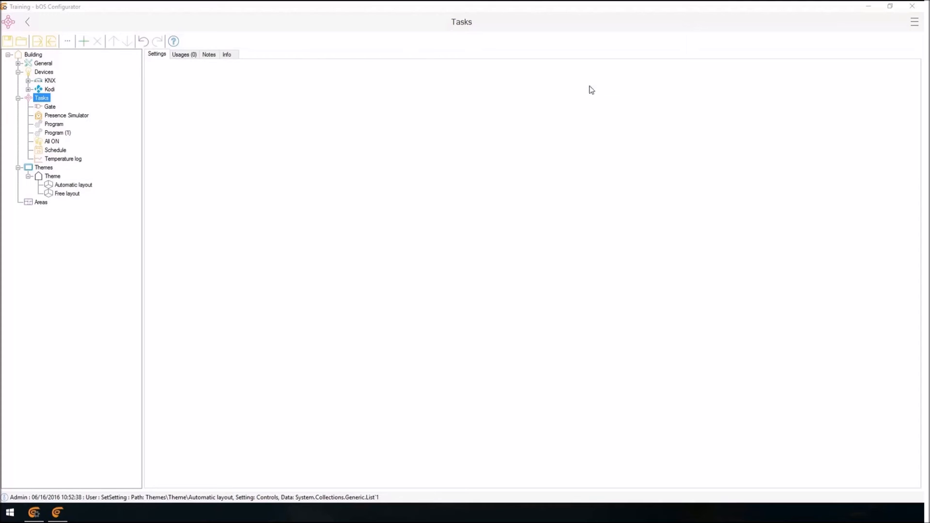
# Open the KNX device settings and review the available connection types, keeping KNX IP.
pyautogui.click(39, 83)
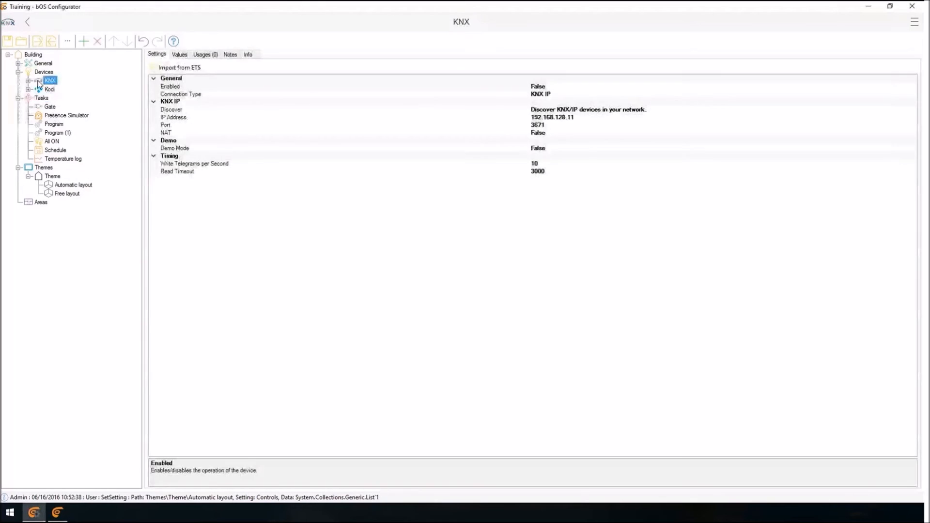
pyautogui.click(181, 94)
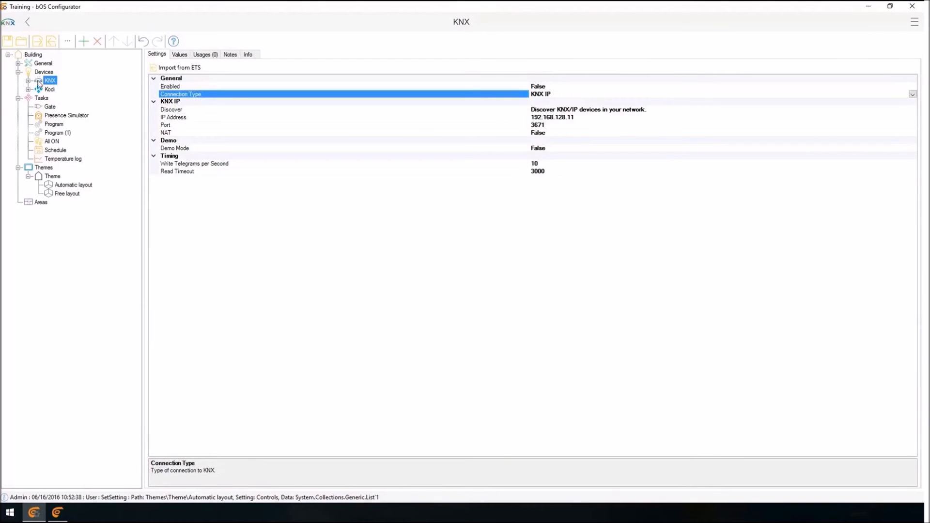
pyautogui.click(912, 94)
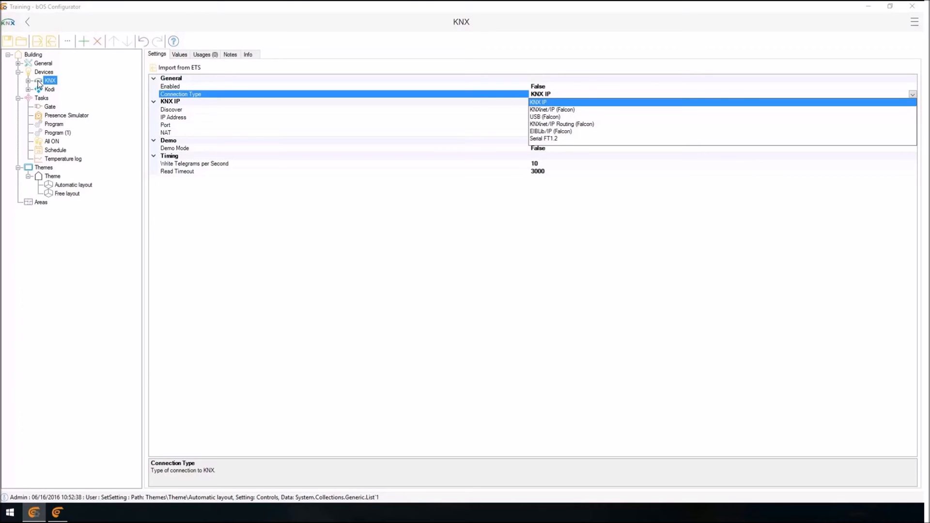
pyautogui.press('Return')
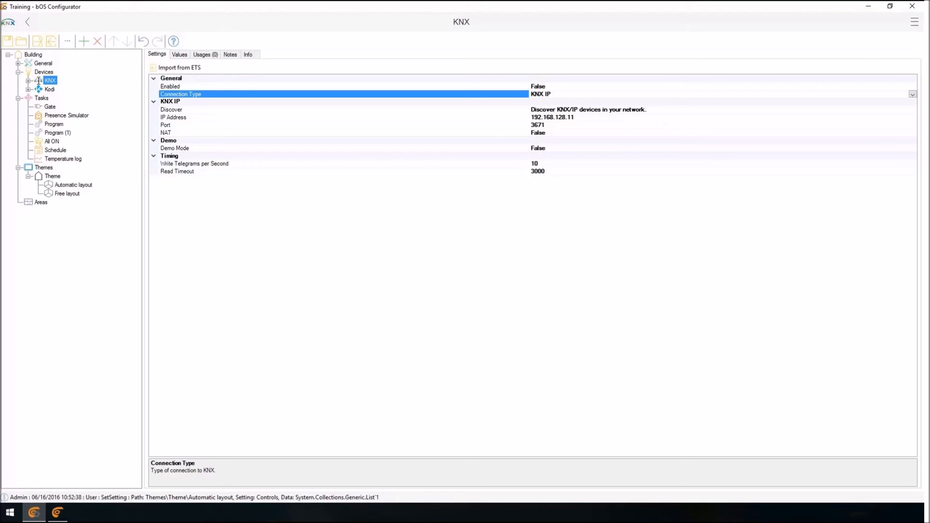
# Add a Modbus device under Devices and set its connection type to Modbus RTU.
pyautogui.rightClick(43, 72)
pyautogui.click(58, 79)
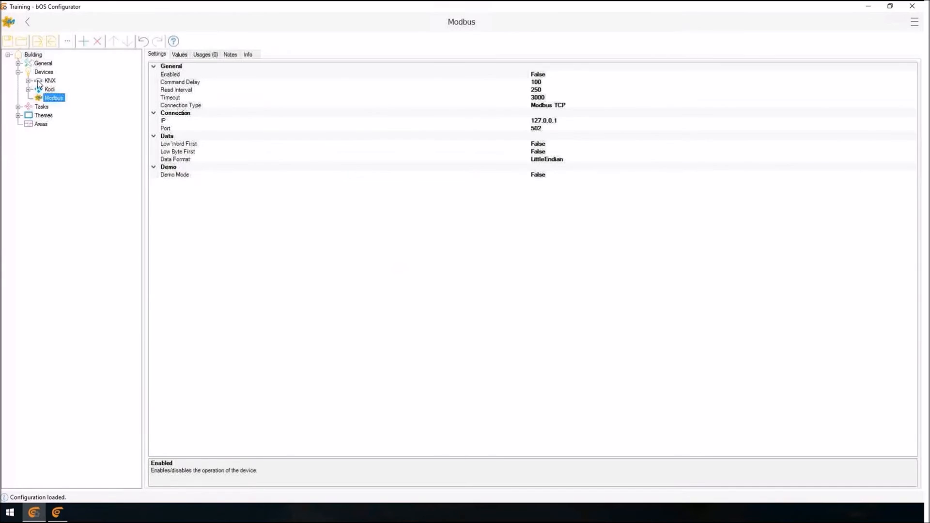
pyautogui.click(547, 105)
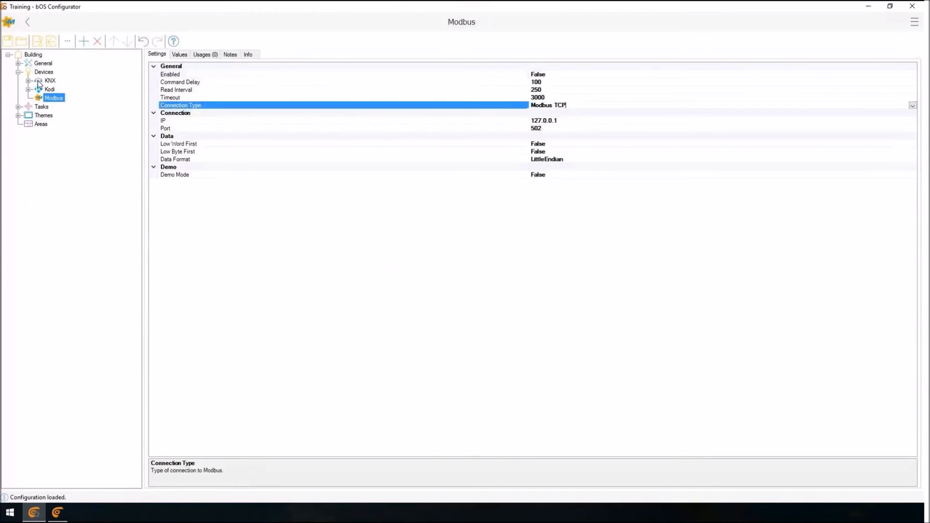
pyautogui.click(535, 129)
pyautogui.press('Up')
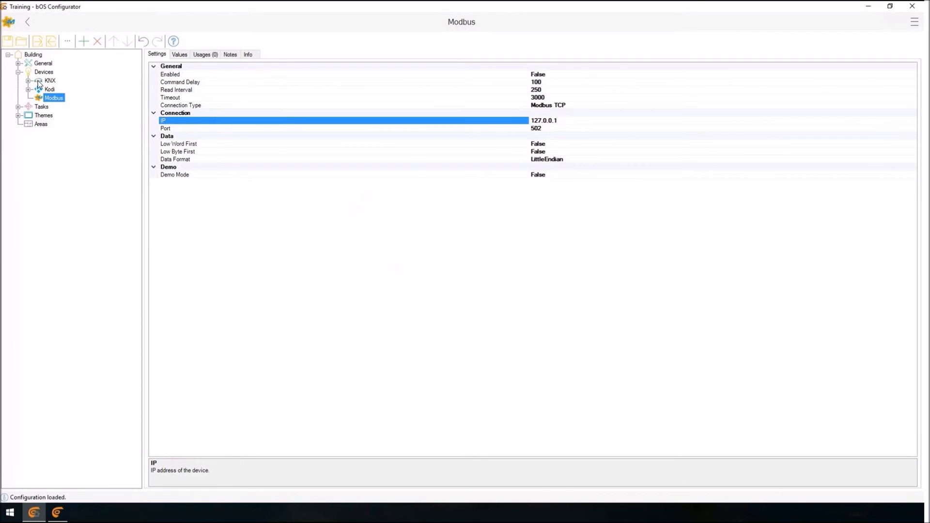
pyautogui.hotkey('ctrl', 'a')
pyautogui.press('Up')
pyautogui.press('Up')
pyautogui.hotkey('alt', 'Down')
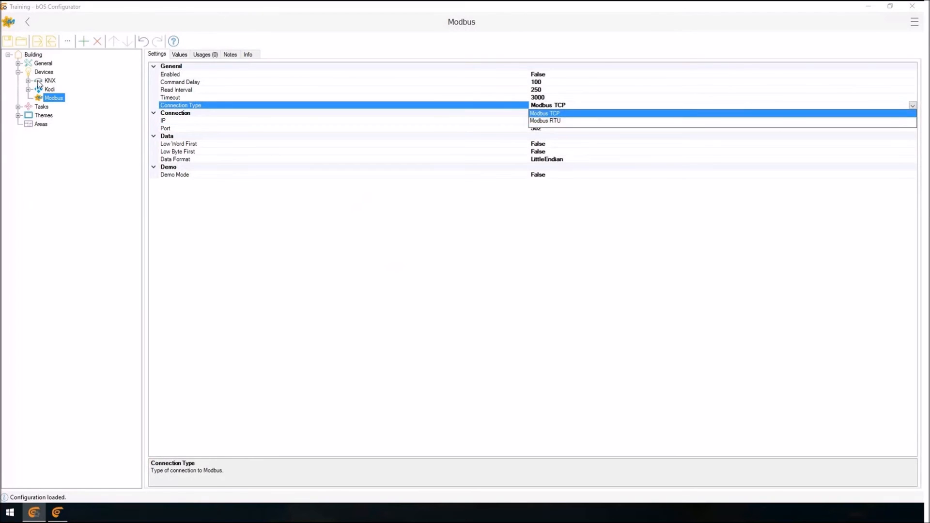
pyautogui.press('Down')
pyautogui.press('Return')
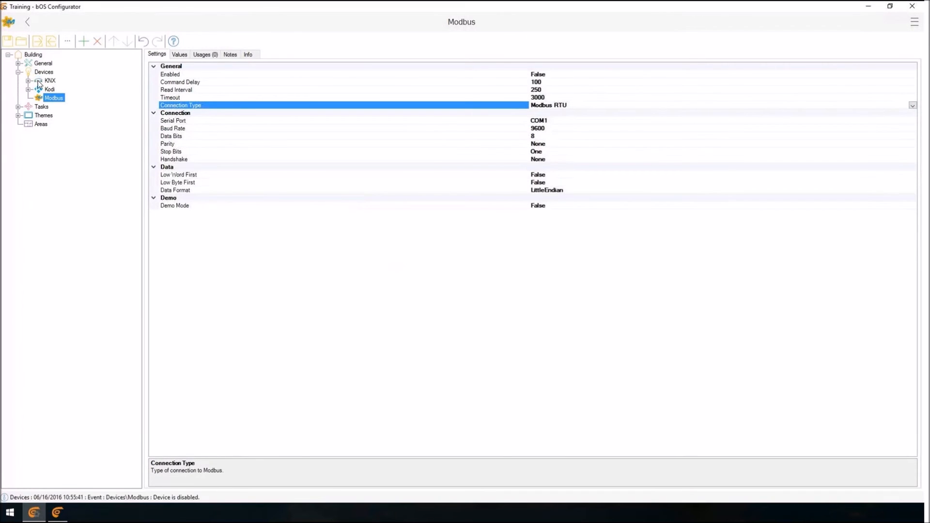
# Collapse the AV, Images, Files and General branches in the project tree.
pyautogui.press('Down')
pyautogui.press('Down')
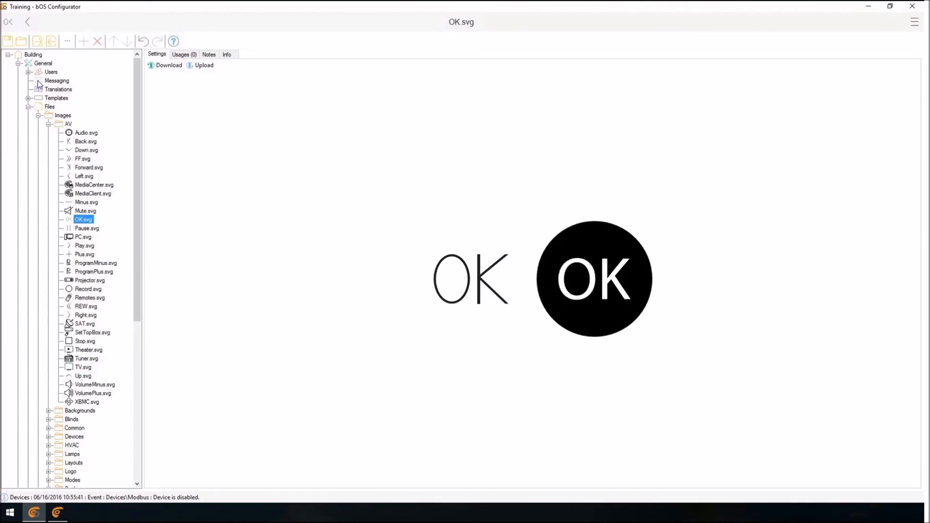
pyautogui.press('Left')
pyautogui.press('Left')
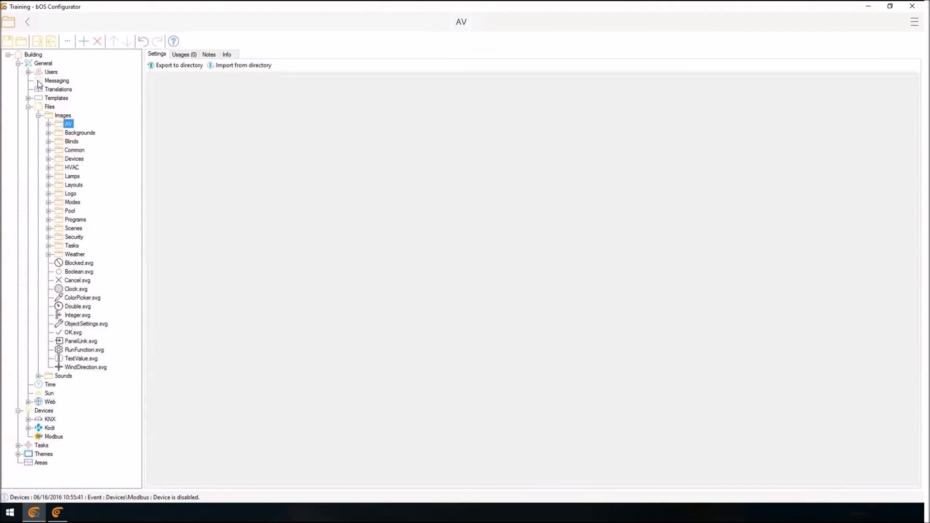
pyautogui.press('Left')
pyautogui.press('Left')
pyautogui.press('Left')
pyautogui.press('Left')
pyautogui.press('Left')
pyautogui.press('Left')
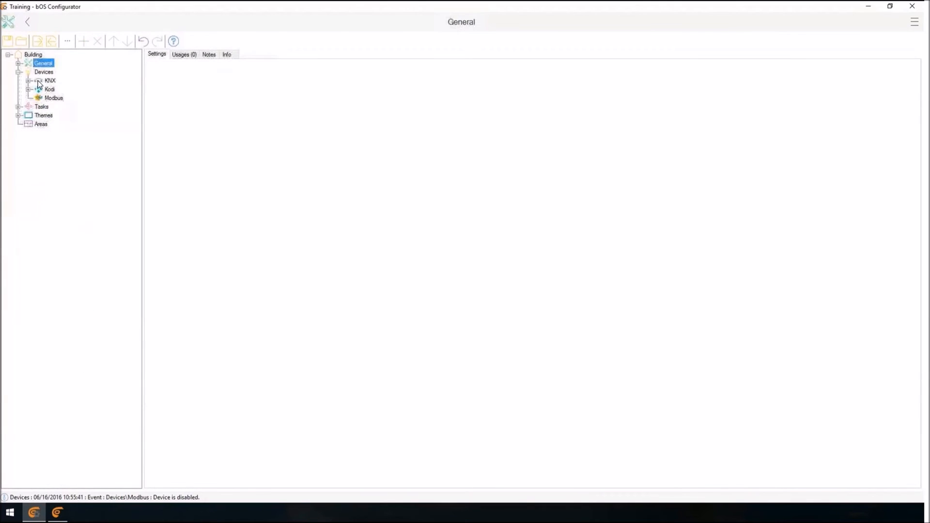
# Return to the Modbus device and review its settings down to Connection Type.
pyautogui.press('Down')
pyautogui.press('Down')
pyautogui.press('Down')
pyautogui.press('Down')
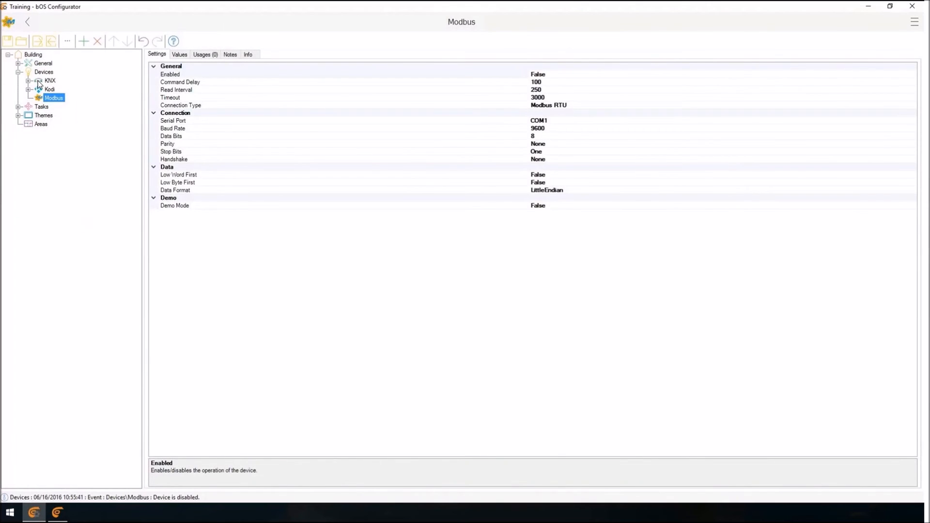
pyautogui.press('Tab')
pyautogui.press('Down')
pyautogui.press('Down')
pyautogui.press('Down')
pyautogui.press('Down')
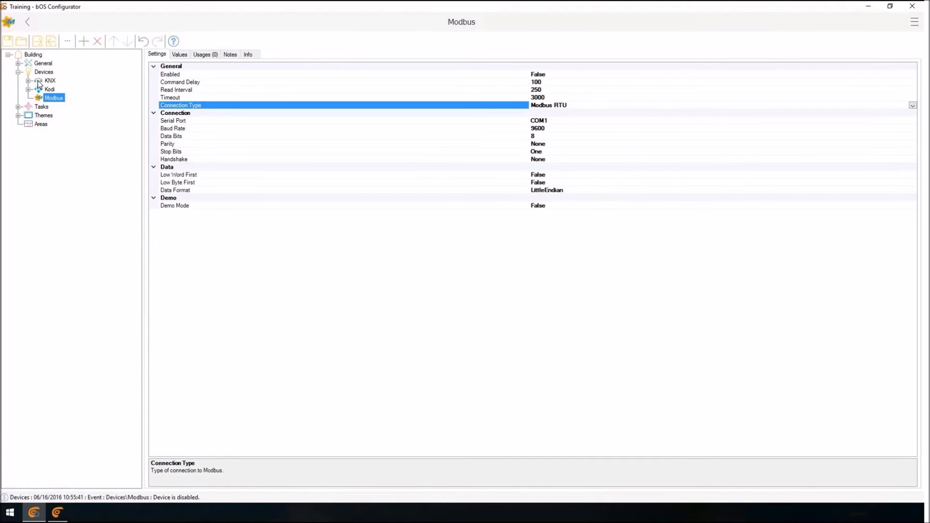
# Add a Boolean object to the Modbus device.
pyautogui.rightClick(50, 95)
pyautogui.click(75, 102)
pyautogui.click(289, 170)
pyautogui.click(732, 428)
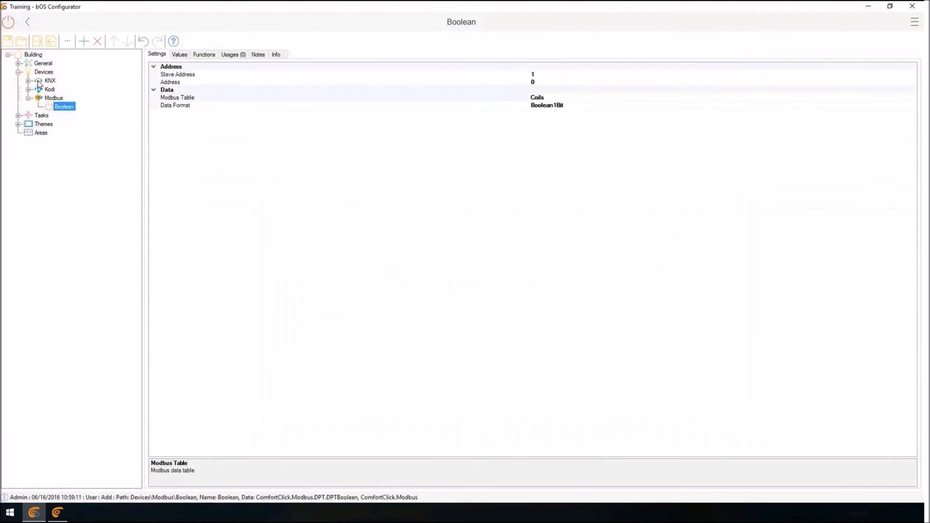
# Review the Slave Address and Address settings of the Modbus Boolean object.
pyautogui.click(177, 75)
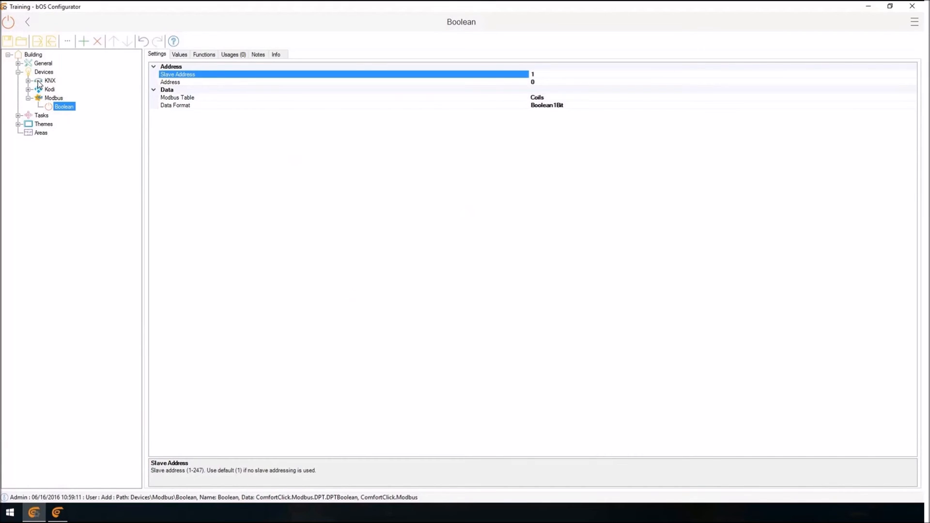
pyautogui.moveTo(535, 75); pyautogui.dragTo(530, 74)
pyautogui.press('Down')
pyautogui.press('Down')
pyautogui.press('Up')
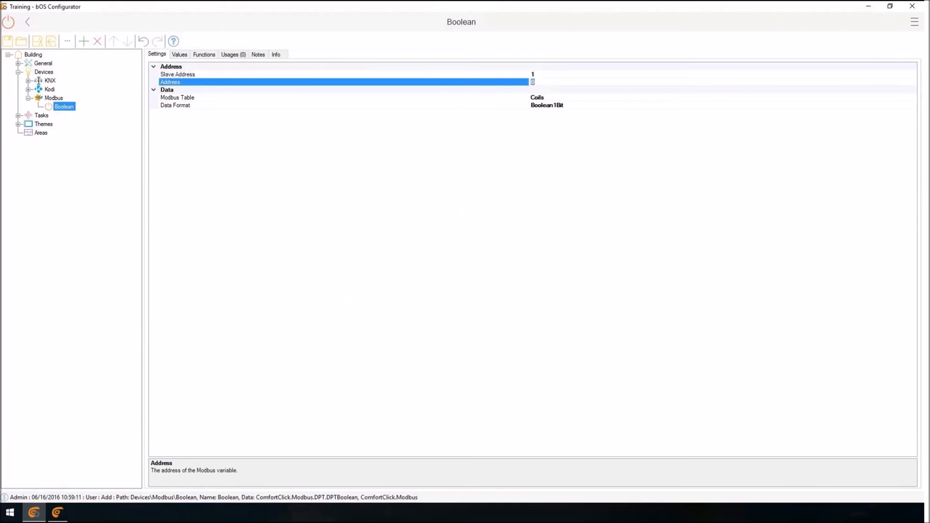
pyautogui.press('Down')
pyautogui.press('Down')
pyautogui.press('Up')
pyautogui.press('Up')
# Set the Boolean object's Modbus Table to Inputs and show its values.
pyautogui.press('Down')
pyautogui.press('Down')
pyautogui.hotkey('alt', 'Down')
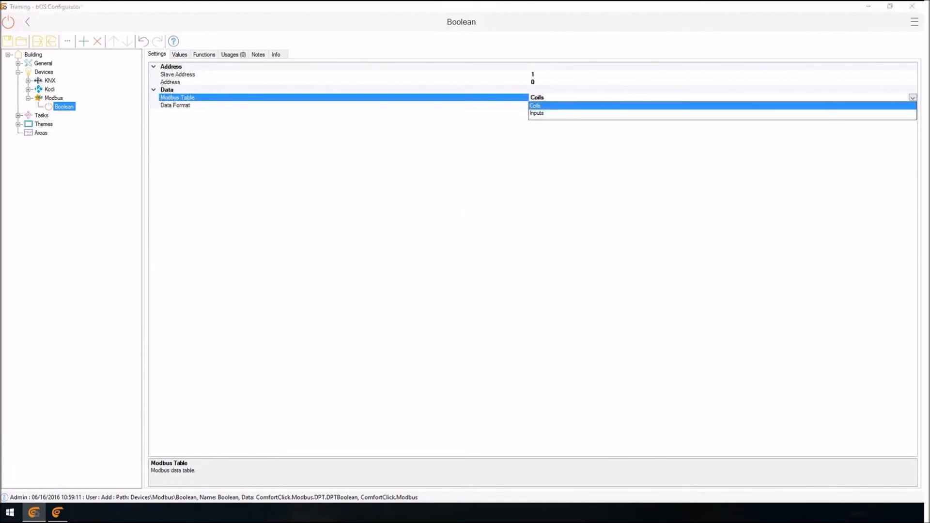
pyautogui.press('Down')
pyautogui.press('Return')
pyautogui.press('Up')
pyautogui.press('Up')
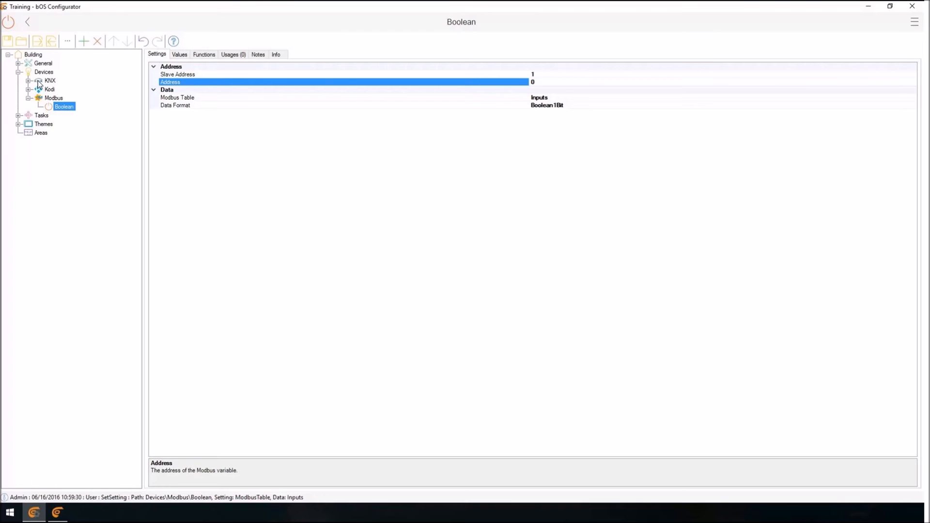
pyautogui.hotkey('ctrl', 'Tab')
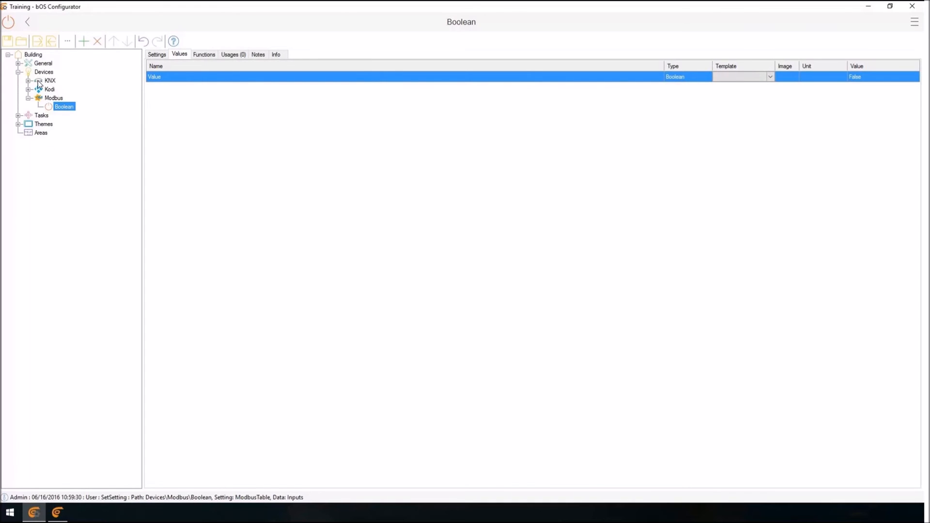
# Add a control for the Schedule task to the empty lower cell of the second frame in the Automatic layout.
pyautogui.click(17, 116)
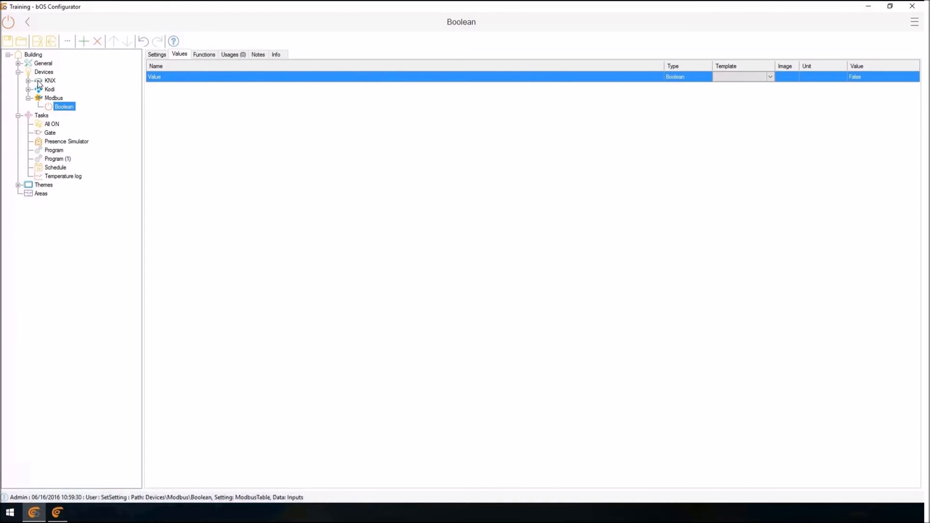
pyautogui.click(18, 184)
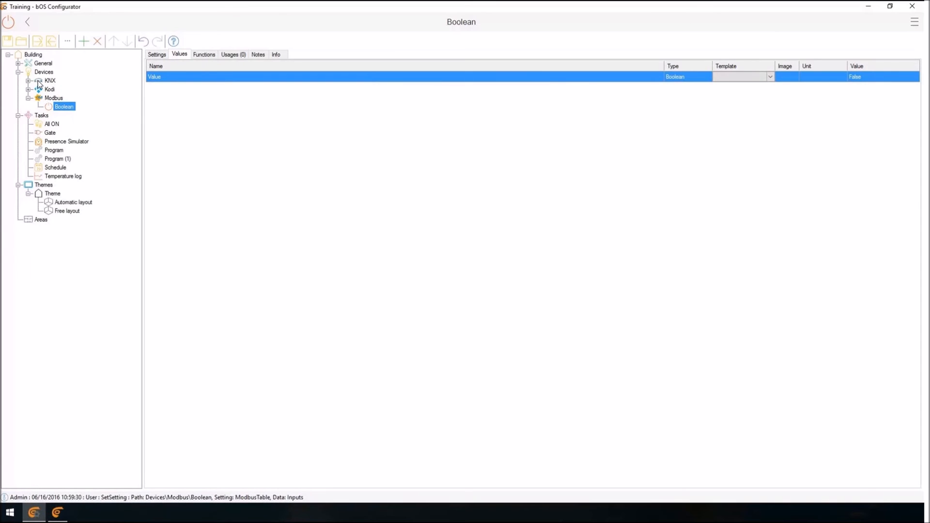
pyautogui.click(73, 202)
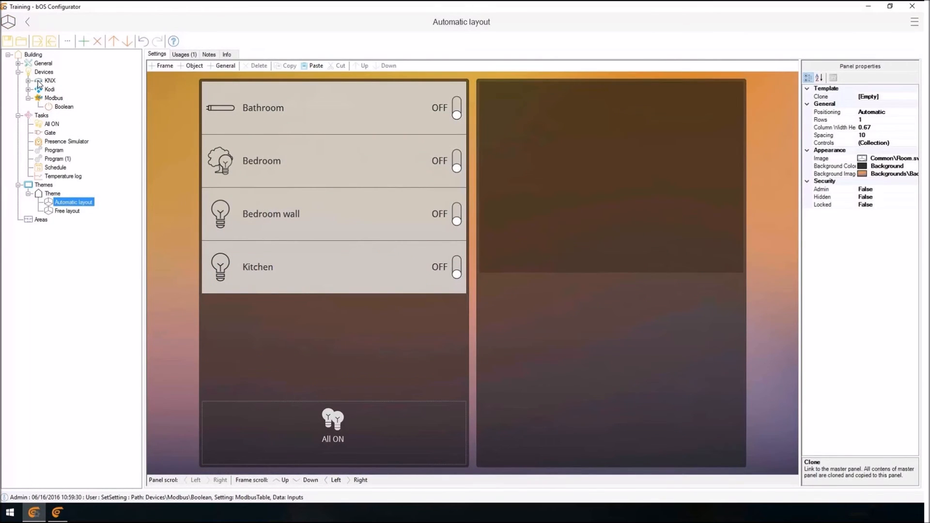
pyautogui.moveTo(55, 168); pyautogui.dragTo(611, 177)
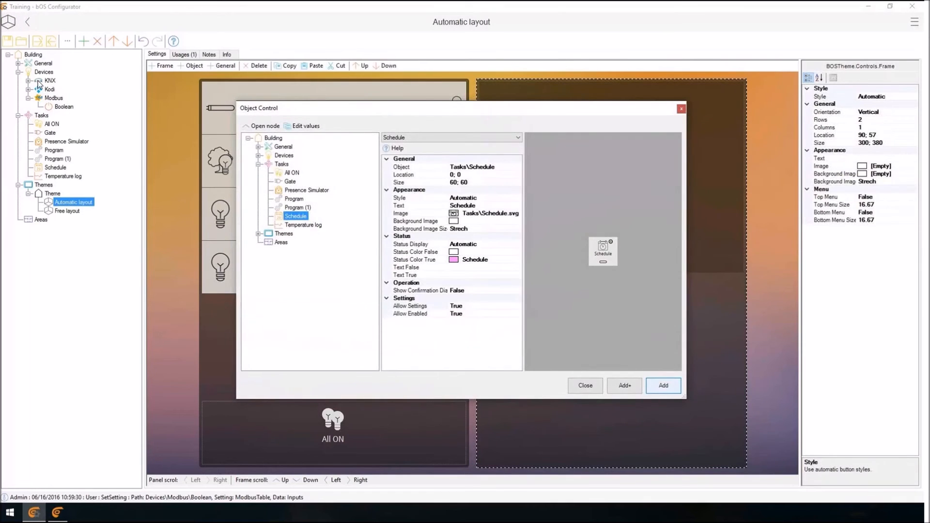
pyautogui.click(663, 385)
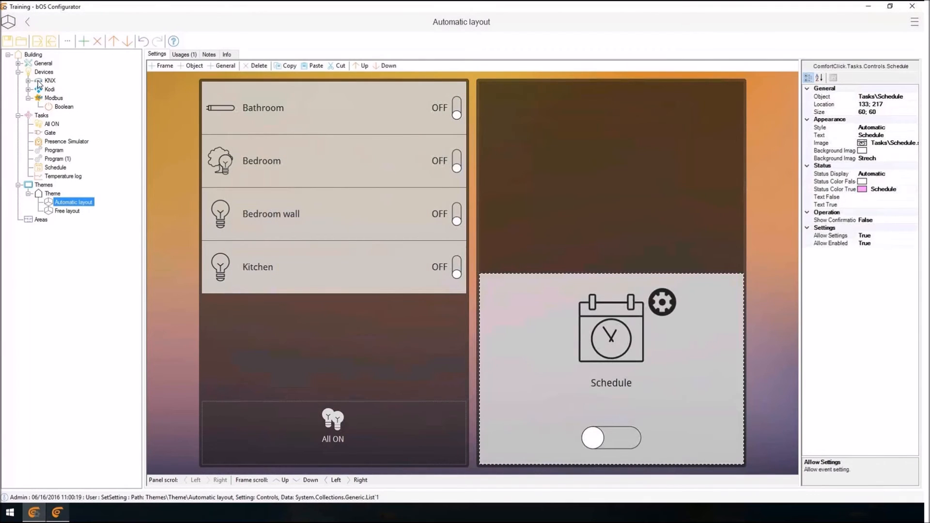
# Switch to bOS Client, dismiss the license notice and toggle the Schedule control off and on.
pyautogui.click(57, 512)
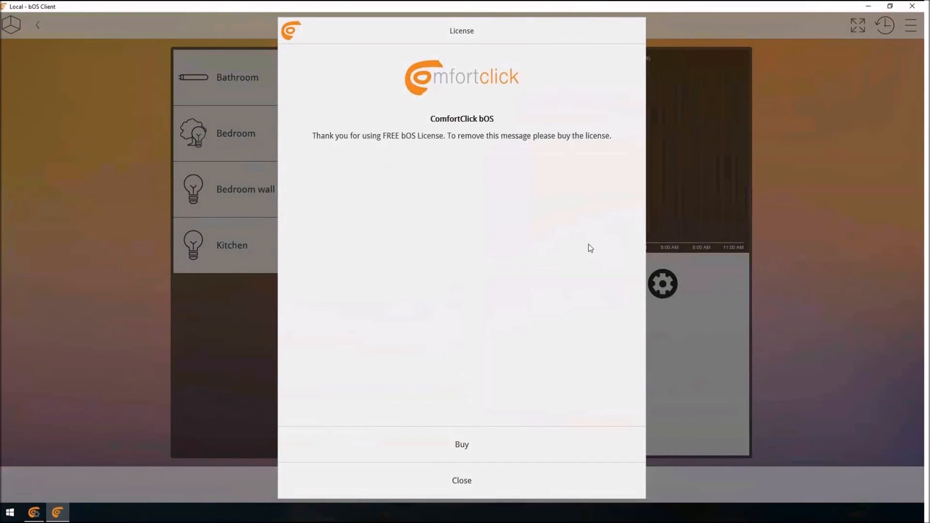
pyautogui.click(469, 479)
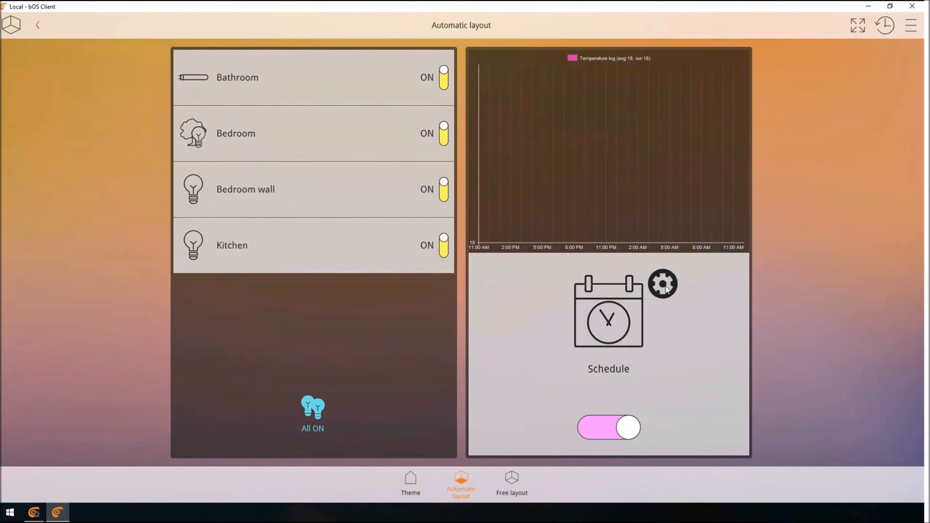
pyautogui.click(628, 335)
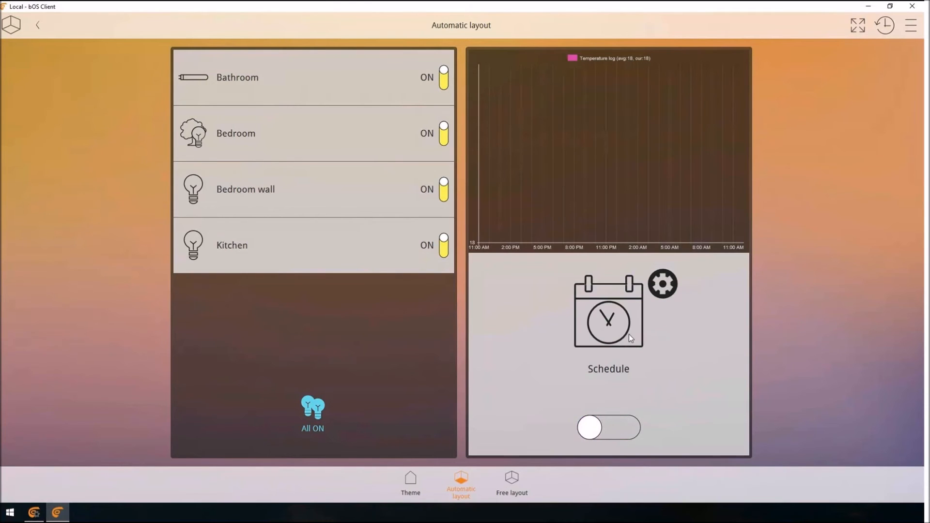
pyautogui.click(629, 334)
pyautogui.click(628, 334)
pyautogui.click(628, 334)
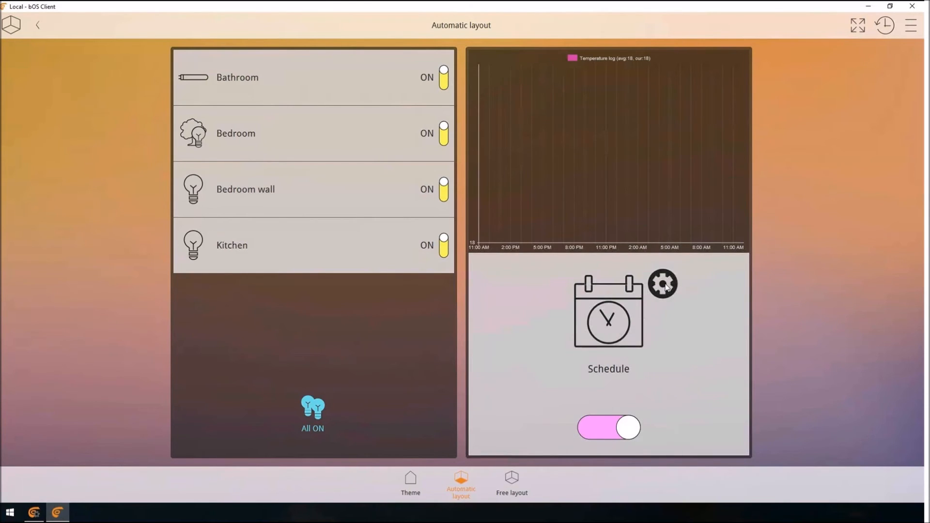
# Open the Schedule settings, view the days of the 19:00 event, and add six events.
pyautogui.click(619, 356)
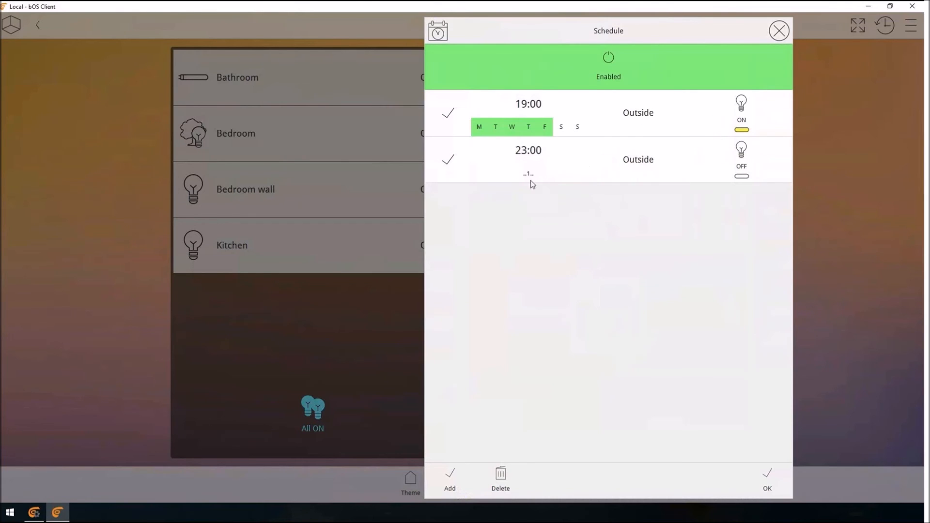
pyautogui.click(589, 124)
pyautogui.click(777, 40)
pyautogui.click(450, 477)
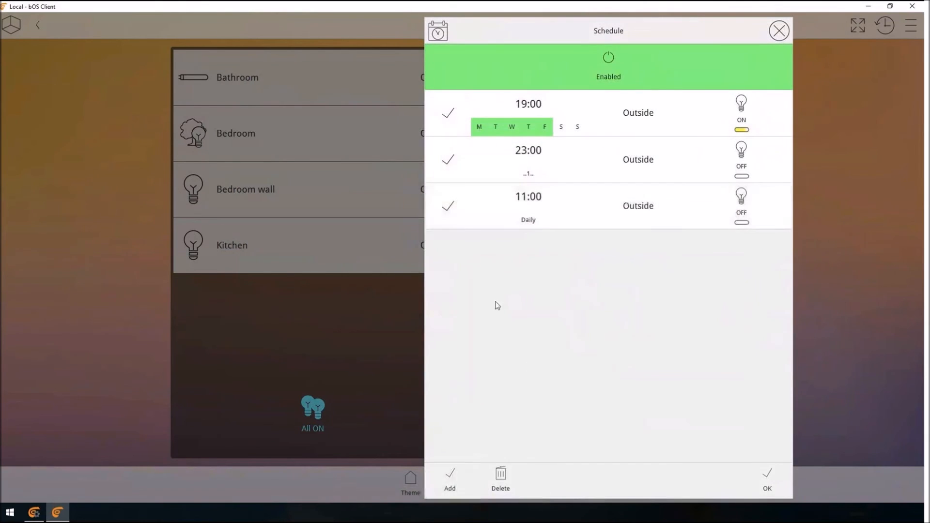
pyautogui.click(450, 479)
pyautogui.click(450, 480)
pyautogui.click(450, 479)
pyautogui.click(451, 479)
pyautogui.click(450, 479)
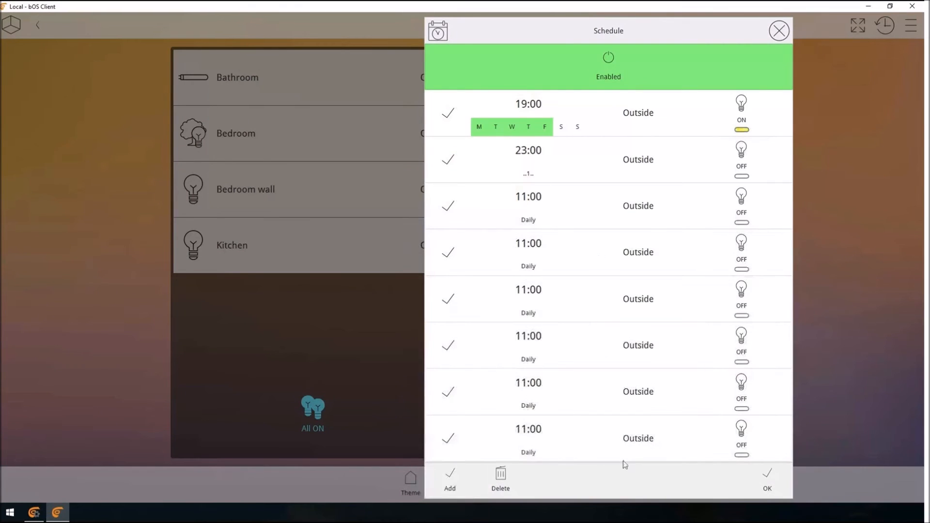
# View the object of the 23:00 event and close the Schedule settings without accepting them.
pyautogui.click(640, 164)
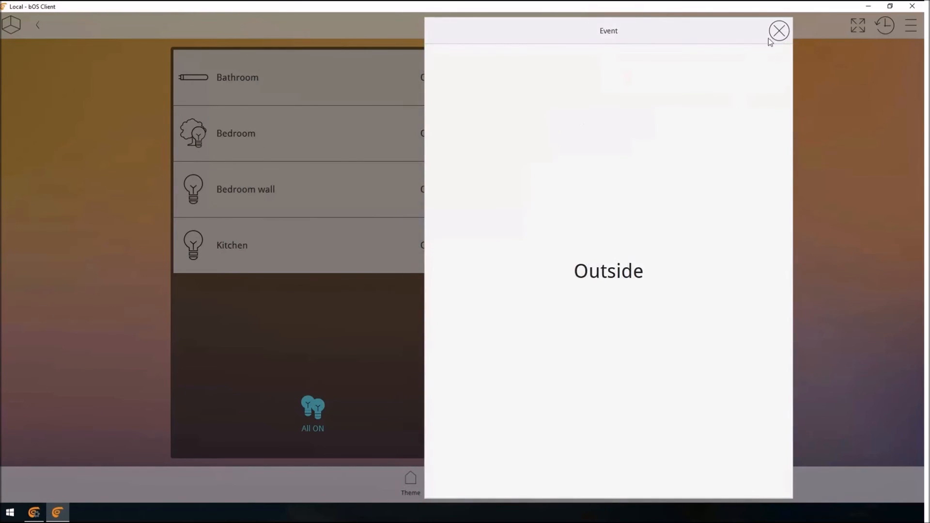
pyautogui.click(775, 33)
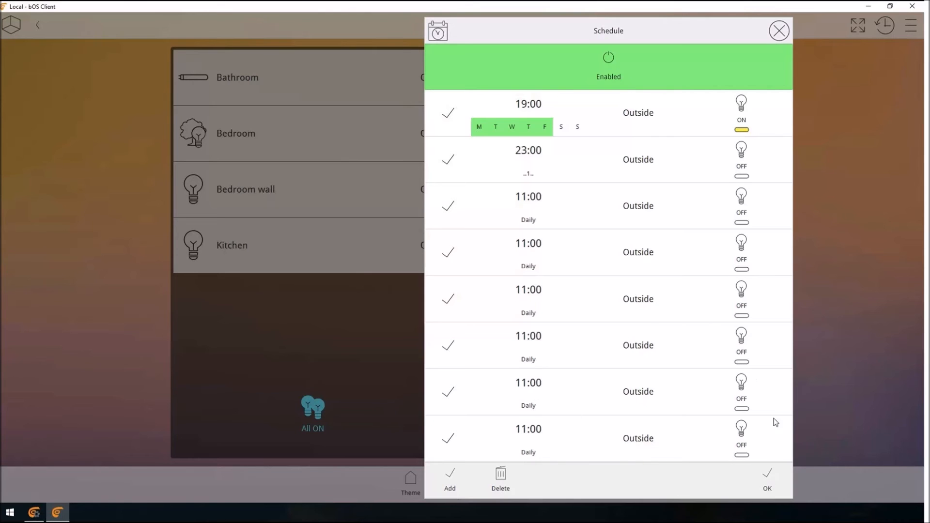
pyautogui.click(775, 37)
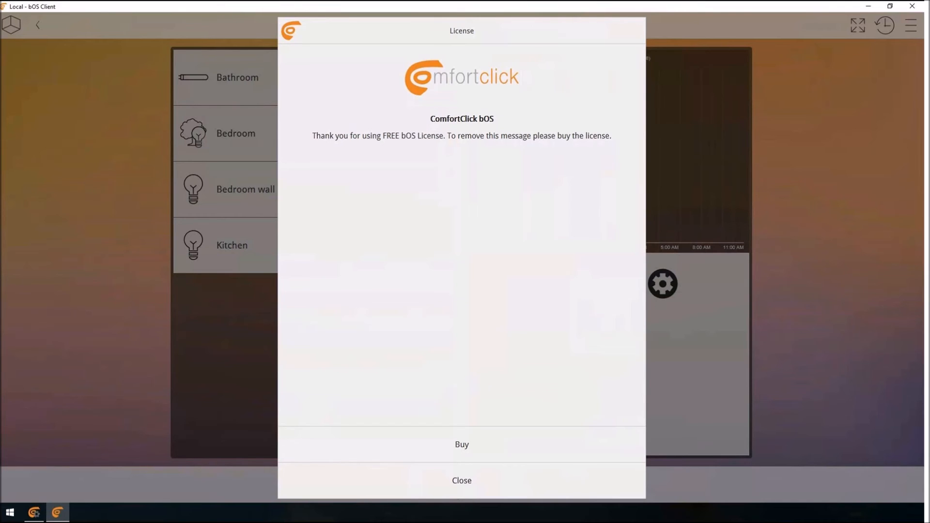
# Dismiss the license notice, switch to bOS Configurator and view the values and functions of the Bathroom current setpoint under KNX Heating.
pyautogui.click(489, 477)
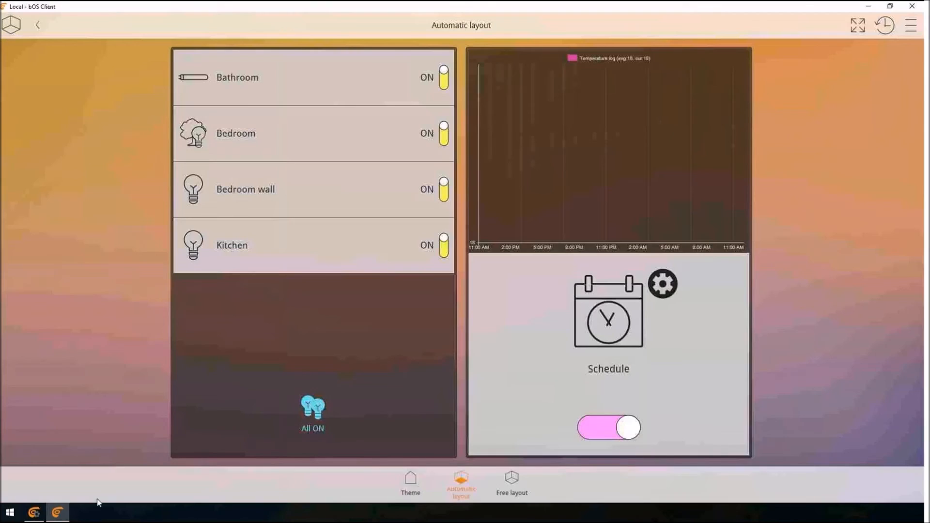
pyautogui.click(32, 515)
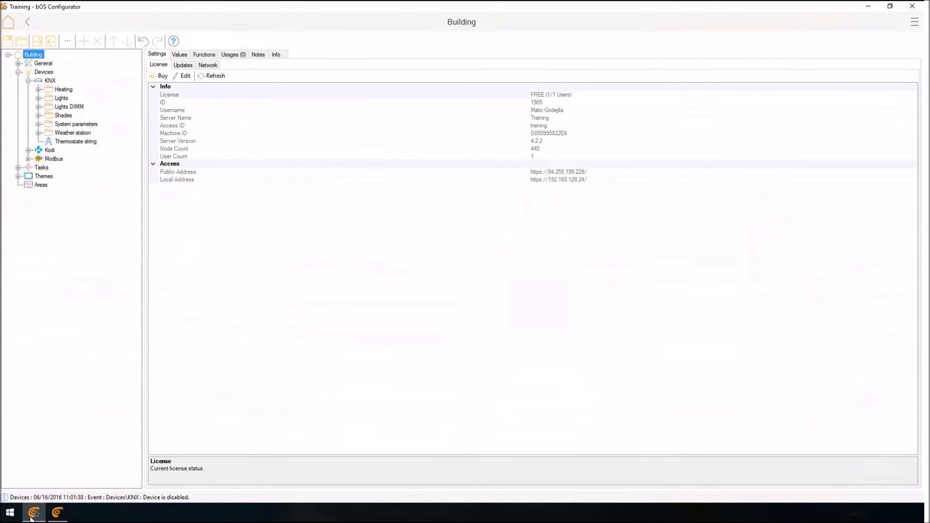
pyautogui.press('Down')
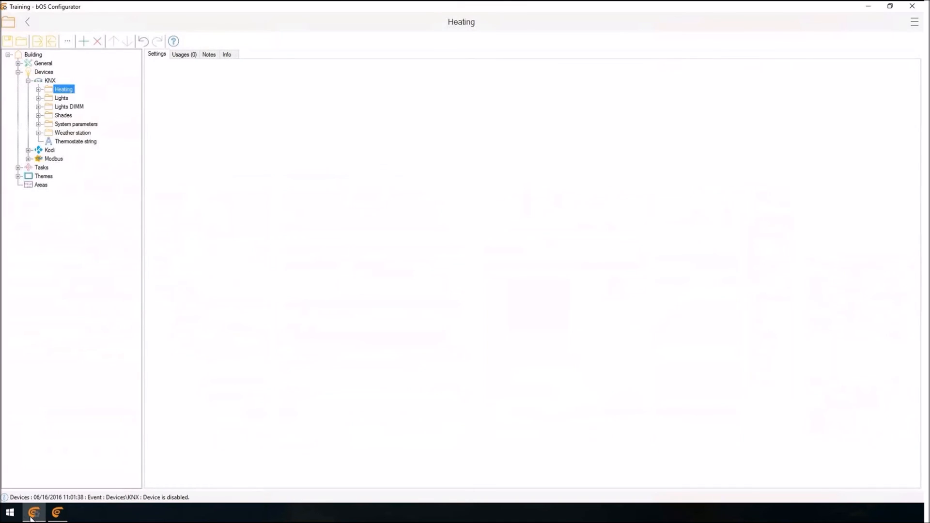
pyautogui.press('Right')
pyautogui.press('Down')
pyautogui.press('Right')
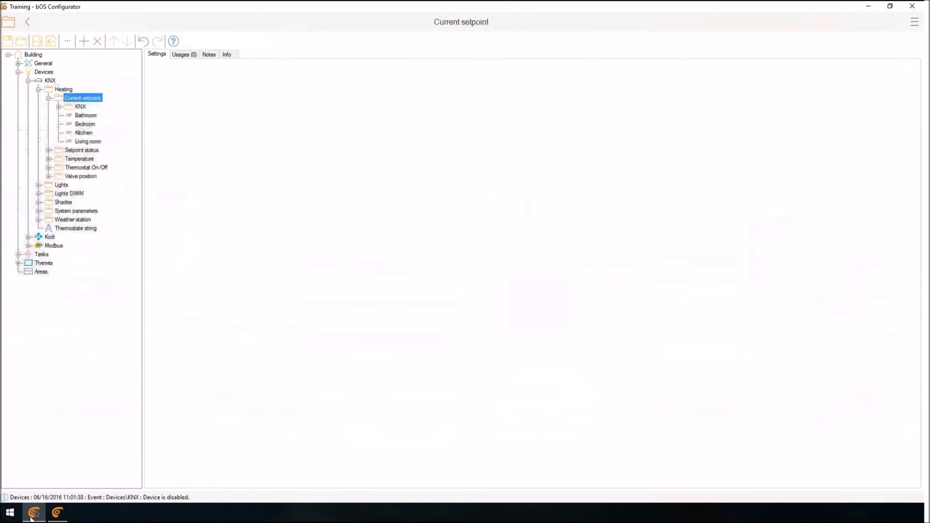
pyautogui.press('Down')
pyautogui.press('Down')
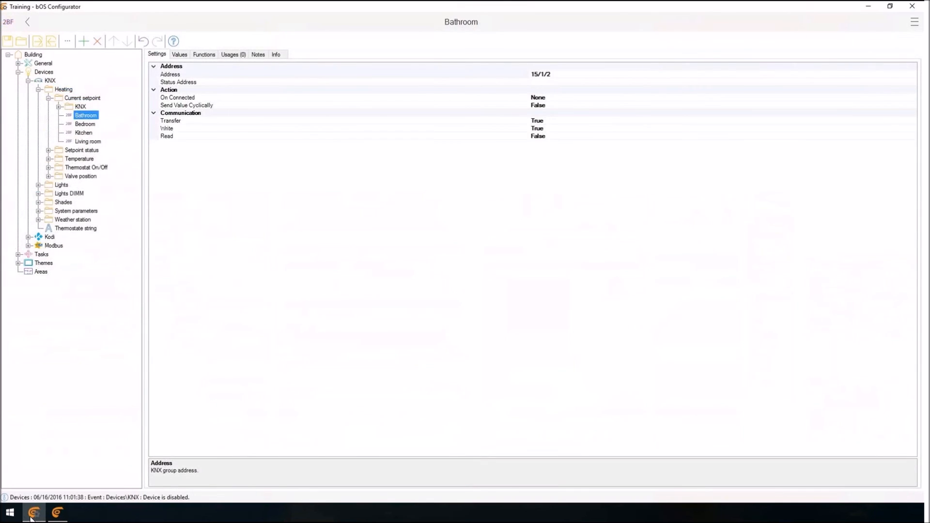
pyautogui.hotkey('ctrl', 'Tab')
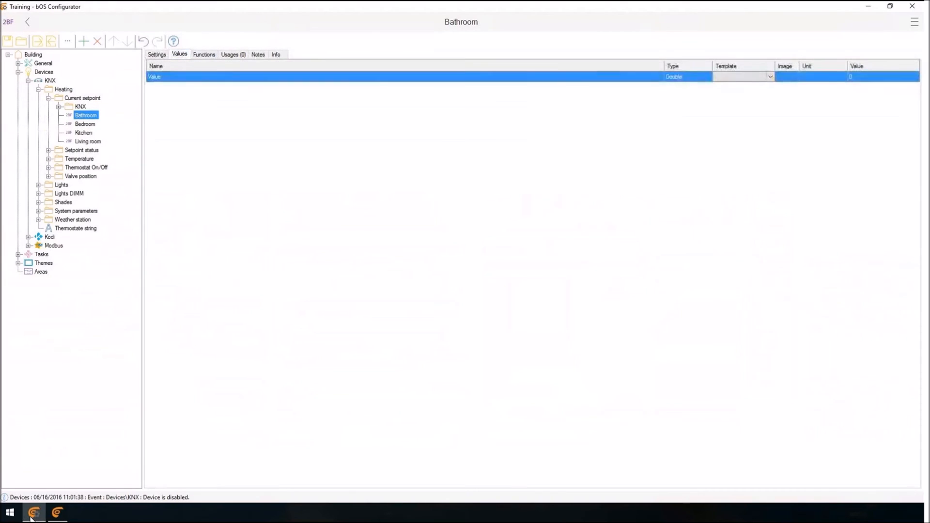
pyautogui.hotkey('ctrl', 'Tab')
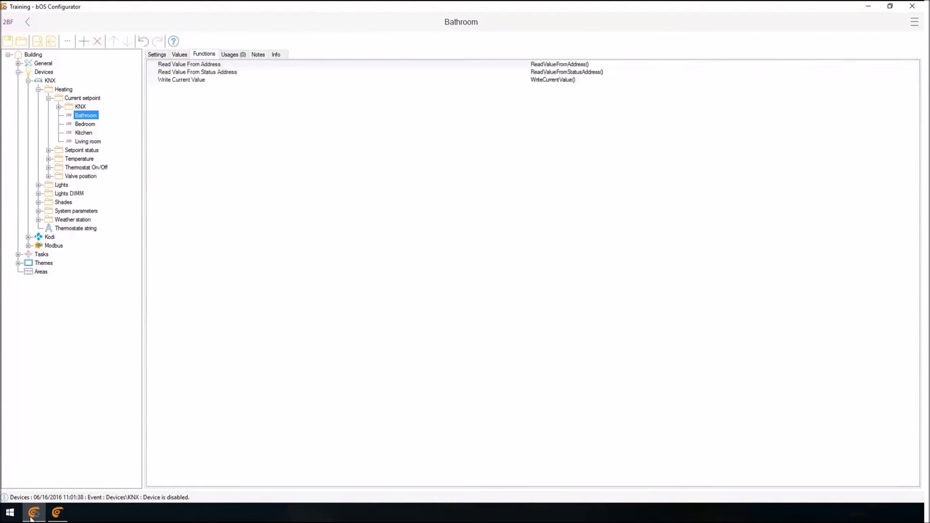
pyautogui.press('Down')
pyautogui.press('Down')
pyautogui.press('Down')
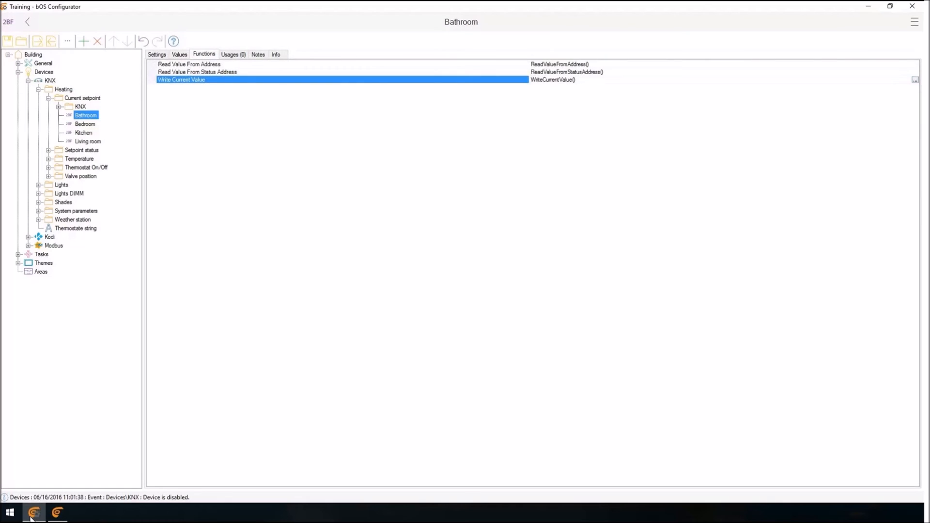
# Switch to bOS Client and toggle the Bathroom, Bedroom, Bedroom wall and Kitchen lights in the Automatic layout.
pyautogui.click(57, 512)
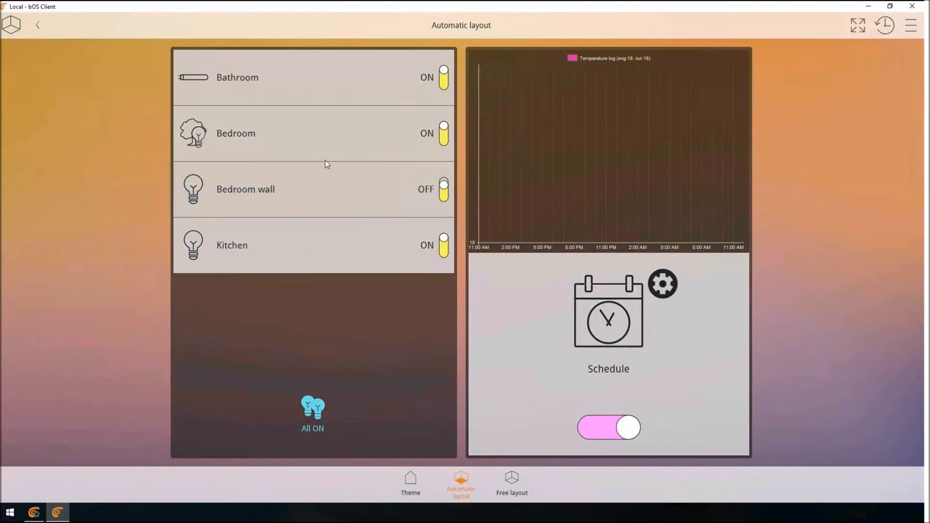
pyautogui.click(373, 102)
pyautogui.click(358, 173)
pyautogui.click(367, 129)
pyautogui.click(377, 102)
pyautogui.click(378, 158)
pyautogui.click(373, 258)
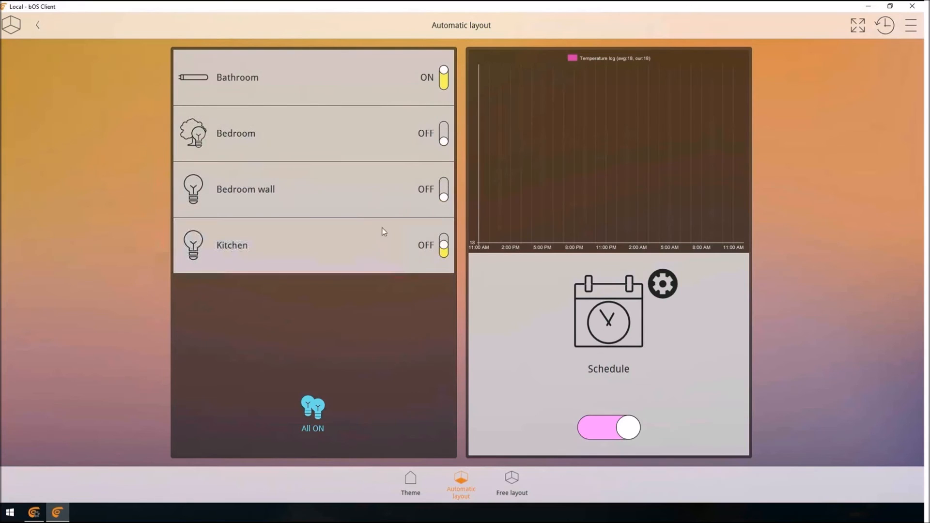
pyautogui.click(363, 209)
pyautogui.click(362, 146)
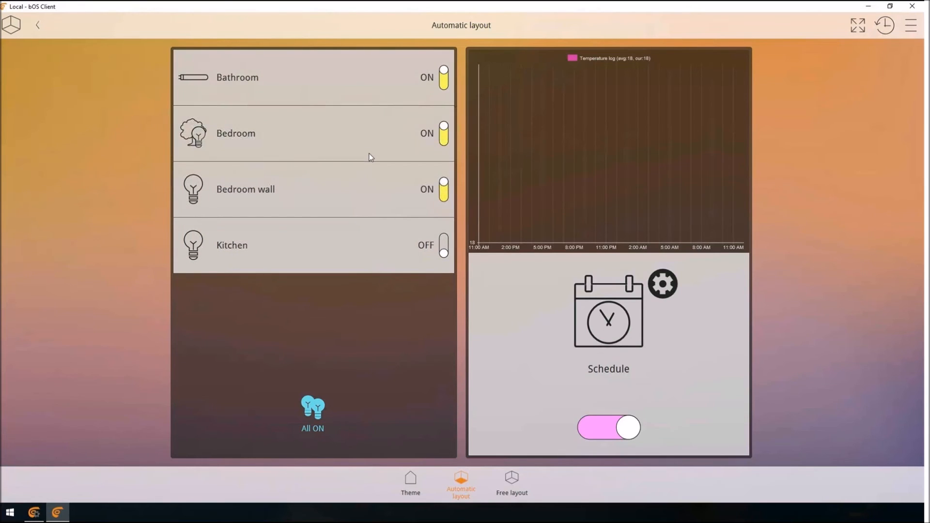
# Toggle the KNX device's Demo Mode in bOS Configurator, and return to bOS Client, dismissing the license notice.
pyautogui.click(30, 515)
pyautogui.click(50, 81)
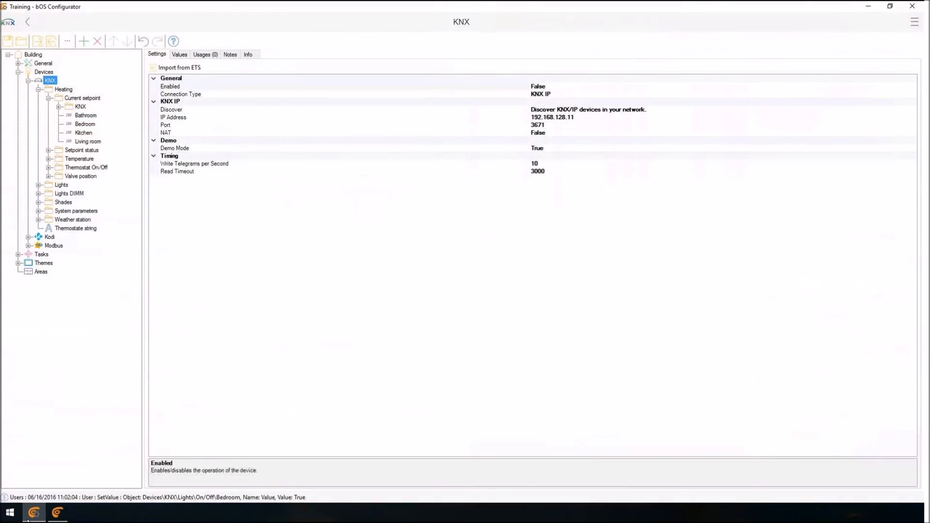
pyautogui.doubleClick(176, 148)
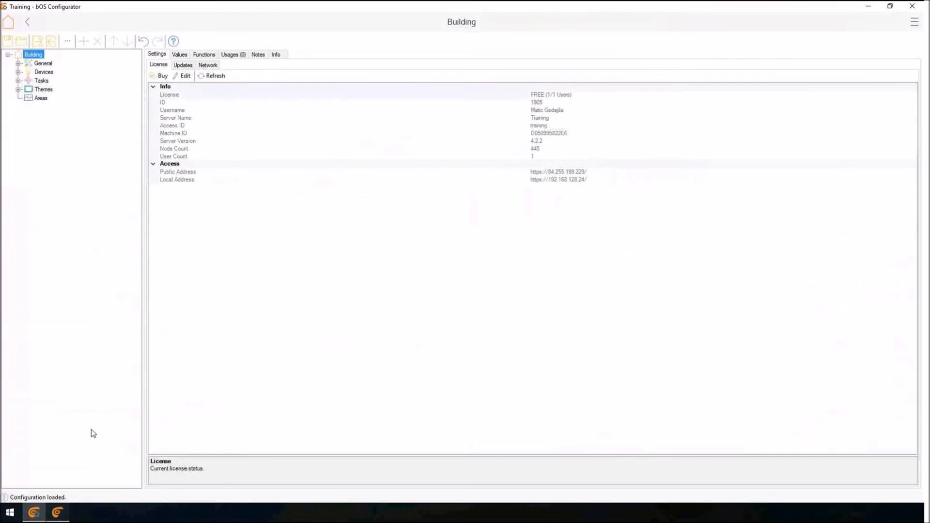
pyautogui.click(58, 512)
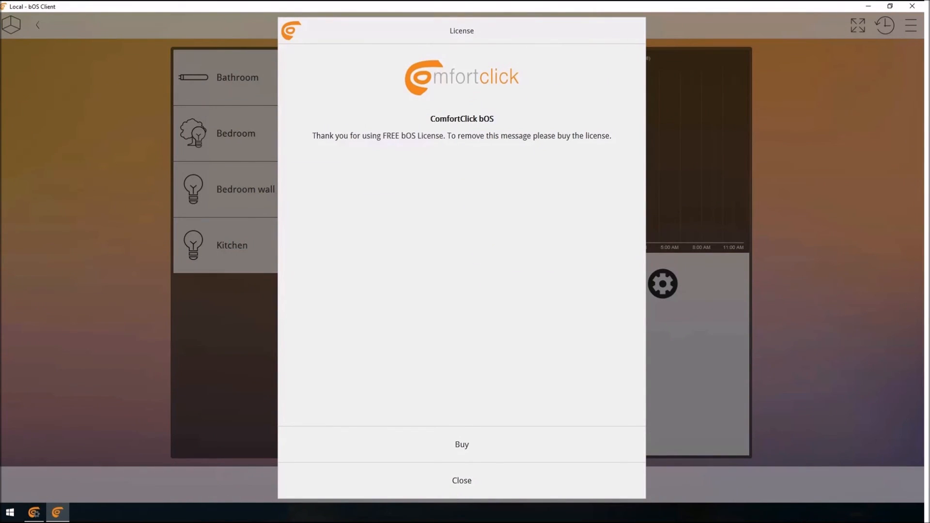
pyautogui.click(468, 476)
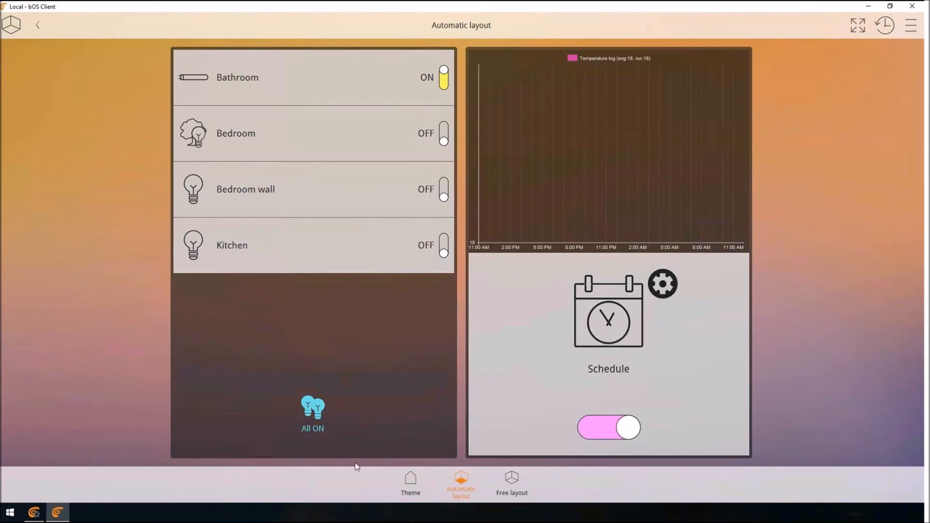
# Switch to bOS Configurator and add a Double object named Temperature to the Modbus device.
pyautogui.click(38, 513)
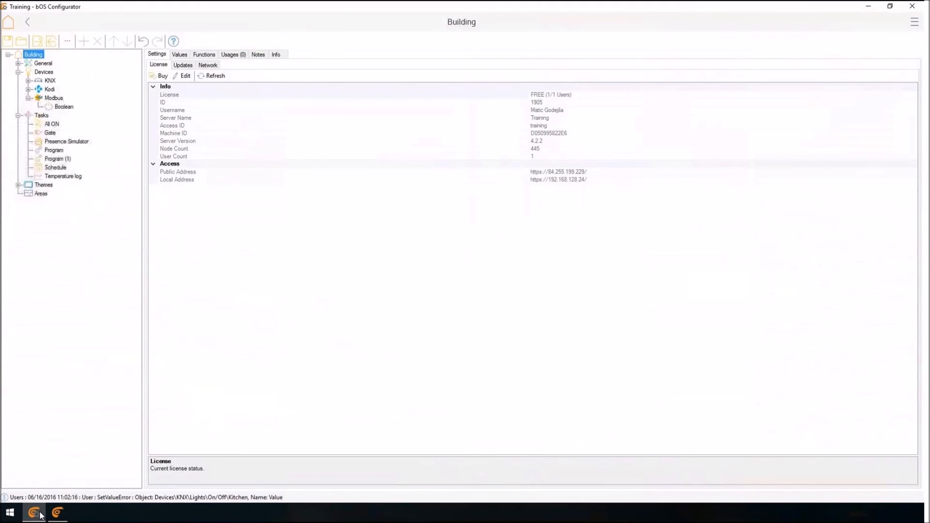
pyautogui.press('Down')
pyautogui.press('Down')
pyautogui.press('Down')
pyautogui.press('Down')
pyautogui.press('Down')
pyautogui.hotkey('shift', 'F10')
pyautogui.press('Return')
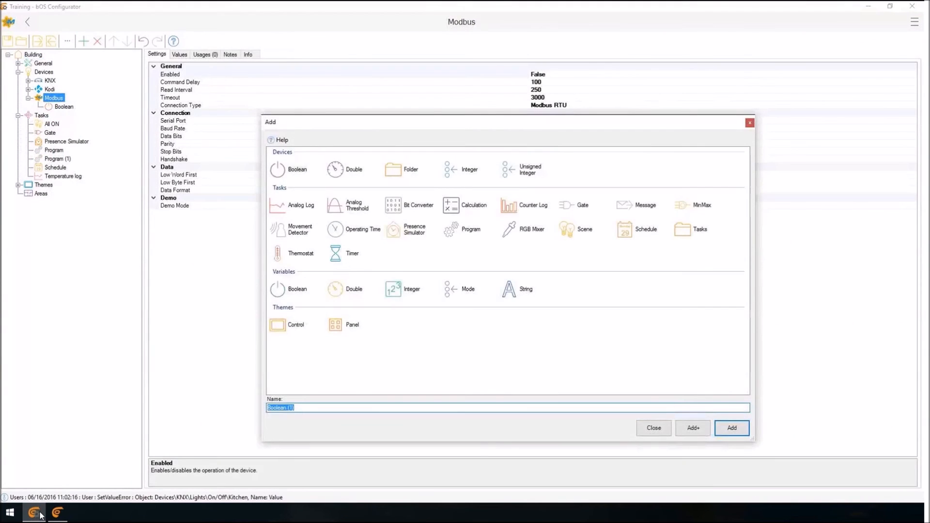
pyautogui.click(345, 169)
pyautogui.write('Temperature')
pyautogui.press('Return')
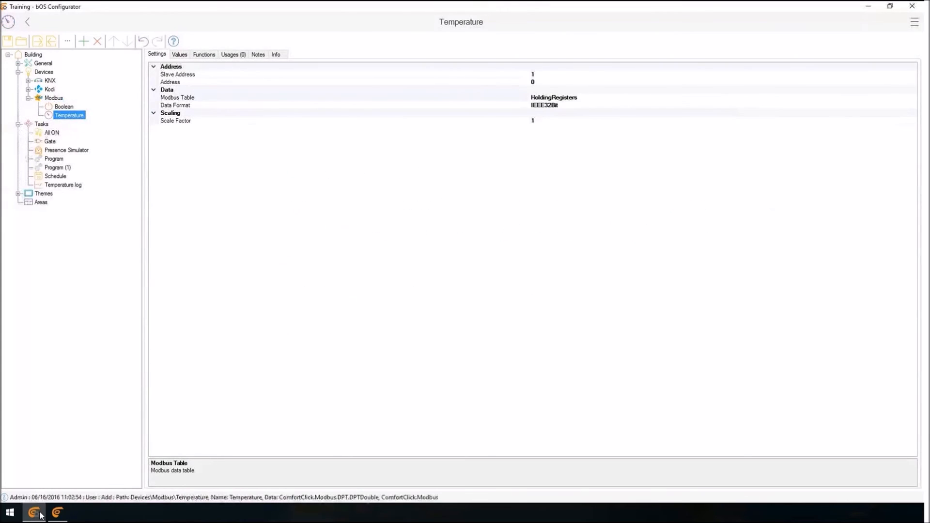
# Add a Program task under the Living room object in the Temperature folder of KNX Heating.
pyautogui.click(28, 81)
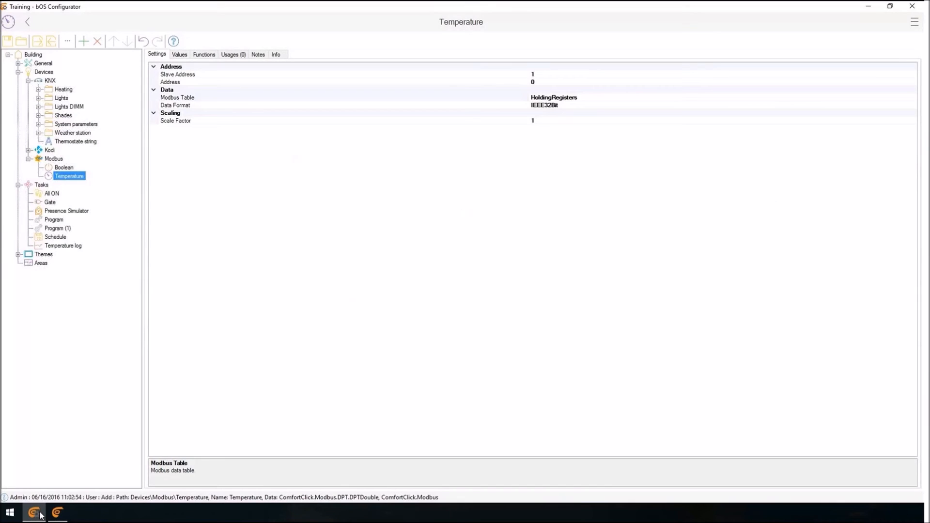
pyautogui.click(38, 133)
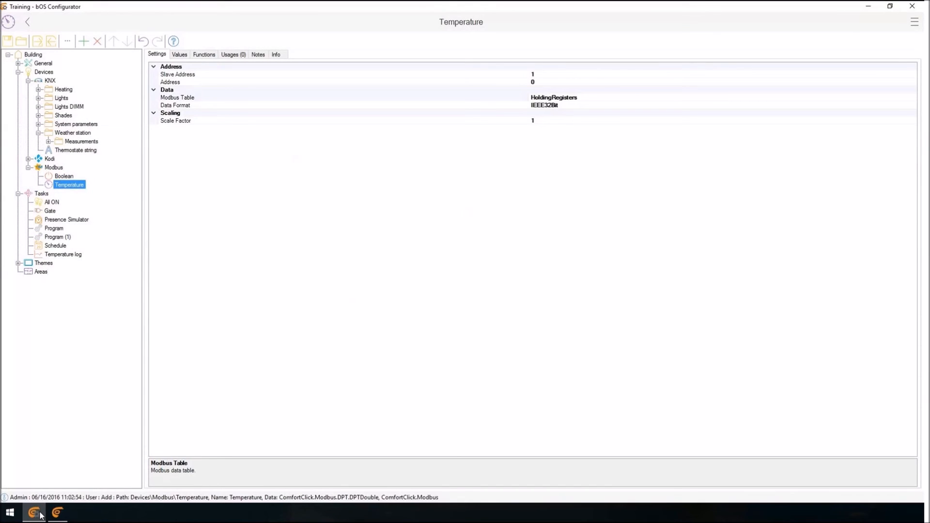
pyautogui.click(39, 89)
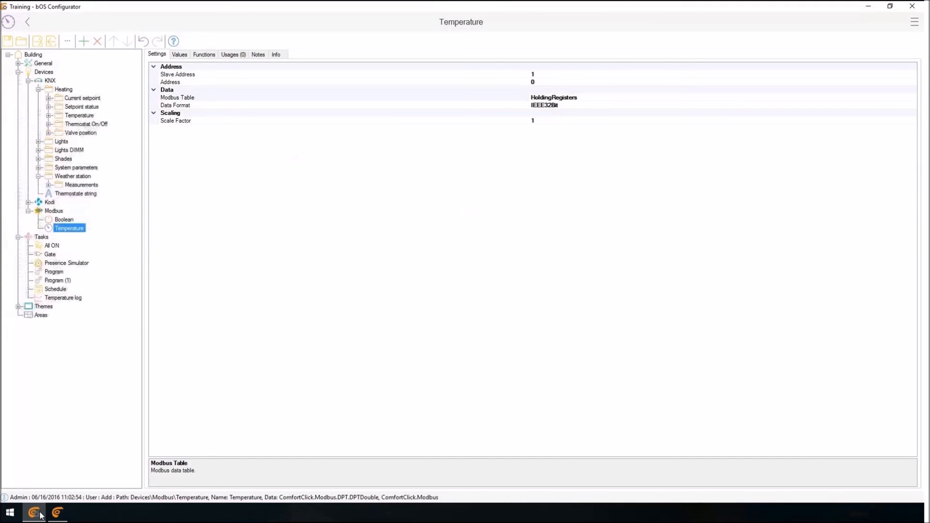
pyautogui.click(49, 115)
pyautogui.click(49, 159)
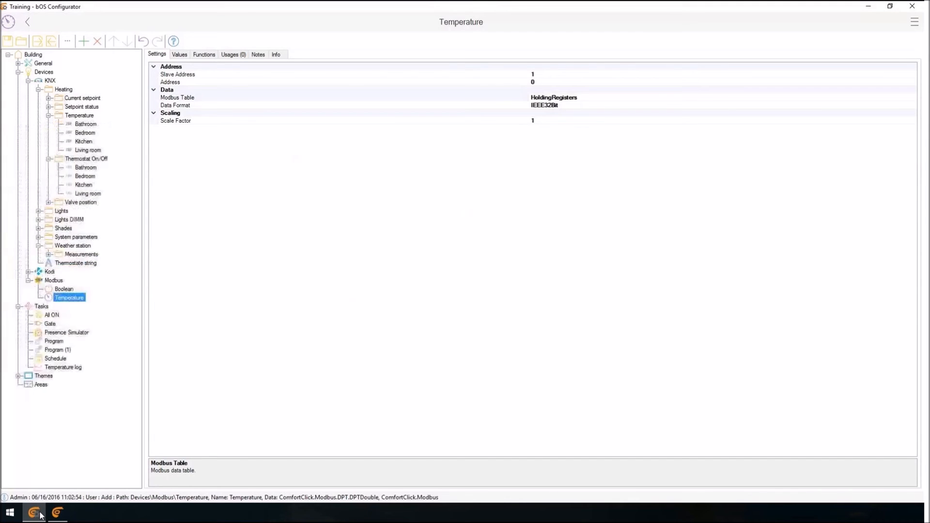
pyautogui.click(88, 150)
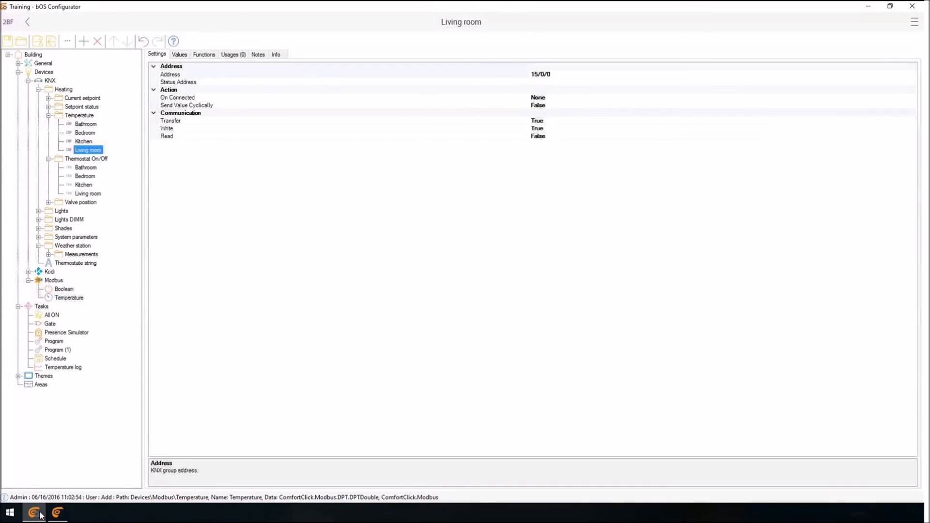
pyautogui.click(68, 298)
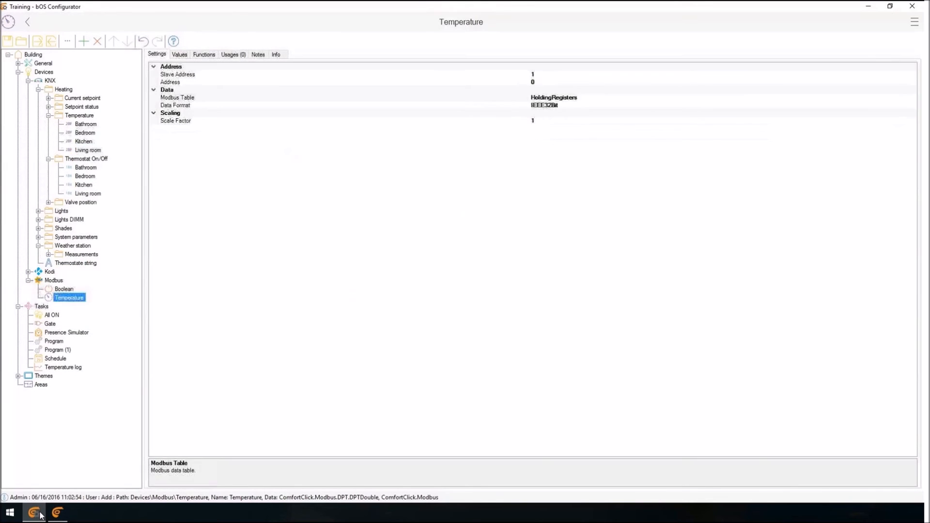
pyautogui.click(87, 150)
pyautogui.rightClick(87, 150)
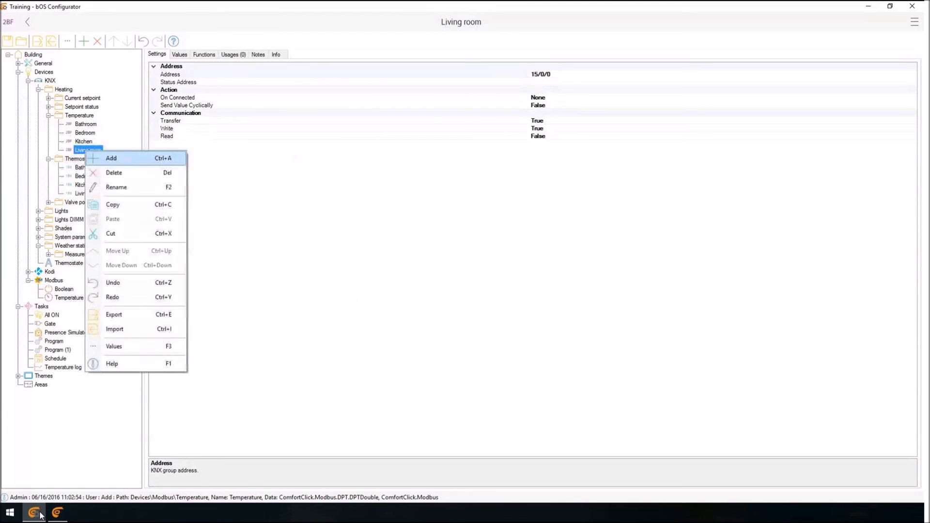
pyautogui.click(111, 158)
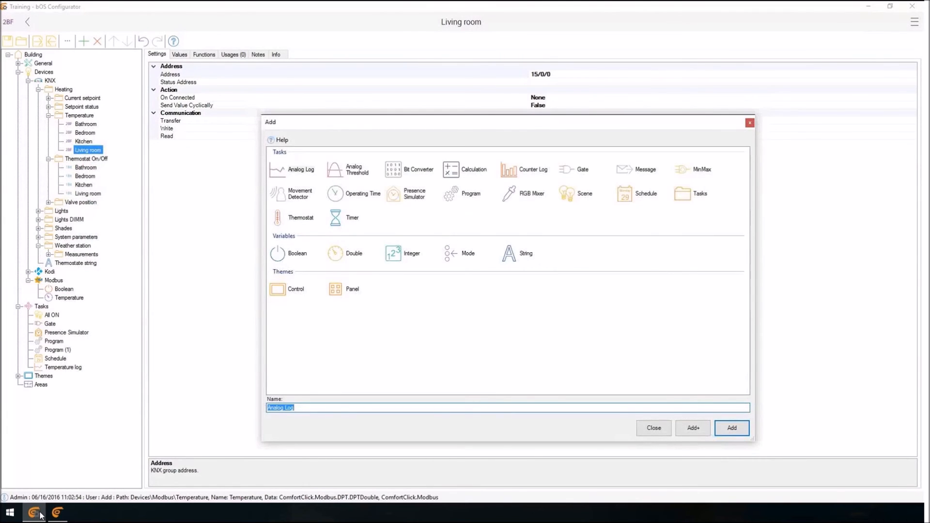
pyautogui.click(450, 193)
pyautogui.click(732, 428)
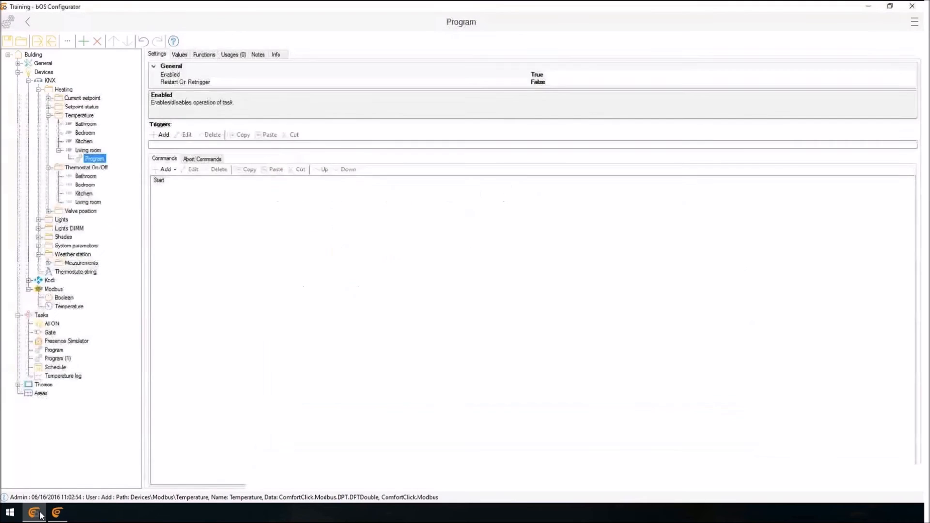
# Add a program trigger on the Modbus Temperature value with the condition ValueChanged (OnChange).
pyautogui.click(160, 135)
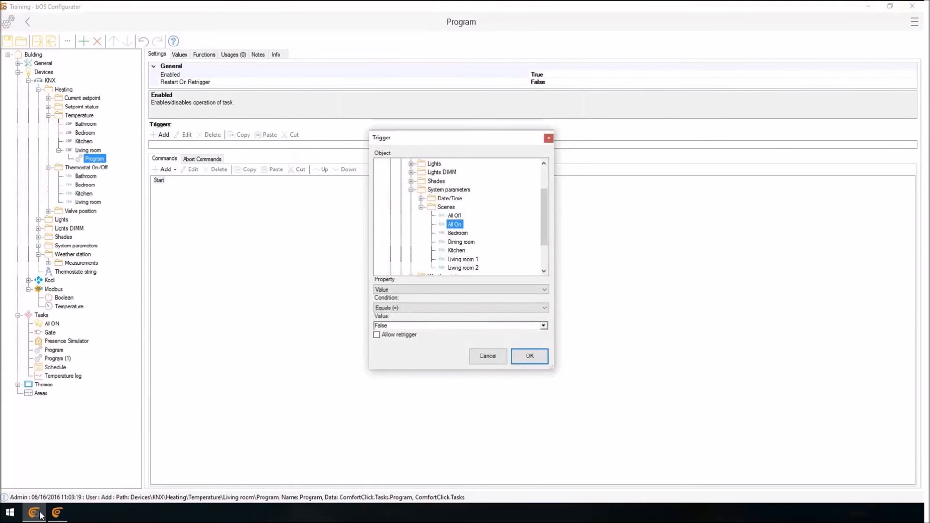
pyautogui.moveTo(544, 217); pyautogui.dragTo(543, 240)
pyautogui.click(401, 259)
pyautogui.click(441, 267)
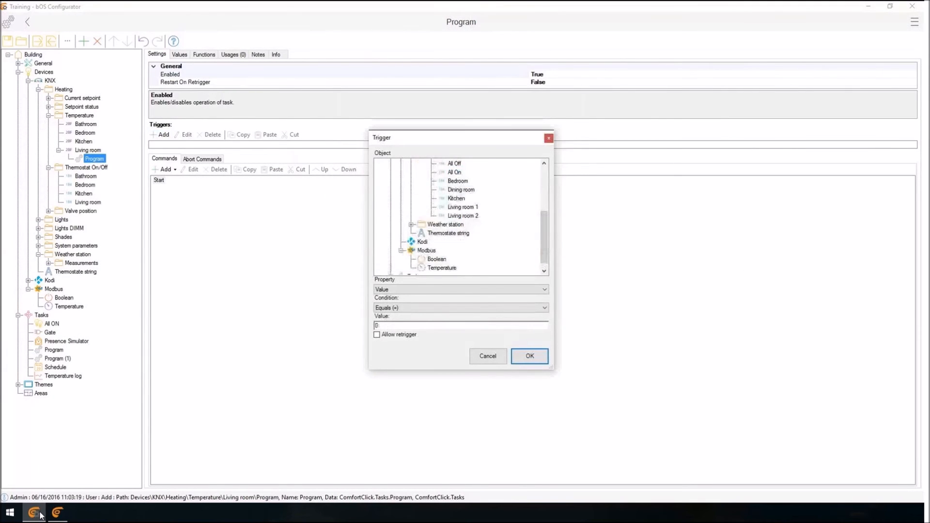
pyautogui.click(460, 307)
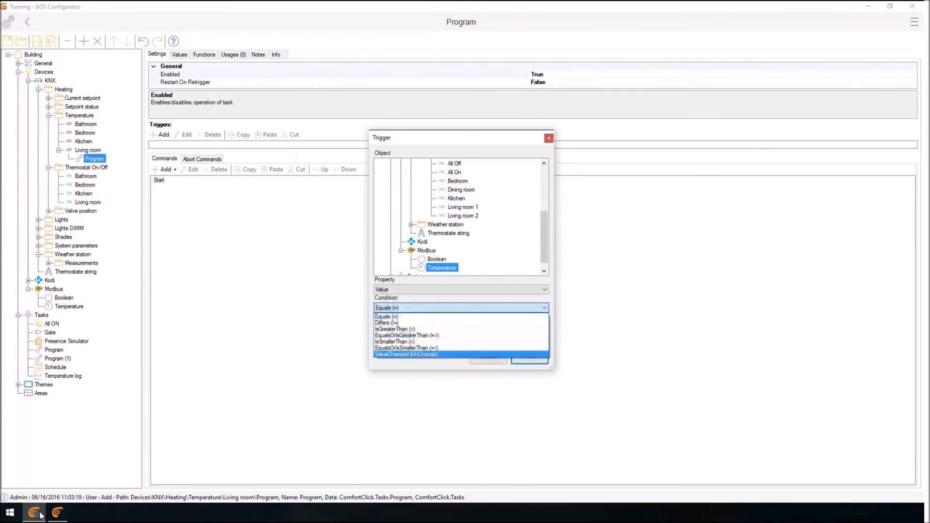
pyautogui.click(406, 354)
pyautogui.click(529, 358)
# Add a Set Value command to the program, targeting the Value of Living room in the KNX Heating Temperature folder.
pyautogui.click(159, 186)
pyautogui.click(165, 175)
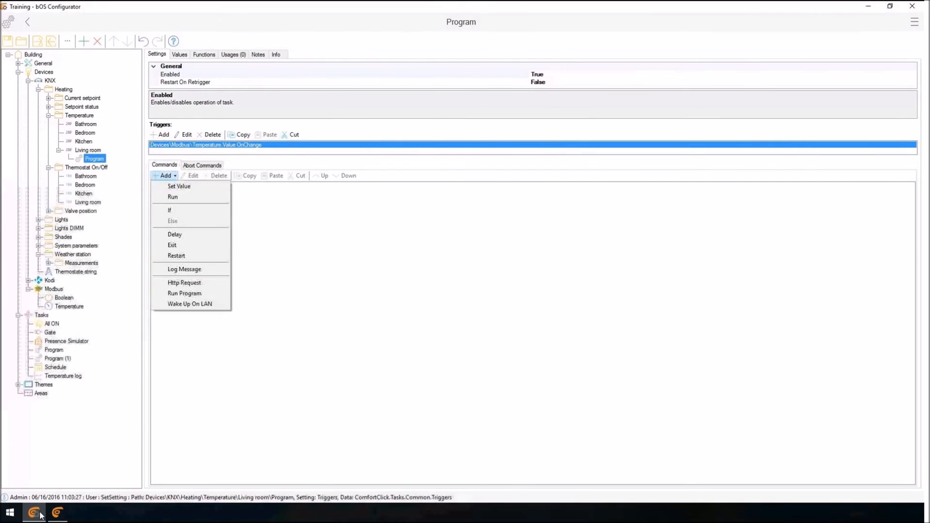
pyautogui.click(178, 186)
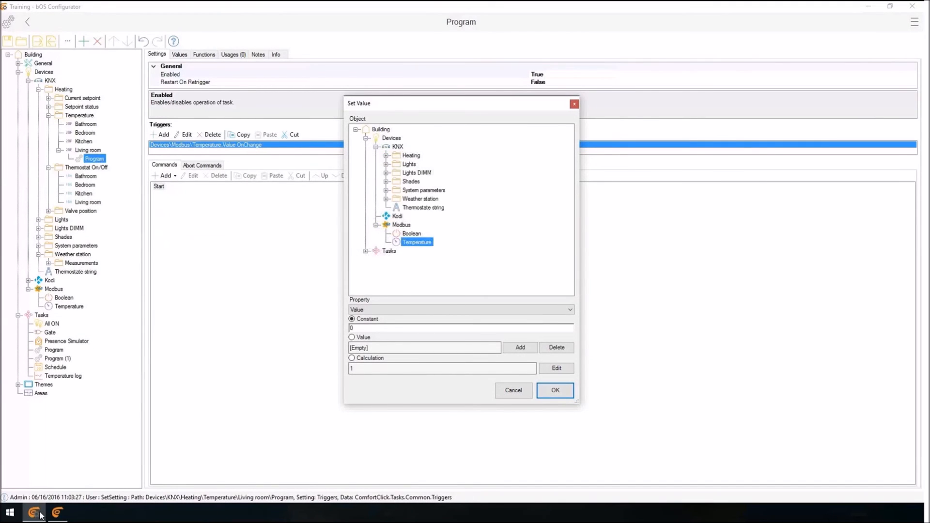
pyautogui.click(386, 155)
pyautogui.click(396, 181)
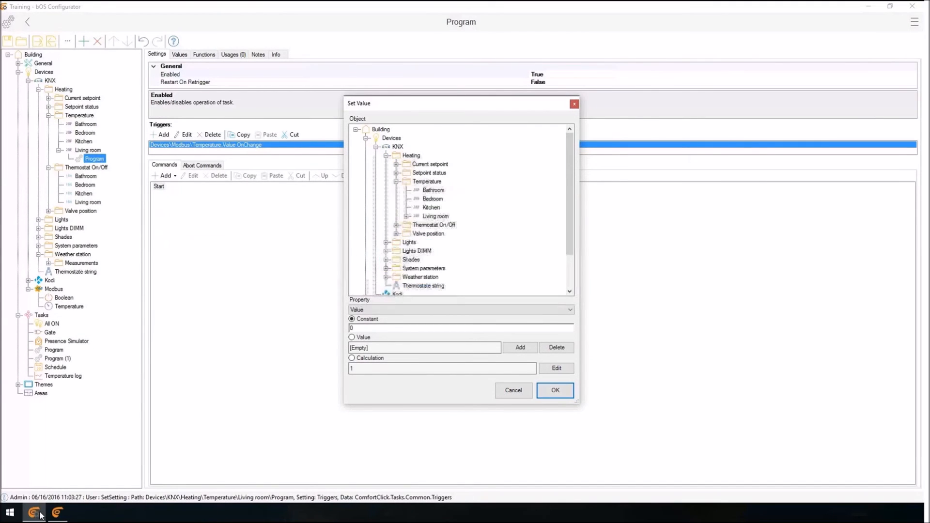
pyautogui.click(435, 215)
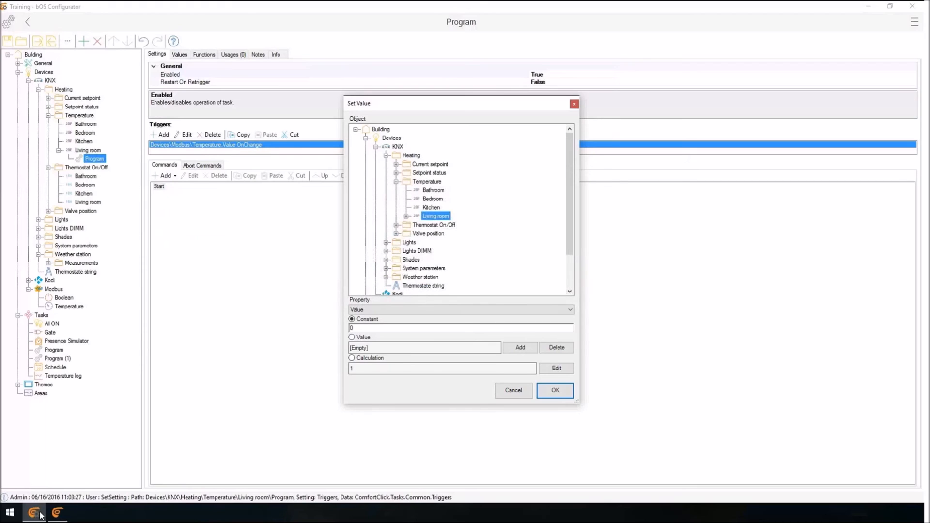
# Make the Set Value command take its value from the Modbus Temperature object's Value property and save the command.
pyautogui.click(351, 337)
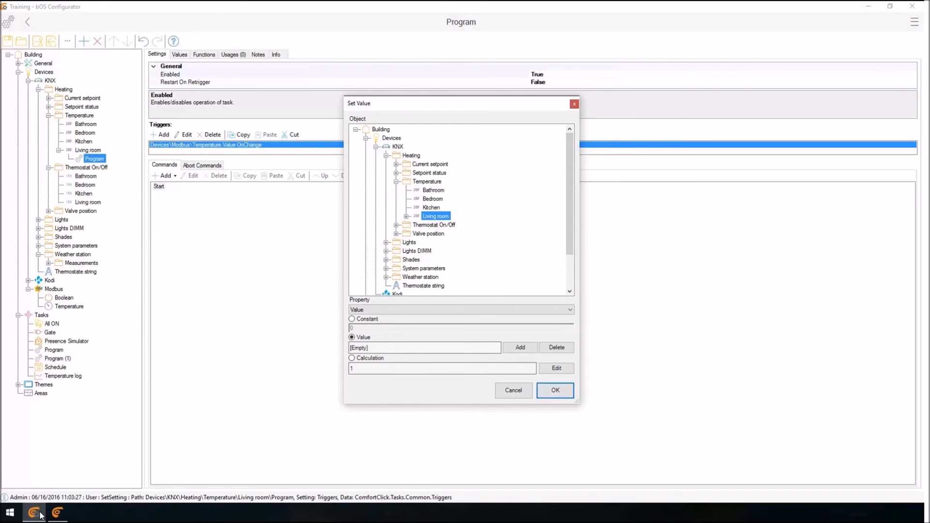
pyautogui.click(352, 318)
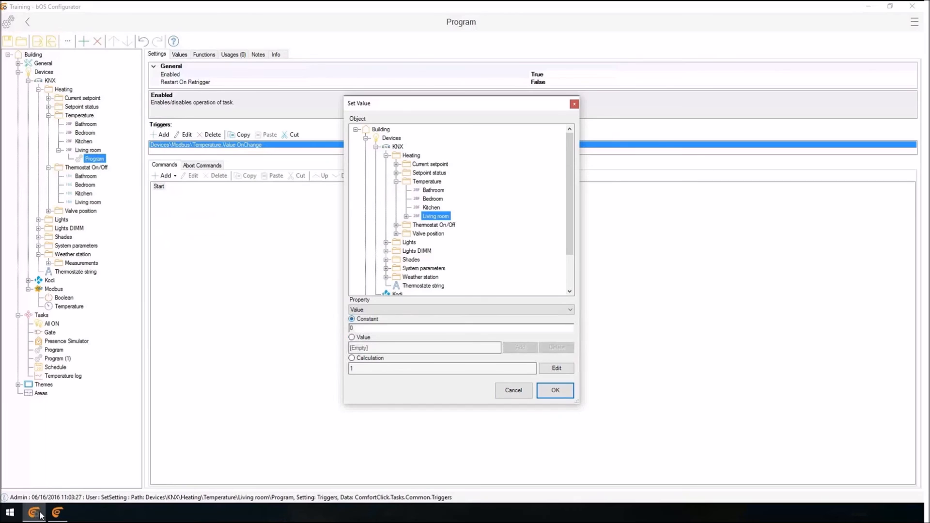
pyautogui.click(351, 337)
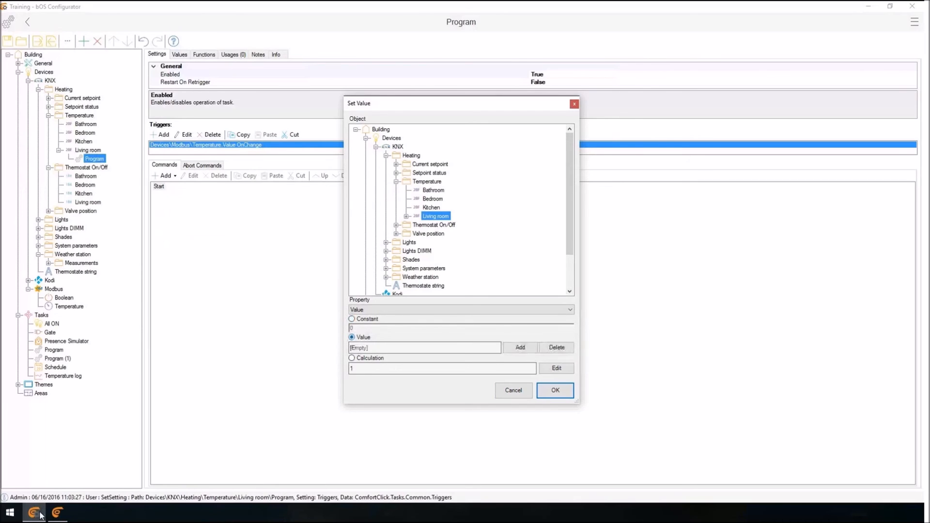
pyautogui.click(520, 347)
pyautogui.click(401, 277)
pyautogui.click(442, 285)
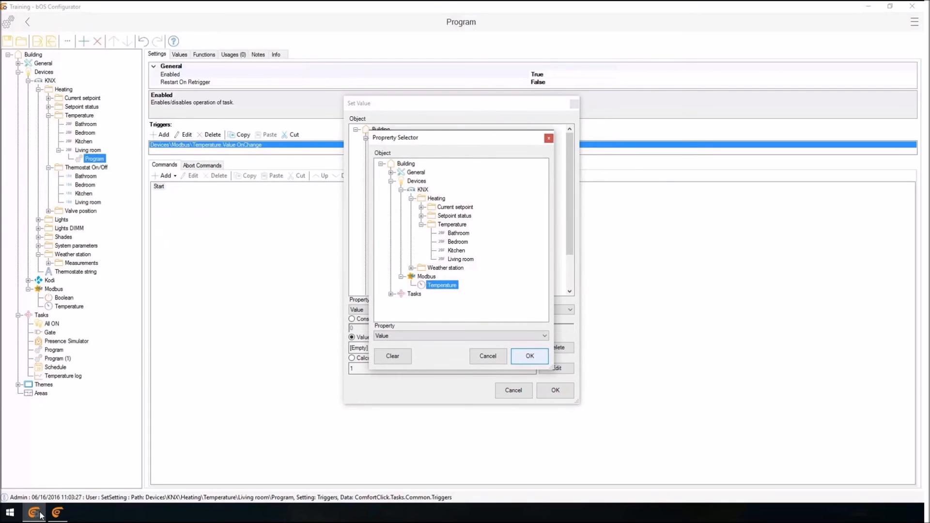
pyautogui.click(529, 356)
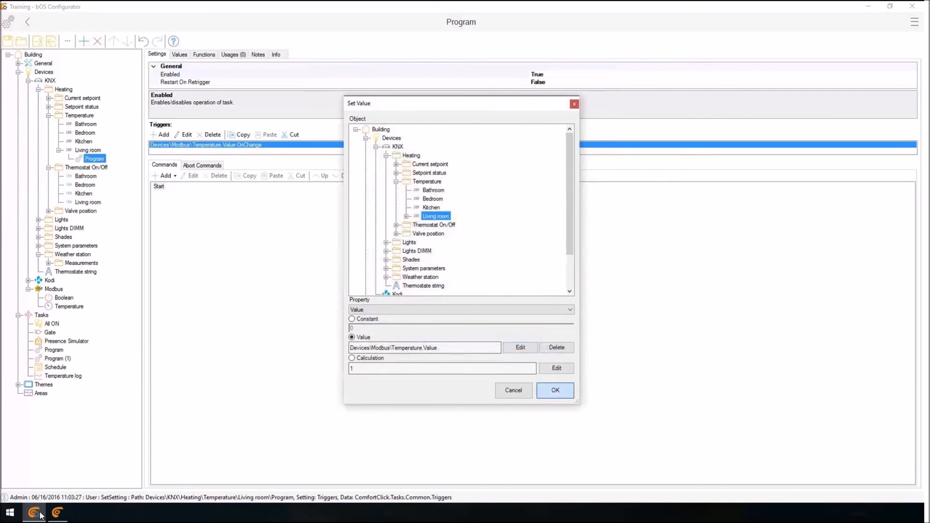
pyautogui.click(555, 390)
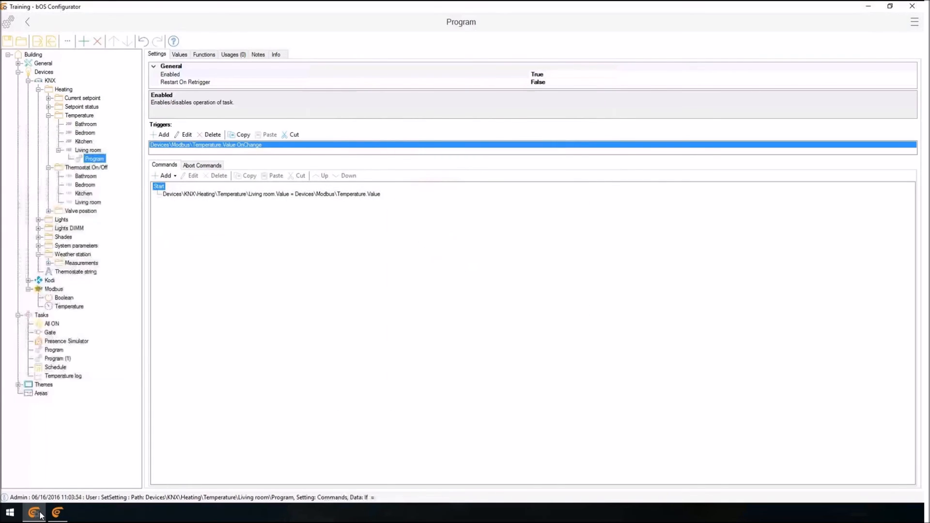
# Examine the Modbus Temperature object's settings, then the values and settings of the KNX Living room temperature object.
pyautogui.click(76, 271)
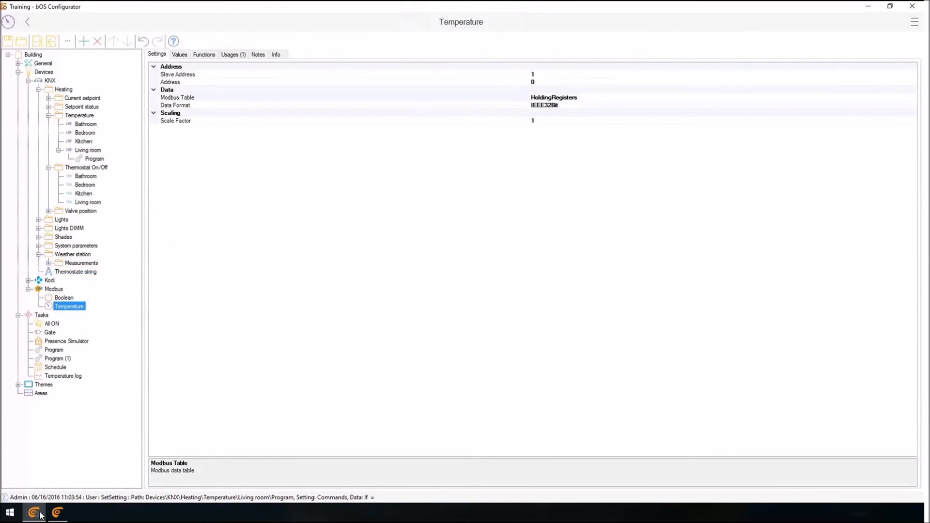
pyautogui.hotkey('ctrl', 'Tab')
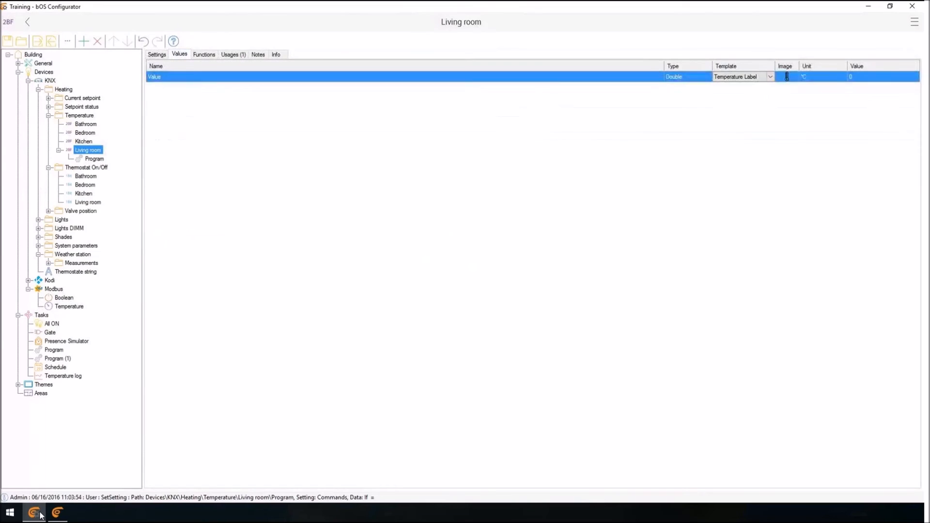
pyautogui.press('Down')
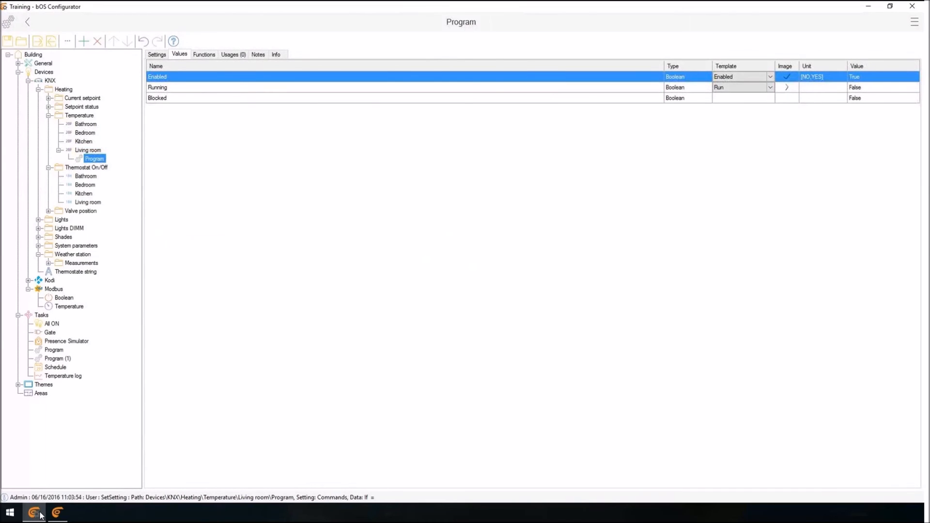
pyautogui.press('Up')
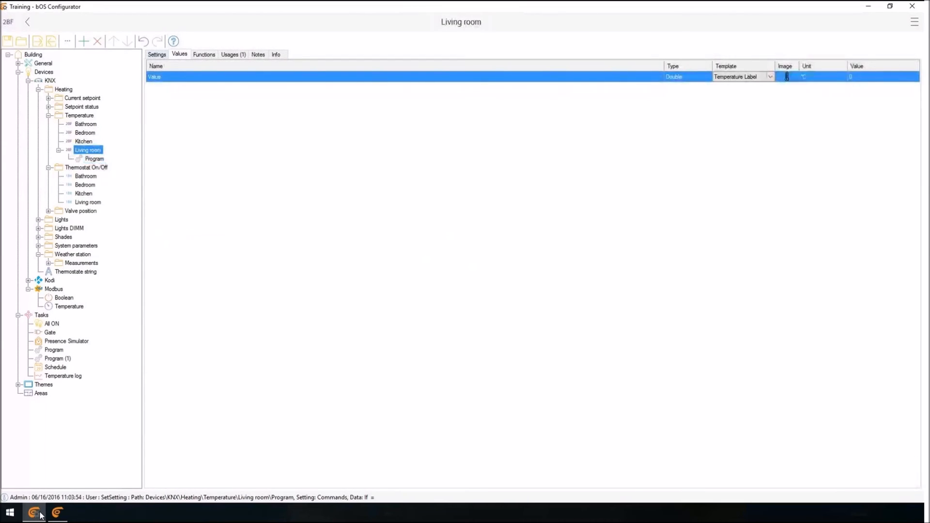
pyautogui.hotkey('ctrl', 'shift', 'Tab')
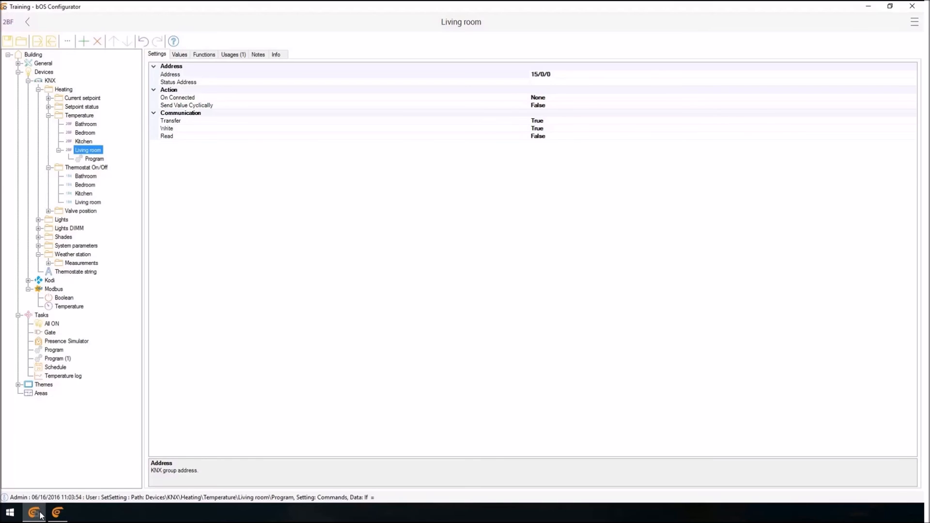
# Collapse the KNX device and add an IP Camera device under Devices.
pyautogui.click(28, 81)
pyautogui.rightClick(45, 71)
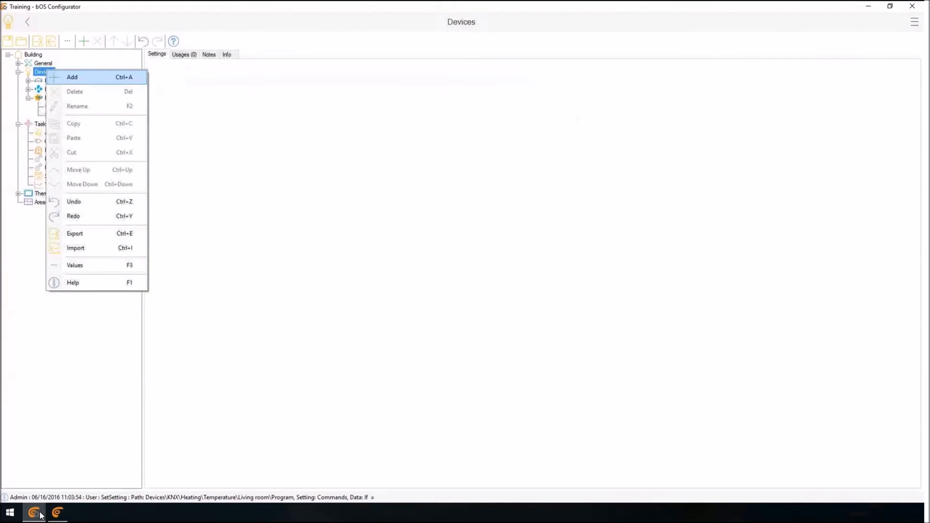
pyautogui.click(76, 77)
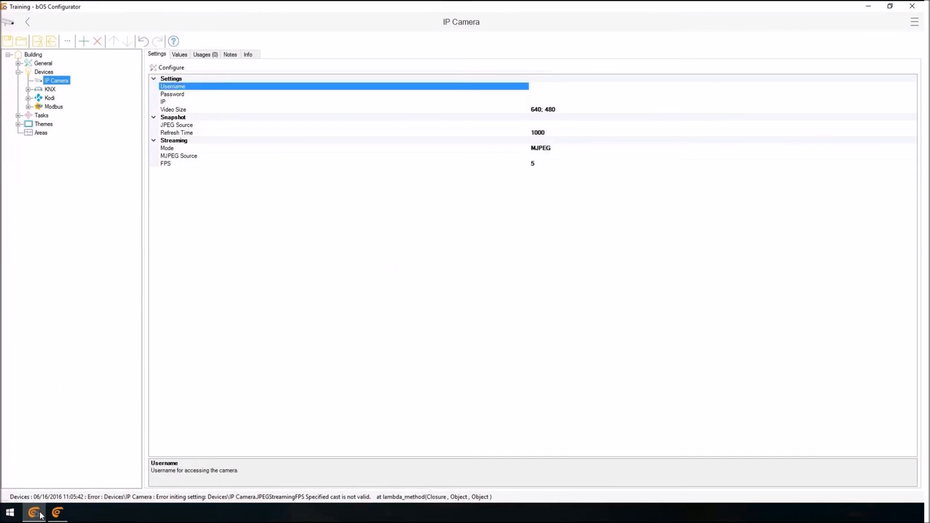
# Examine the IP Camera's access, video size and streaming settings, including the MJPEG Source description.
pyautogui.press('Down')
pyautogui.press('Down')
pyautogui.press('Down')
pyautogui.press('Down')
pyautogui.press('Down')
pyautogui.press('Down')
pyautogui.press('Down')
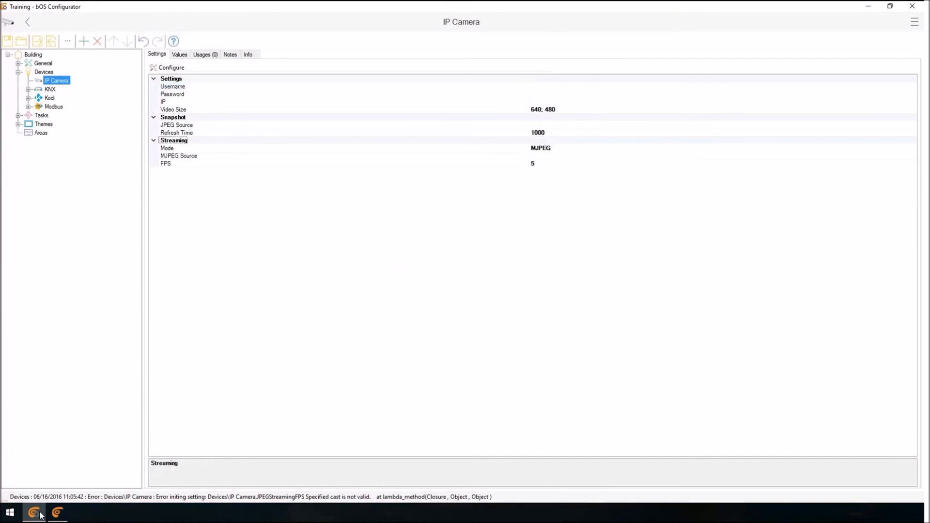
pyautogui.press('Down')
pyautogui.press('Down')
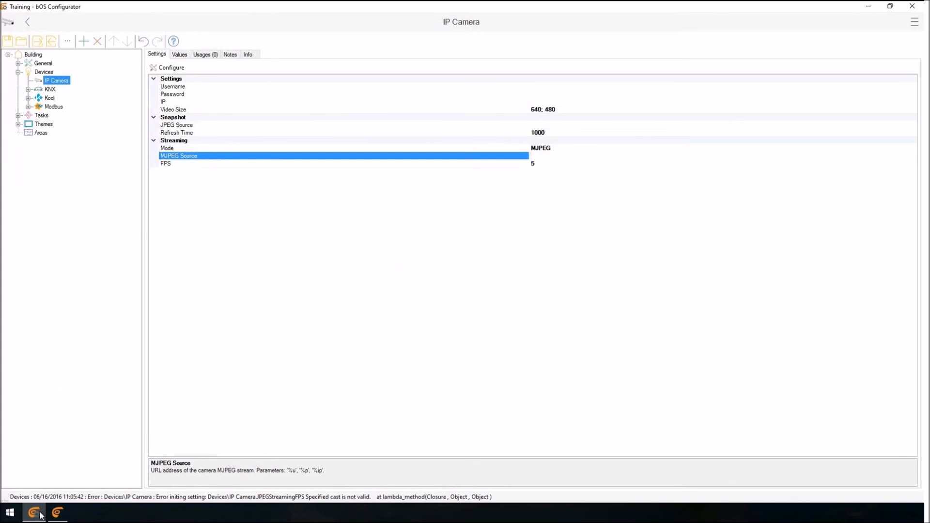
pyautogui.press('Up')
pyautogui.press('Up')
pyautogui.press('Up')
pyautogui.press('Up')
pyautogui.press('Up')
pyautogui.press('Up')
pyautogui.press('Up')
pyautogui.press('Up')
pyautogui.press('Up')
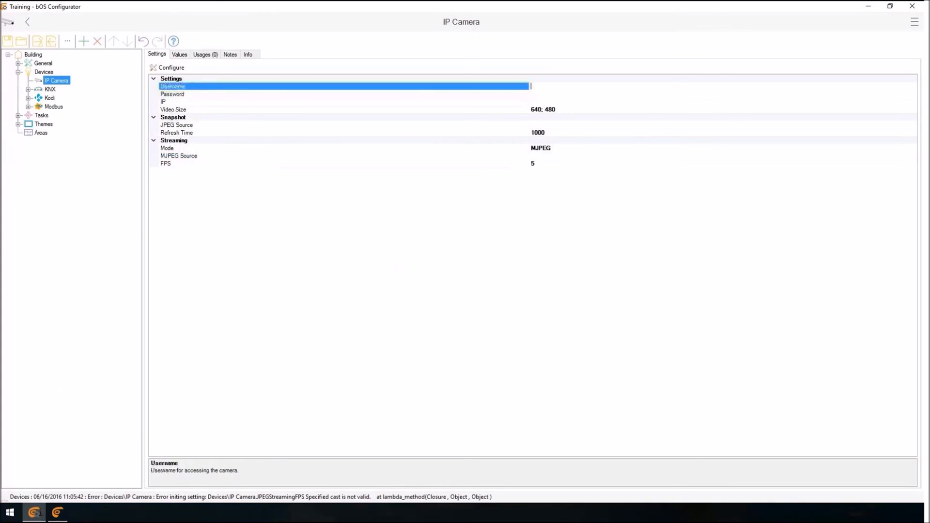
pyautogui.press('Down')
pyautogui.press('Down')
pyautogui.press('Down')
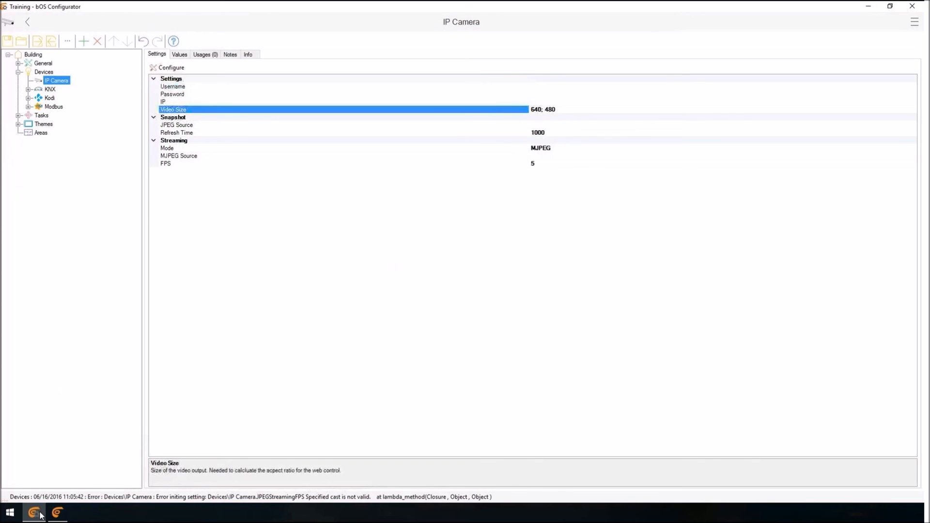
# Run device discovery for the IP Camera, look at the credentials page for the discovered camera, and cancel the configuration.
pyautogui.click(172, 69)
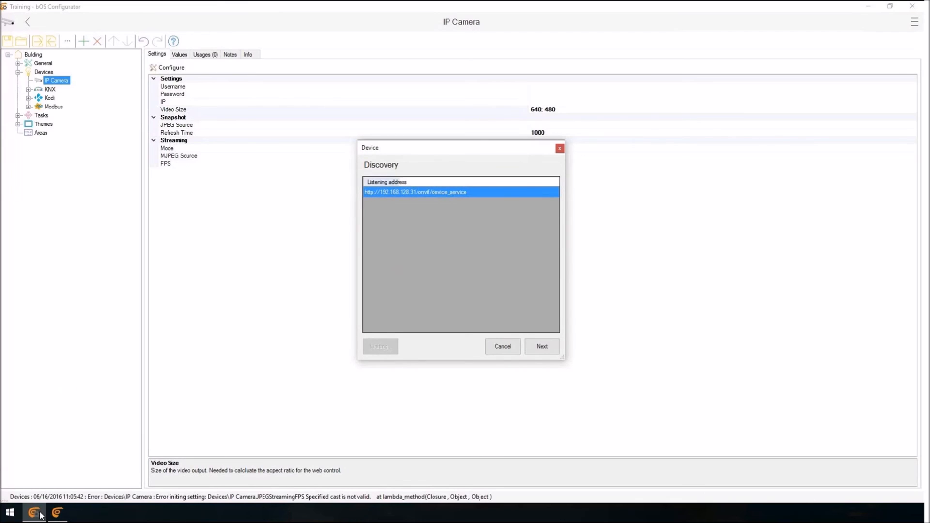
pyautogui.click(542, 346)
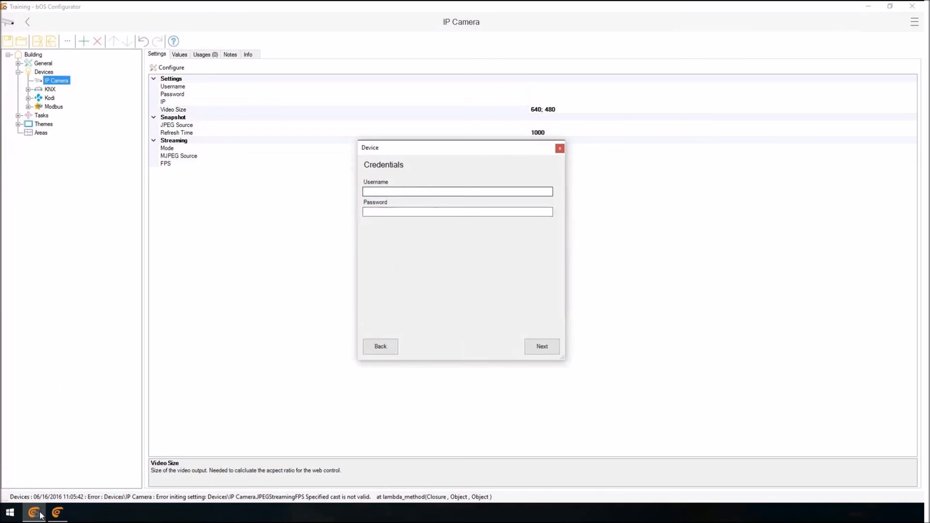
pyautogui.press('Return')
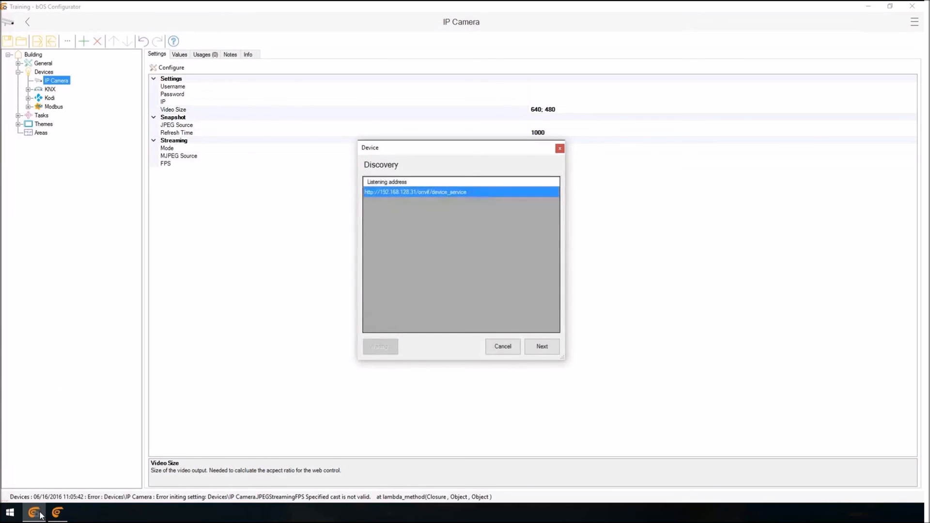
pyautogui.press('Escape')
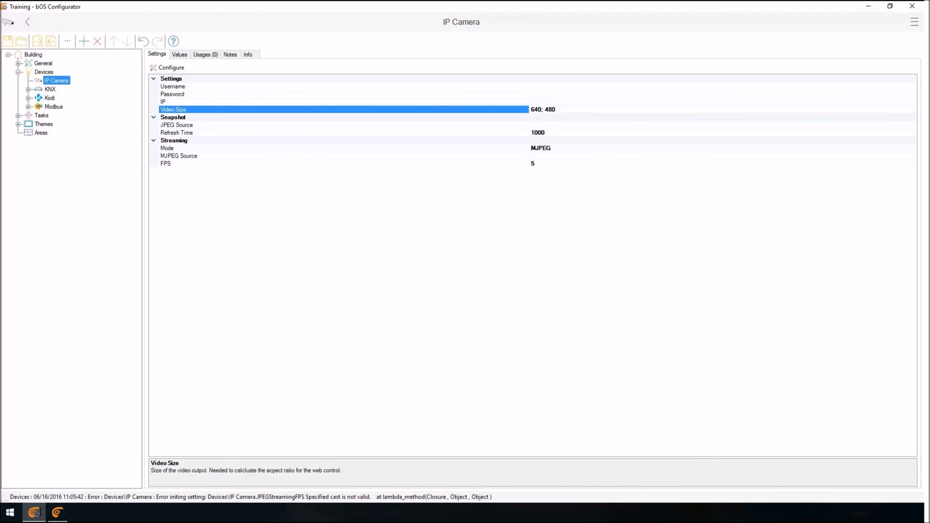
pyautogui.click(35, 512)
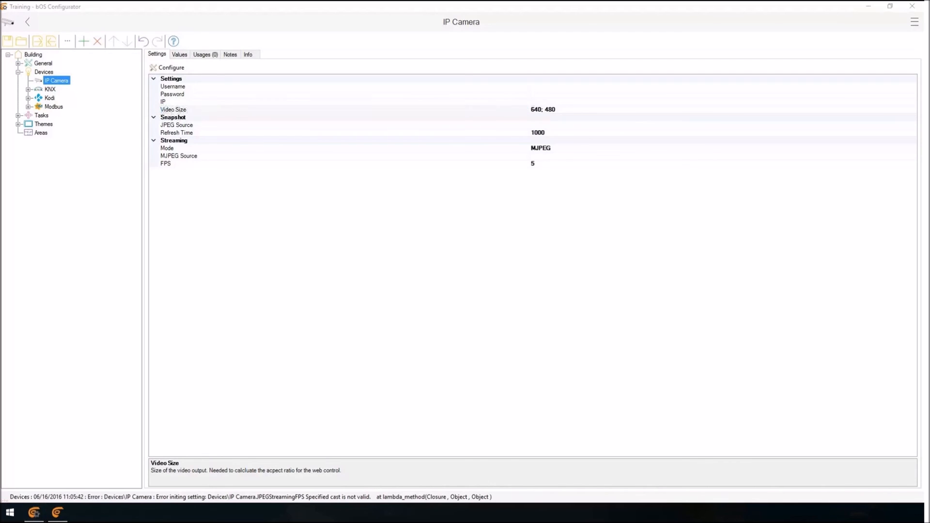
pyautogui.click(19, 73)
pyautogui.click(19, 73)
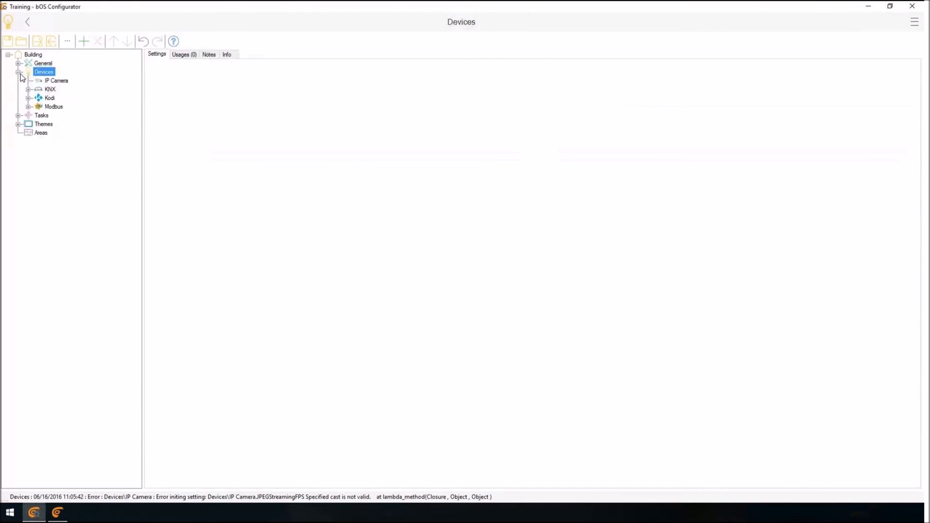
pyautogui.press('Down')
pyautogui.press('Down')
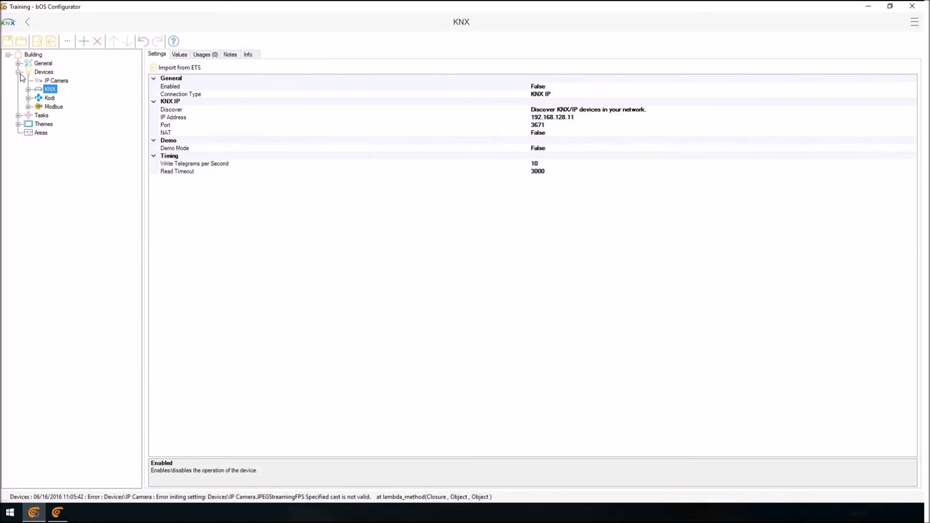
# Add two more KNX devices under Devices, keeping their default names.
pyautogui.rightClick(48, 71)
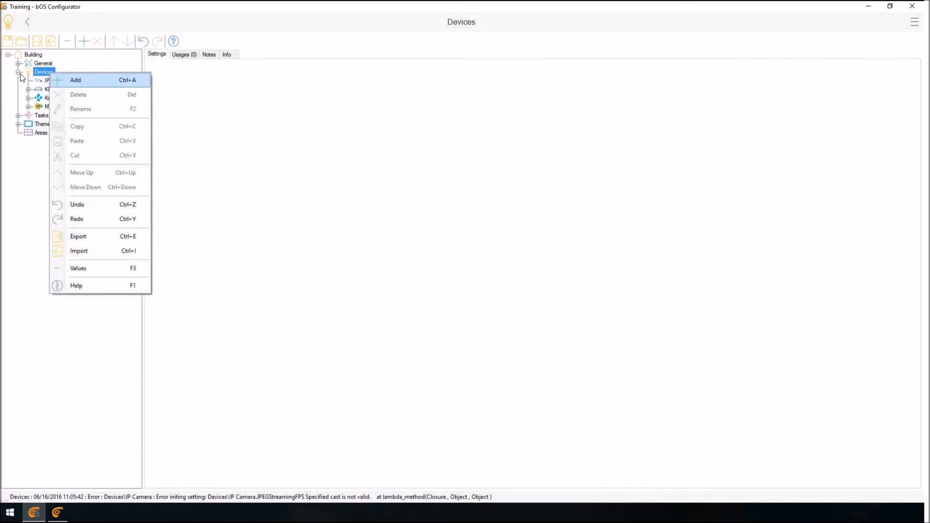
pyautogui.click(73, 80)
pyautogui.click(342, 193)
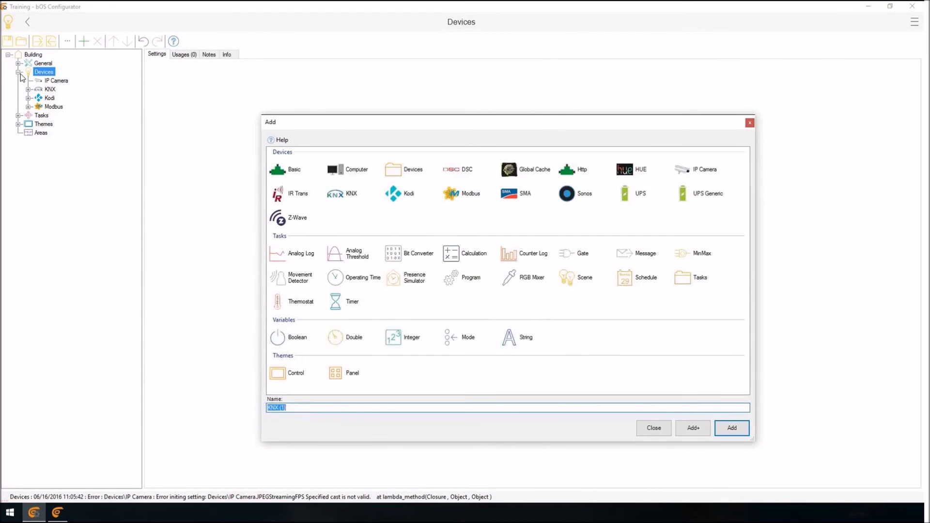
pyautogui.press('Return')
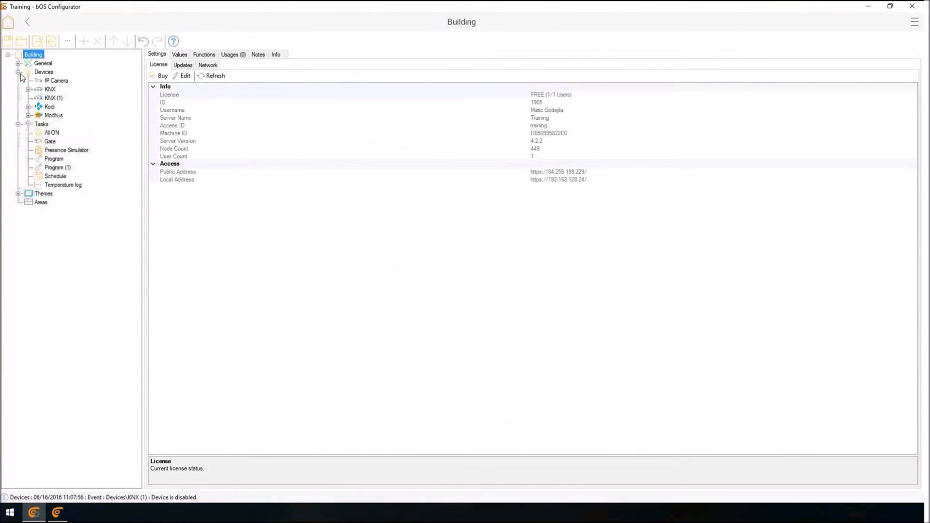
pyautogui.rightClick(45, 72)
pyautogui.click(63, 77)
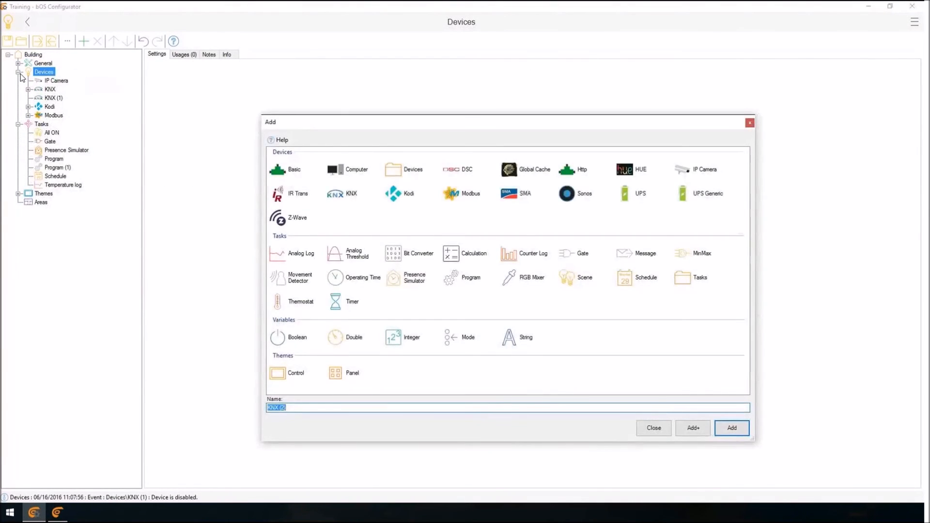
pyautogui.press('Return')
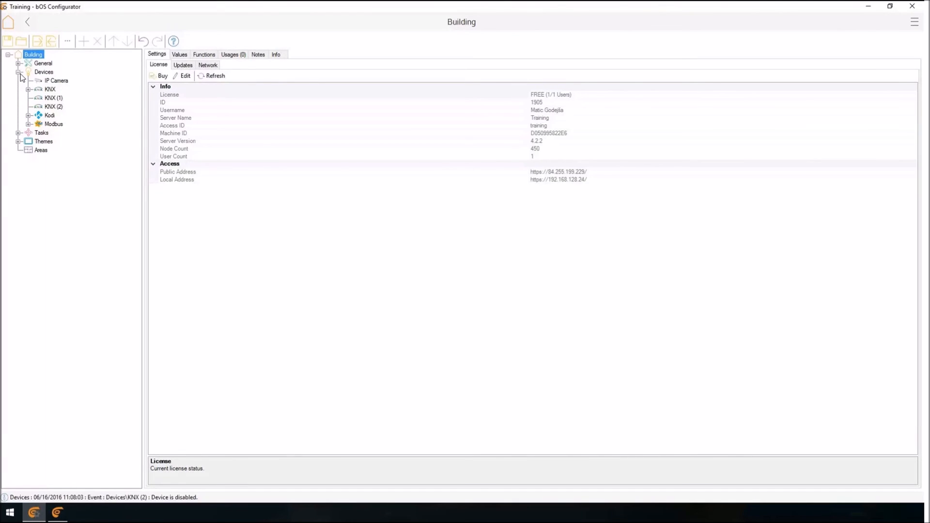
# Add an Area object under Areas, keeping the default name Area.
pyautogui.click(41, 151)
pyautogui.rightClick(42, 150)
pyautogui.click(66, 158)
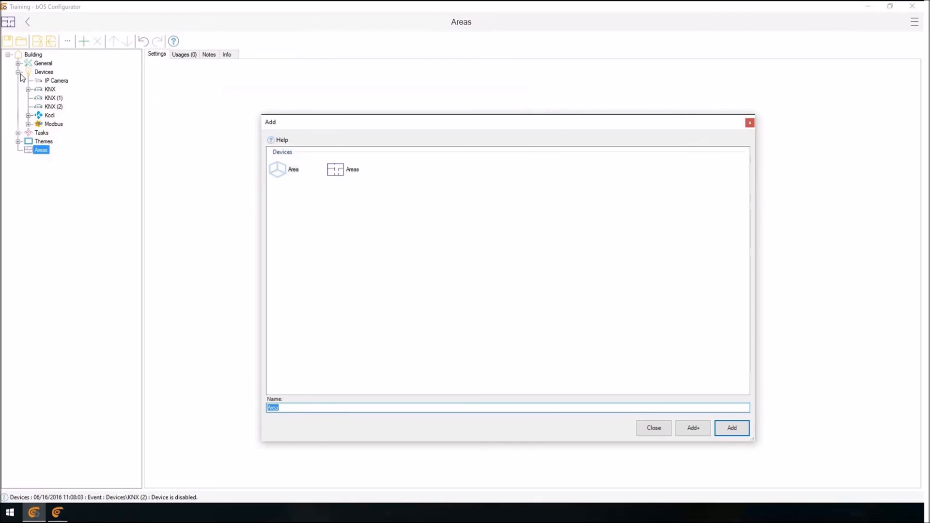
pyautogui.click(343, 170)
pyautogui.click(284, 169)
pyautogui.click(732, 428)
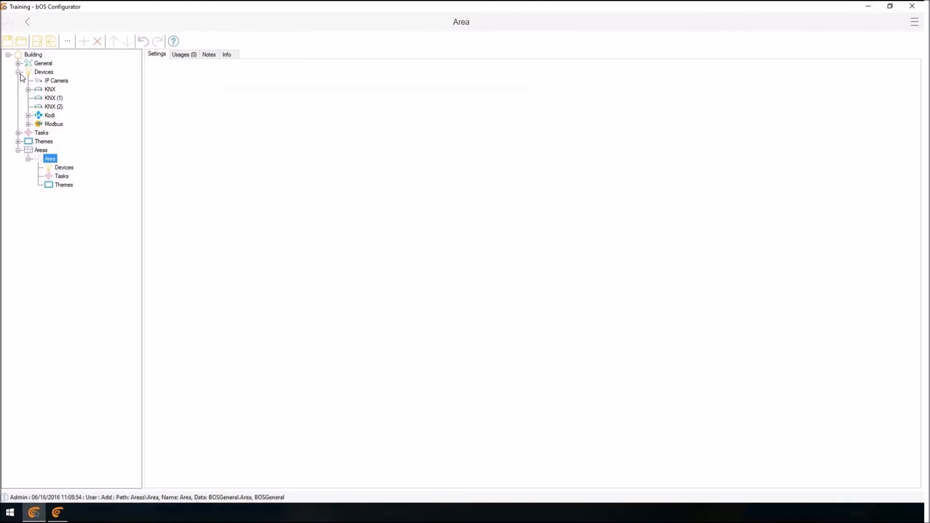
# Rename the new area under Areas as Room1.
pyautogui.press('F2')
pyautogui.write('Room 1')
pyautogui.press('Return')
pyautogui.press('Down')
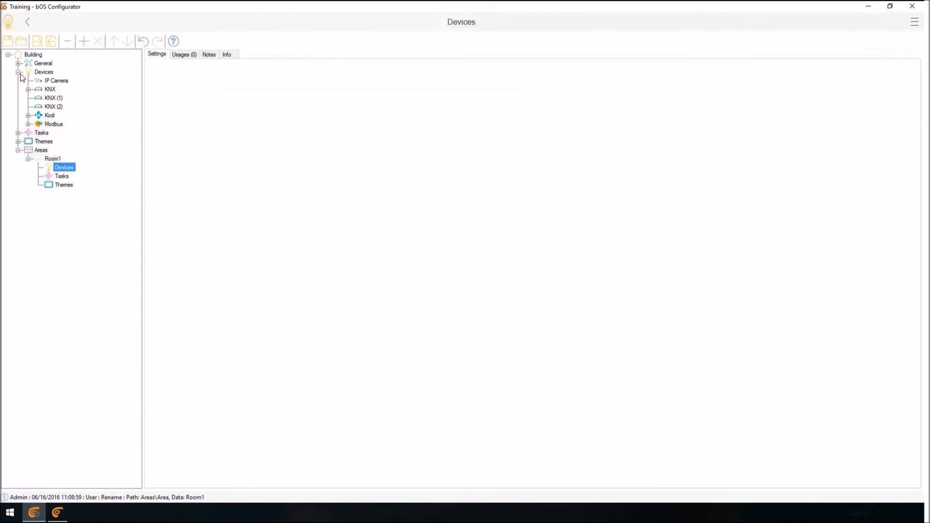
pyautogui.press('Up')
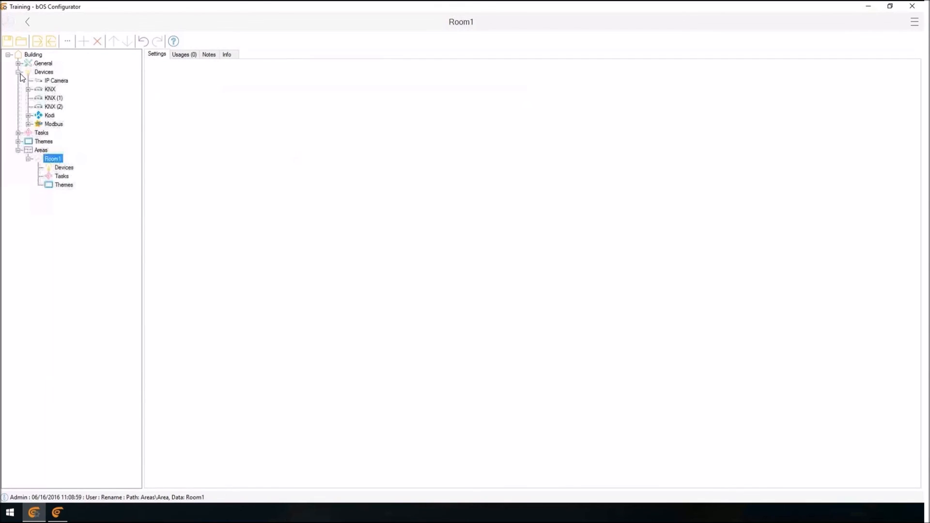
# Add a KNX device under Room1's Devices, keeping the default name KNX.
pyautogui.press('Down')
pyautogui.press('Menu')
pyautogui.press('Return')
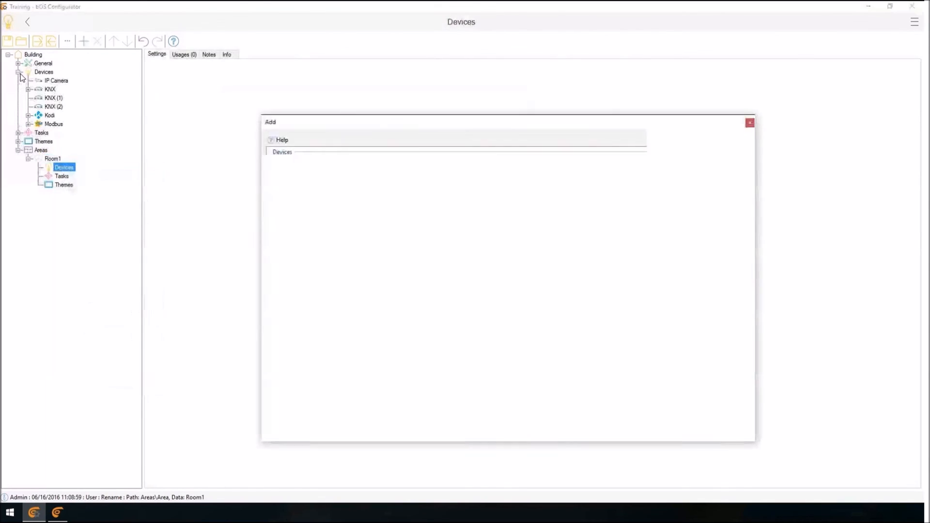
pyautogui.press('Return')
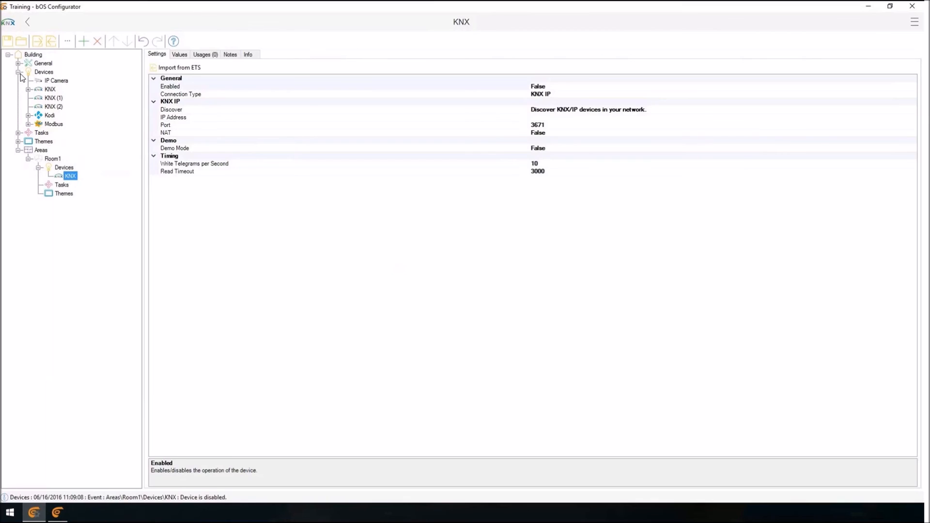
pyautogui.press('Down')
pyautogui.press('Down')
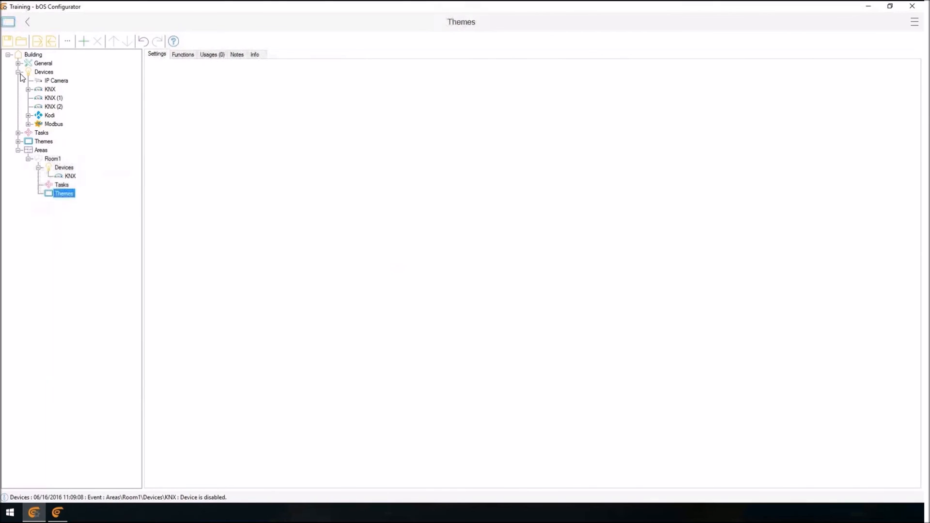
# Copy the Room1 area and paste two duplicates of it under Areas.
pyautogui.press('Left')
pyautogui.hotkey('ctrl', 'c')
pyautogui.press('Up')
pyautogui.hotkey('ctrl', 'v')
pyautogui.press('Left')
pyautogui.hotkey('ctrl', 'v')
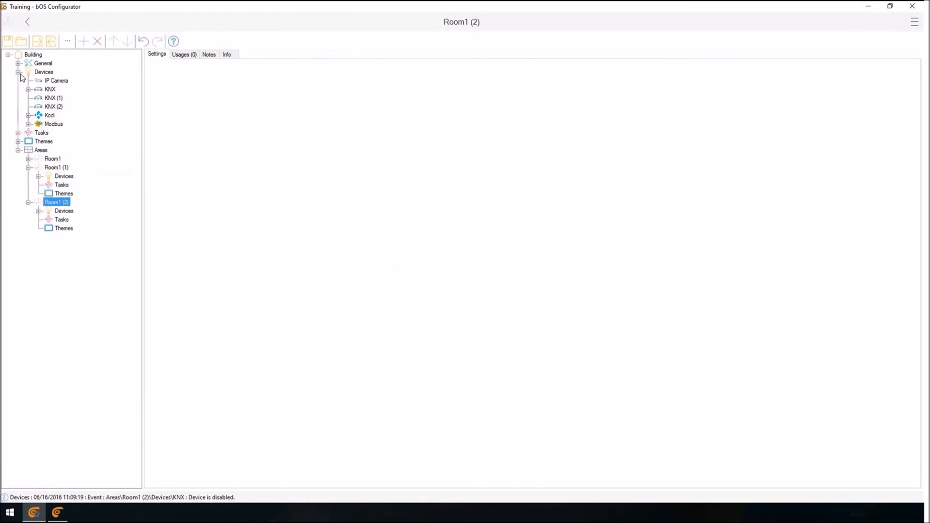
pyautogui.press('Left')
pyautogui.press('Up')
pyautogui.press('Left')
pyautogui.press('Left')
pyautogui.press('Down')
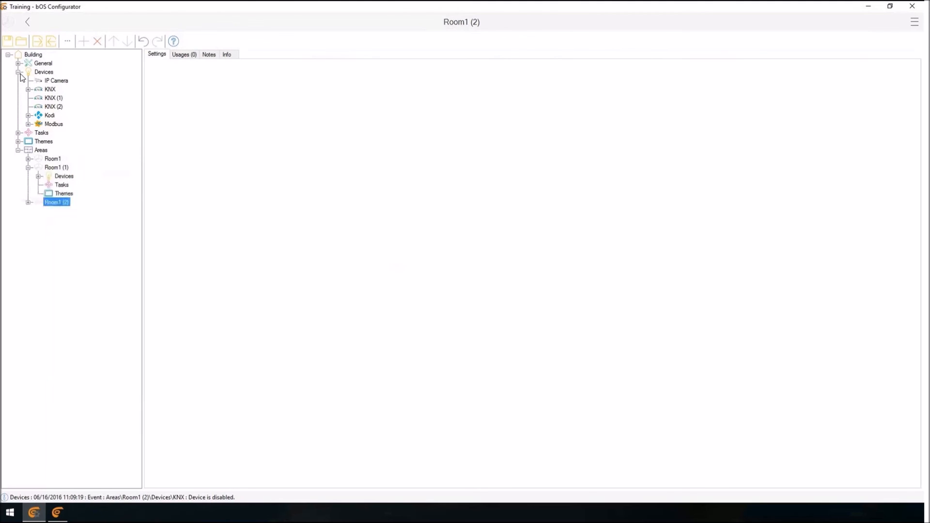
pyautogui.press('Right')
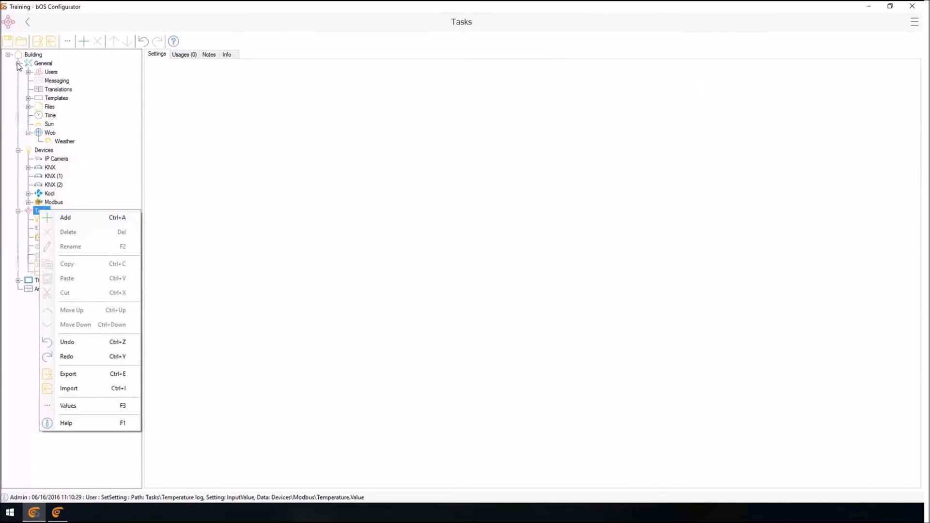
# Add a Program object under Tasks, keeping the default name Program (2).
pyautogui.press('Return')
pyautogui.click(463, 193)
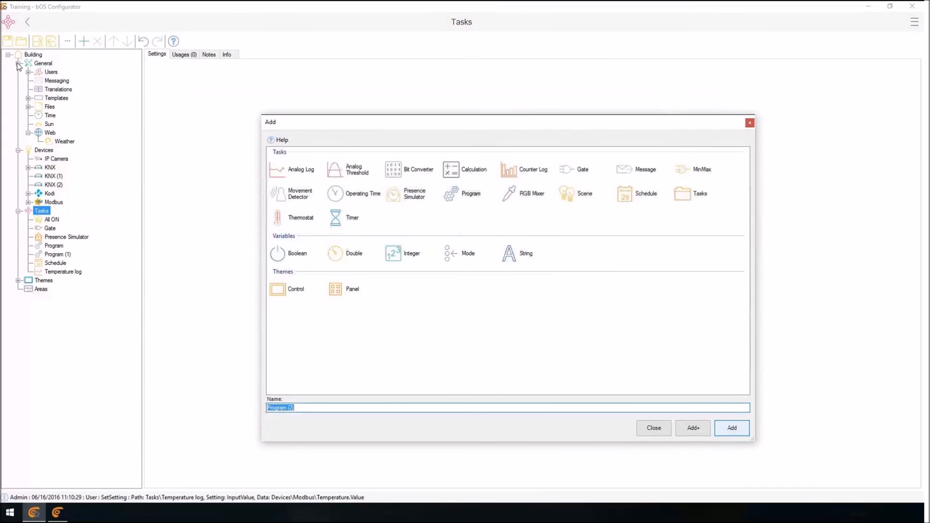
pyautogui.click(731, 428)
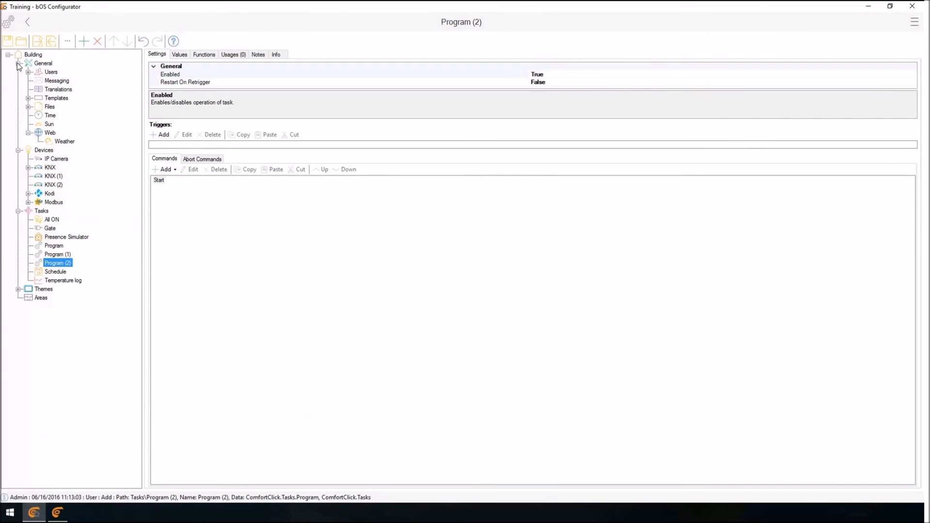
# Rename the Program (1) task as Process.
pyautogui.press('Up')
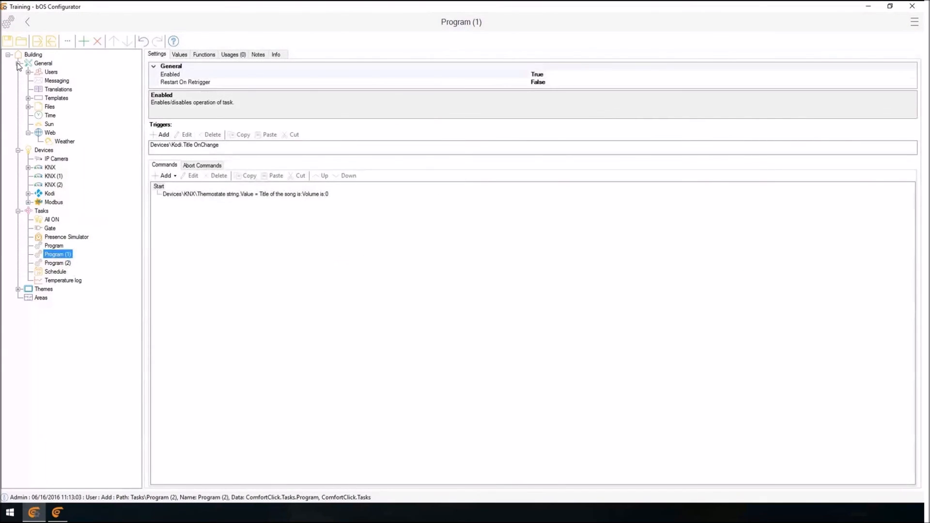
pyautogui.press('F2')
pyautogui.press('BackSpace')
pyautogui.write('Process')
pyautogui.press('Return')
# Rename the Program (2) task as Run process on start.
pyautogui.press('Down')
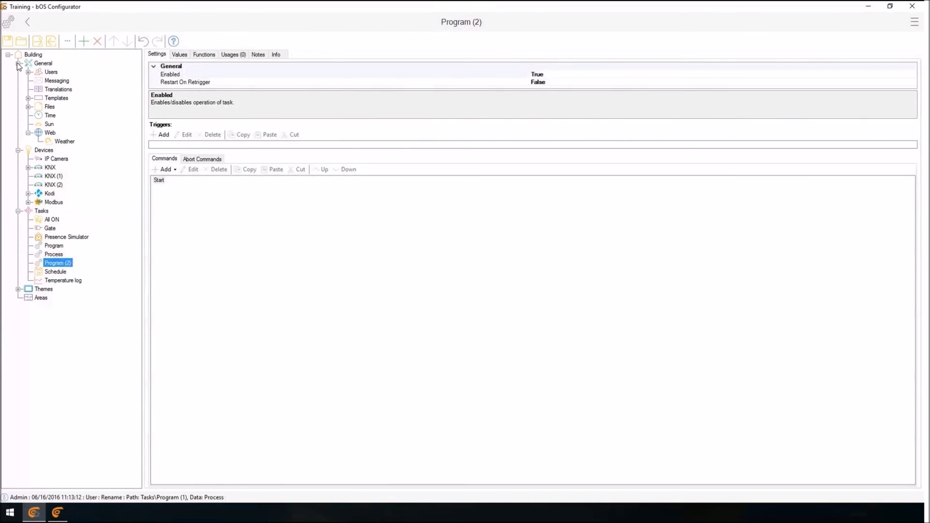
pyautogui.press('F2')
pyautogui.write('S')
pyautogui.write('un proce')
pyautogui.write('ss on sta')
pyautogui.write('rt')
pyautogui.press('Return')
# Add a trigger to Run process on start for the Building object with property Started equal to True.
pyautogui.click(160, 135)
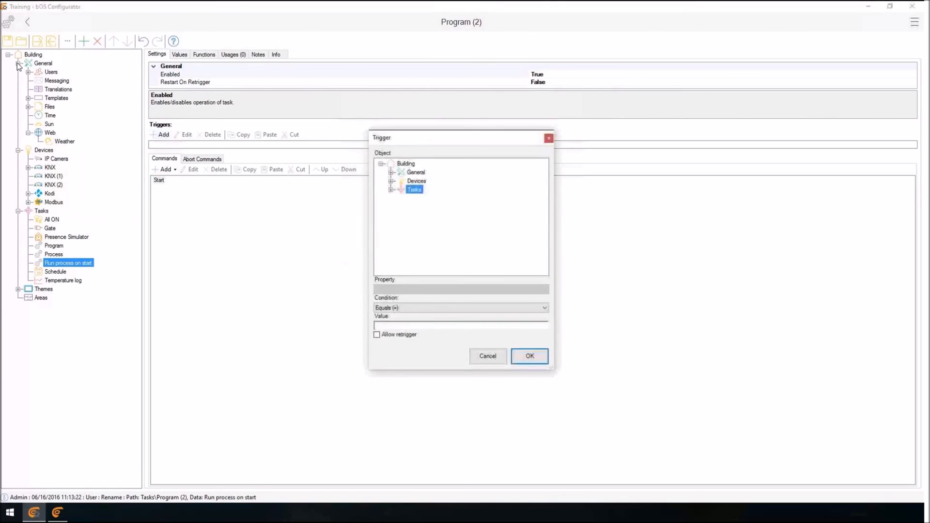
pyautogui.click(406, 164)
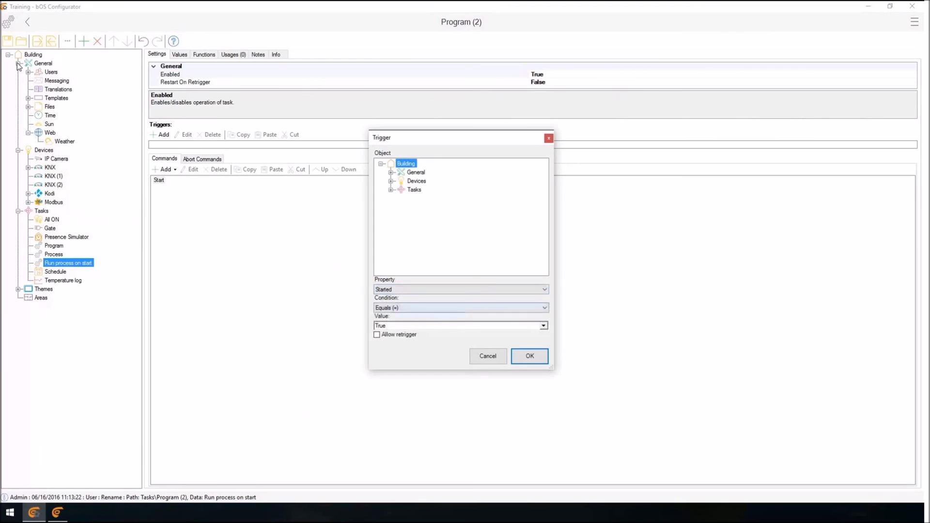
pyautogui.click(530, 355)
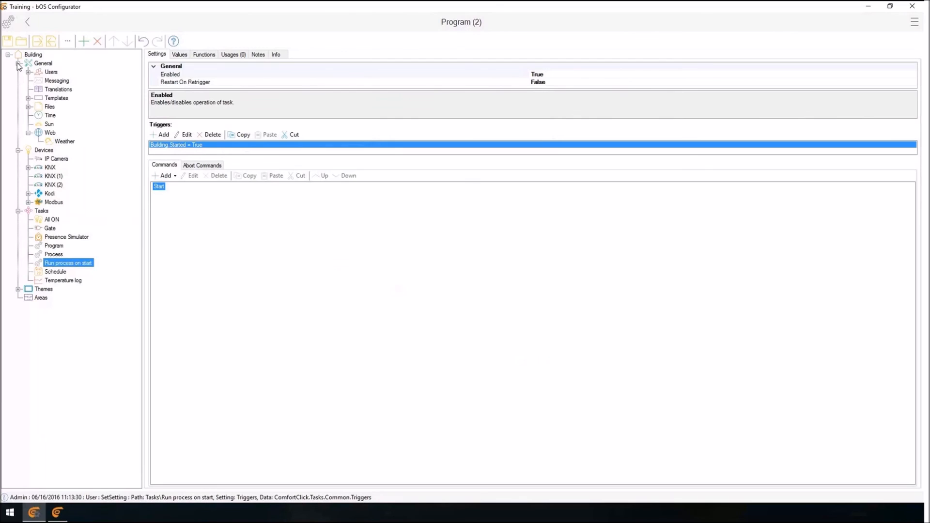
# Add a Delay command with a constant delay of 30 seconds to the Run process on start program.
pyautogui.click(166, 175)
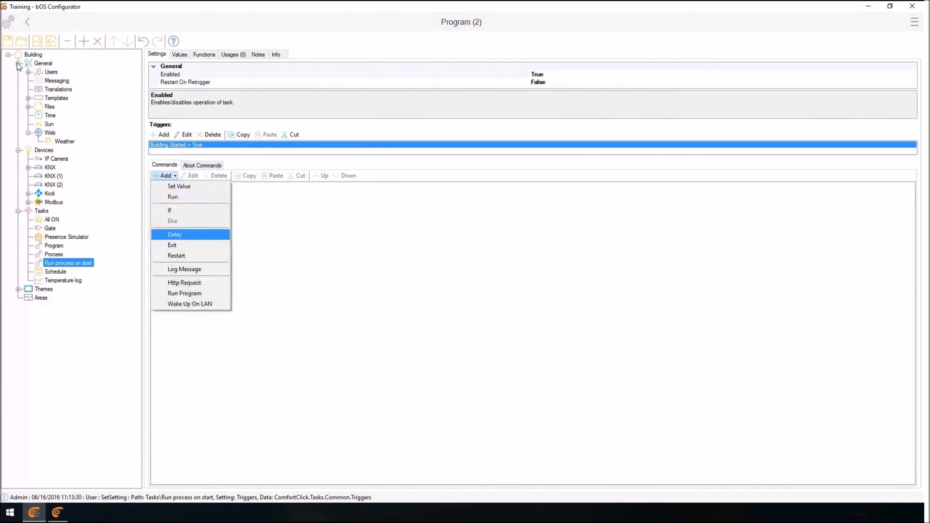
pyautogui.click(174, 234)
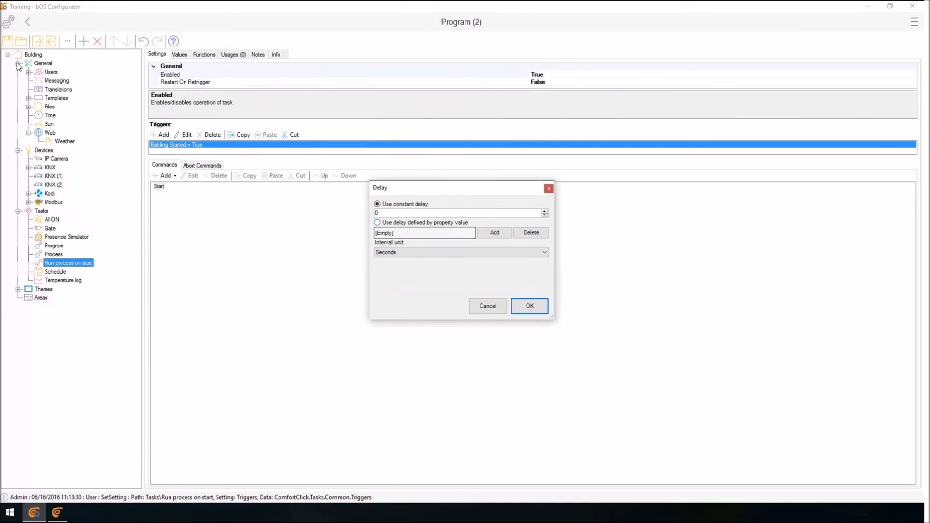
pyautogui.doubleClick(377, 213)
pyautogui.write('30')
pyautogui.click(461, 252)
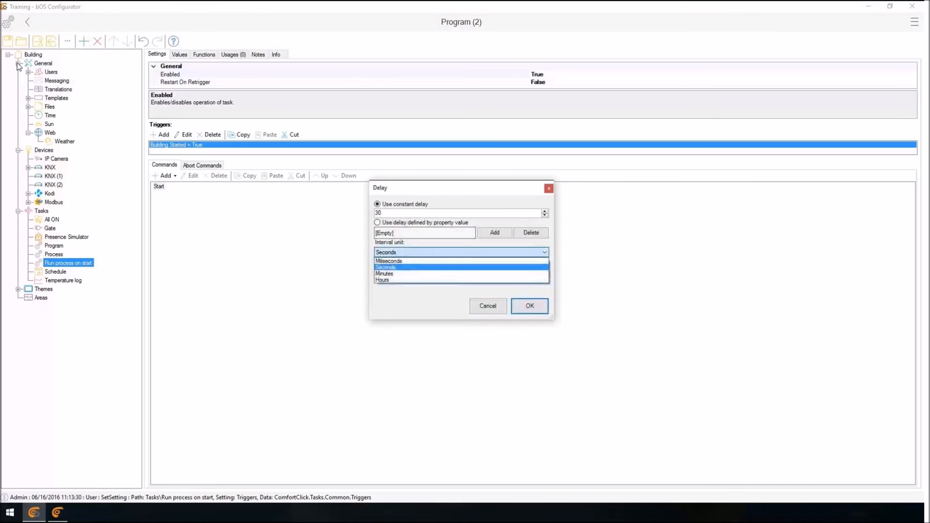
pyautogui.click(387, 267)
pyautogui.press('Return')
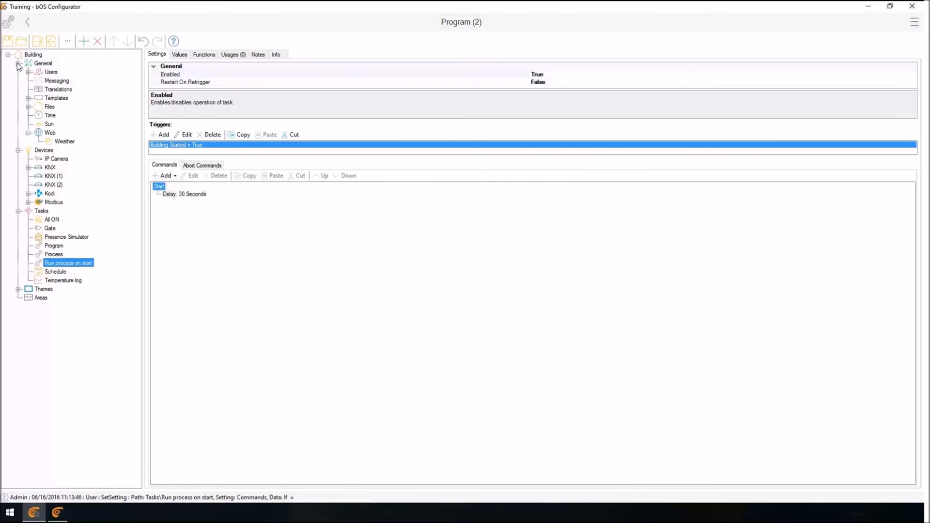
# Add a Run command that calls the Run function of the Process task.
pyautogui.click(166, 176)
pyautogui.click(174, 198)
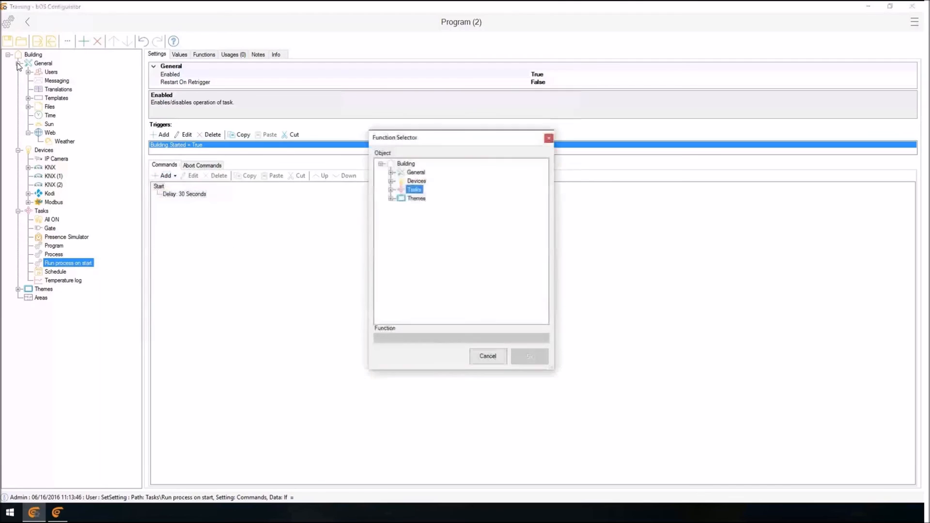
pyautogui.click(391, 189)
pyautogui.click(426, 224)
pyautogui.click(529, 356)
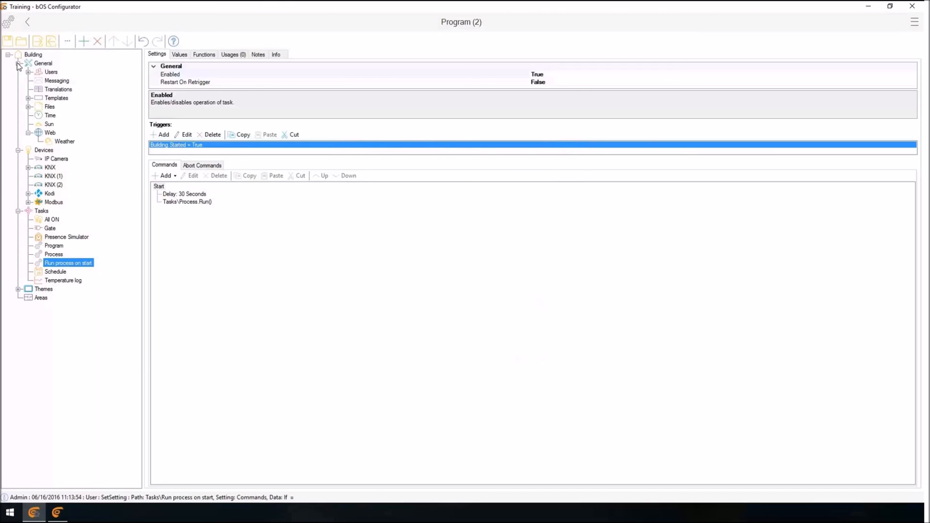
# Add a Restart command with a constant delay of 10 seconds after the Process run command.
pyautogui.click(187, 202)
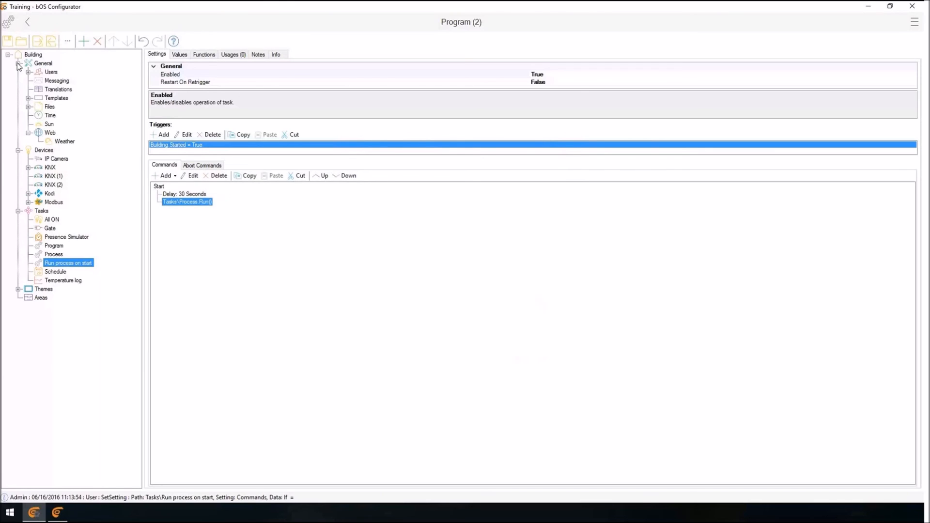
pyautogui.click(68, 263)
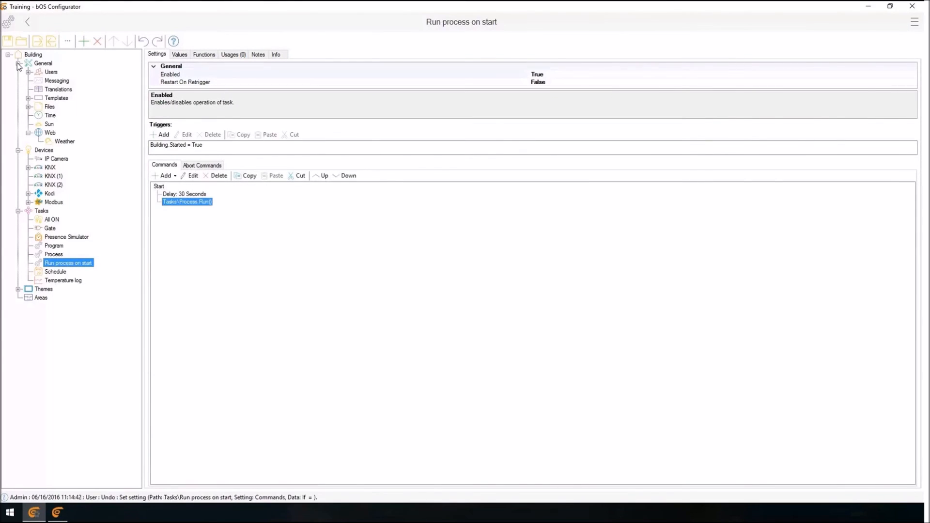
pyautogui.click(165, 176)
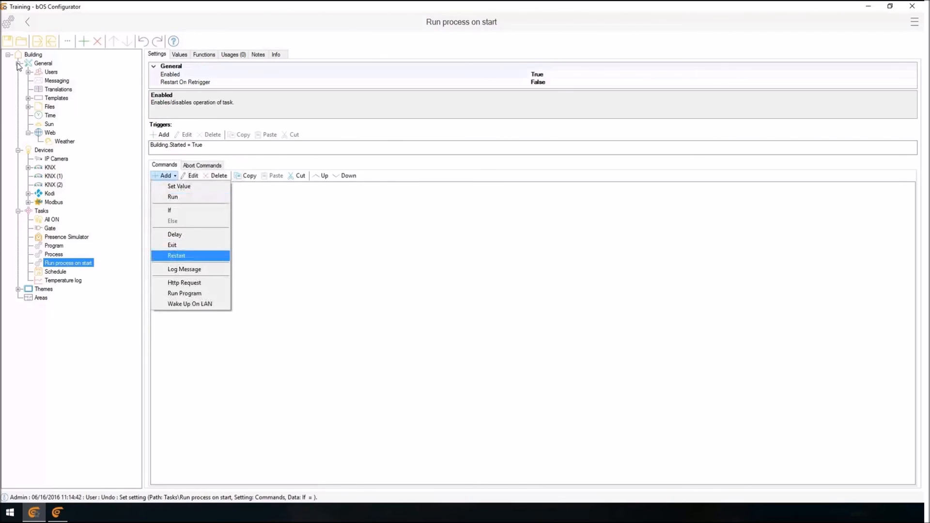
pyautogui.click(176, 256)
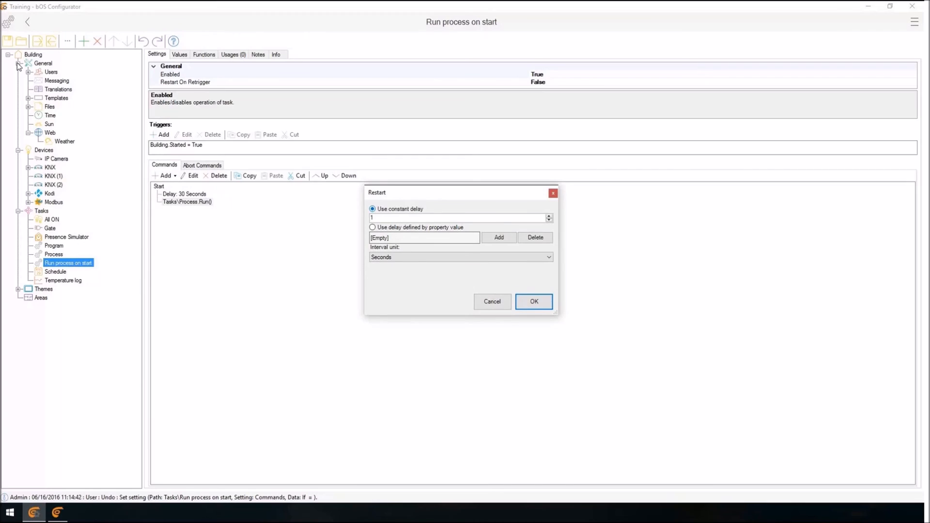
pyautogui.moveTo(376, 218); pyautogui.dragTo(366, 218)
pyautogui.write('10')
pyautogui.press('Return')
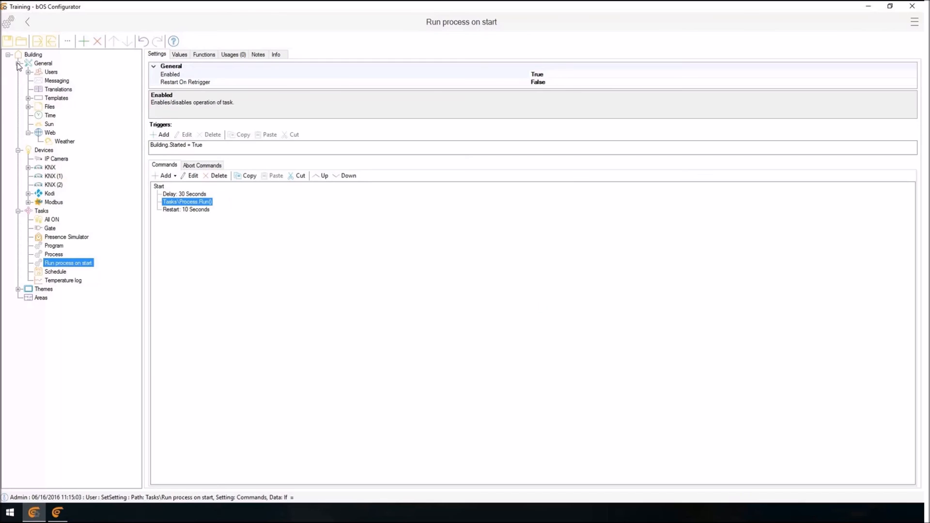
# Delete the 30-second Delay command from the Run process on start program.
pyautogui.press('Up')
pyautogui.press('Delete')
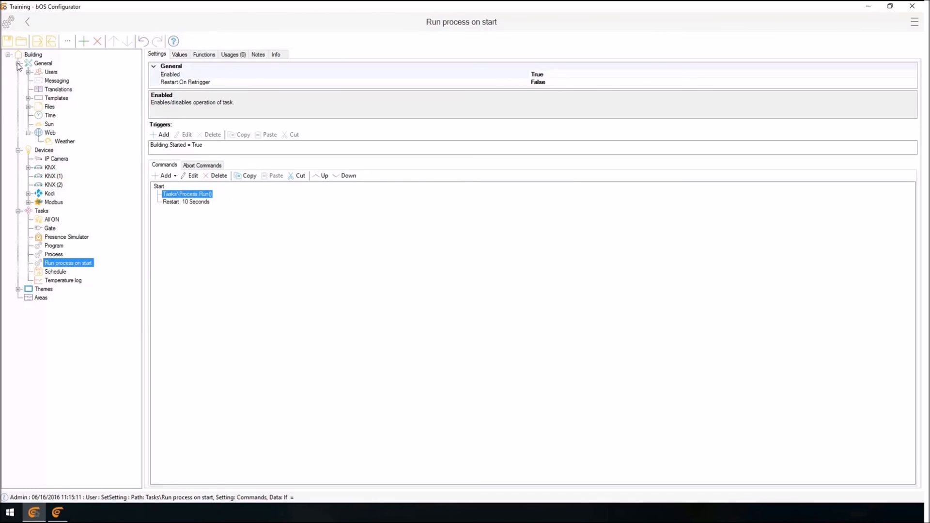
pyautogui.press('Down')
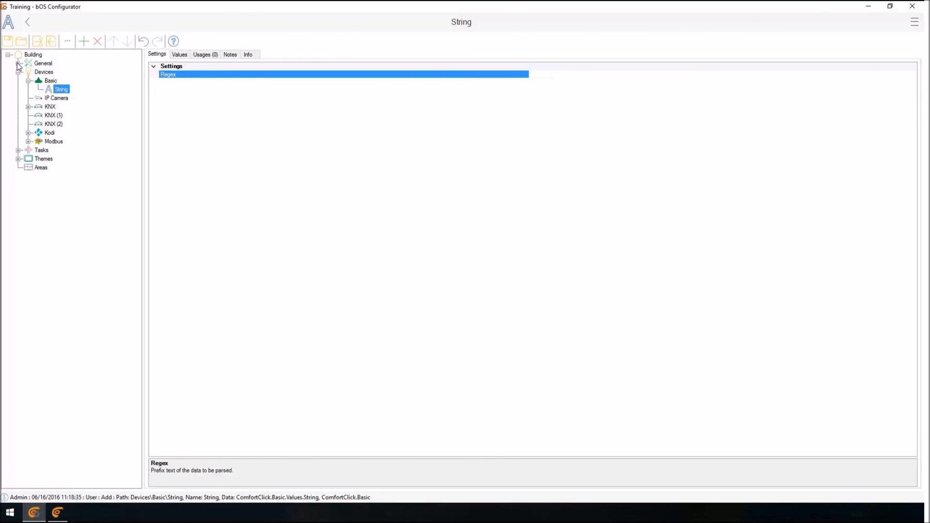
# Look at the settings of the Kitchen value in the KNX device's Heating, Current setpoint folder.
pyautogui.click(18, 71)
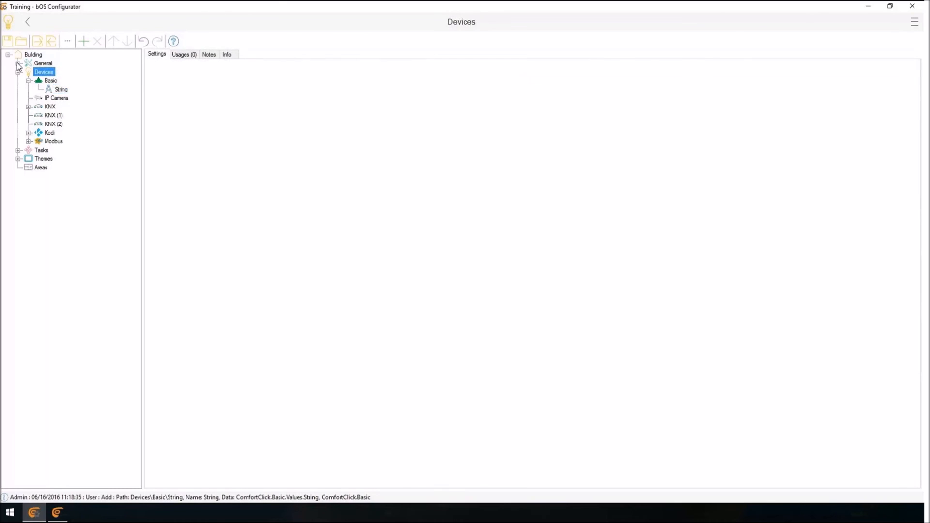
pyautogui.rightClick(44, 72)
pyautogui.click(44, 71)
pyautogui.press('Escape')
pyautogui.click(29, 107)
pyautogui.click(38, 115)
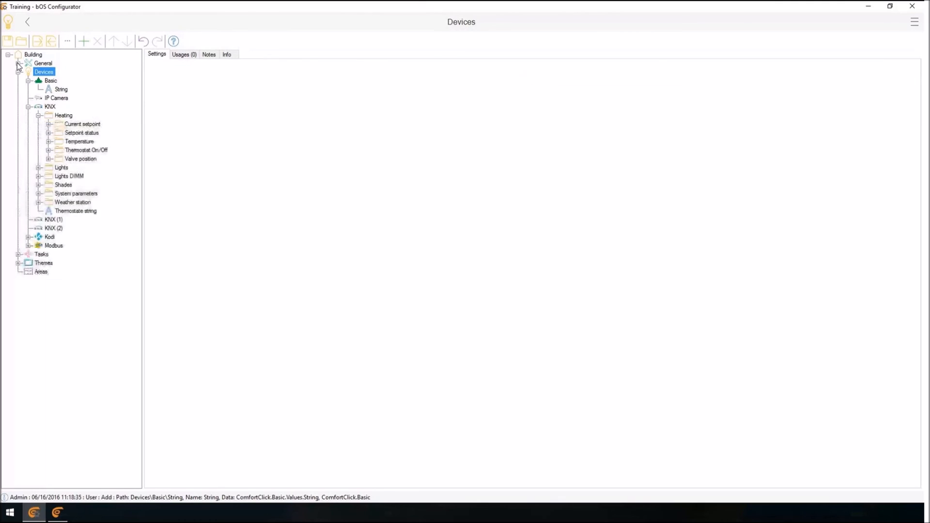
pyautogui.click(48, 124)
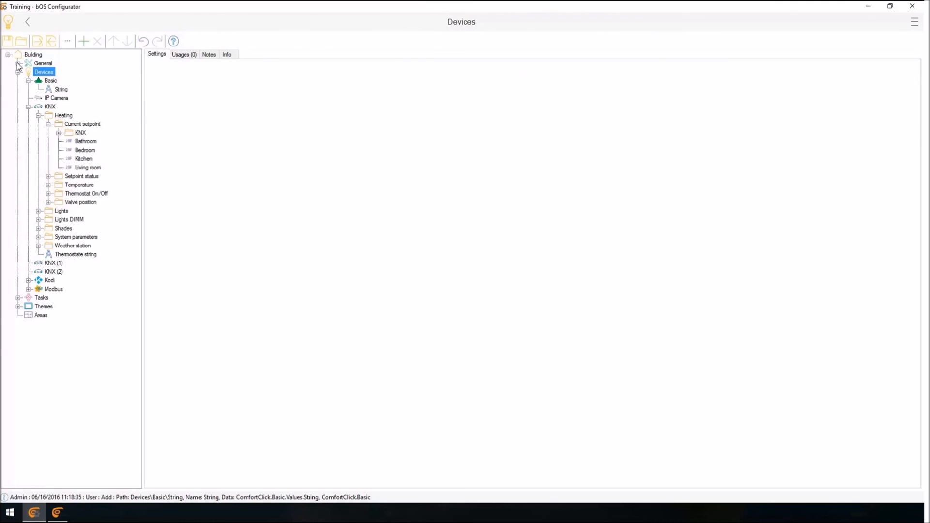
pyautogui.click(83, 158)
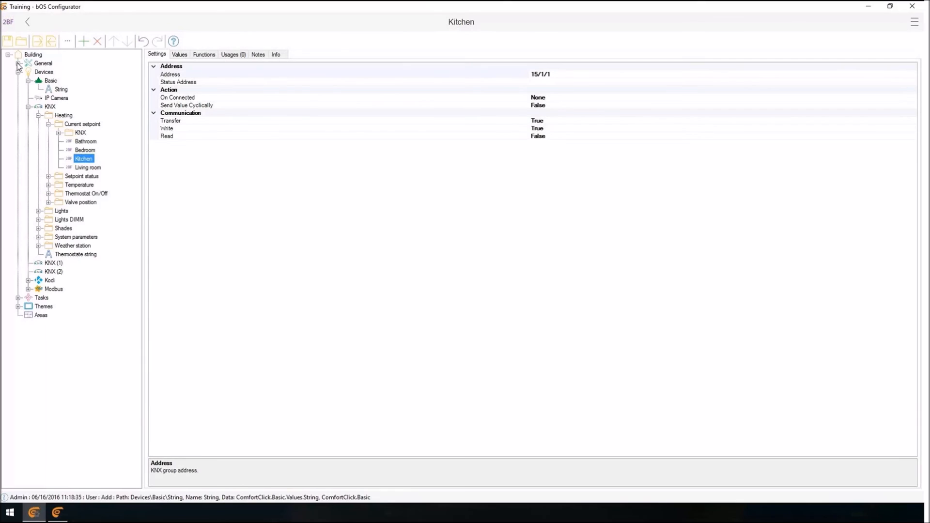
# Look at the objects that can be added under the Kitchen setpoint, close the selection without adding, and expand Tasks.
pyautogui.rightClick(80, 159)
pyautogui.click(105, 166)
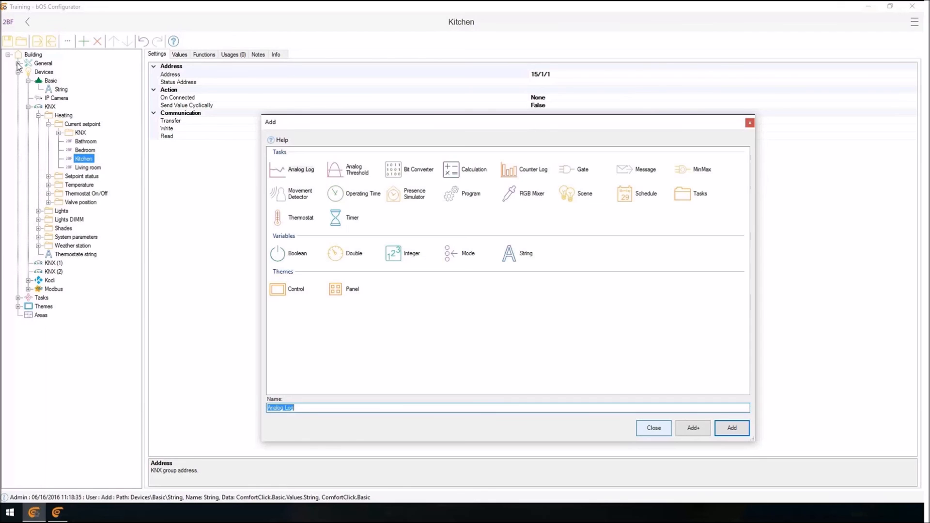
pyautogui.press('Escape')
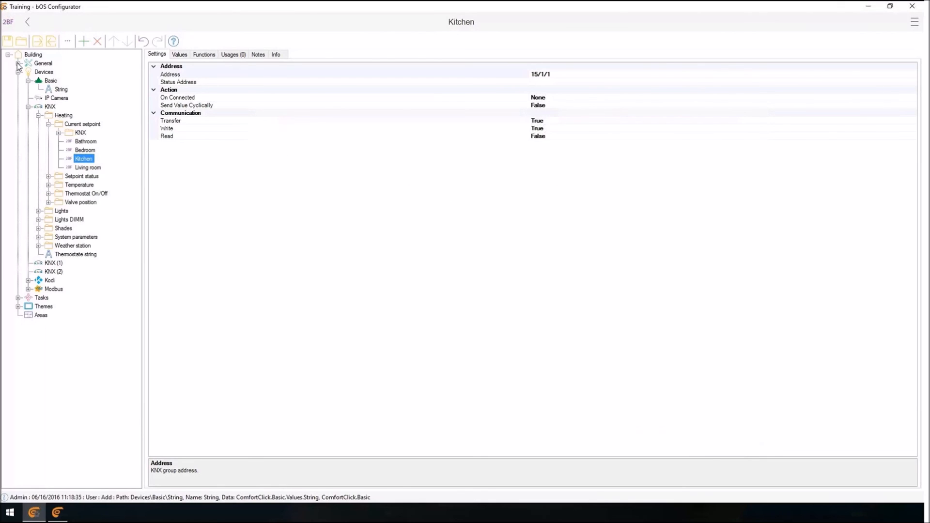
pyautogui.click(18, 297)
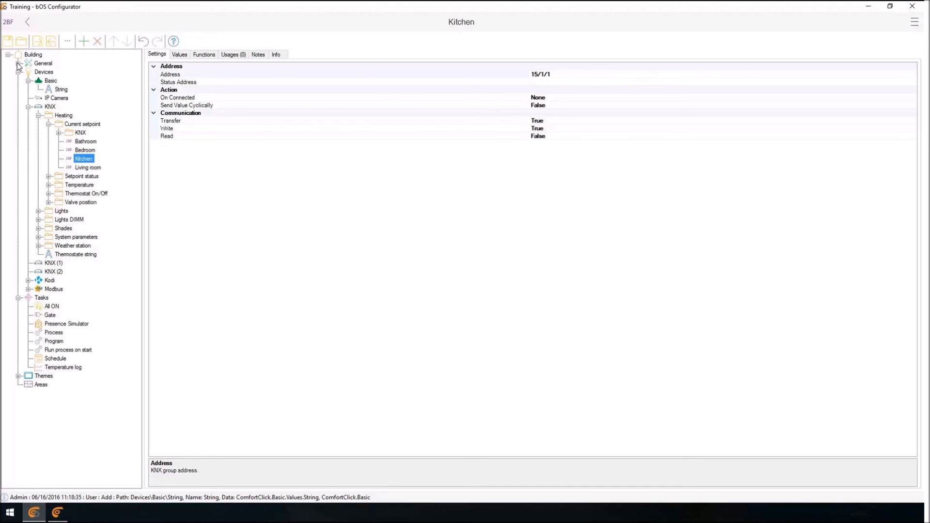
# Add a Program task under the Kitchen value in the KNX device's Heating, Current setpoint folder.
pyautogui.rightClick(82, 157)
pyautogui.click(110, 164)
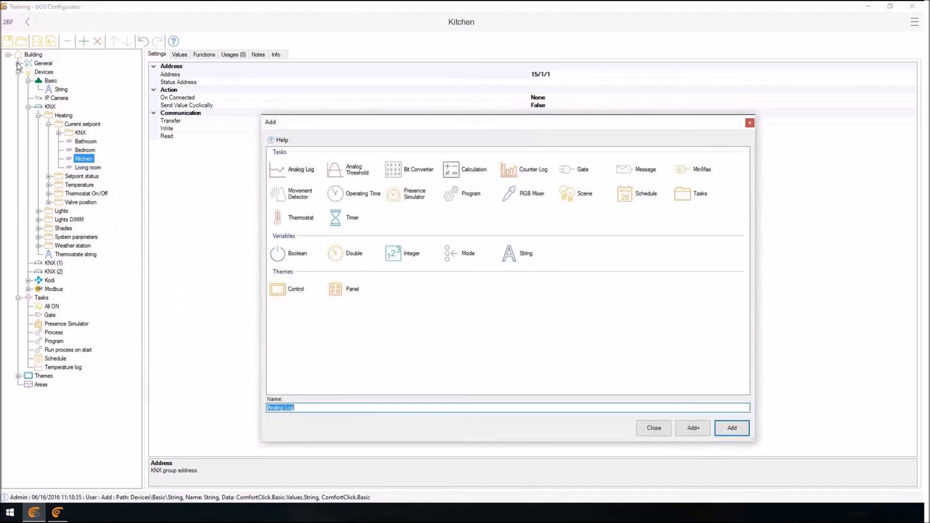
pyautogui.press('Return')
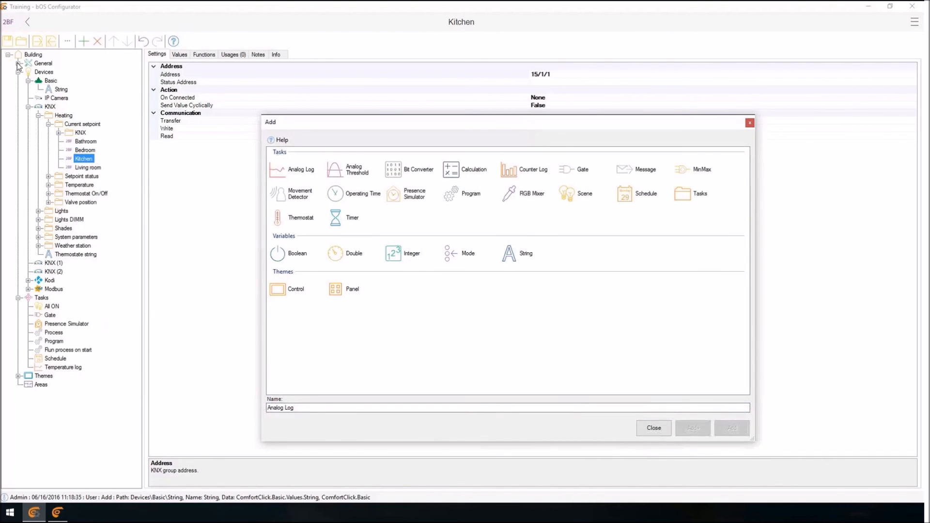
pyautogui.click(462, 194)
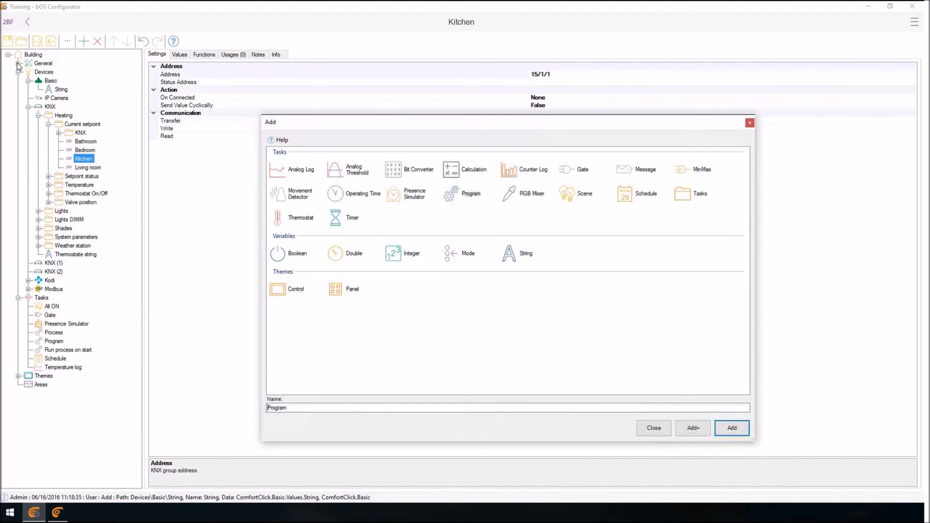
pyautogui.click(732, 428)
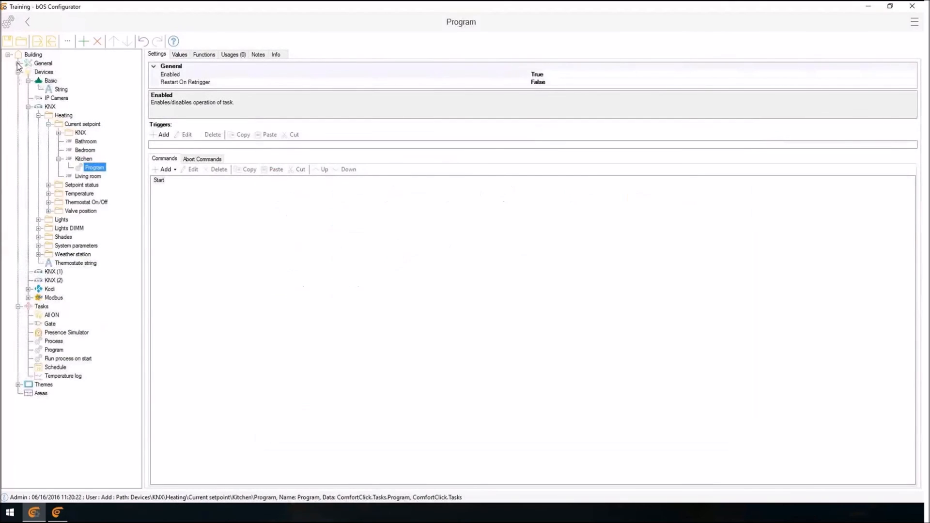
# Look at the device objects available as a trigger for the Kitchen program, and close the selection without adding a trigger.
pyautogui.press('Up')
pyautogui.press('Down')
pyautogui.click(161, 135)
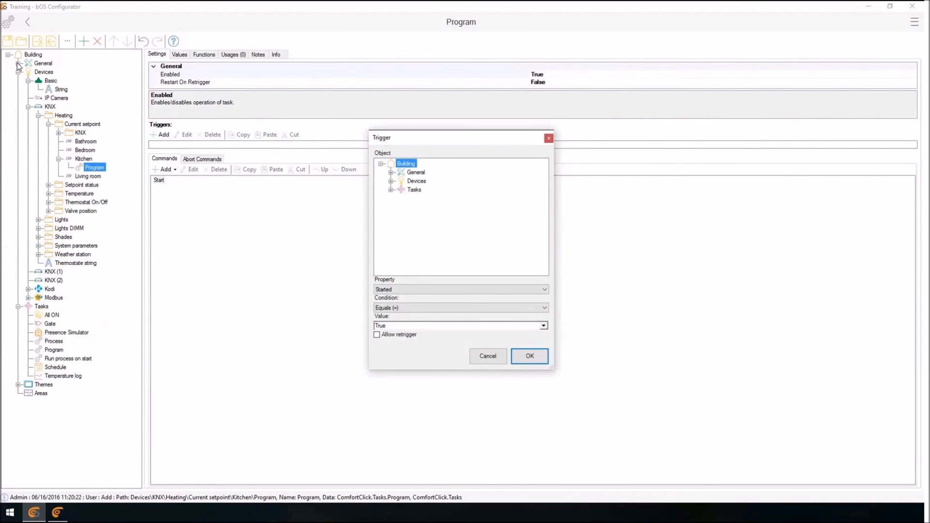
pyautogui.click(390, 181)
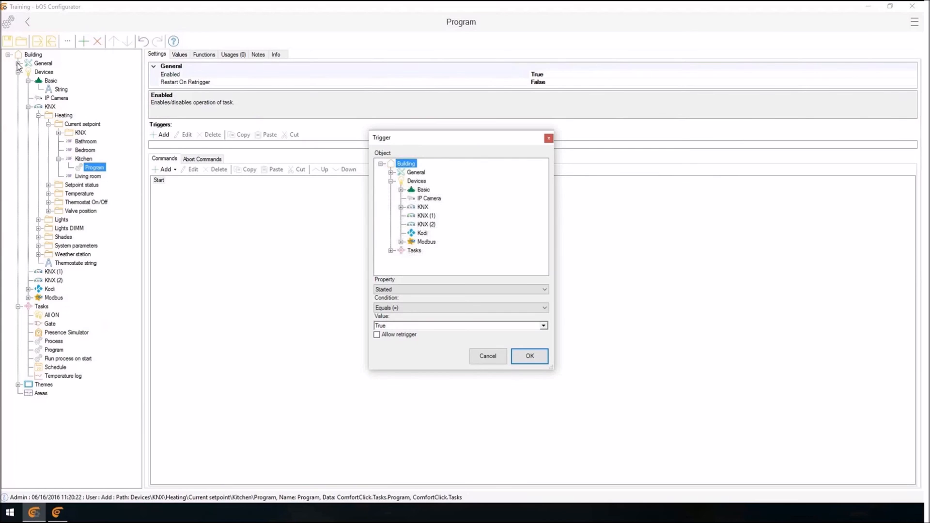
pyautogui.click(487, 356)
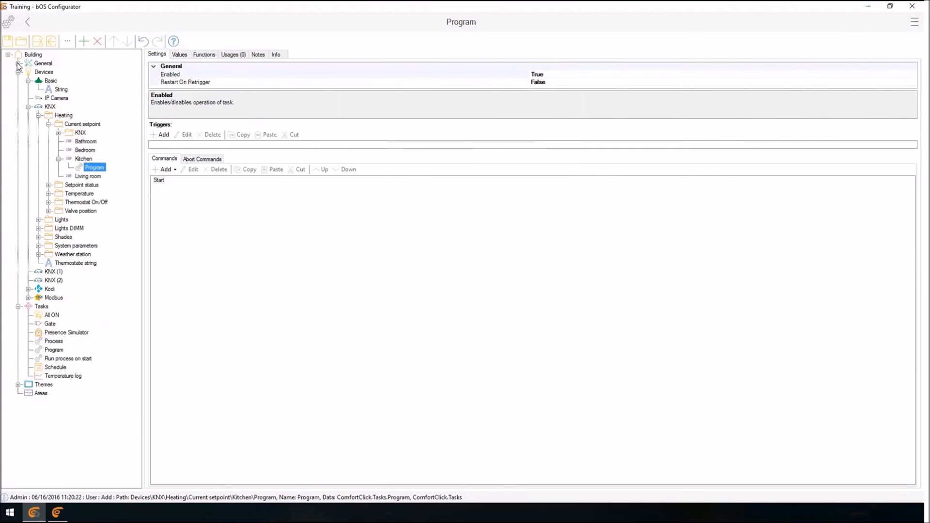
# Collapse the KNX device, add an Http device under Devices, and open its settings.
pyautogui.click(41, 306)
pyautogui.click(28, 107)
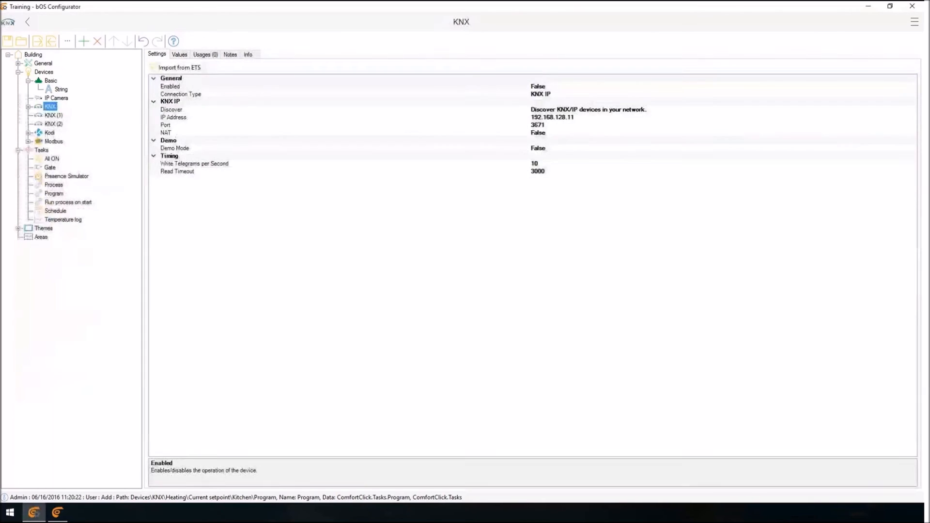
pyautogui.rightClick(42, 73)
pyautogui.click(67, 83)
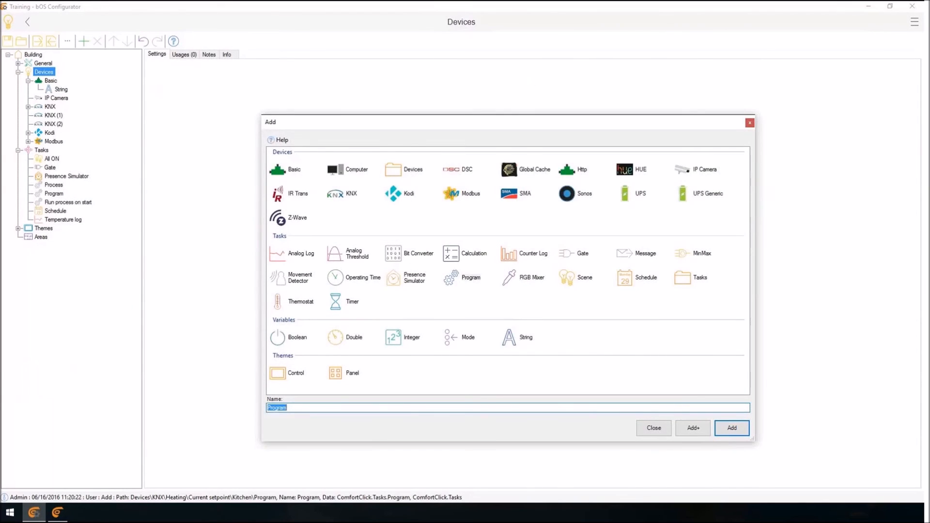
pyautogui.click(574, 169)
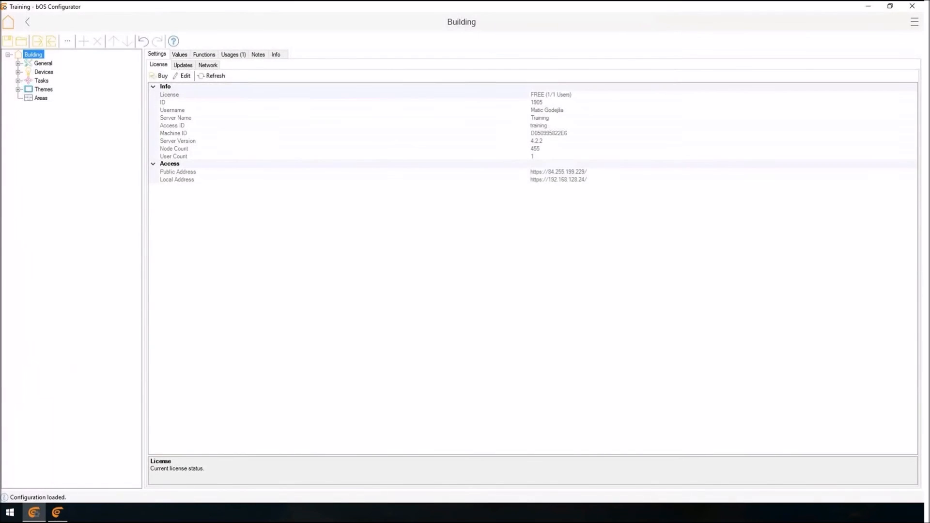
pyautogui.click(49, 89)
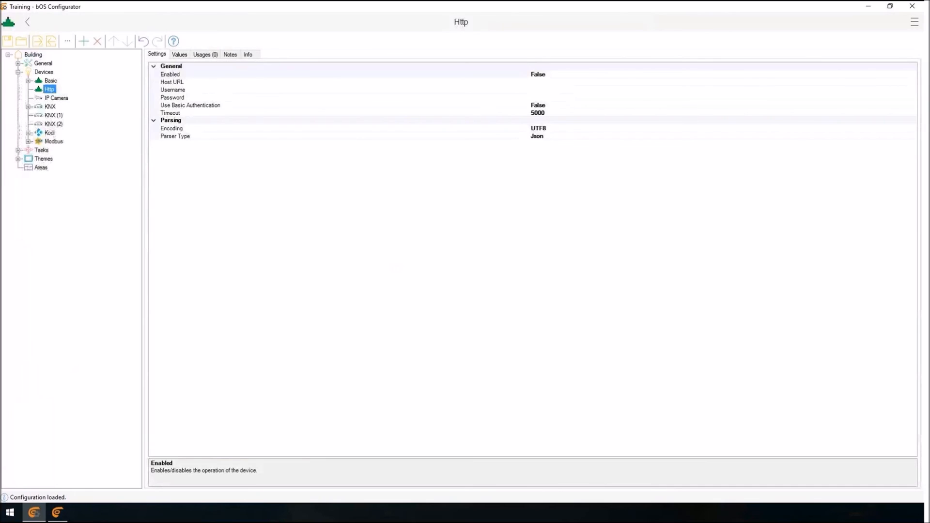
# Examine the Http device's enabling, host URL, username, password and encoding settings, and the available parser types.
pyautogui.click(538, 74)
pyautogui.click(538, 98)
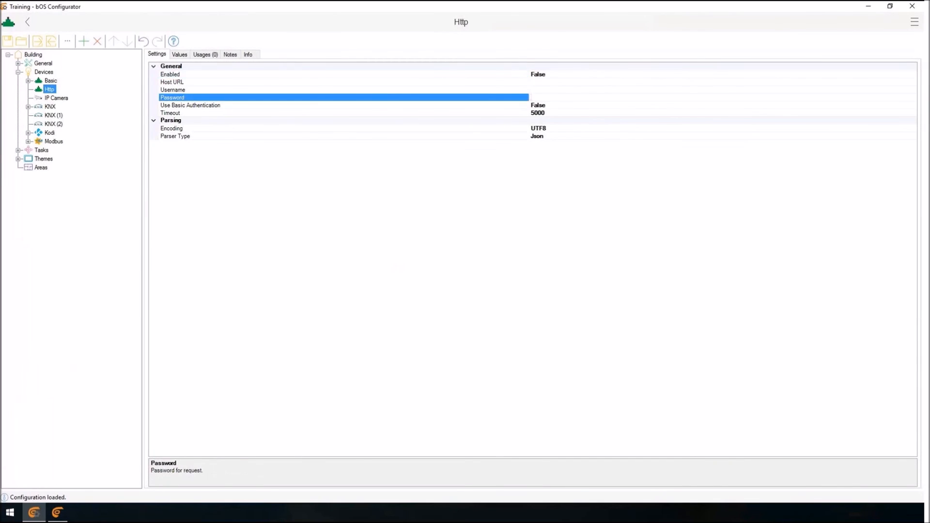
pyautogui.click(537, 82)
pyautogui.click(538, 90)
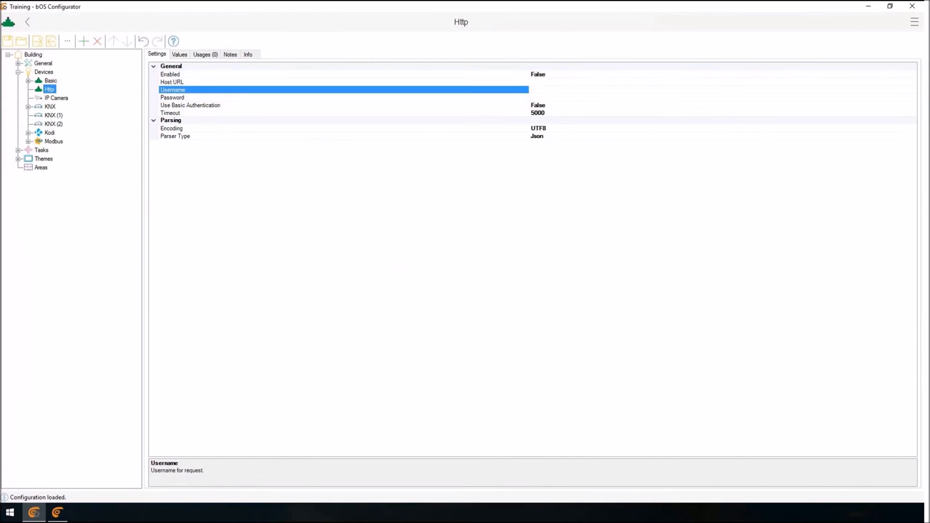
pyautogui.click(538, 97)
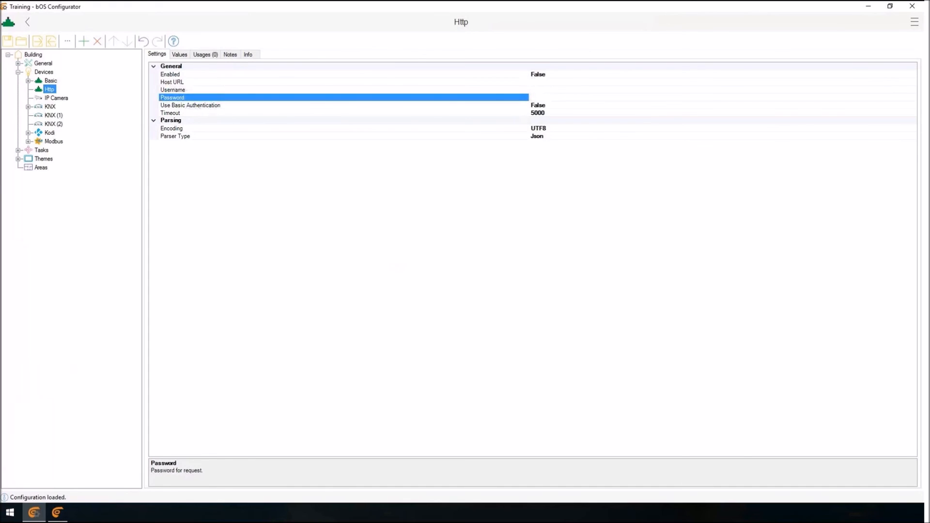
pyautogui.click(537, 136)
pyautogui.click(537, 128)
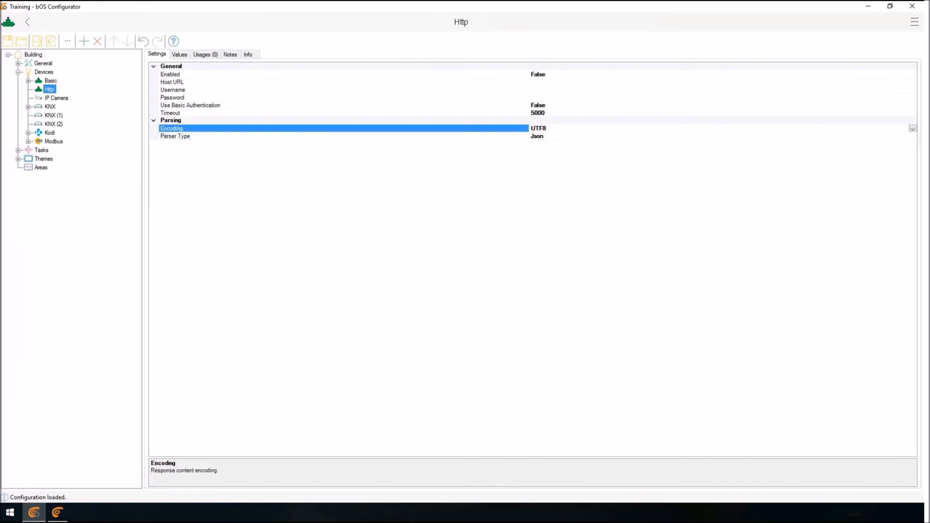
pyautogui.click(175, 136)
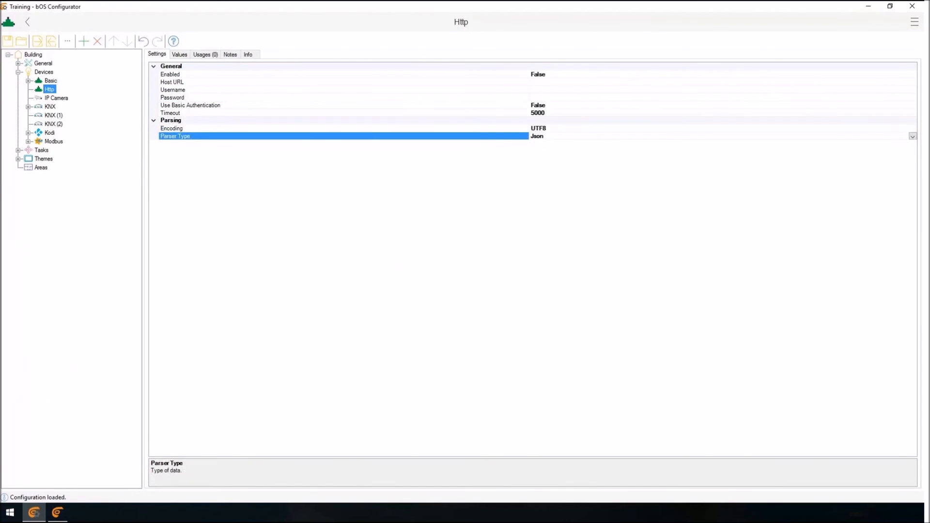
pyautogui.click(912, 137)
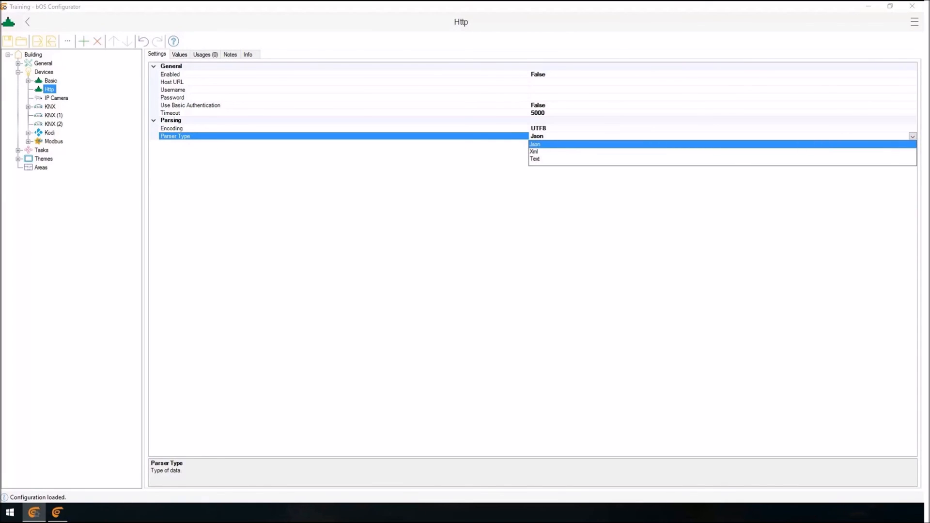
pyautogui.click(912, 137)
# Add a Command object under the Http device and select its request command setting.
pyautogui.rightClick(48, 89)
pyautogui.click(75, 95)
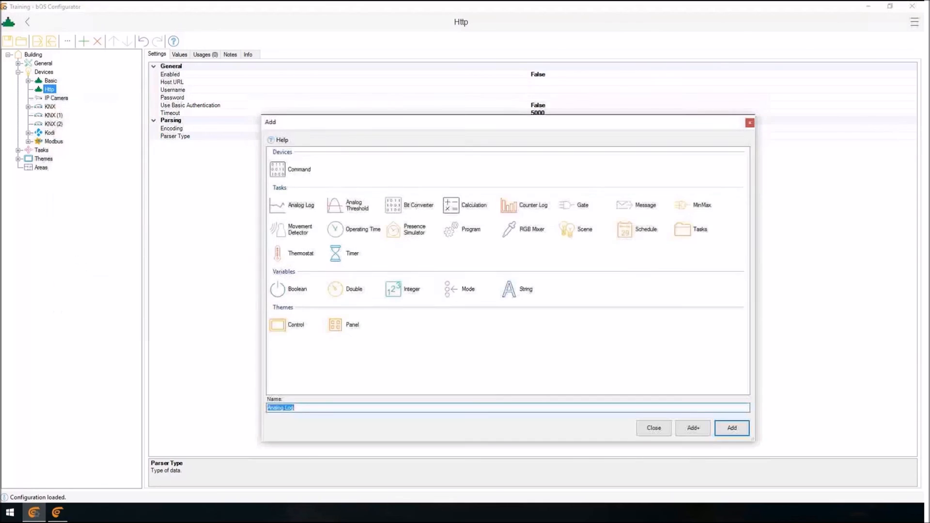
pyautogui.press('Return')
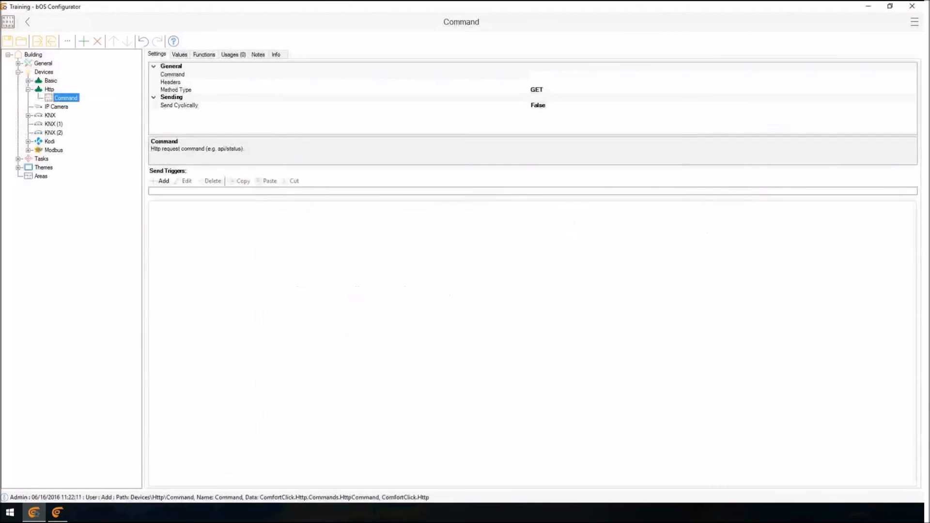
pyautogui.click(173, 75)
# Add a device value of type Double under the Http Command.
pyautogui.rightClick(67, 97)
pyautogui.click(90, 103)
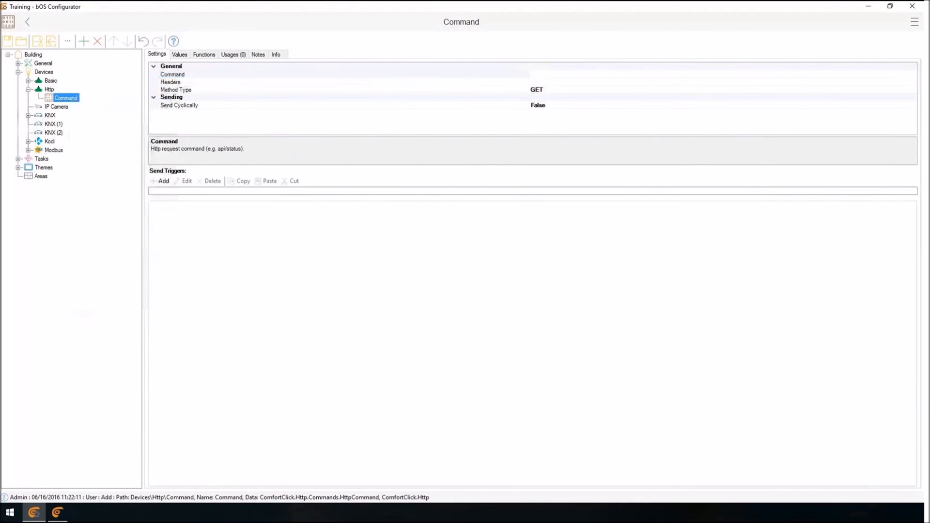
pyautogui.click(654, 428)
pyautogui.click(459, 169)
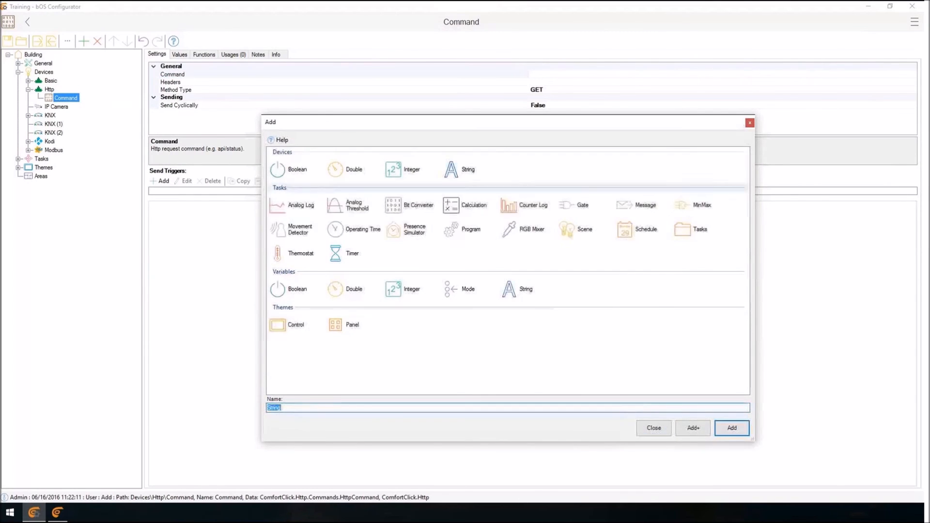
pyautogui.click(335, 169)
pyautogui.click(732, 428)
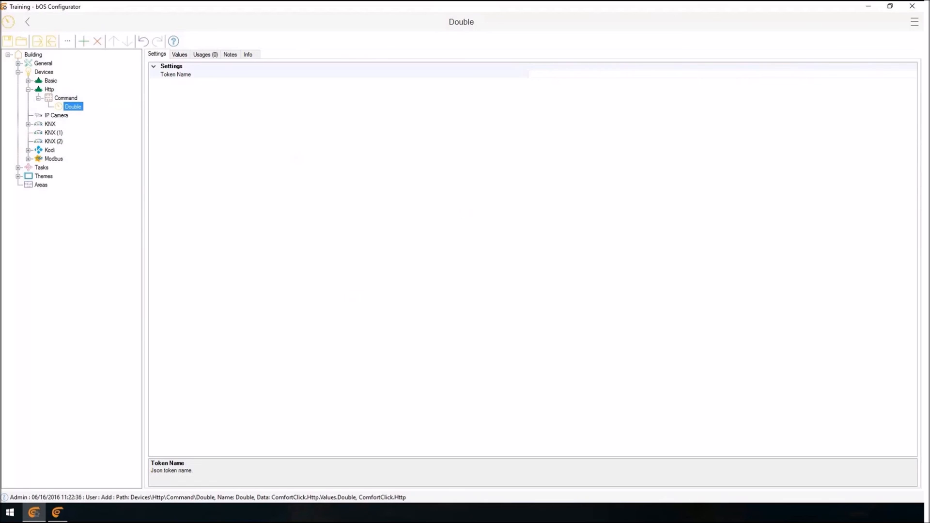
# Set the Double value's Json token name to weatherstation.temperature and view its value list.
pyautogui.click(531, 74)
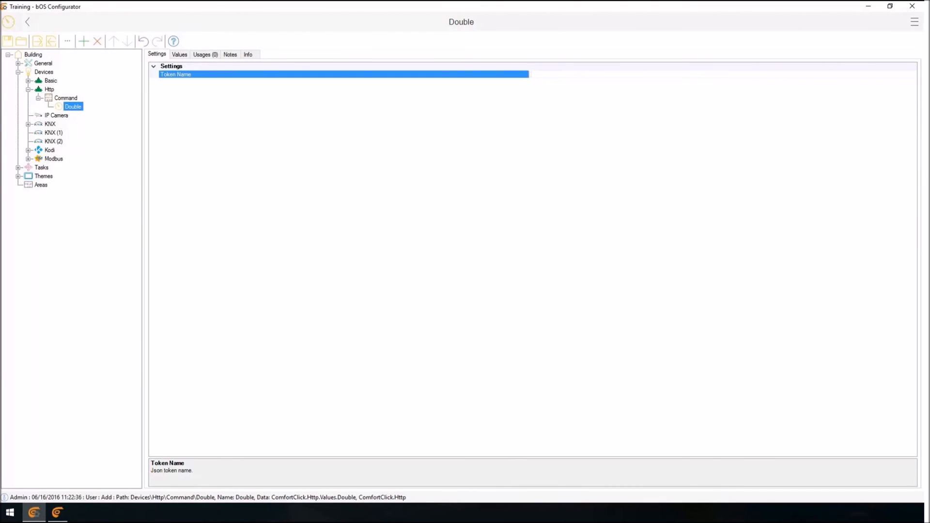
pyautogui.write('weatherstation.temperature')
pyautogui.press('Return')
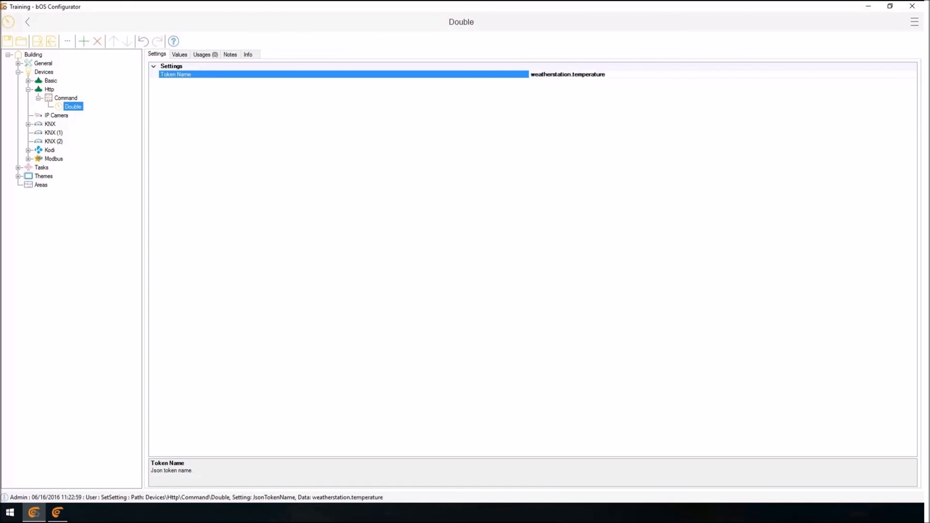
pyautogui.click(179, 53)
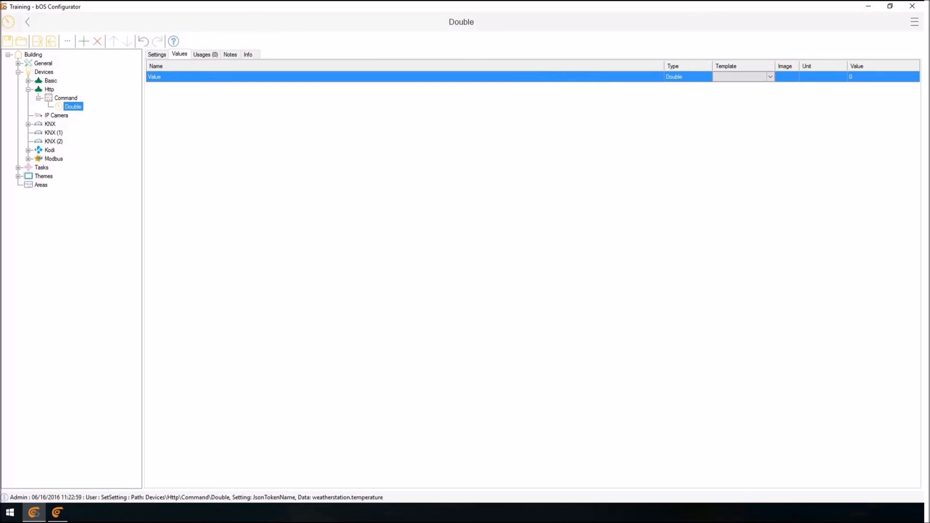
# Change the Http device's Parser Type to Xml.
pyautogui.click(50, 90)
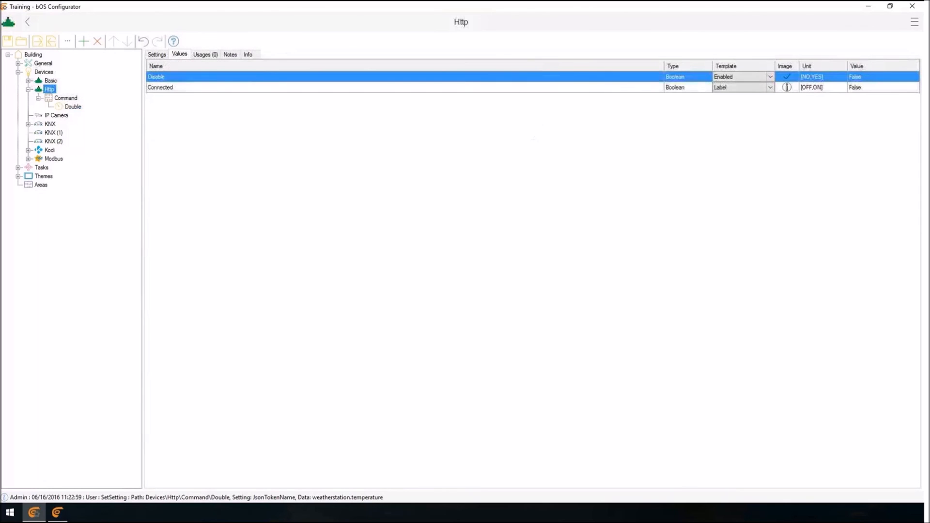
pyautogui.click(156, 54)
pyautogui.click(544, 136)
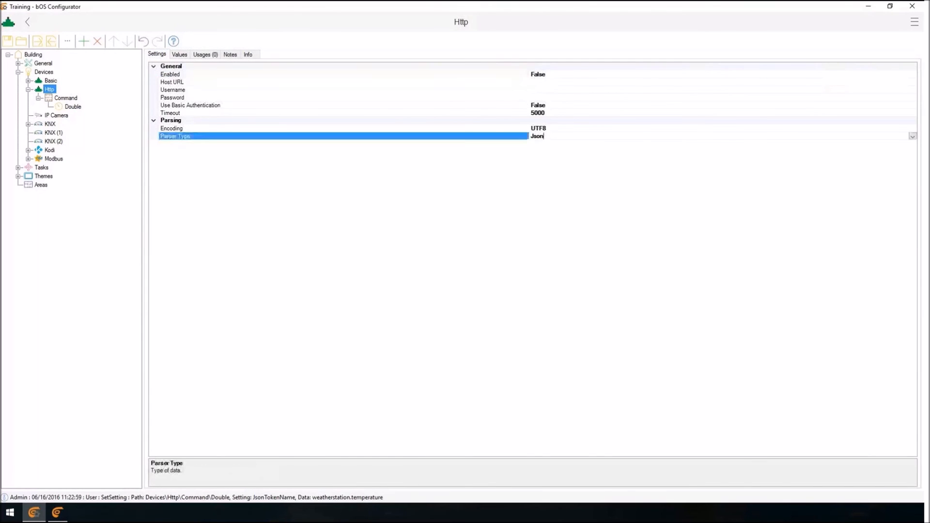
pyautogui.click(912, 136)
pyautogui.click(899, 151)
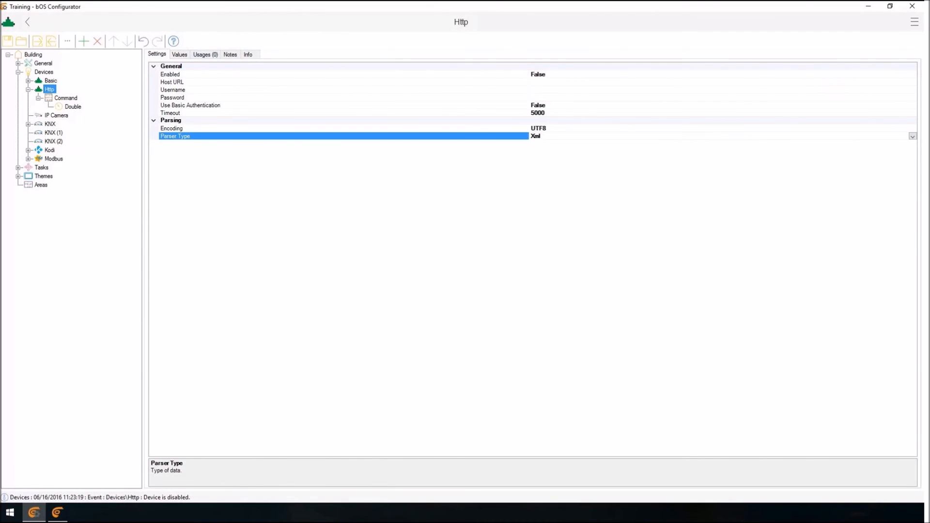
# Examine the Http Command's values, in particular Response Data Xml To Json, and return to its settings.
pyautogui.click(66, 98)
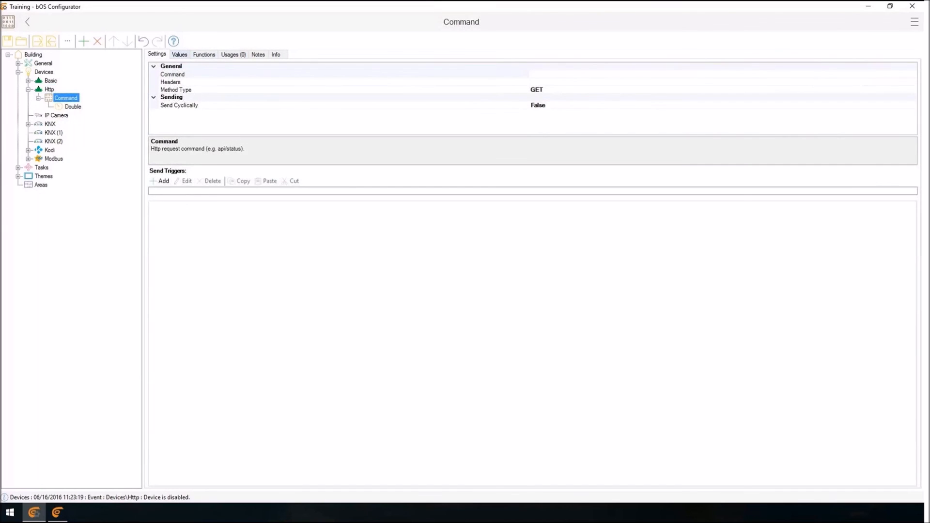
pyautogui.click(179, 54)
pyautogui.click(180, 88)
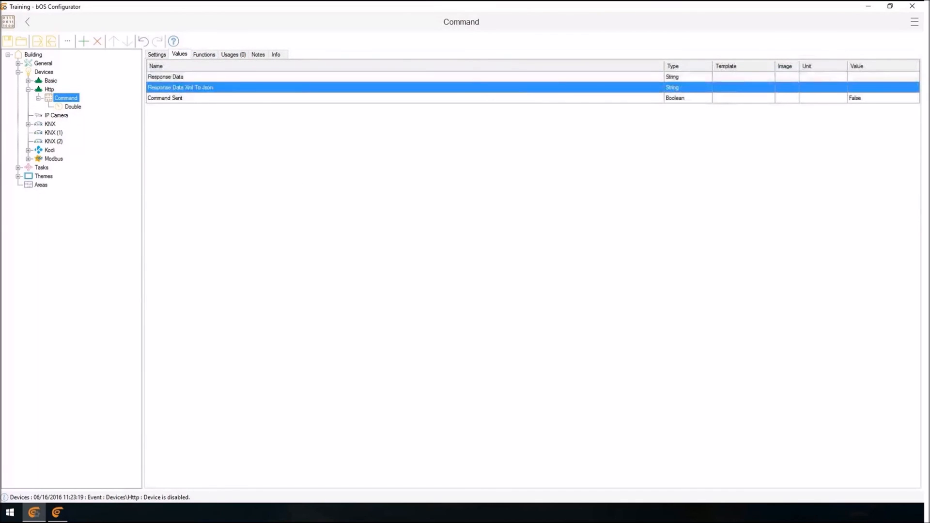
pyautogui.click(883, 88)
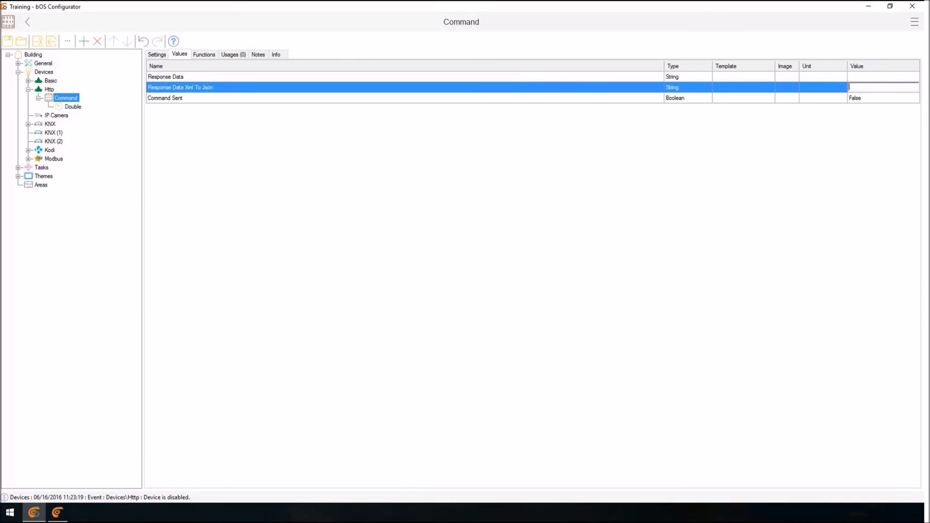
pyautogui.click(157, 55)
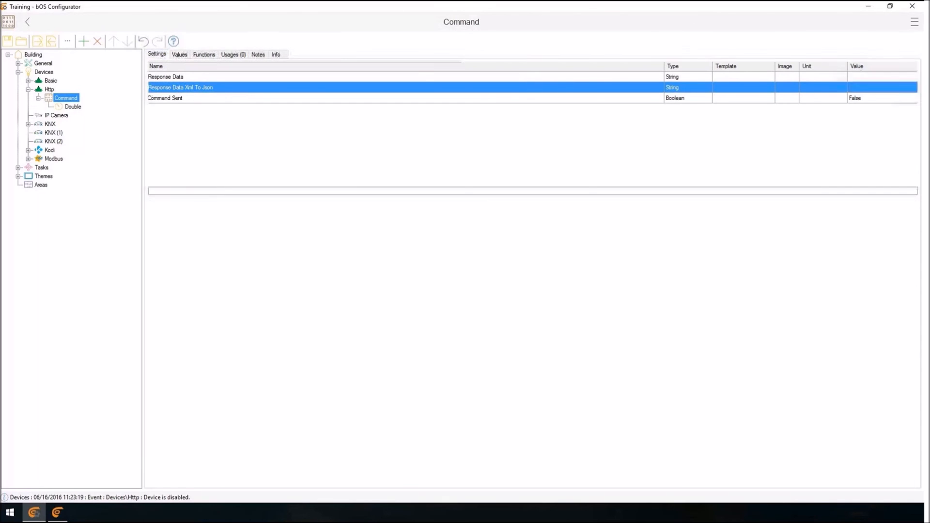
# Look at the Double value's Xml Token Name setting, leaving the field empty.
pyautogui.click(72, 107)
pyautogui.click(176, 75)
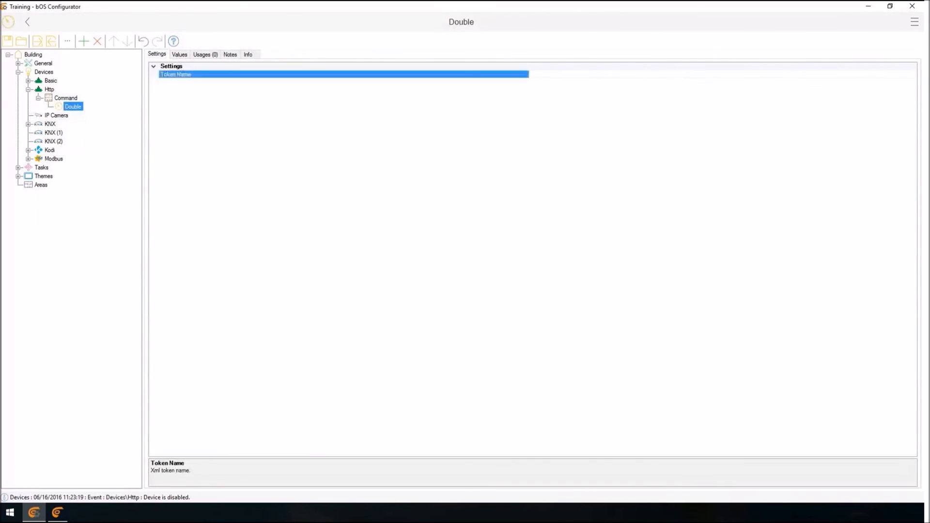
pyautogui.write('d')
pyautogui.press('BackSpace')
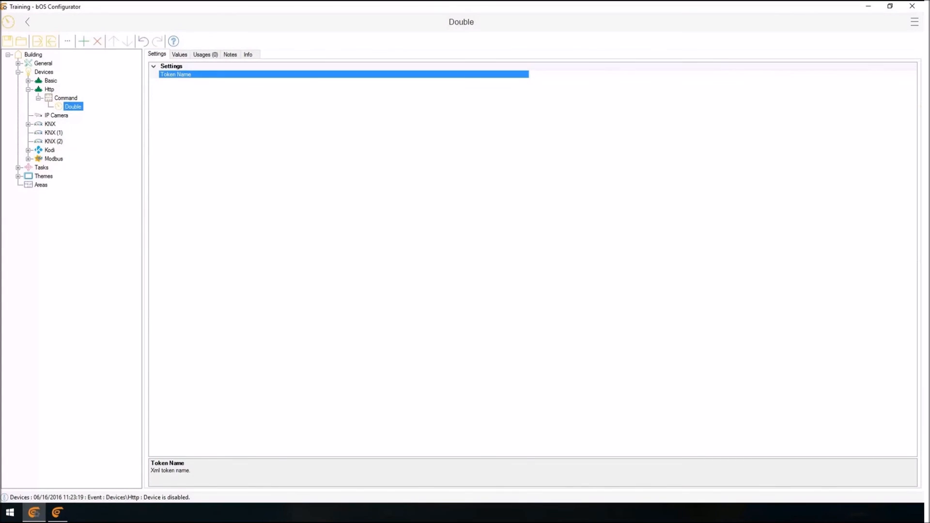